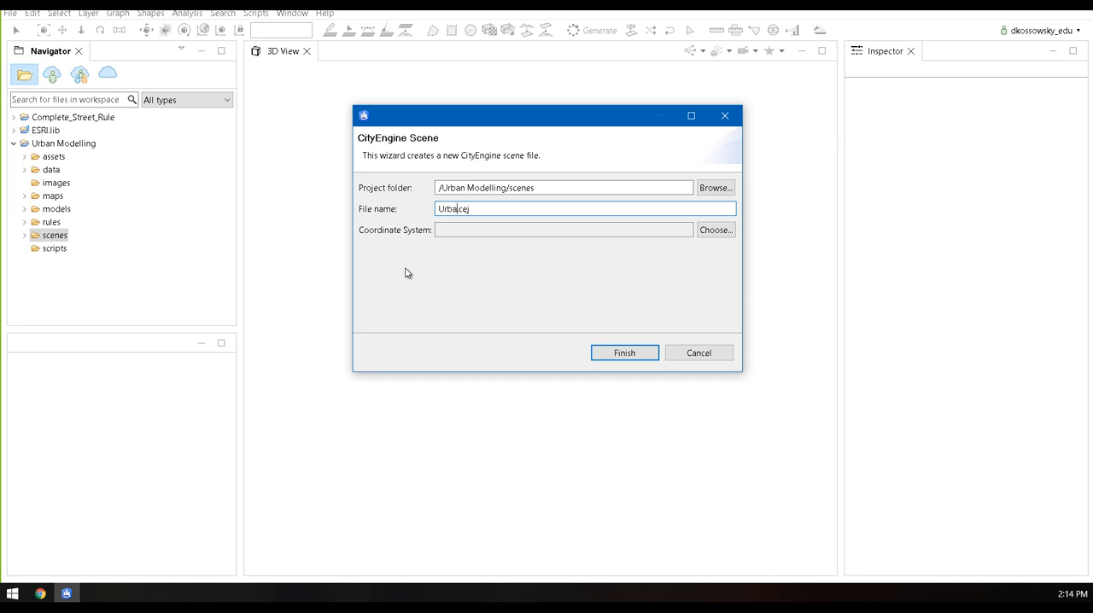
Finish naming the new scene file UrbanModellingDemo.cej and create it in the Urban Modelling scenes folder
{"action": "type", "text": "nModellingDemo"}
{"action": "left_click", "coordinate": [621, 357]}
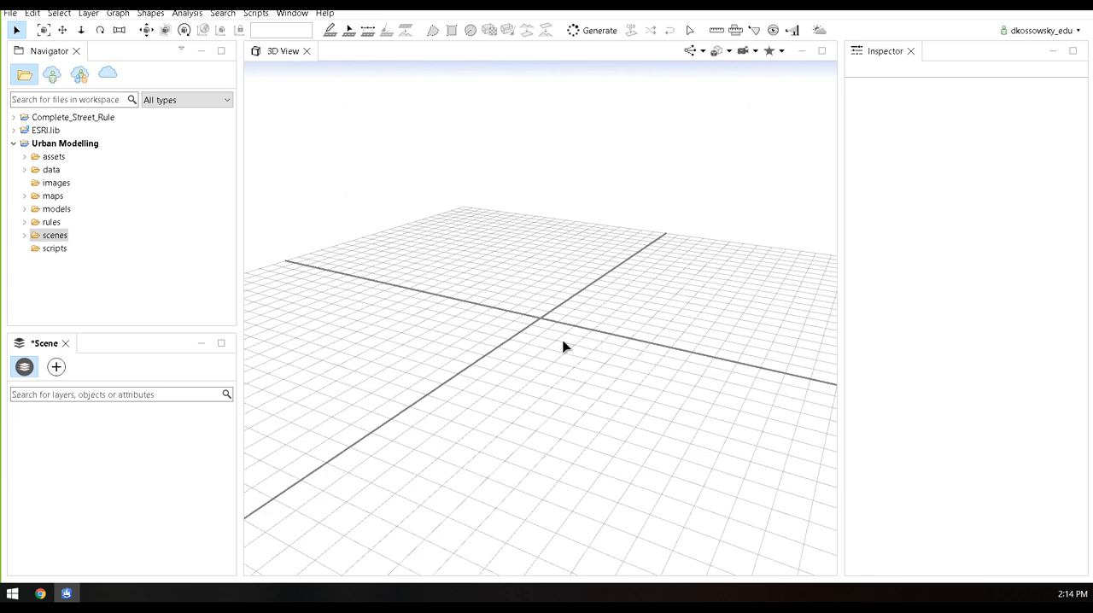
{"action": "mouse_move", "coordinate": [552, 334]}
{"action": "left_mouse_down", "text": "alt"}
{"action": "mouse_move", "coordinate": [591, 368]}
{"action": "mouse_move", "coordinate": [676, 362]}
{"action": "mouse_move", "coordinate": [539, 359]}
{"action": "mouse_move", "coordinate": [495, 322]}
{"action": "mouse_move", "coordinate": [518, 273]}
{"action": "mouse_move", "coordinate": [551, 268]}
{"action": "mouse_move", "coordinate": [598, 285]}
{"action": "mouse_move", "coordinate": [576, 359]}
{"action": "mouse_move", "coordinate": [534, 381]}
{"action": "mouse_move", "coordinate": [533, 369]}
{"action": "left_mouse_up", "text": "alt"}
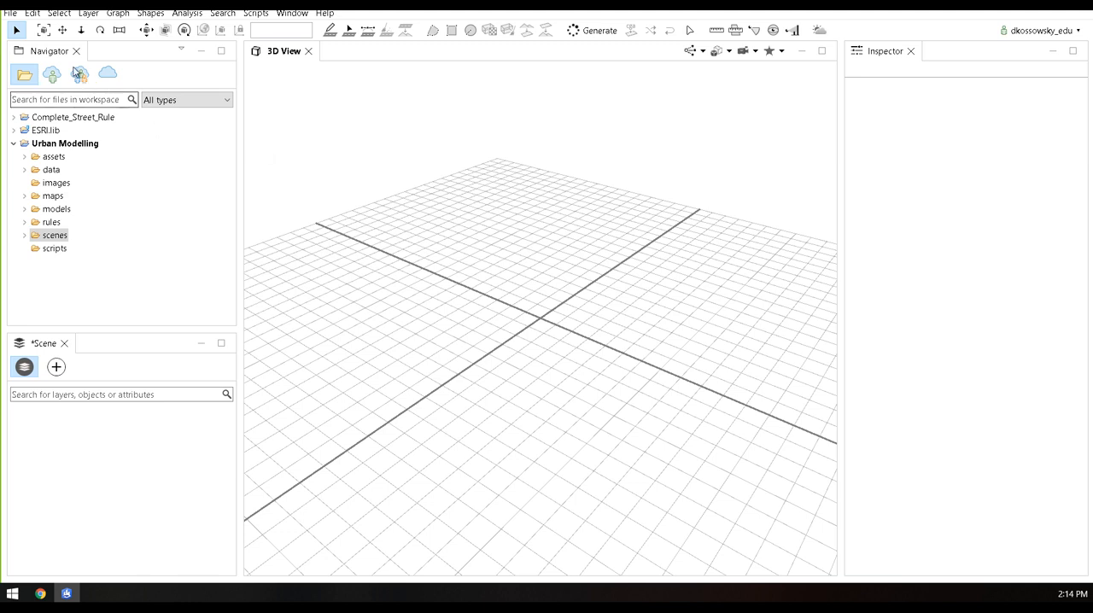
Start getting map data and navigate the map to OCAD University by searching for "ocad, toronto"
{"action": "left_click", "coordinate": [14, 15]}
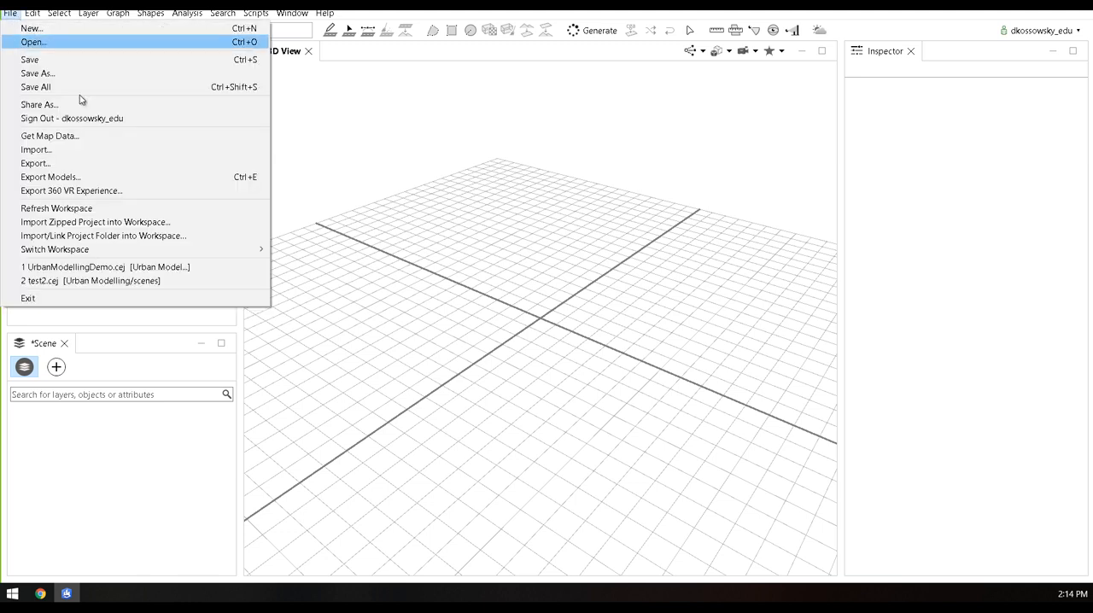
{"action": "left_click", "coordinate": [86, 138]}
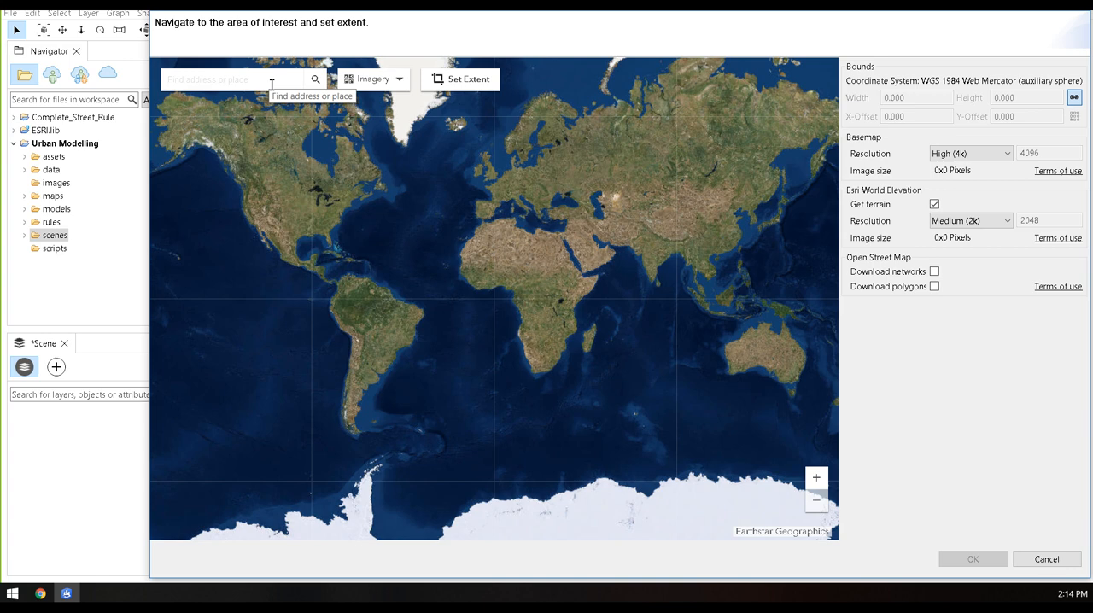
{"action": "left_click", "coordinate": [279, 82]}
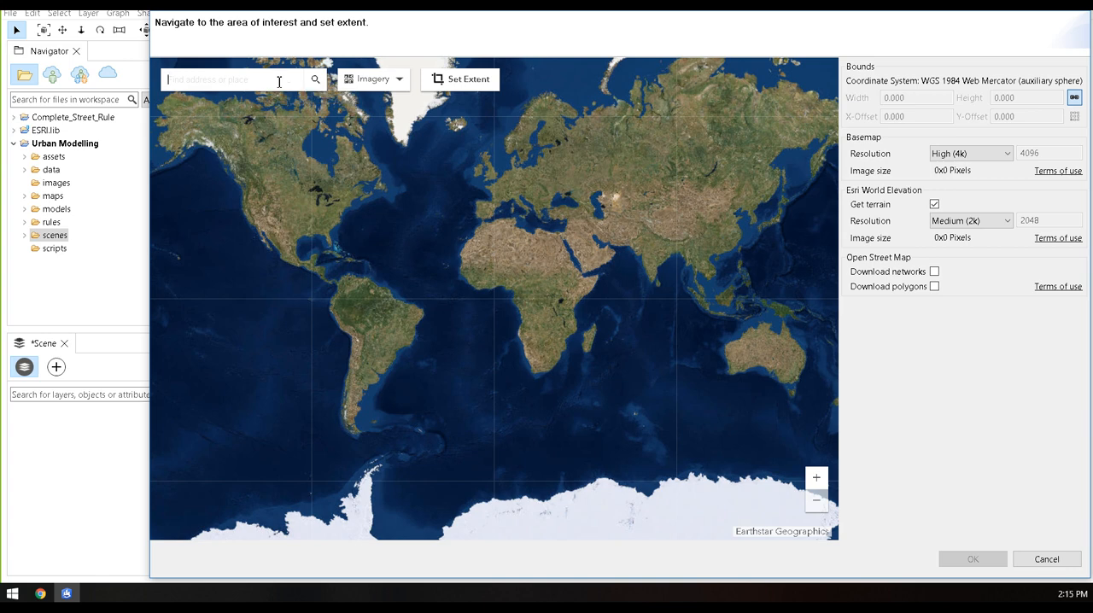
{"action": "type", "text": "oronto"}
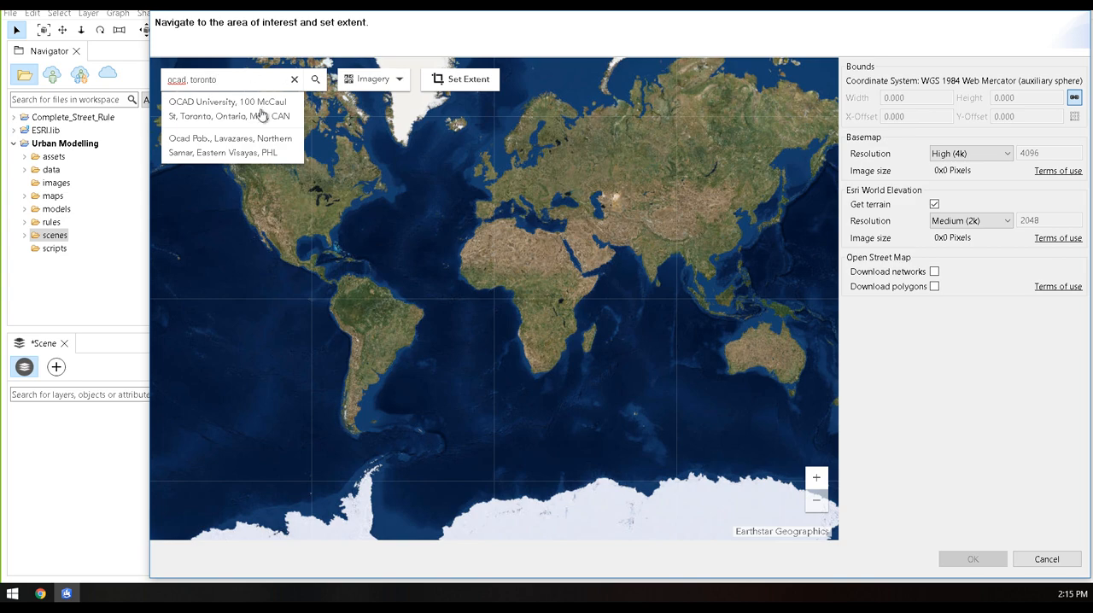
{"action": "left_click", "coordinate": [259, 111]}
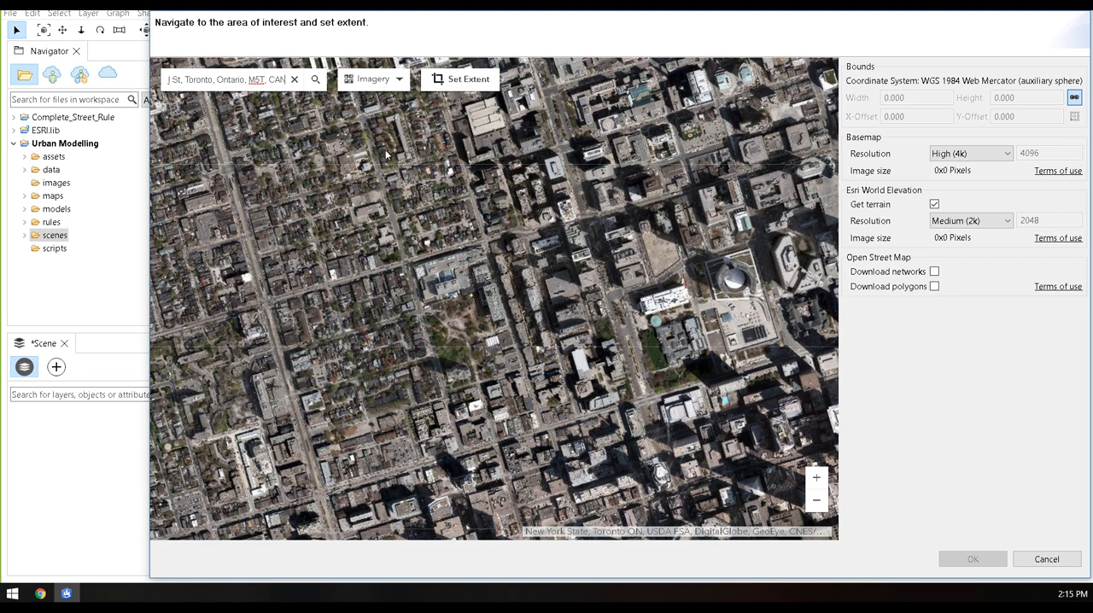
Set a map extent about 1665 wide by 1630 high around OCAD University and download its 4k basemap and 2k terrain
{"action": "left_click", "coordinate": [464, 82]}
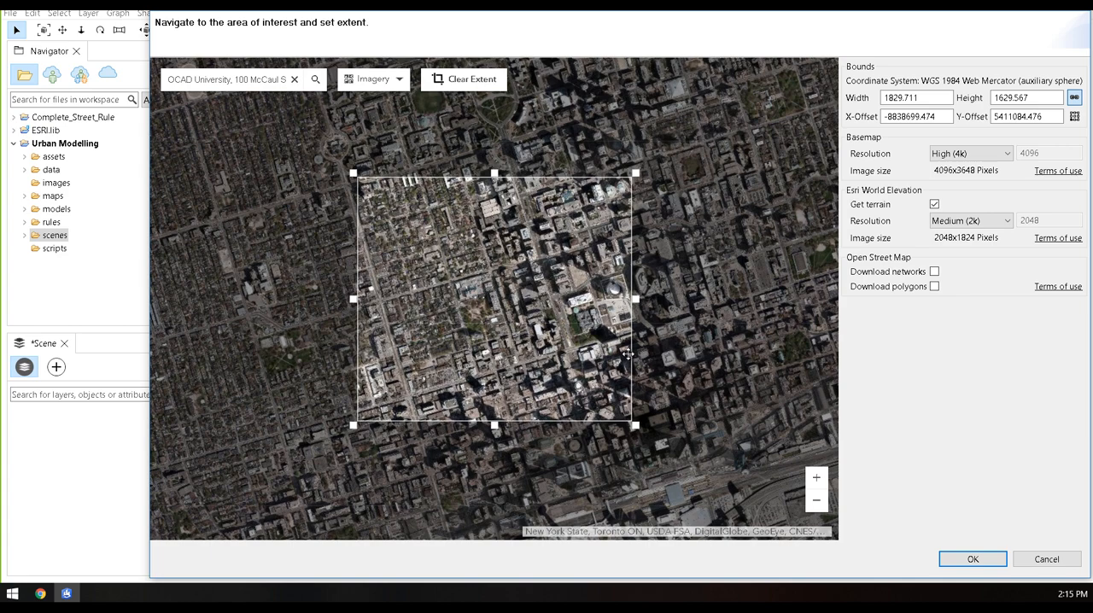
{"action": "left_click_drag", "start_coordinate": [630, 357], "coordinate": [613, 351]}
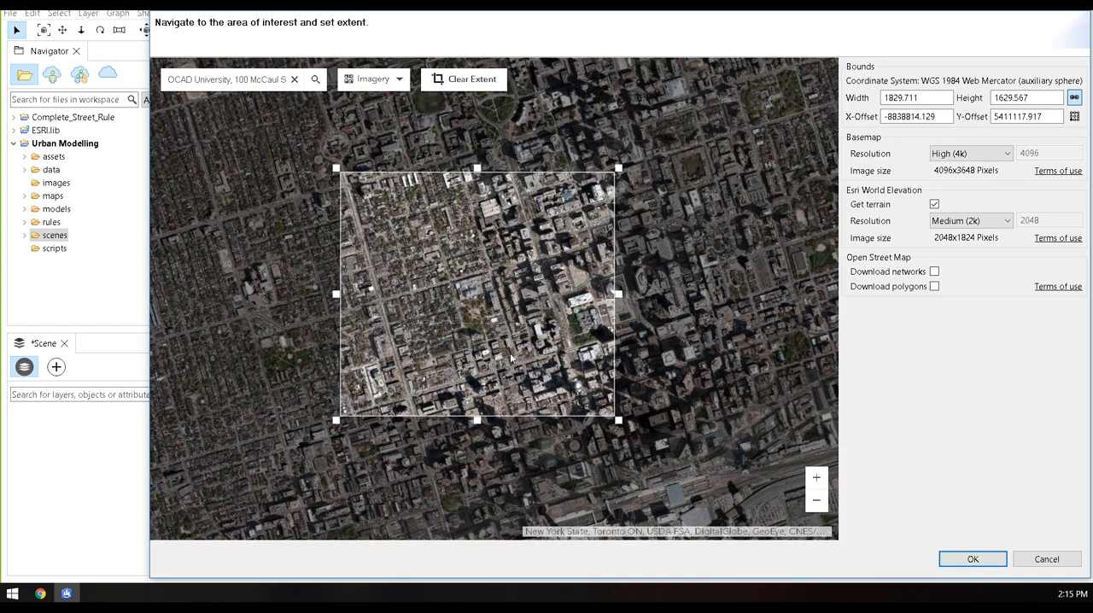
{"action": "left_click_drag", "start_coordinate": [616, 293], "coordinate": [588, 297]}
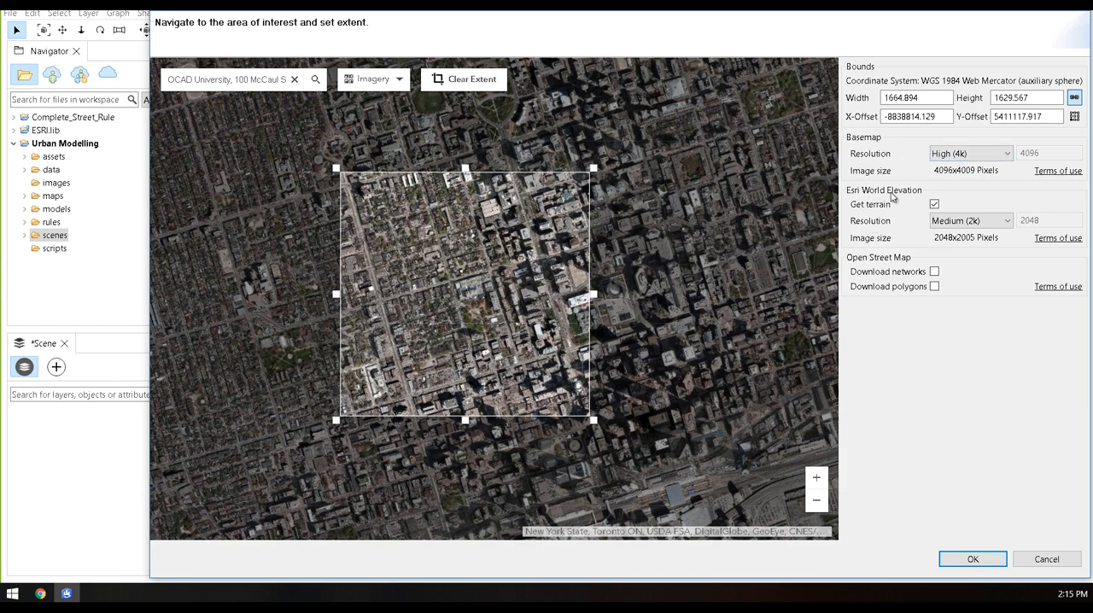
{"action": "left_click", "coordinate": [962, 561]}
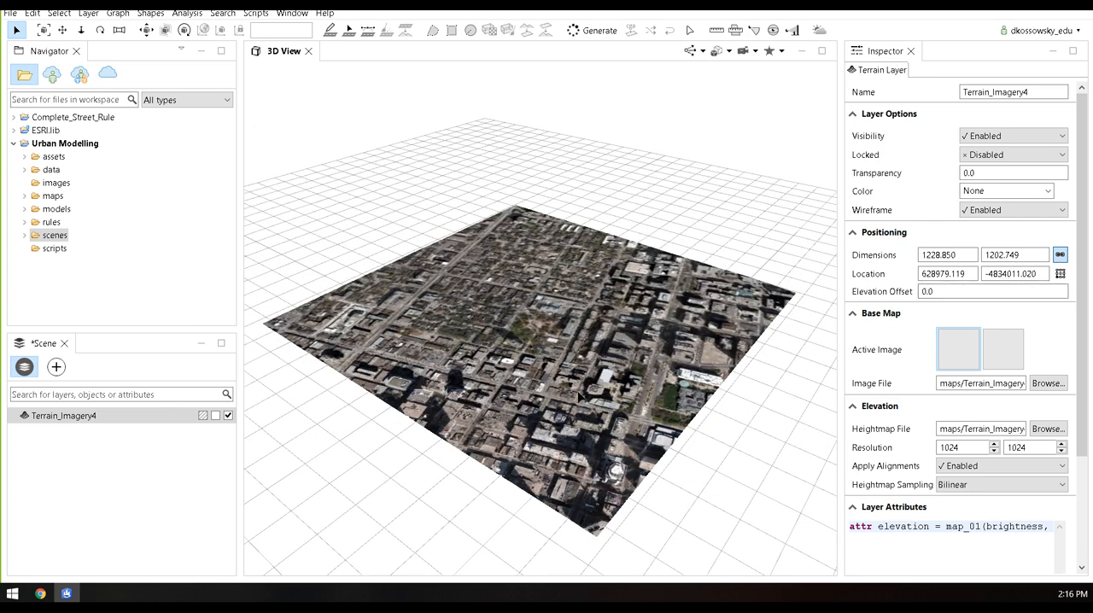
Start a File GDB import and load UrbanModelling_Demo.gdb from the UrbanModelling_Webinar_Oct2018 folder
{"action": "left_click_drag", "start_coordinate": [460, 410], "coordinate": [671, 353], "text": "alt"}
{"action": "scroll", "coordinate": [671, 353], "scroll_direction": "up", "scroll_amount": 4}
{"action": "mouse_move", "coordinate": [730, 379]}
{"action": "left_mouse_down", "text": "alt"}
{"action": "mouse_move", "coordinate": [654, 317]}
{"action": "mouse_move", "coordinate": [624, 318]}
{"action": "mouse_move", "coordinate": [695, 376]}
{"action": "mouse_move", "coordinate": [547, 342]}
{"action": "mouse_move", "coordinate": [564, 402]}
{"action": "mouse_move", "coordinate": [450, 306]}
{"action": "mouse_move", "coordinate": [523, 331]}
{"action": "mouse_move", "coordinate": [508, 339]}
{"action": "left_mouse_up", "text": "alt"}
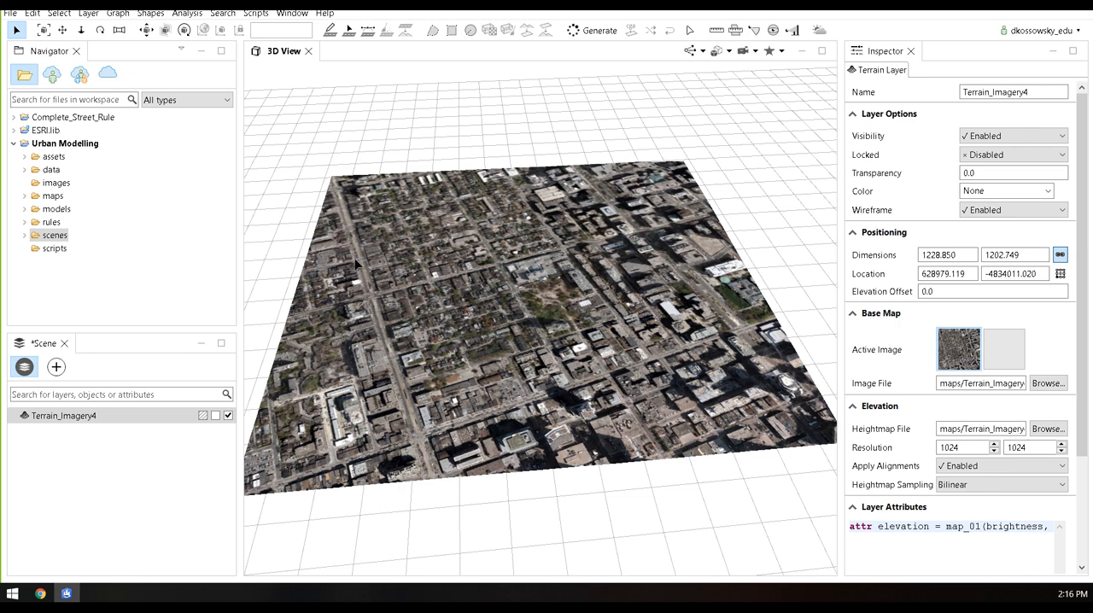
{"action": "left_click", "coordinate": [10, 15]}
{"action": "mouse_move", "coordinate": [43, 15]}
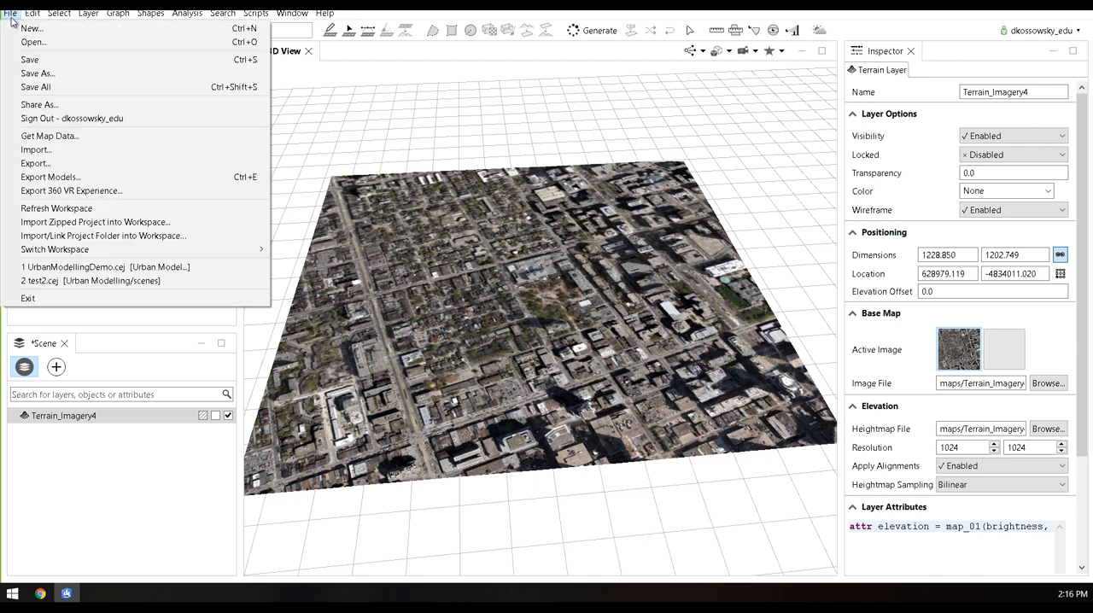
{"action": "left_click", "coordinate": [34, 149]}
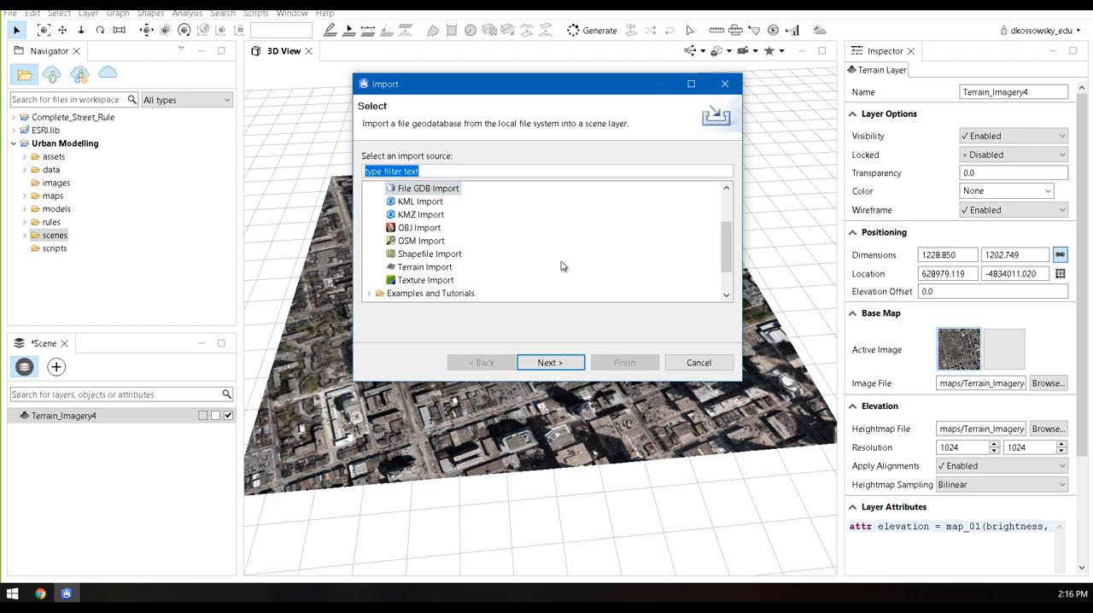
{"action": "left_click", "coordinate": [547, 363]}
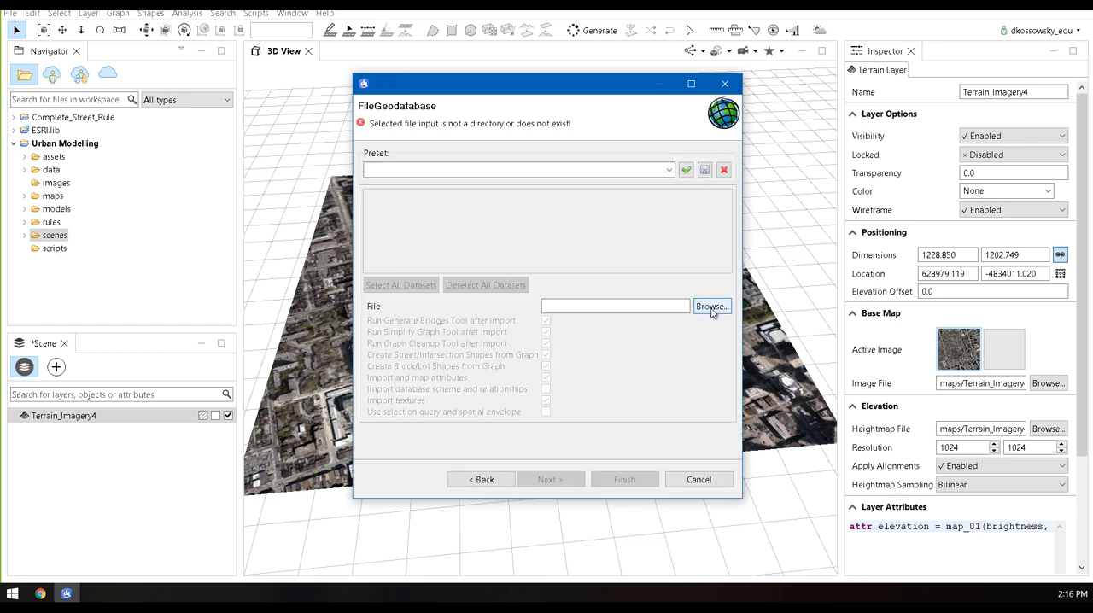
{"action": "left_click", "coordinate": [712, 307]}
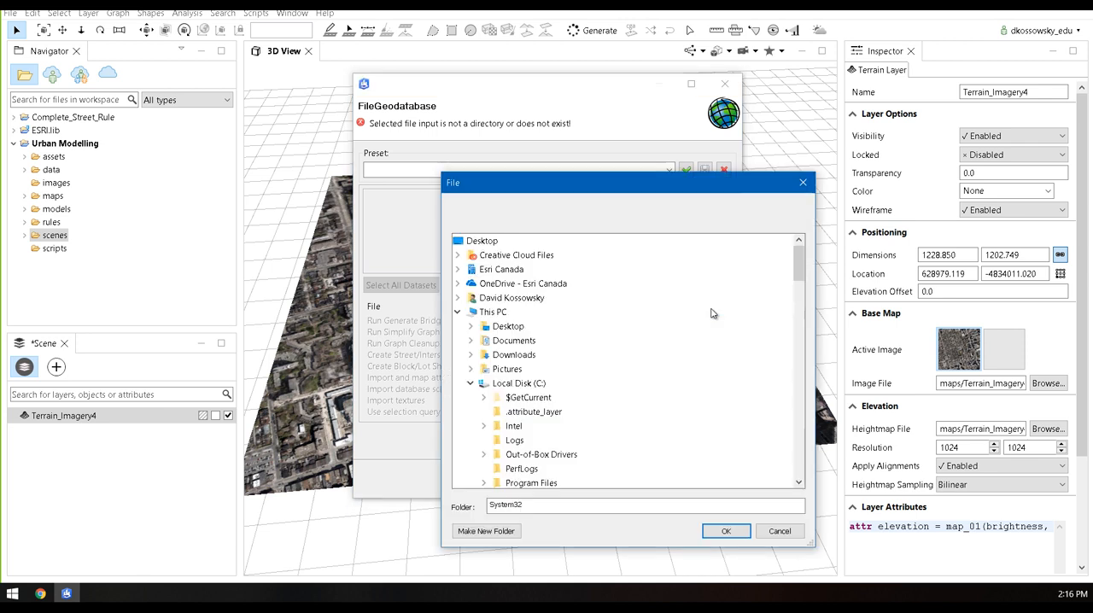
{"action": "left_click", "coordinate": [459, 312]}
{"action": "left_click", "coordinate": [458, 383]}
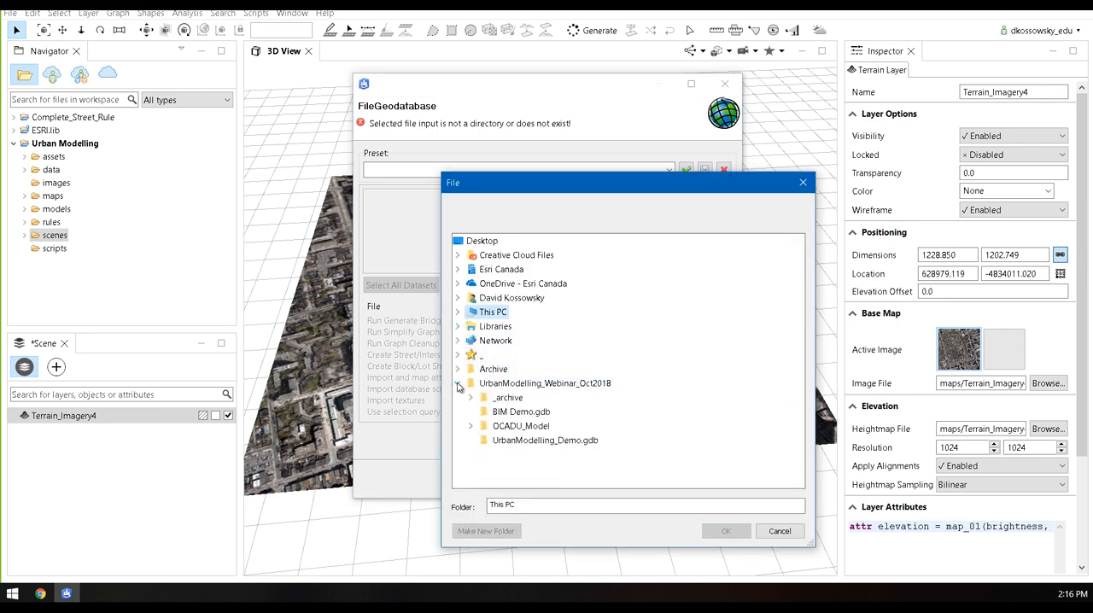
{"action": "left_click", "coordinate": [504, 440]}
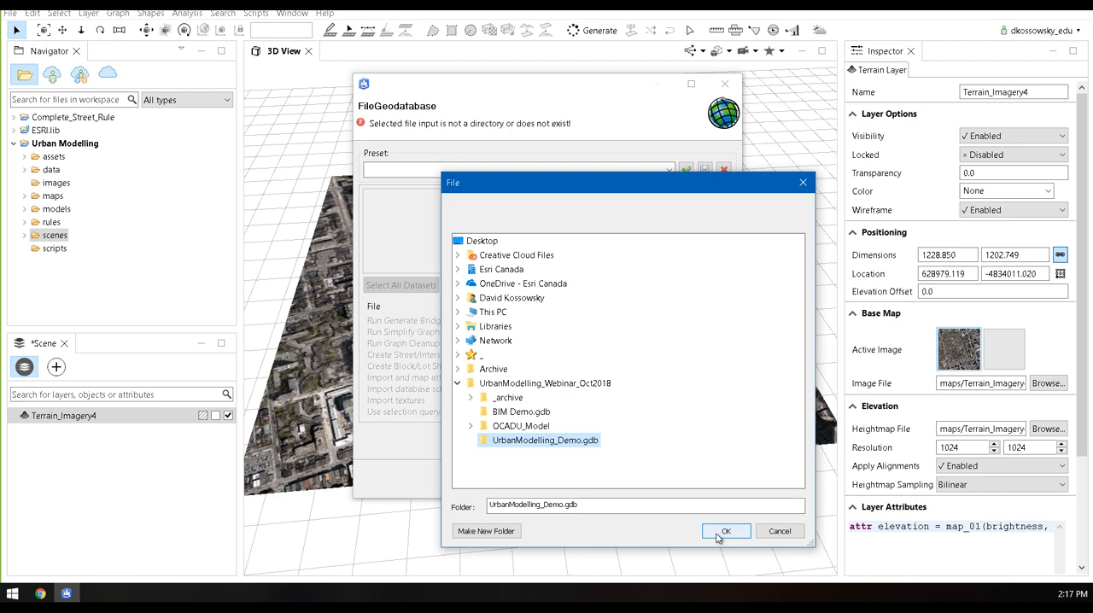
{"action": "left_click", "coordinate": [724, 531]}
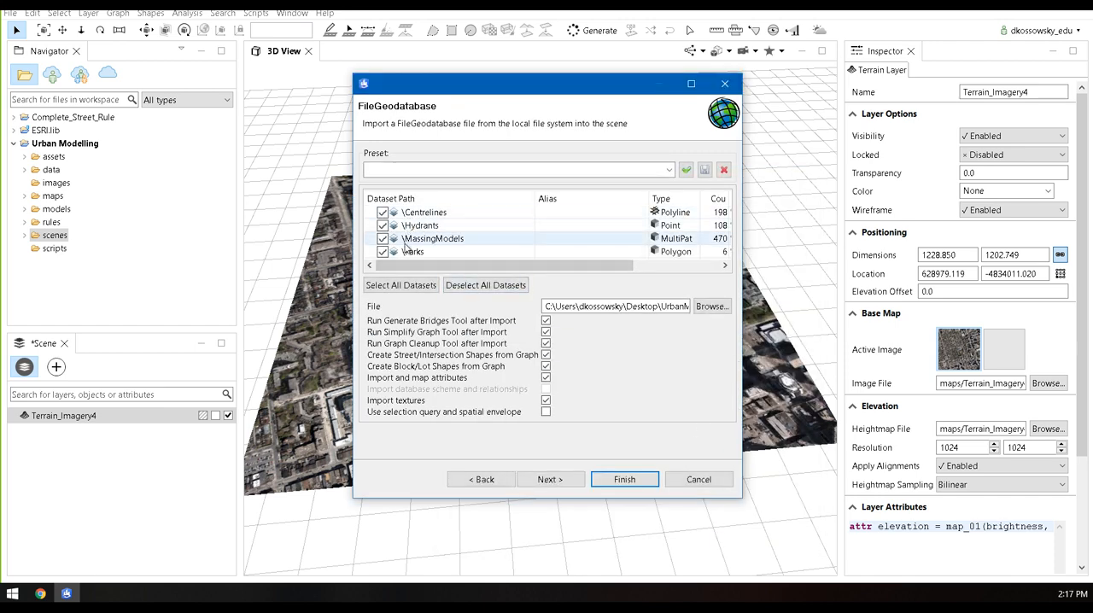
Import all four datasets with bridge generation, graph simplification, graph cleanup and block/lot shape creation turned off
{"action": "left_click_drag", "start_coordinate": [741, 498], "coordinate": [894, 521]}
{"action": "left_click_drag", "start_coordinate": [479, 80], "coordinate": [383, 73]}
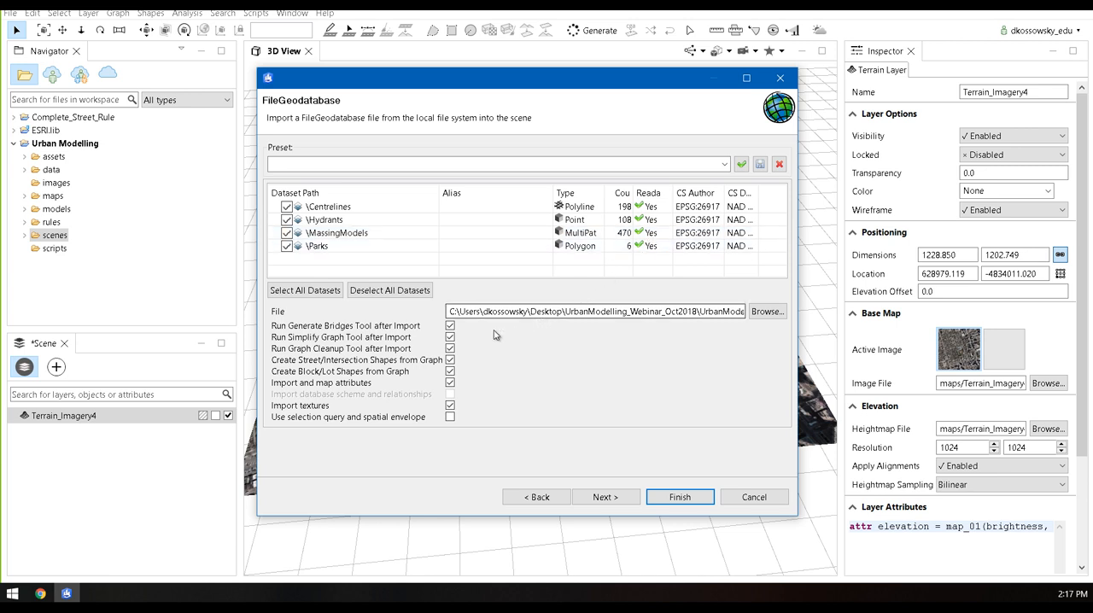
{"action": "left_click", "coordinate": [451, 327]}
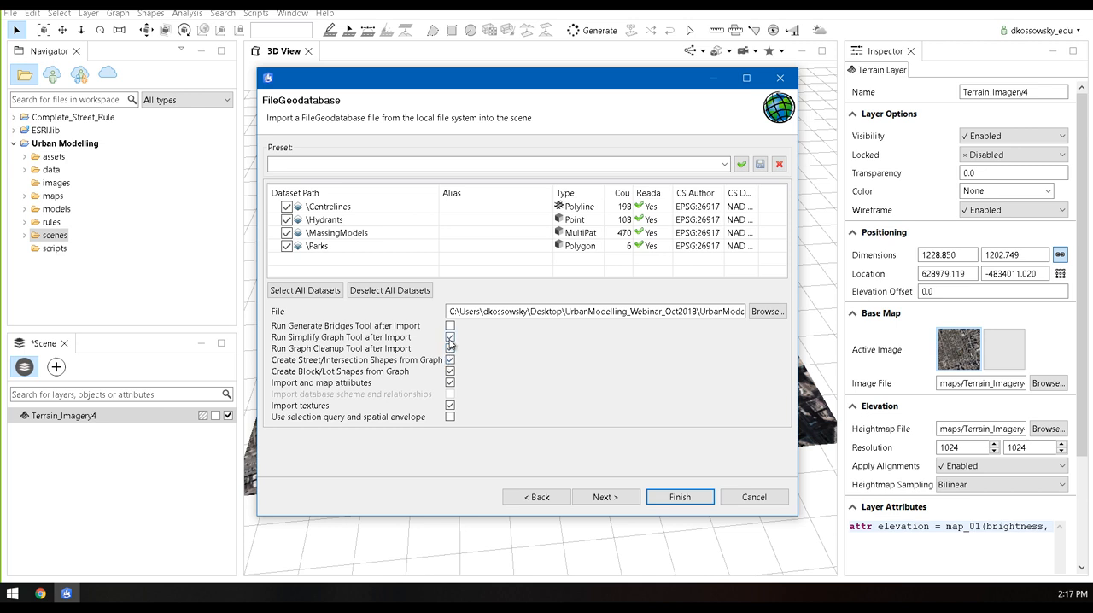
{"action": "left_click", "coordinate": [450, 337]}
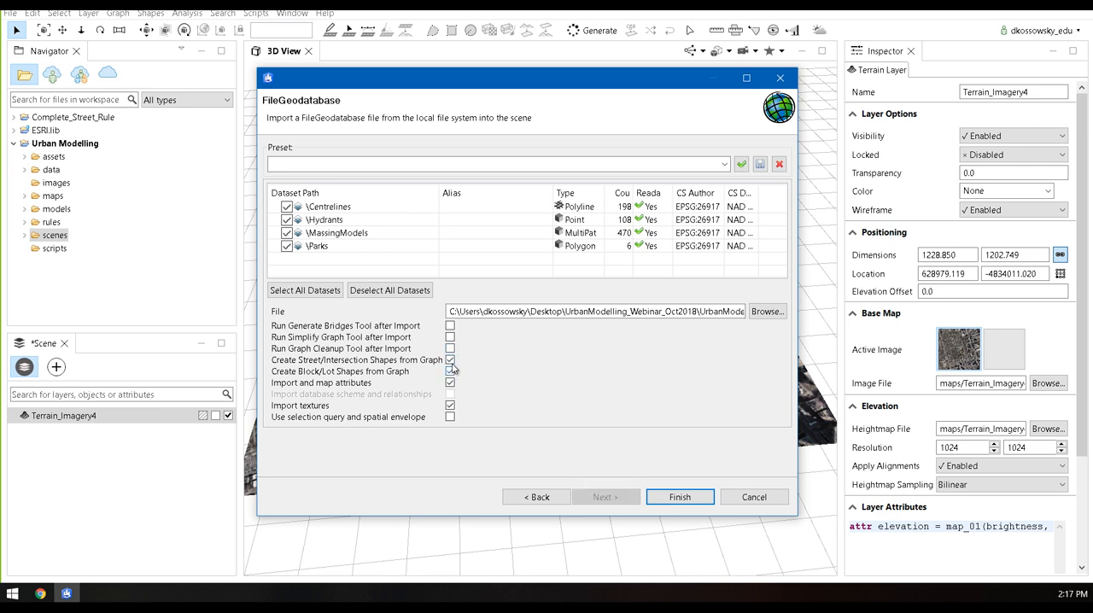
{"action": "left_click", "coordinate": [450, 372]}
{"action": "left_click", "coordinate": [680, 501]}
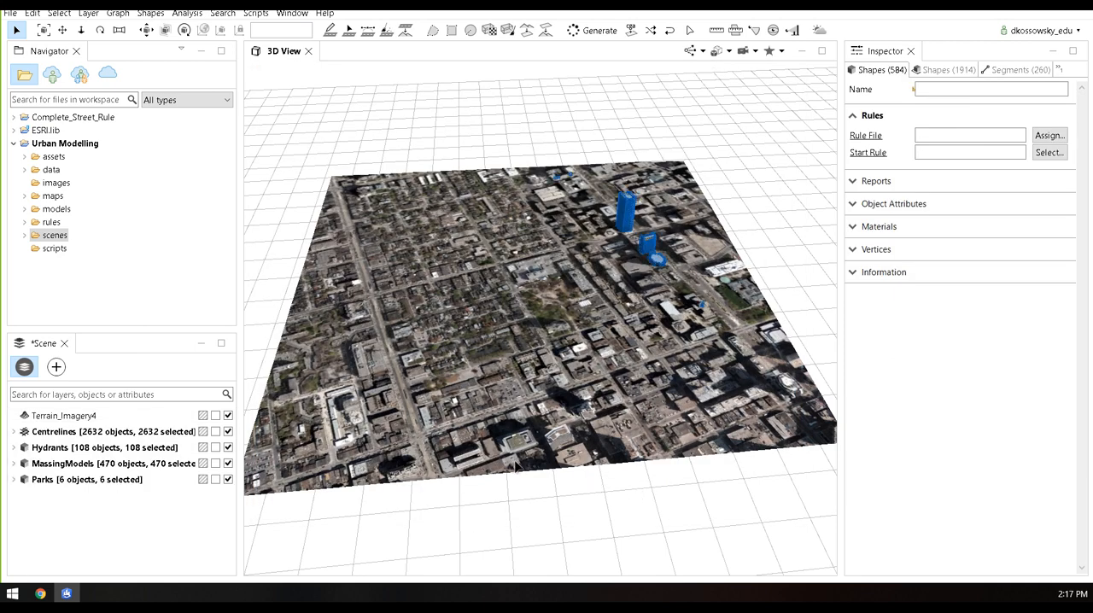
Enlarge the 3D view and examine from a low angle how the imported buildings sit relative to the terrain
{"action": "middle_click_drag", "start_coordinate": [516, 467], "coordinate": [538, 547]}
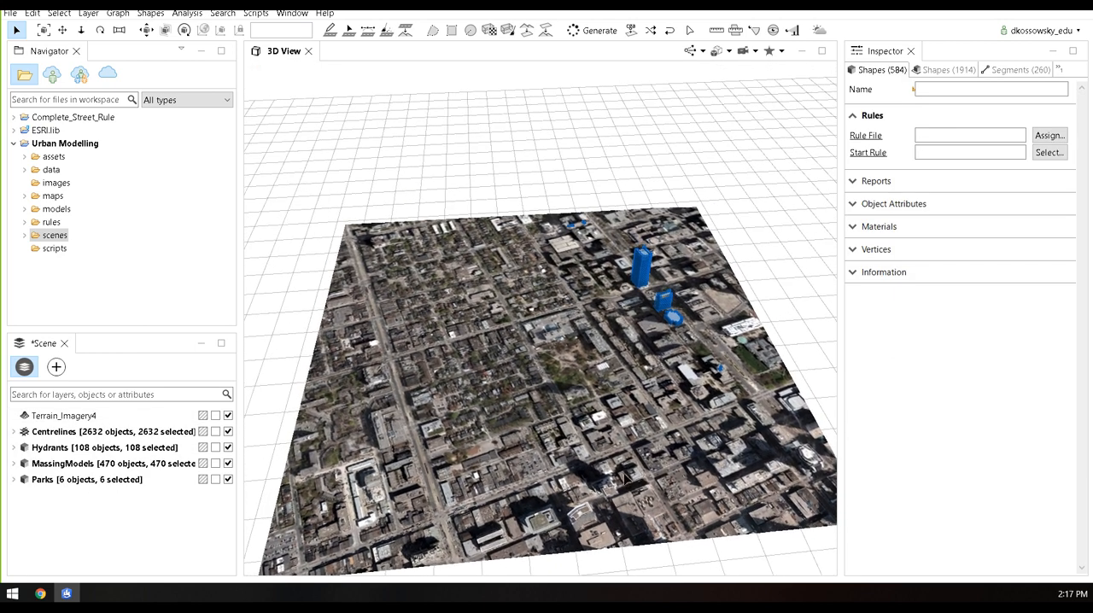
{"action": "left_click_drag", "start_coordinate": [624, 448], "coordinate": [607, 311], "text": "alt"}
{"action": "middle_click_drag", "start_coordinate": [605, 291], "coordinate": [632, 300]}
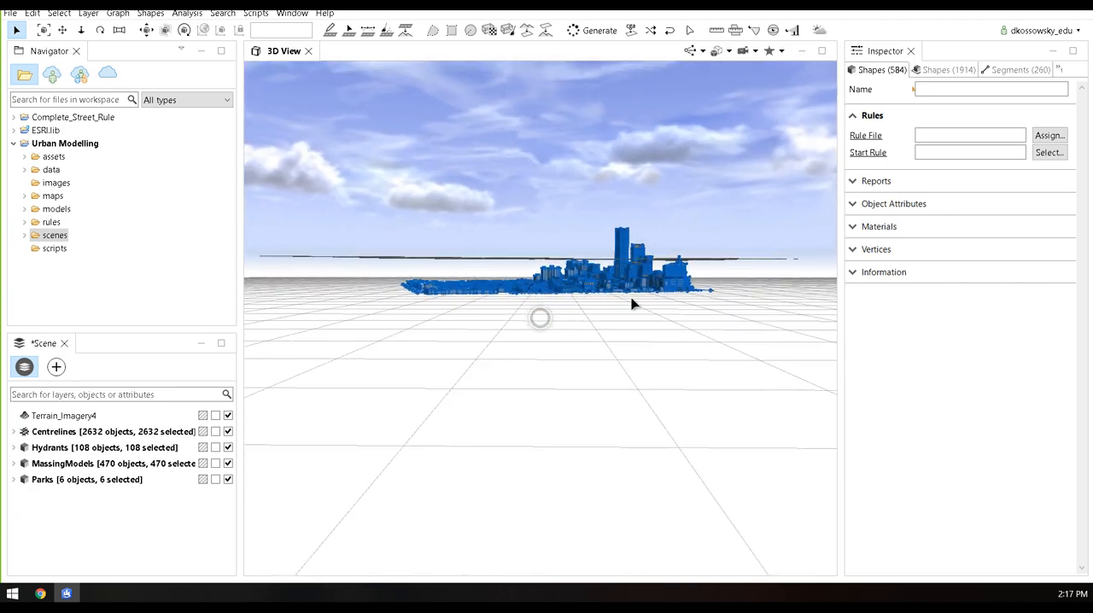
{"action": "scroll", "coordinate": [545, 247], "scroll_direction": "up", "scroll_amount": 7}
{"action": "middle_click_drag", "start_coordinate": [692, 358], "coordinate": [626, 316]}
{"action": "left_click_drag", "start_coordinate": [240, 268], "coordinate": [185, 256]}
{"action": "middle_click_drag", "start_coordinate": [574, 312], "coordinate": [596, 319]}
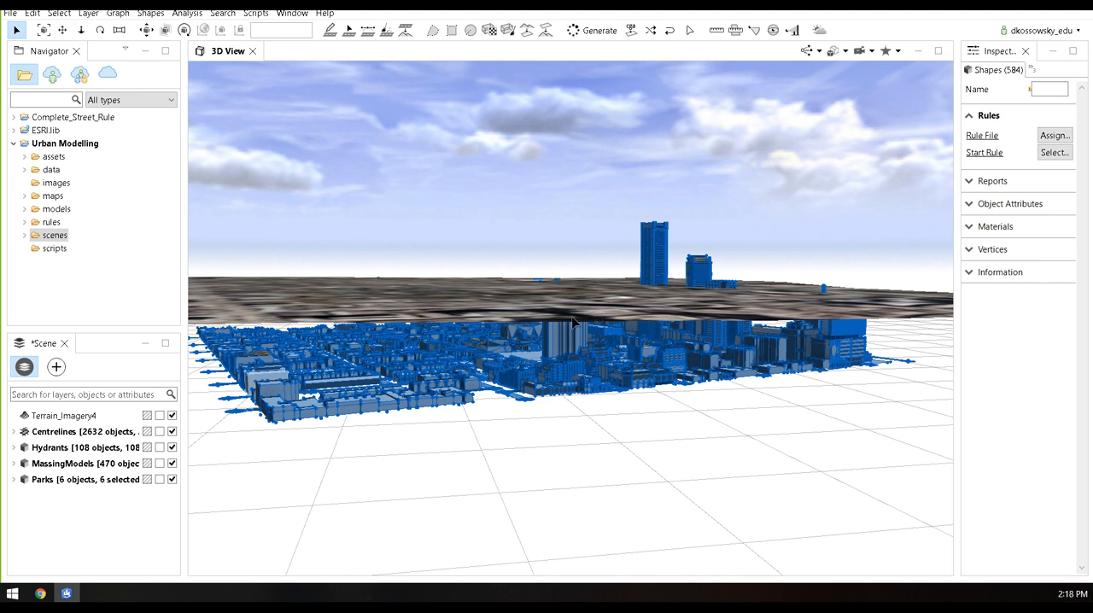
{"action": "left_click_drag", "start_coordinate": [671, 306], "coordinate": [569, 317], "text": "alt"}
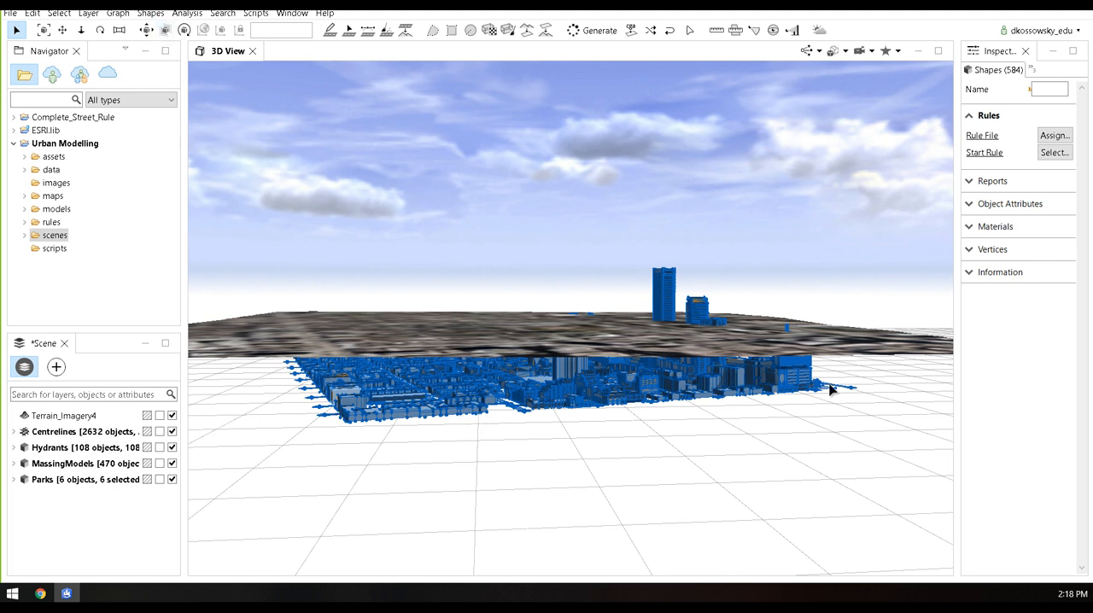
Select all imported objects and align the shapes to the Terrain_Imagery4 heightmap using the Translate to Maximum function
{"action": "left_click", "coordinate": [234, 152]}
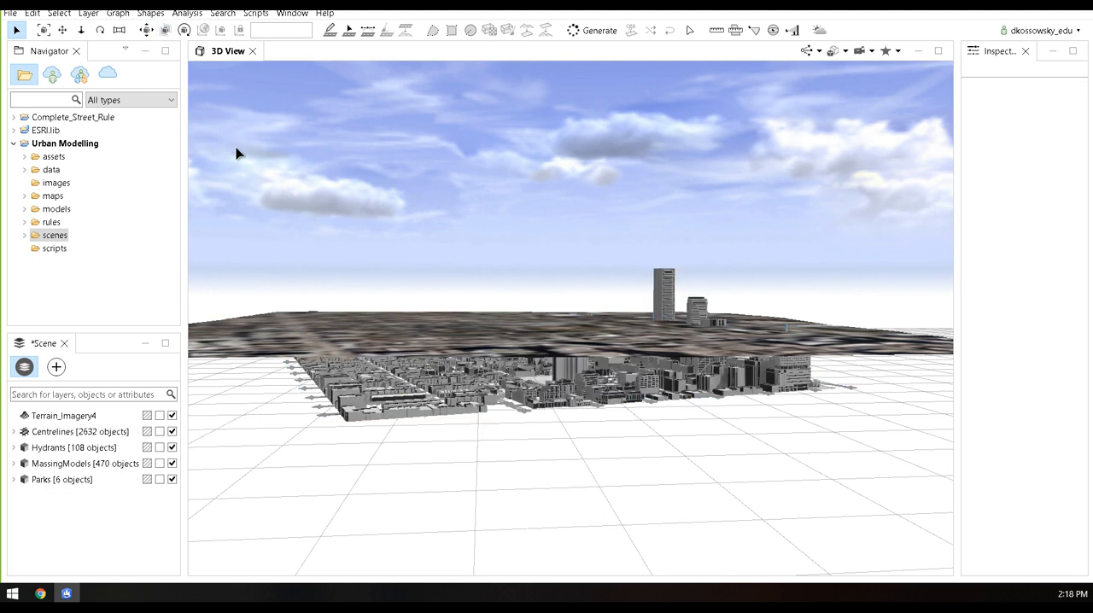
{"action": "left_click_drag", "start_coordinate": [215, 129], "coordinate": [907, 521]}
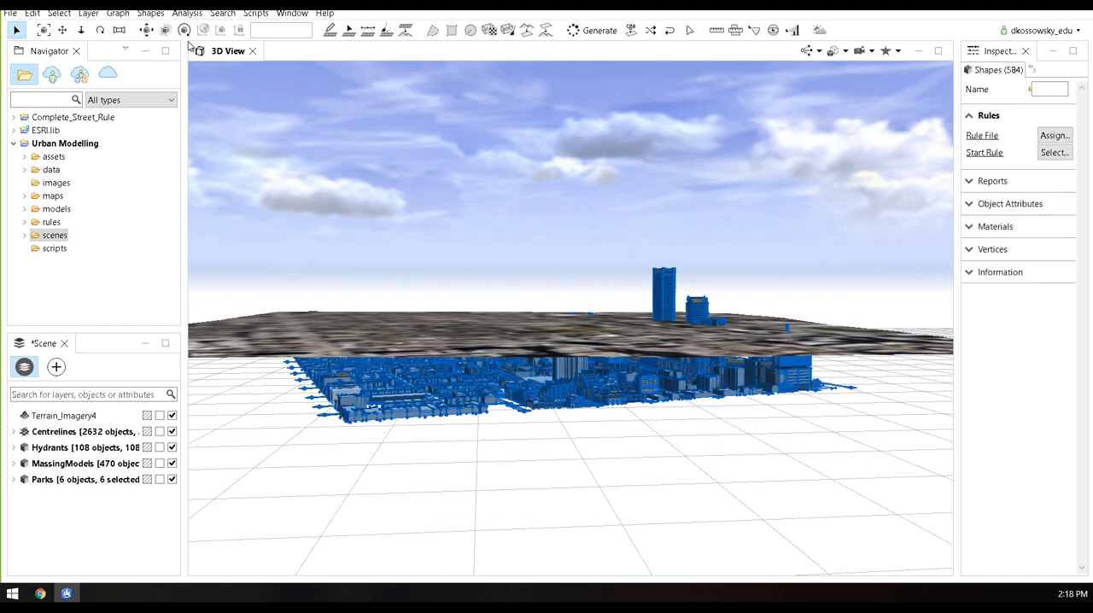
{"action": "left_click", "coordinate": [154, 14]}
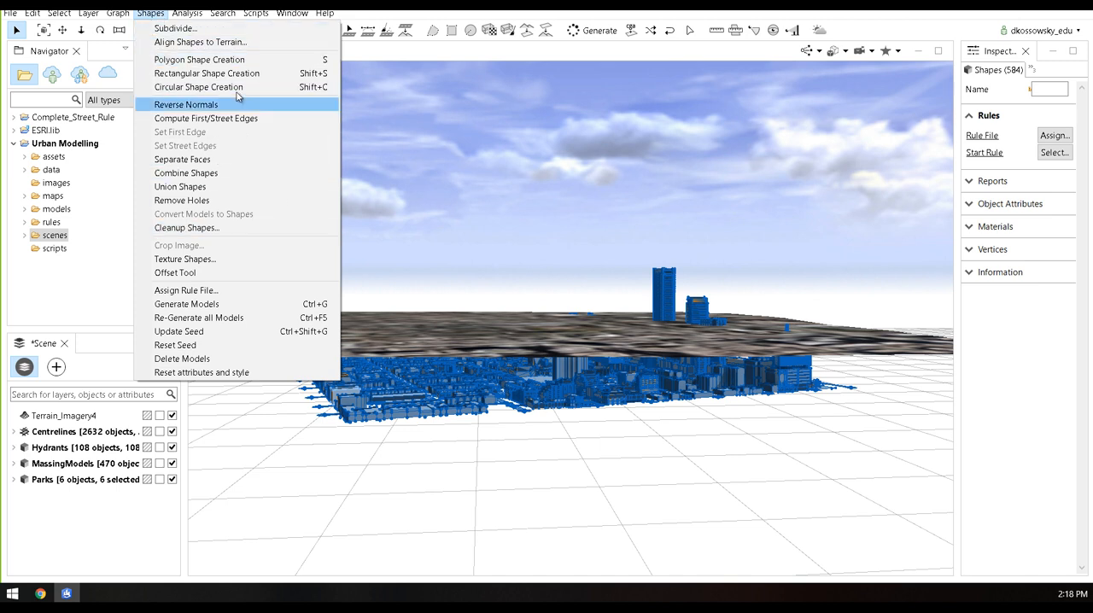
{"action": "left_click", "coordinate": [250, 43]}
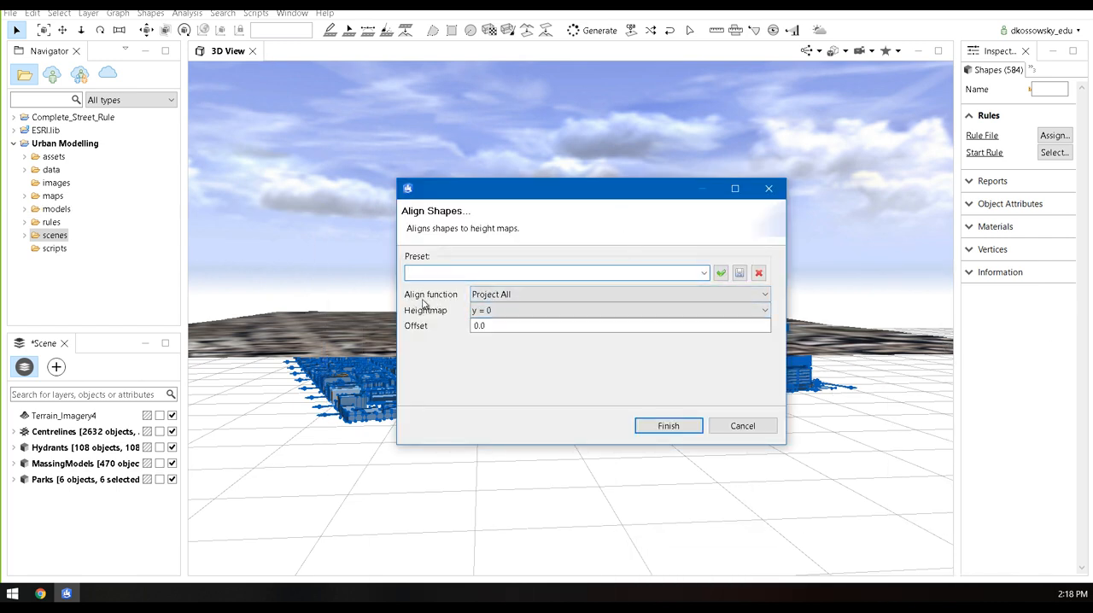
{"action": "left_click", "coordinate": [581, 302]}
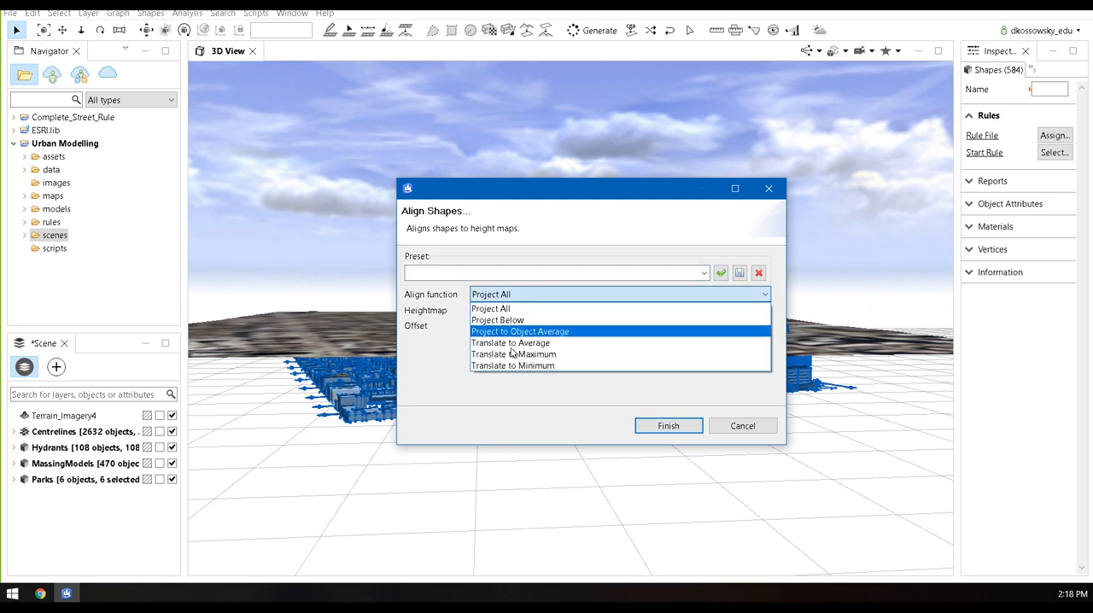
{"action": "left_click", "coordinate": [569, 355]}
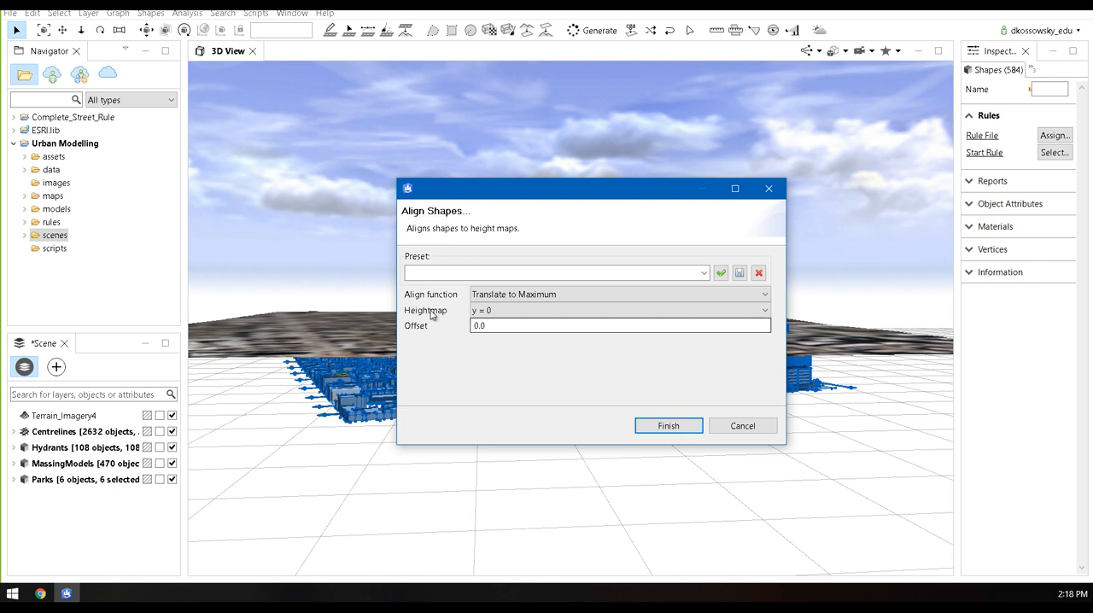
{"action": "left_click", "coordinate": [494, 311]}
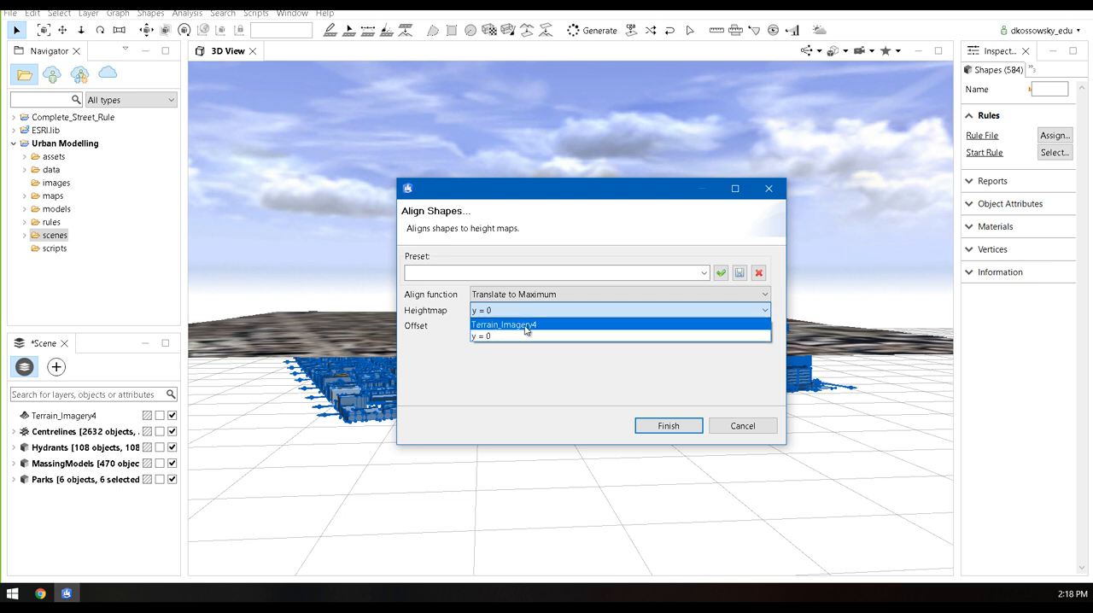
{"action": "left_click", "coordinate": [534, 325]}
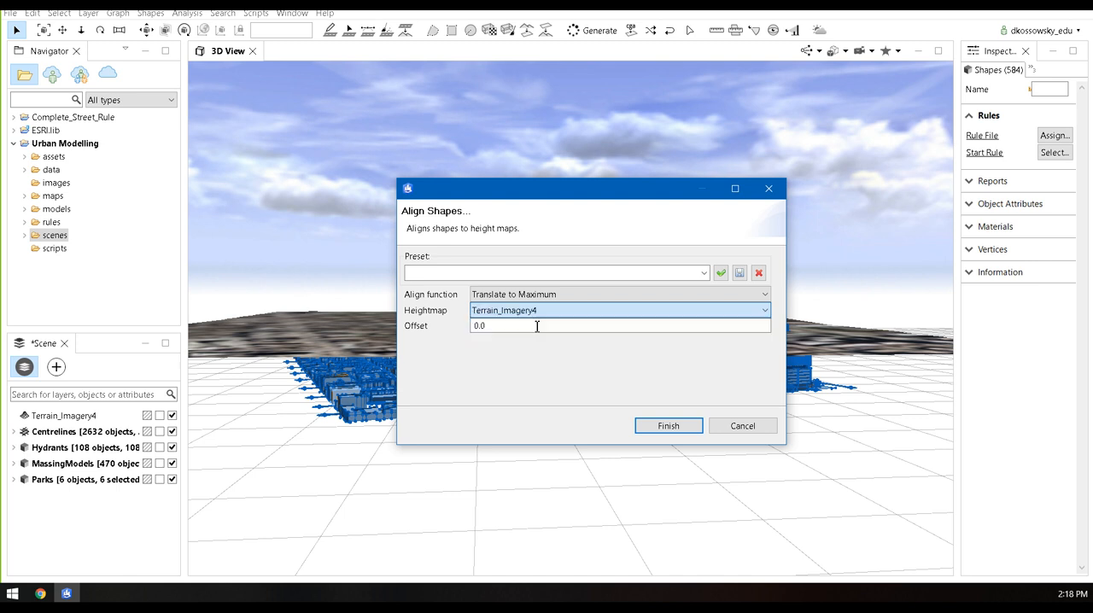
{"action": "left_click", "coordinate": [686, 429]}
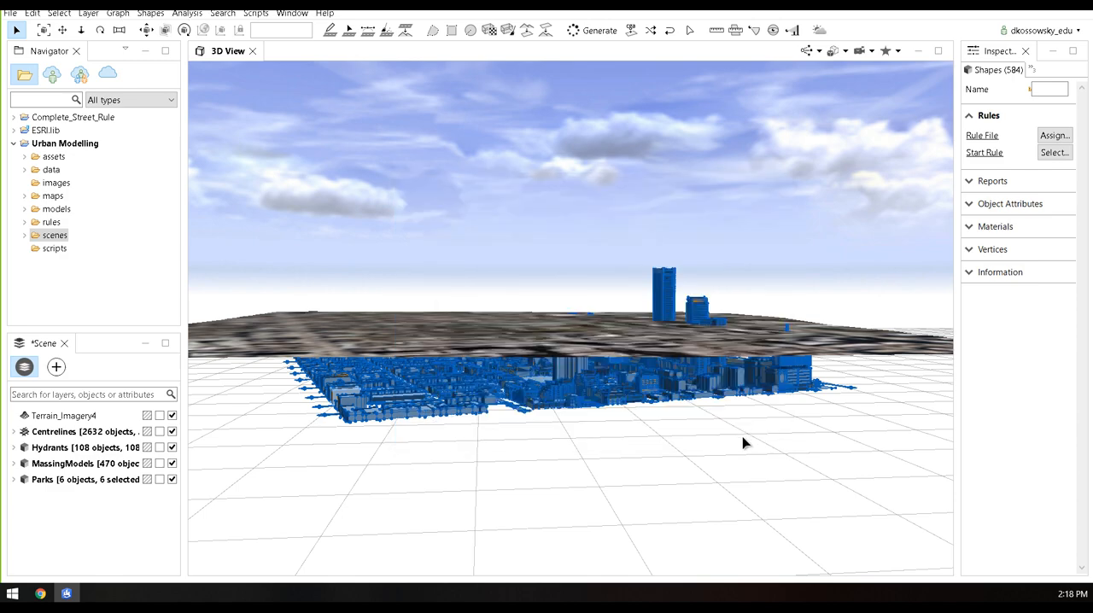
Align the street graph to the Terrain_Imagery4 heightmap using the Project All function
{"action": "left_click_drag", "start_coordinate": [600, 181], "coordinate": [550, 231], "text": "alt"}
{"action": "scroll", "coordinate": [573, 273], "scroll_direction": "up", "scroll_amount": 5}
{"action": "left_click_drag", "start_coordinate": [614, 378], "coordinate": [680, 357], "text": "alt"}
{"action": "middle_click_drag", "start_coordinate": [681, 357], "coordinate": [675, 261], "text": "alt"}
{"action": "left_click_drag", "start_coordinate": [610, 351], "coordinate": [590, 373], "text": "alt"}
{"action": "scroll", "coordinate": [590, 373], "scroll_direction": "down", "scroll_amount": 3}
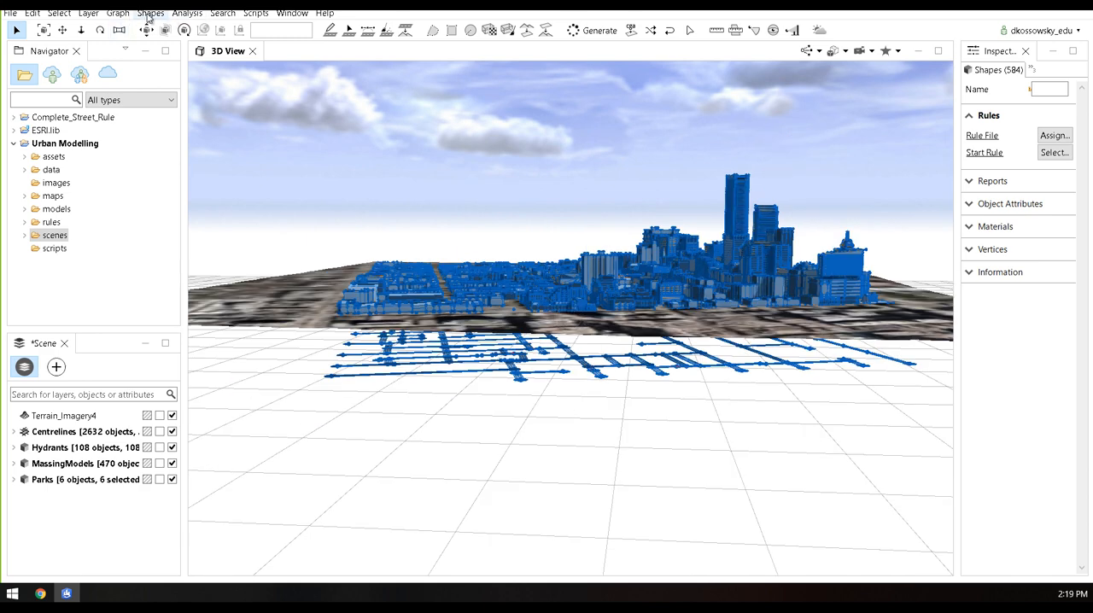
{"action": "left_click", "coordinate": [118, 13]}
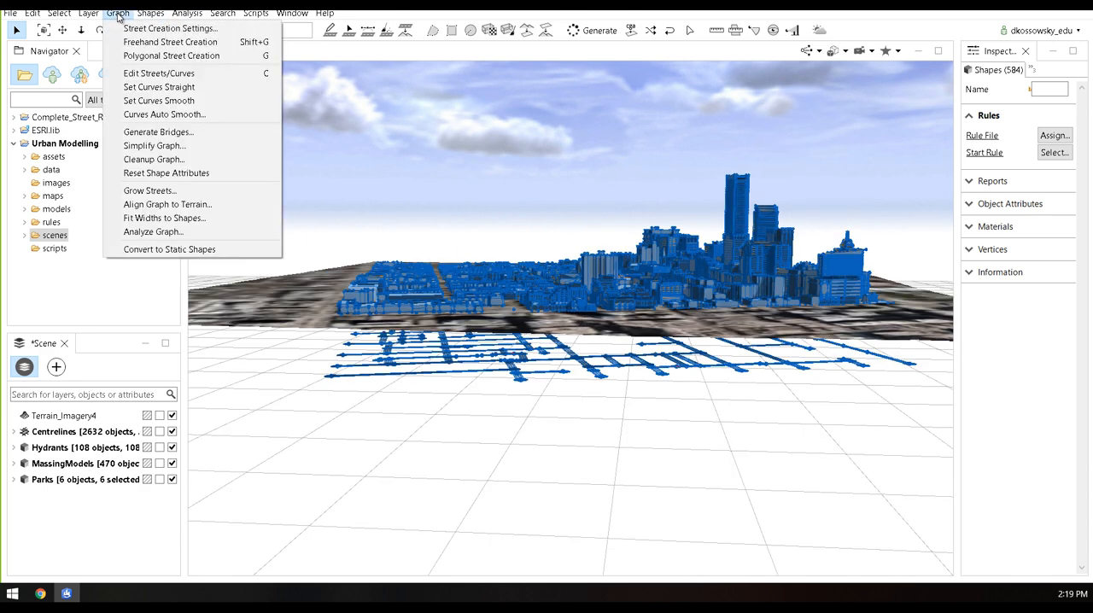
{"action": "left_click", "coordinate": [201, 209]}
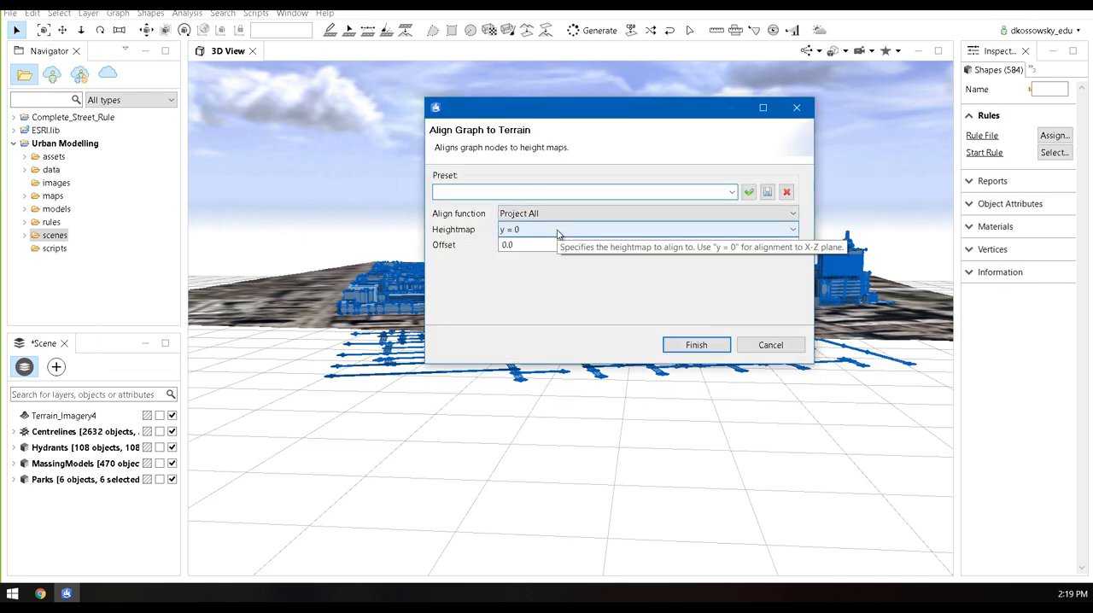
{"action": "left_click", "coordinate": [558, 231]}
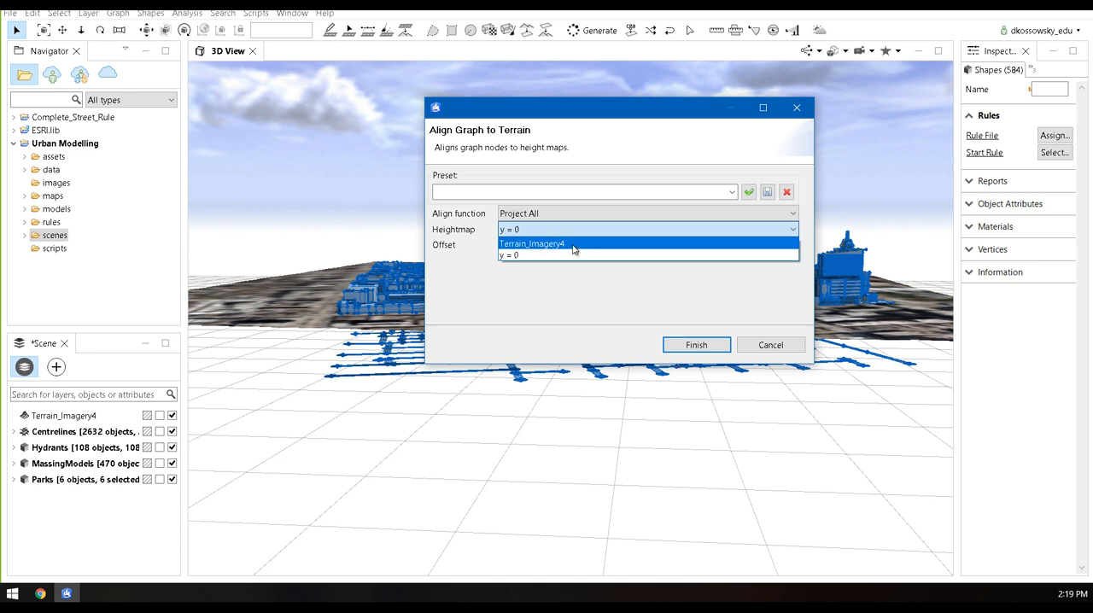
{"action": "left_click", "coordinate": [573, 245]}
{"action": "left_click", "coordinate": [692, 345]}
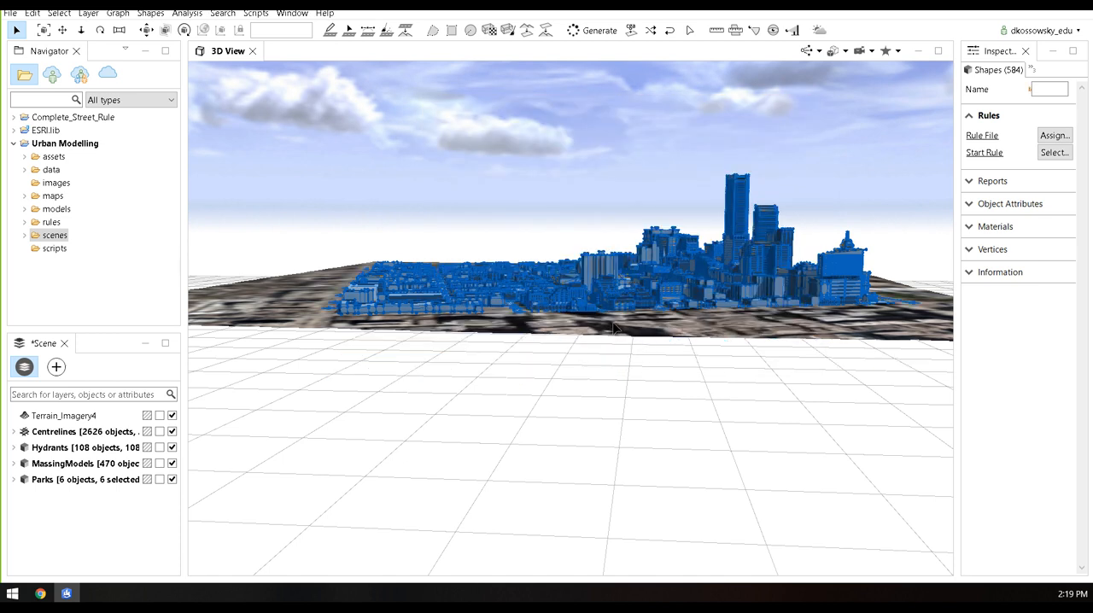
Clear the selection and examine from above how the buildings and streets sit on the terrain imagery
{"action": "left_click_drag", "start_coordinate": [624, 306], "coordinate": [633, 337], "text": "alt"}
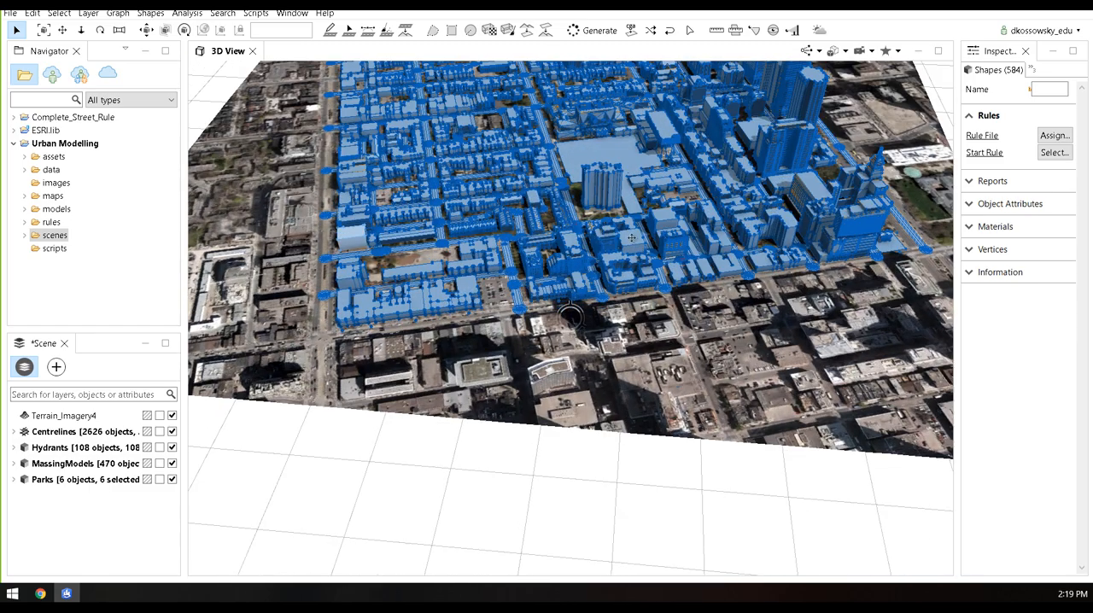
{"action": "middle_click_drag", "start_coordinate": [633, 337], "coordinate": [656, 418], "text": "alt"}
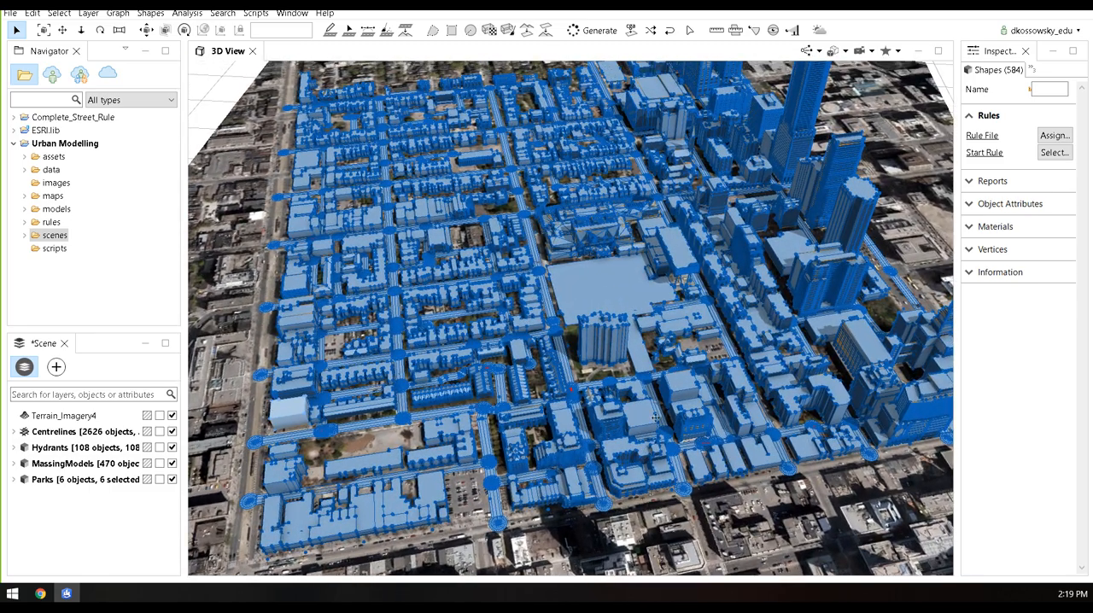
{"action": "left_click", "coordinate": [712, 502]}
{"action": "scroll", "coordinate": [771, 278], "scroll_direction": "down", "scroll_amount": 2}
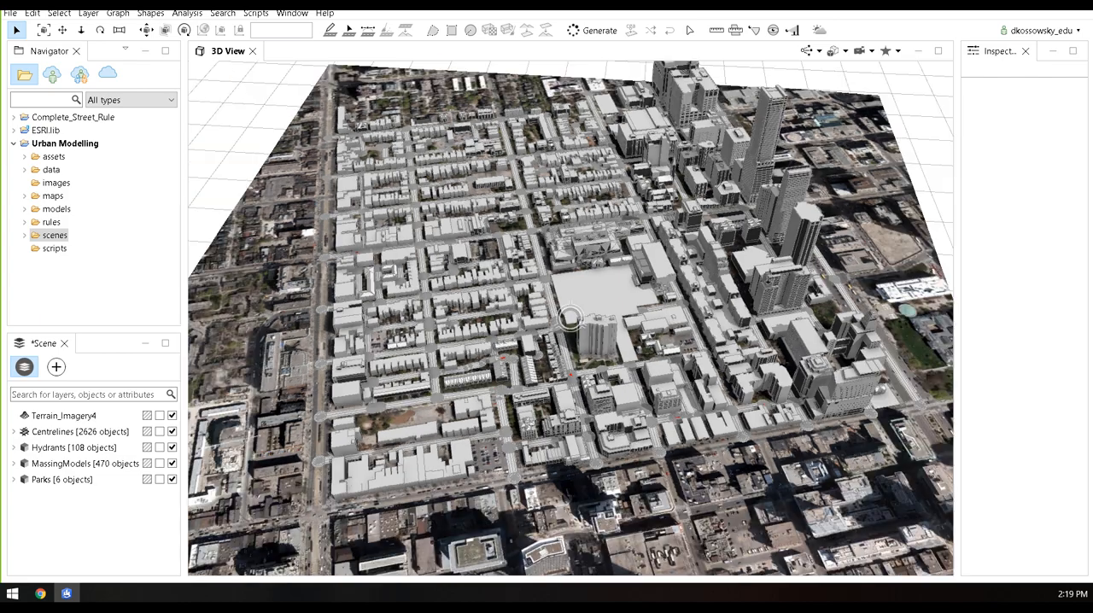
{"action": "left_click_drag", "start_coordinate": [774, 492], "coordinate": [733, 504], "text": "alt"}
{"action": "middle_click_drag", "start_coordinate": [740, 296], "coordinate": [605, 408], "text": "alt"}
{"action": "left_click_drag", "start_coordinate": [605, 407], "coordinate": [675, 371], "text": "alt"}
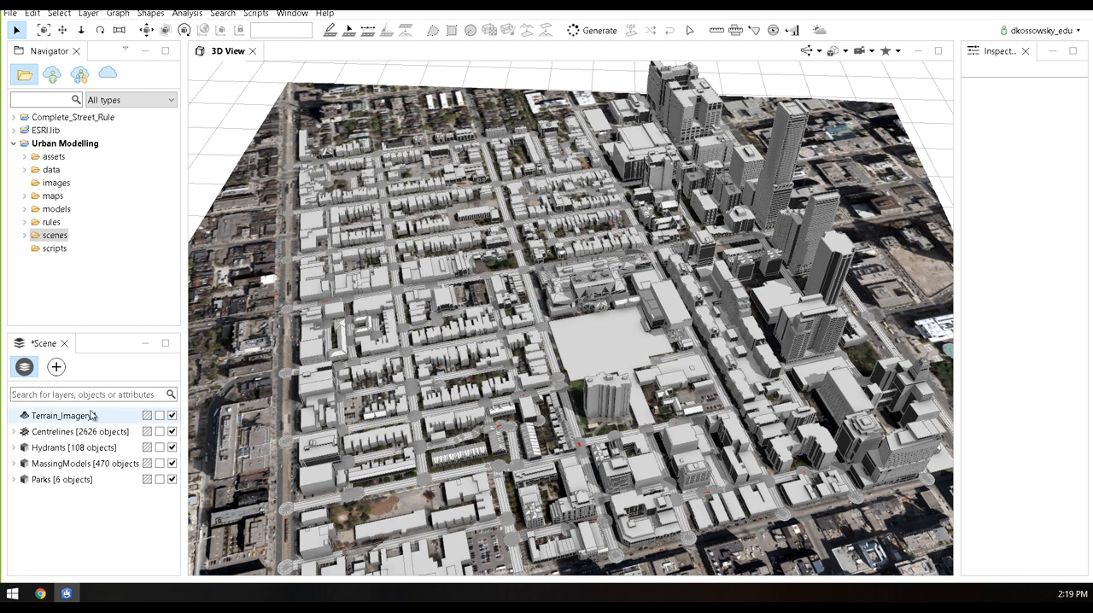
Hide the Parks, MassingModels, Hydrants and Terrain_Imagery4 layers so that only Centrelines is shown
{"action": "left_click", "coordinate": [116, 453]}
{"action": "left_click", "coordinate": [172, 479]}
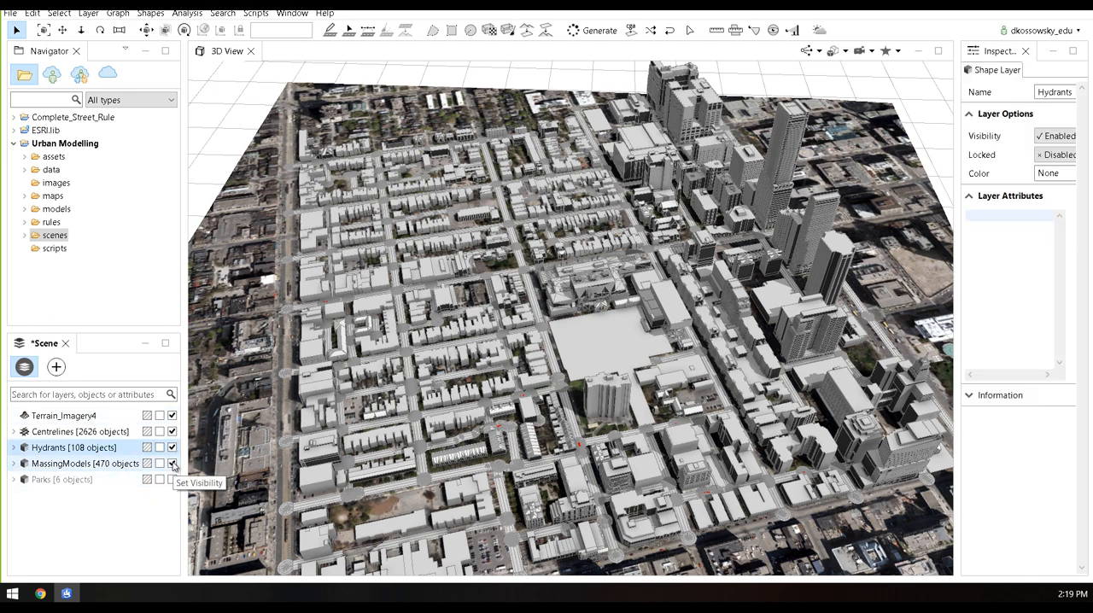
{"action": "left_click", "coordinate": [172, 463]}
{"action": "left_click", "coordinate": [171, 448]}
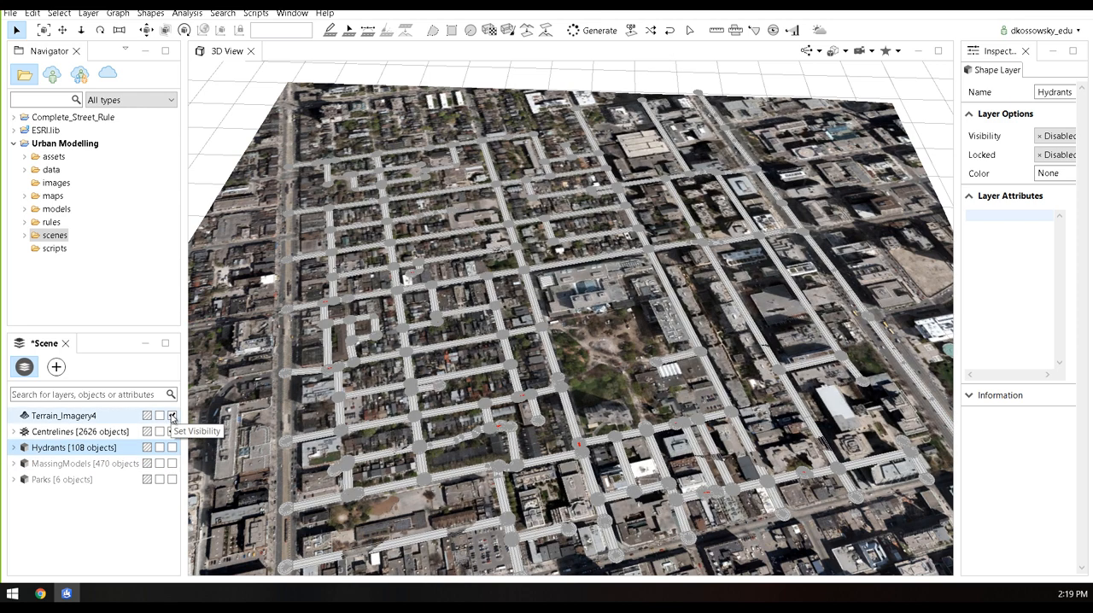
{"action": "left_click", "coordinate": [172, 416]}
{"action": "left_click", "coordinate": [172, 432]}
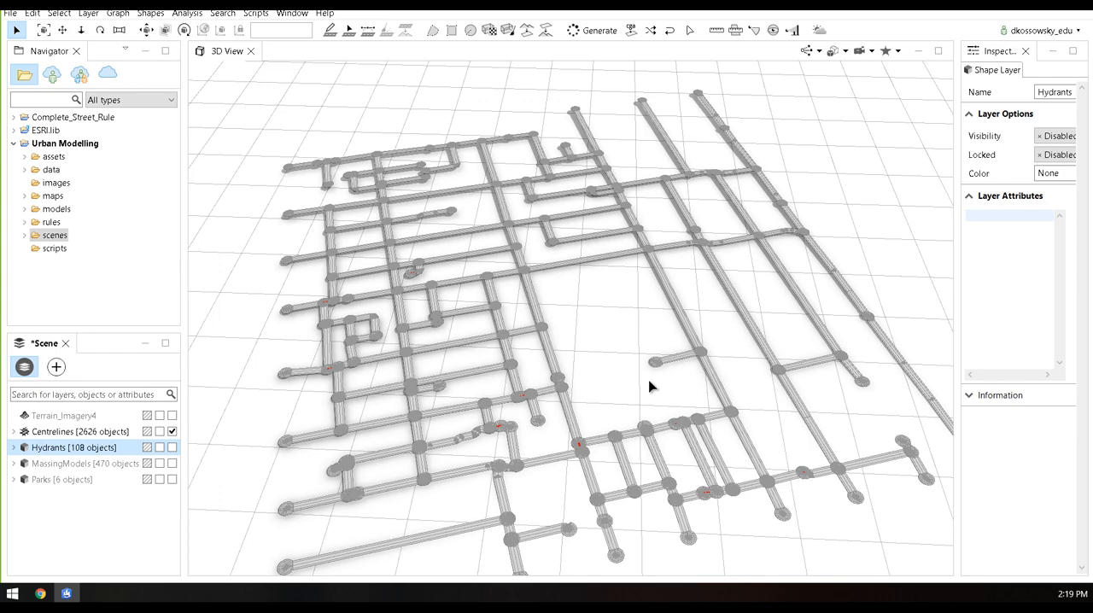
Examine the street network from above and up close, checking the shapes and overlaps at its intersections
{"action": "left_click_drag", "start_coordinate": [649, 381], "coordinate": [613, 441], "text": "alt"}
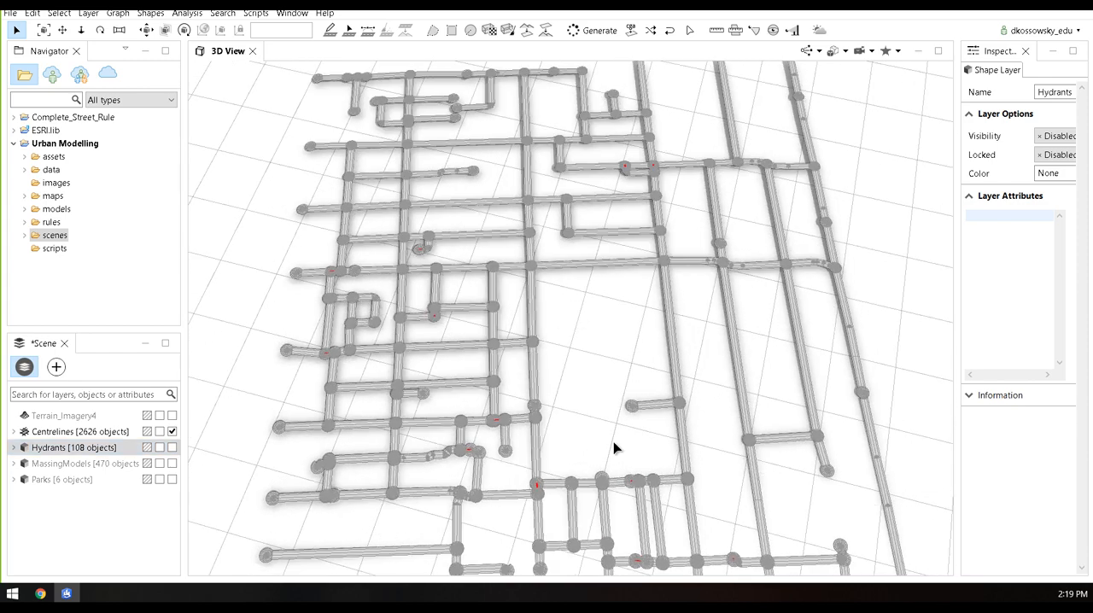
{"action": "scroll", "coordinate": [613, 441], "scroll_direction": "down", "scroll_amount": 3}
{"action": "middle_click_drag", "start_coordinate": [615, 437], "coordinate": [604, 389], "text": "alt"}
{"action": "left_click_drag", "start_coordinate": [644, 398], "coordinate": [586, 397], "text": "alt"}
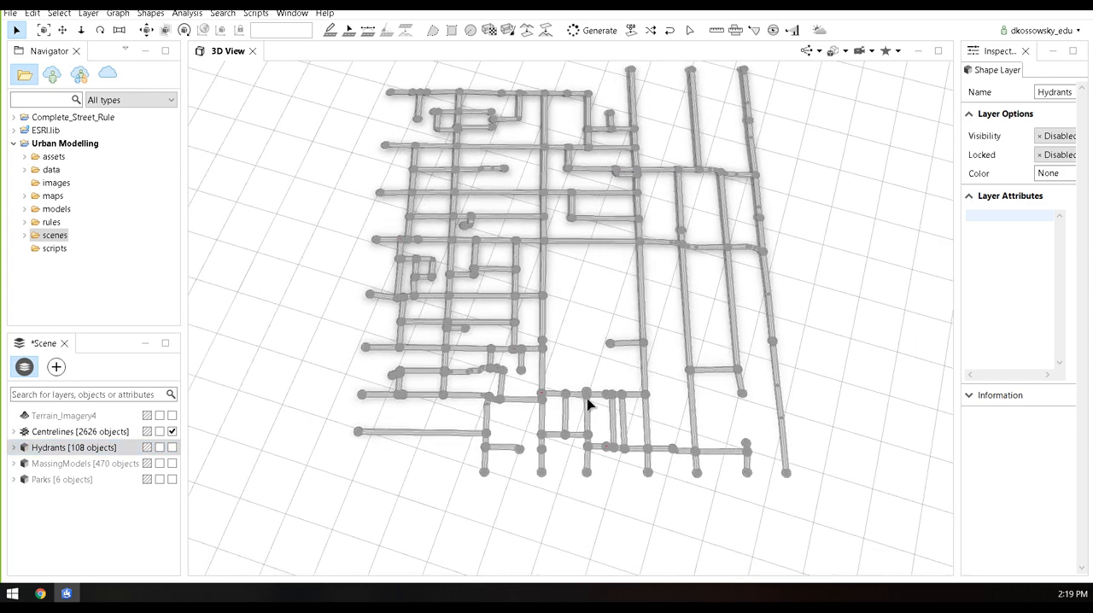
{"action": "scroll", "coordinate": [587, 402], "scroll_direction": "up", "scroll_amount": 10}
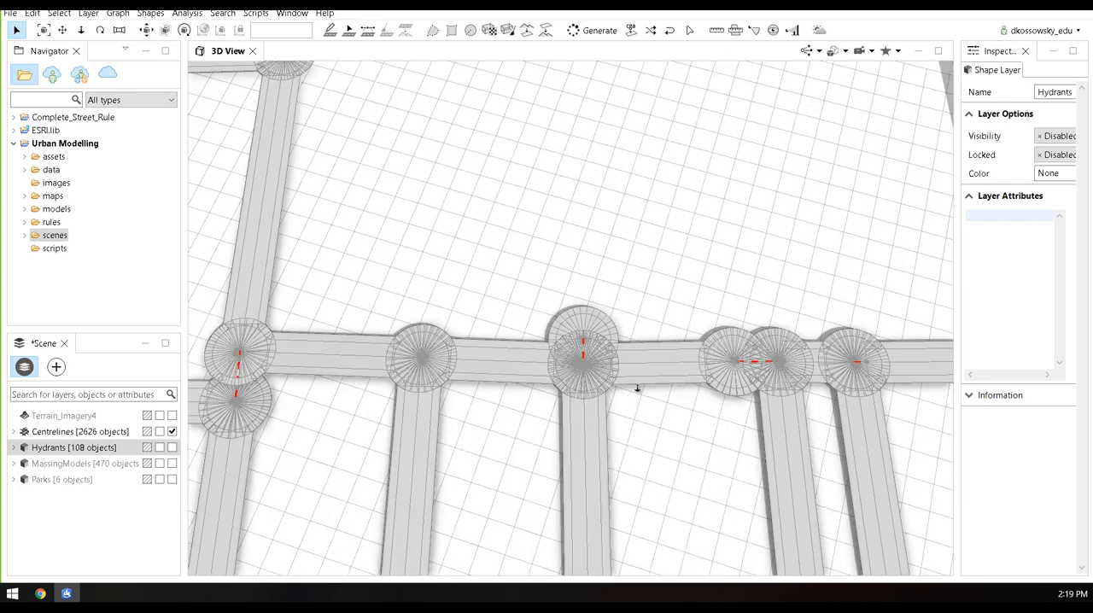
{"action": "scroll", "coordinate": [630, 385], "scroll_direction": "down", "scroll_amount": 8}
{"action": "left_click_drag", "start_coordinate": [600, 334], "coordinate": [598, 385], "text": "alt"}
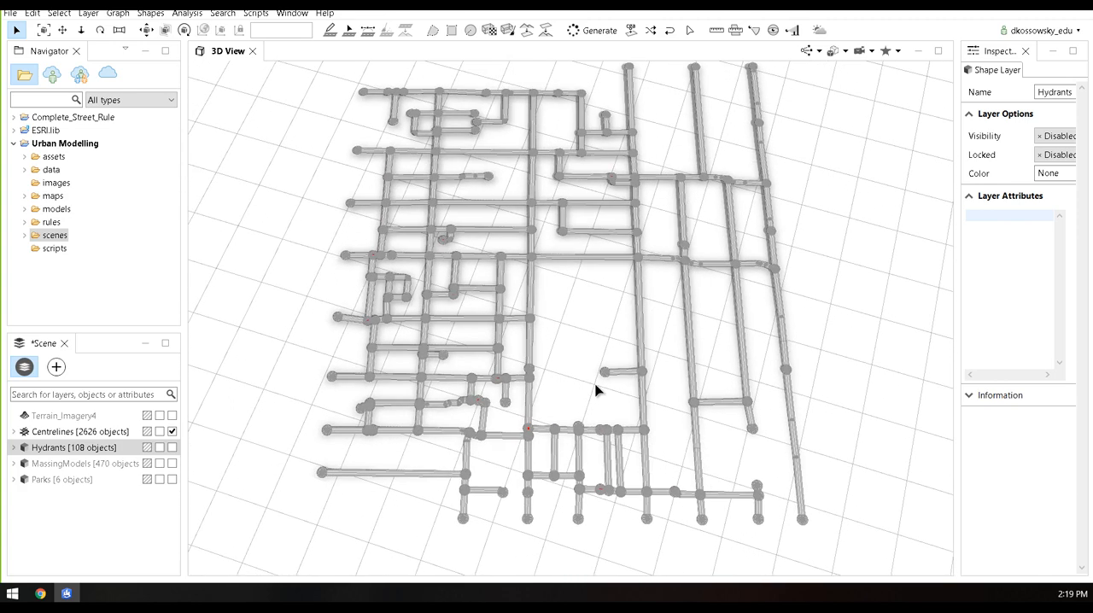
{"action": "left_click_drag", "start_coordinate": [596, 459], "coordinate": [588, 407], "text": "alt"}
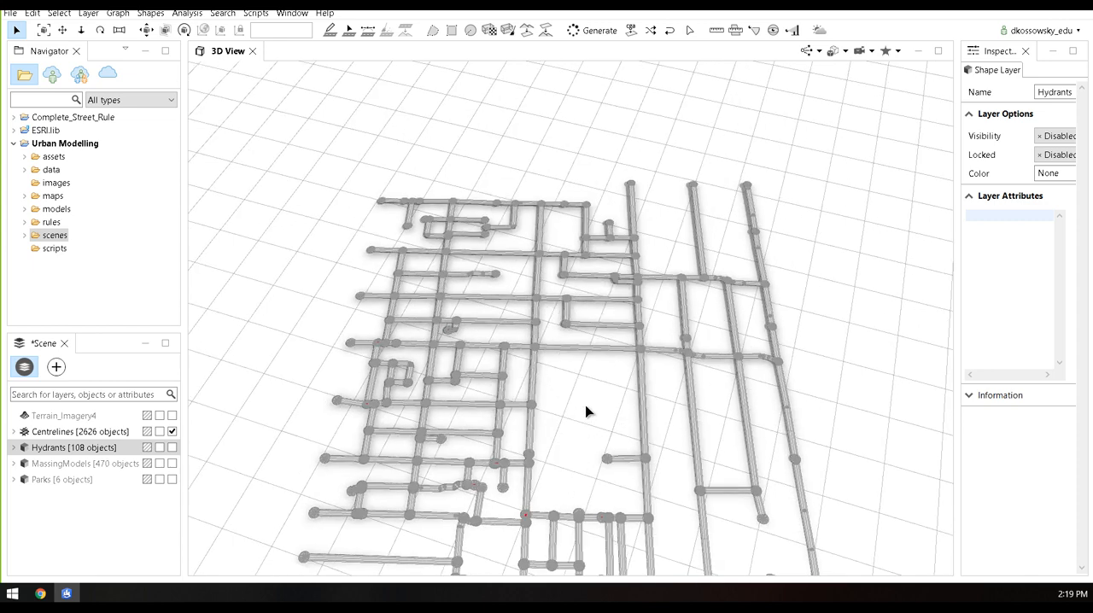
{"action": "scroll", "coordinate": [586, 412], "scroll_direction": "down", "scroll_amount": 3}
{"action": "scroll", "coordinate": [603, 411], "scroll_direction": "down", "scroll_amount": 2}
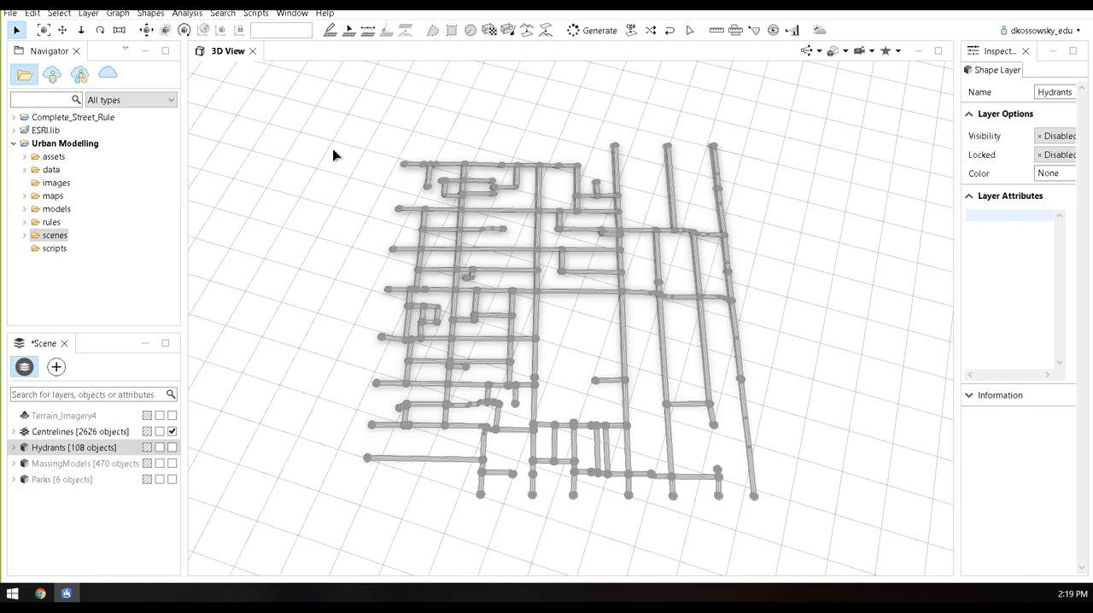
Select the whole street network and set the intersection type of all its nodes to Crossing
{"action": "left_click_drag", "start_coordinate": [261, 101], "coordinate": [833, 527]}
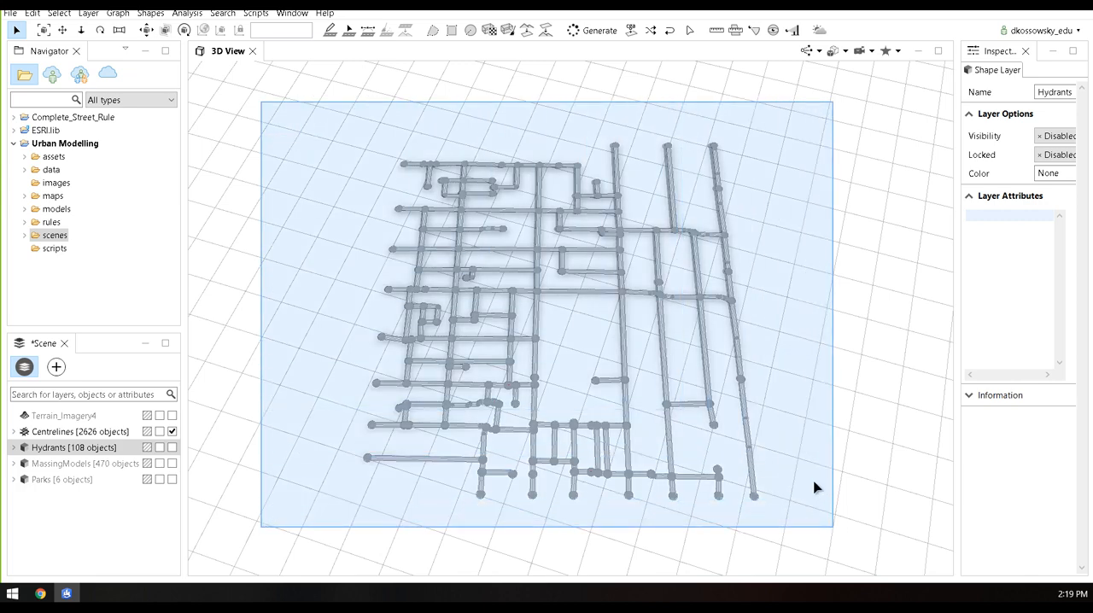
{"action": "left_click_drag", "start_coordinate": [814, 487], "coordinate": [816, 485]}
{"action": "left_click_drag", "start_coordinate": [957, 337], "coordinate": [827, 334]}
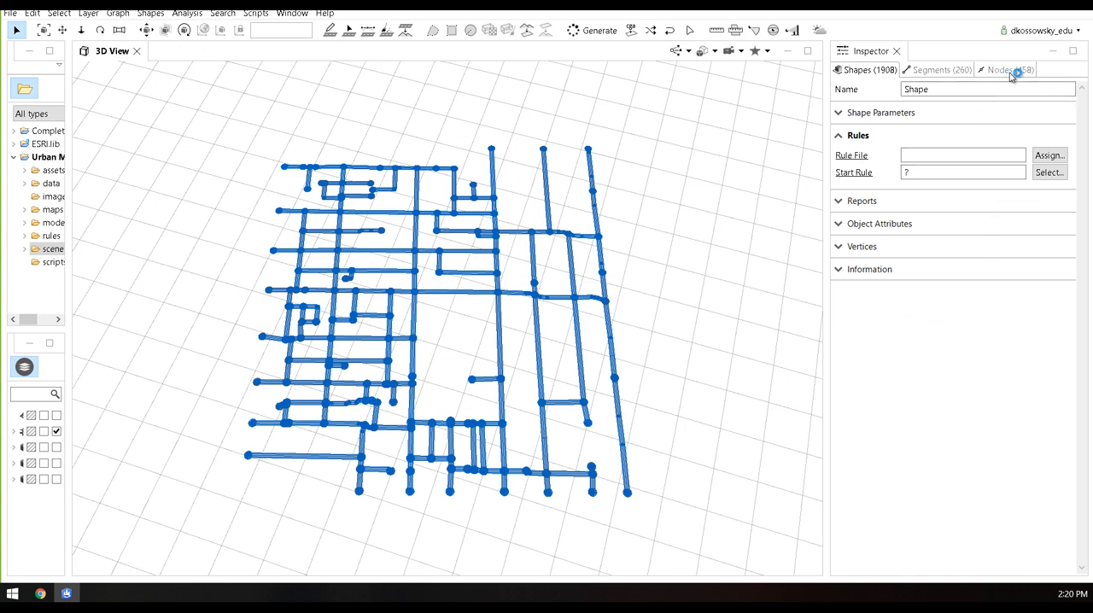
{"action": "left_click", "coordinate": [1008, 70]}
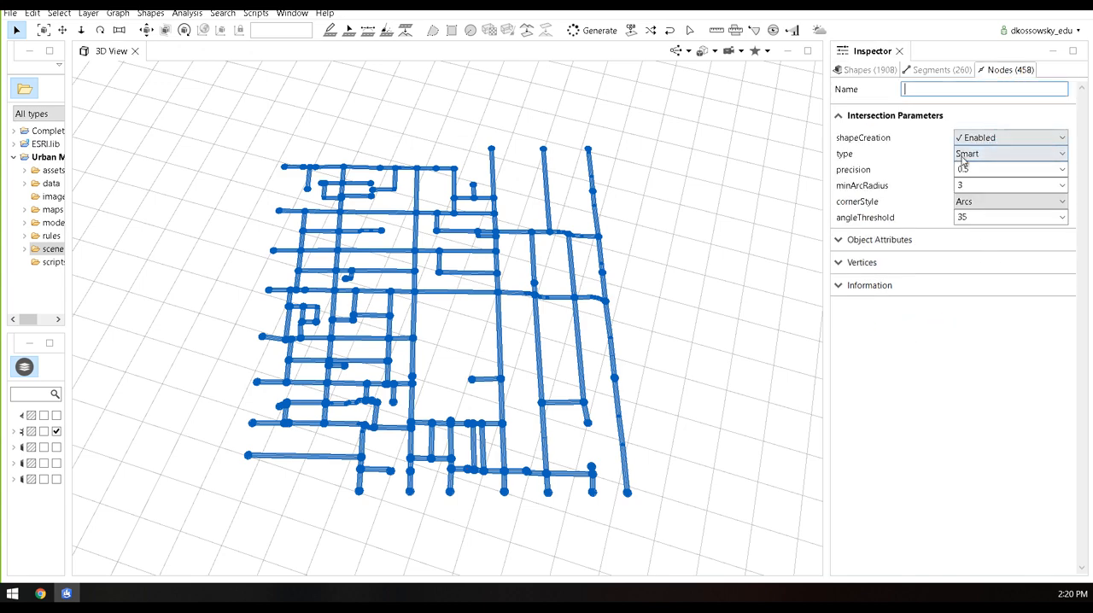
{"action": "left_click", "coordinate": [991, 154]}
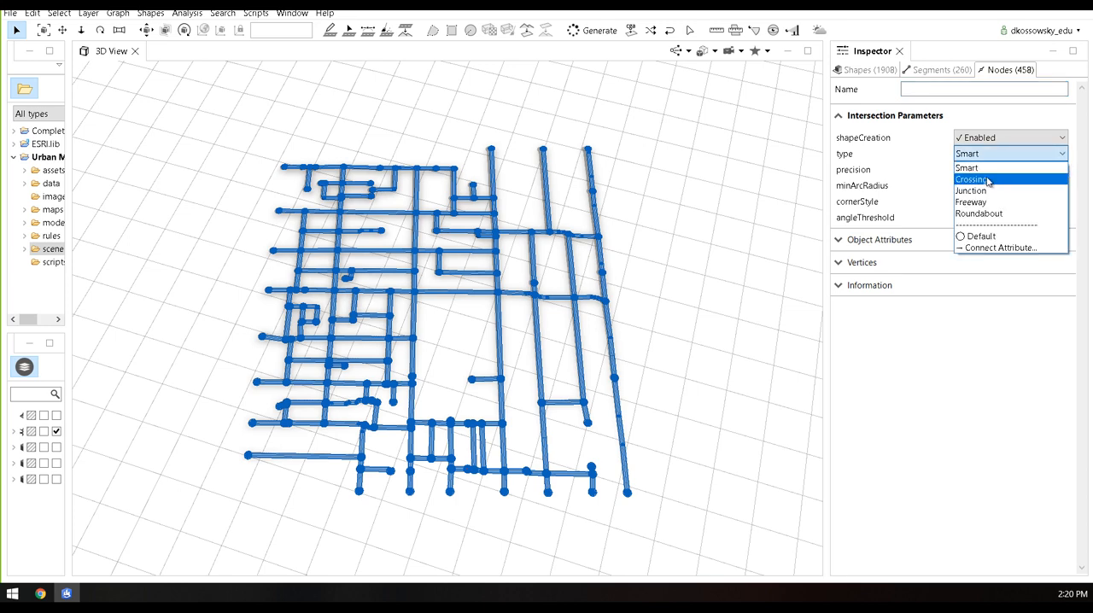
{"action": "left_click", "coordinate": [989, 180]}
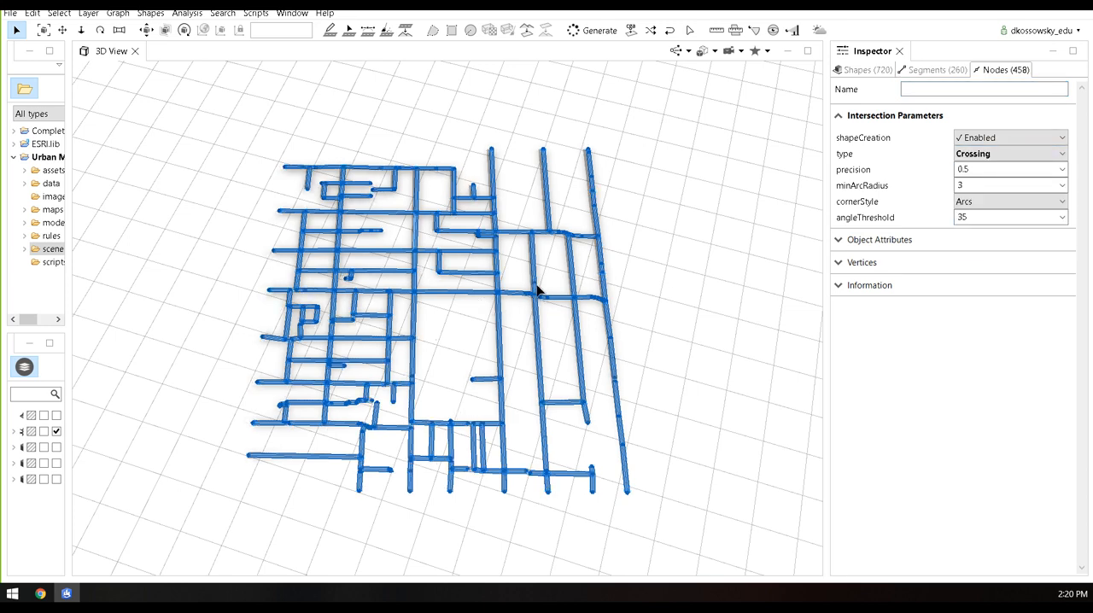
Clean up the street graph with Intersect Segments, Merge Nodes (10.0 horizontal, 1.0 vertical) and Resolve Conflicting Shapes on, and Snap Nodes to Segments off
{"action": "scroll", "coordinate": [530, 281], "scroll_direction": "up", "scroll_amount": 10}
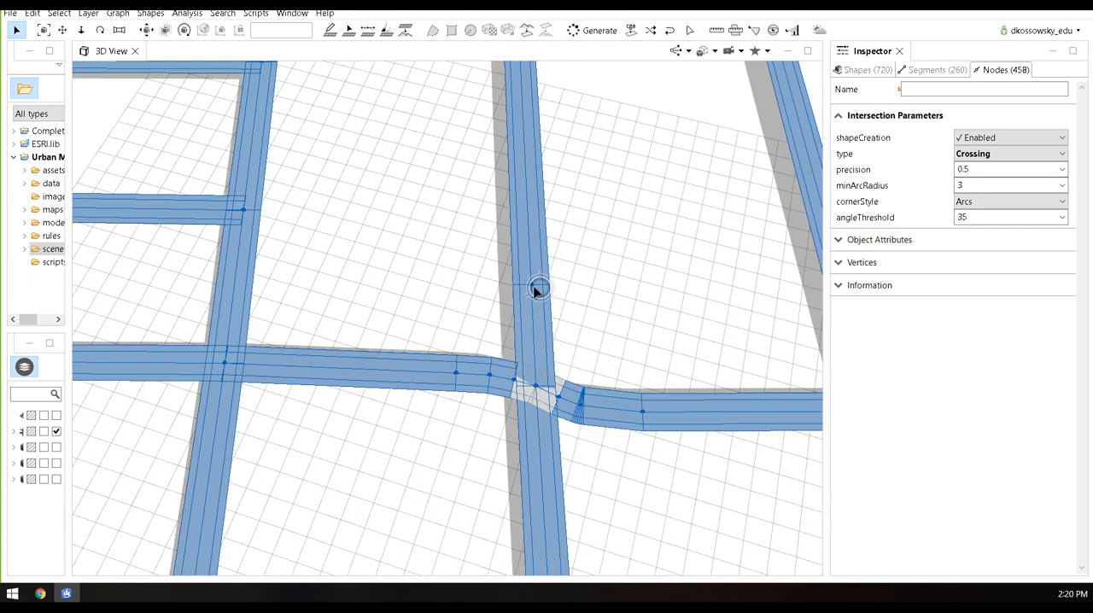
{"action": "scroll", "coordinate": [474, 279], "scroll_direction": "down", "scroll_amount": 6}
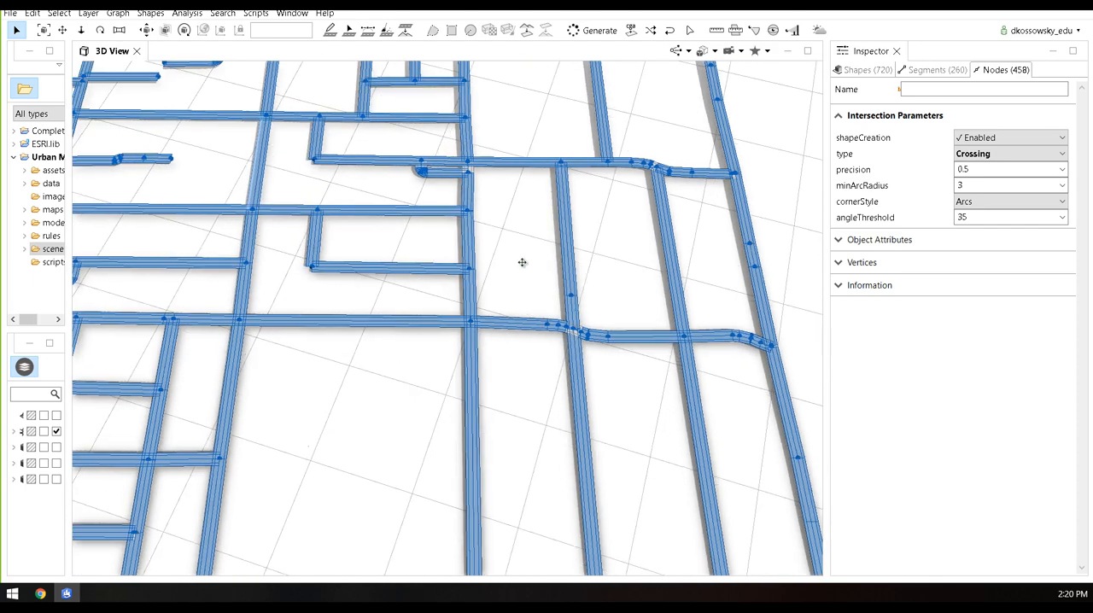
{"action": "middle_click_drag", "start_coordinate": [477, 253], "coordinate": [583, 211]}
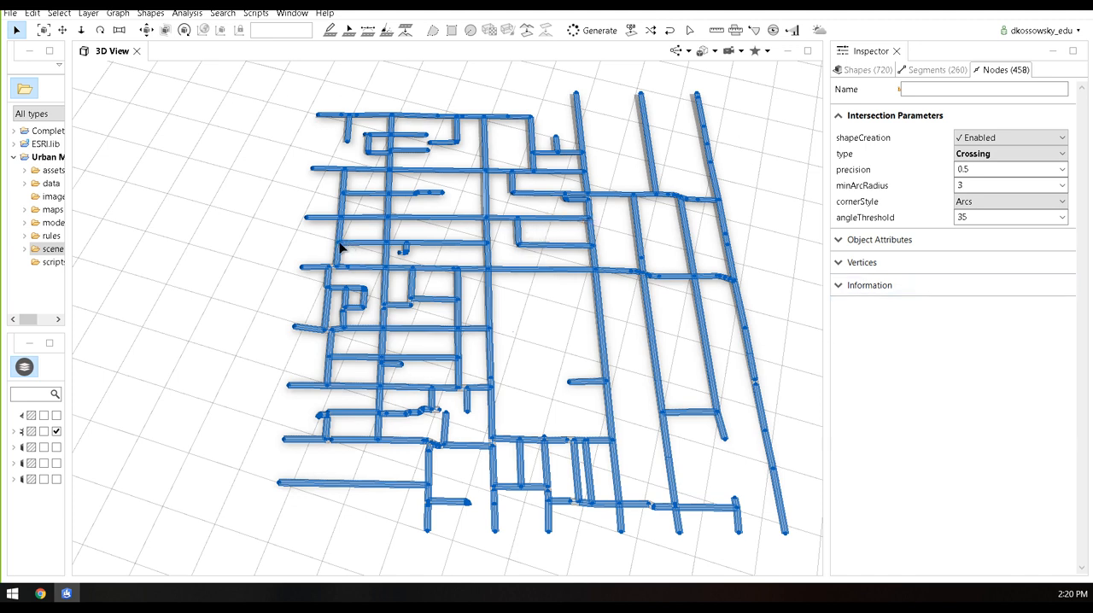
{"action": "left_click", "coordinate": [120, 13]}
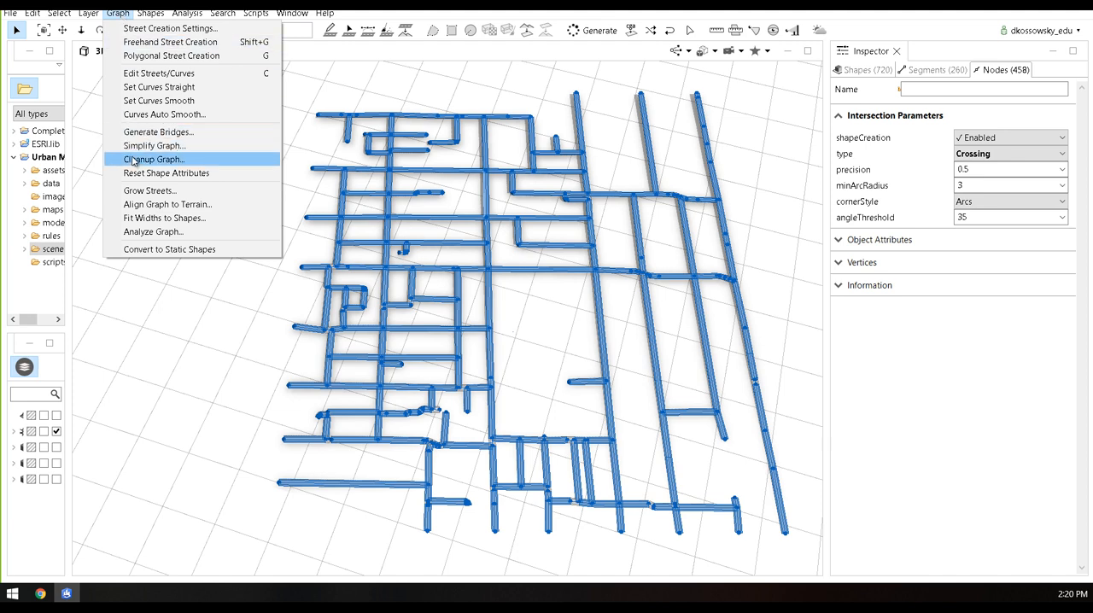
{"action": "left_click", "coordinate": [191, 160]}
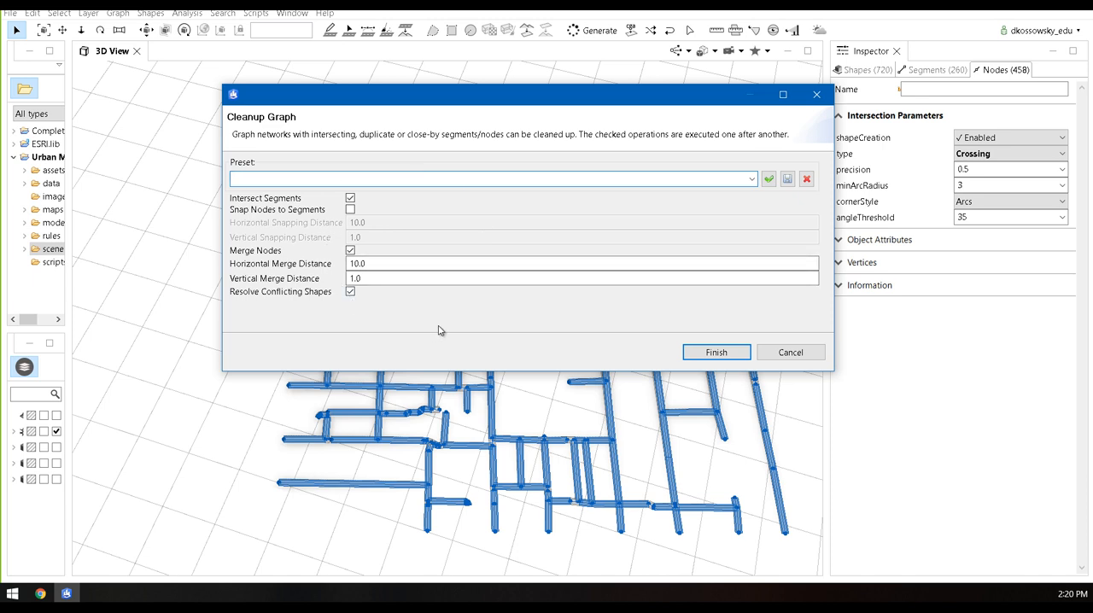
{"action": "left_click", "coordinate": [716, 354]}
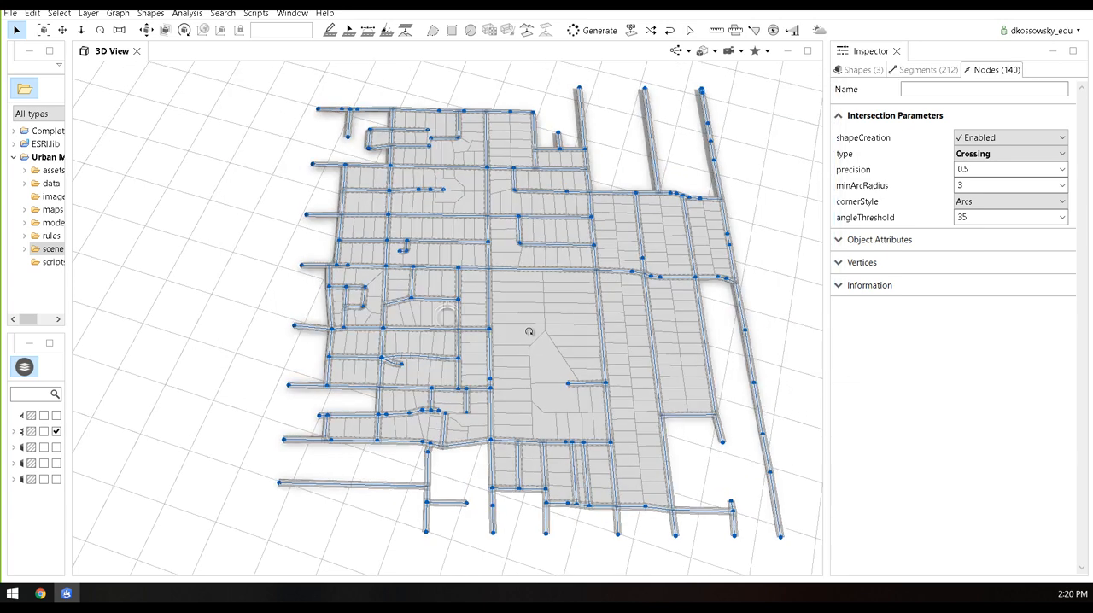
Examine the cleaned-up street network and its blocks, selecting one lot in the large central block
{"action": "scroll", "coordinate": [528, 369], "scroll_direction": "down", "scroll_amount": 2}
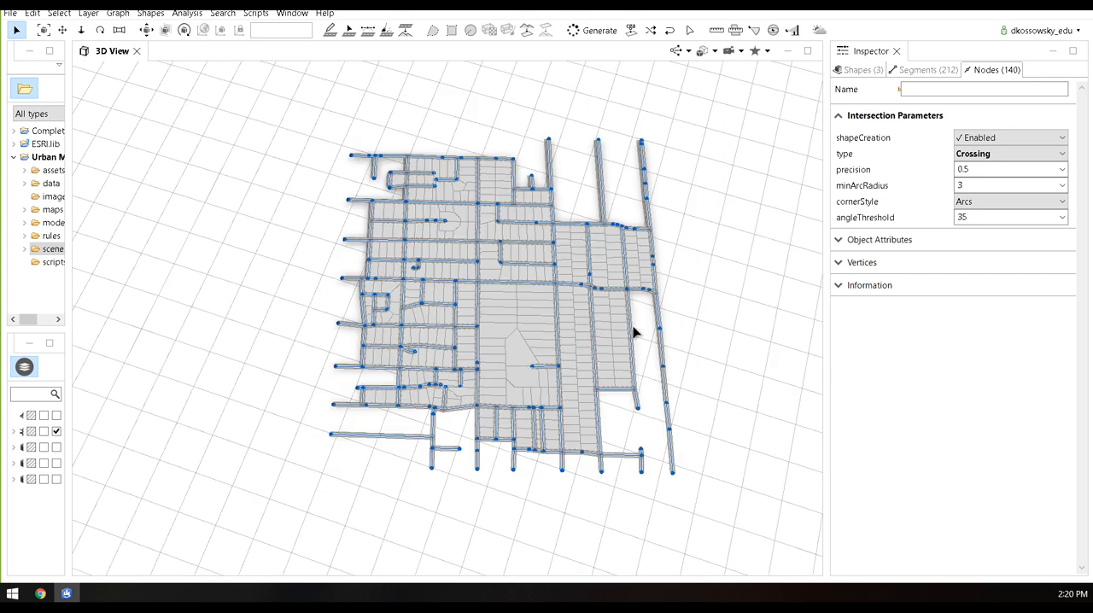
{"action": "scroll", "coordinate": [486, 321], "scroll_direction": "up", "scroll_amount": 3}
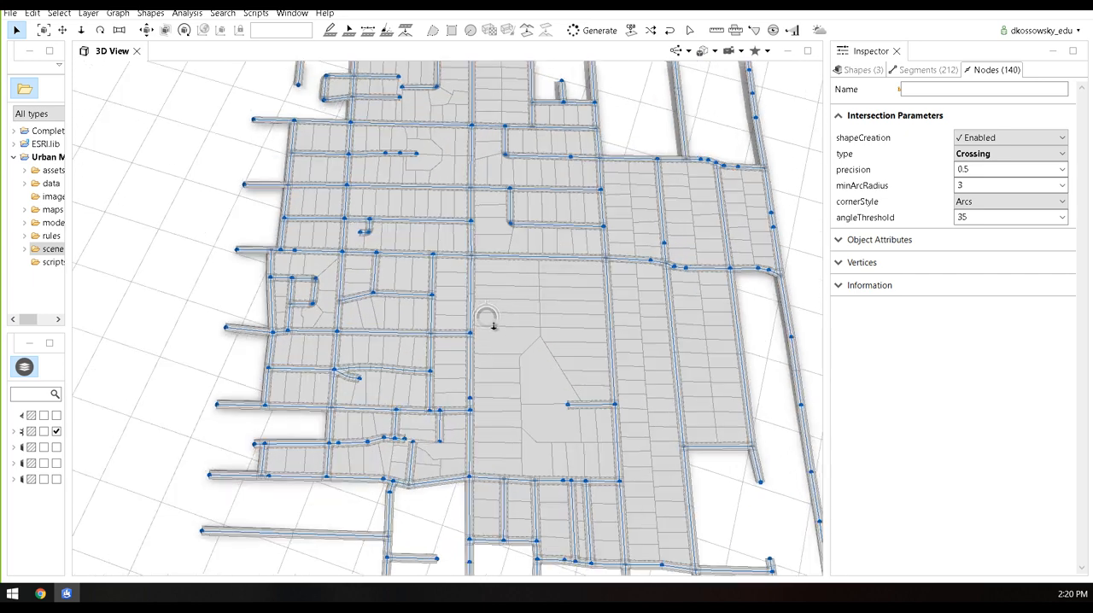
{"action": "left_click_drag", "start_coordinate": [504, 392], "coordinate": [504, 354], "text": "alt"}
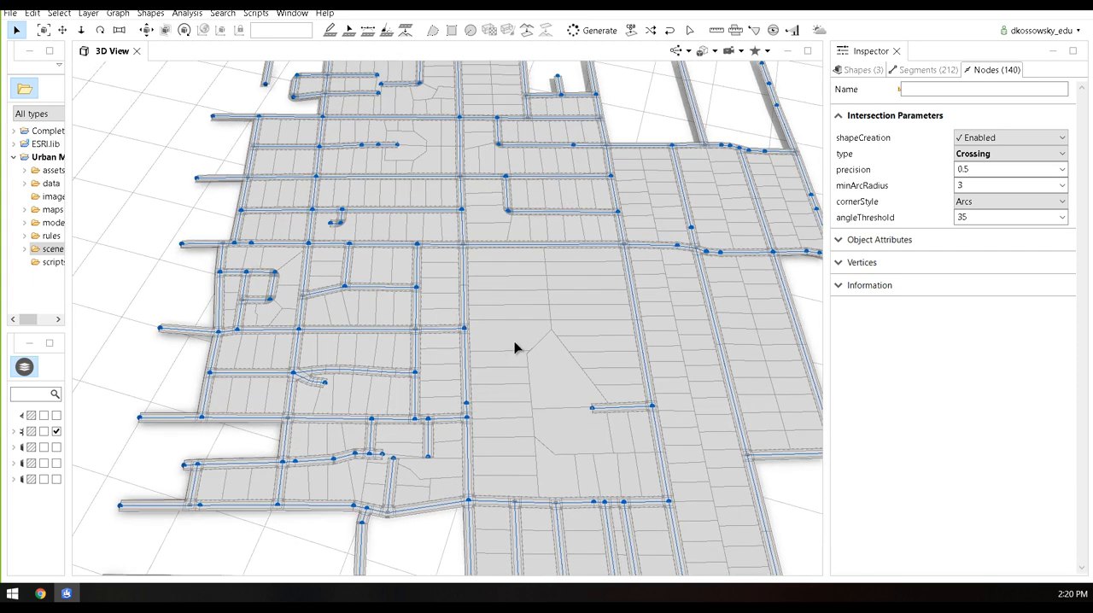
{"action": "scroll", "coordinate": [513, 344], "scroll_direction": "down", "scroll_amount": 3}
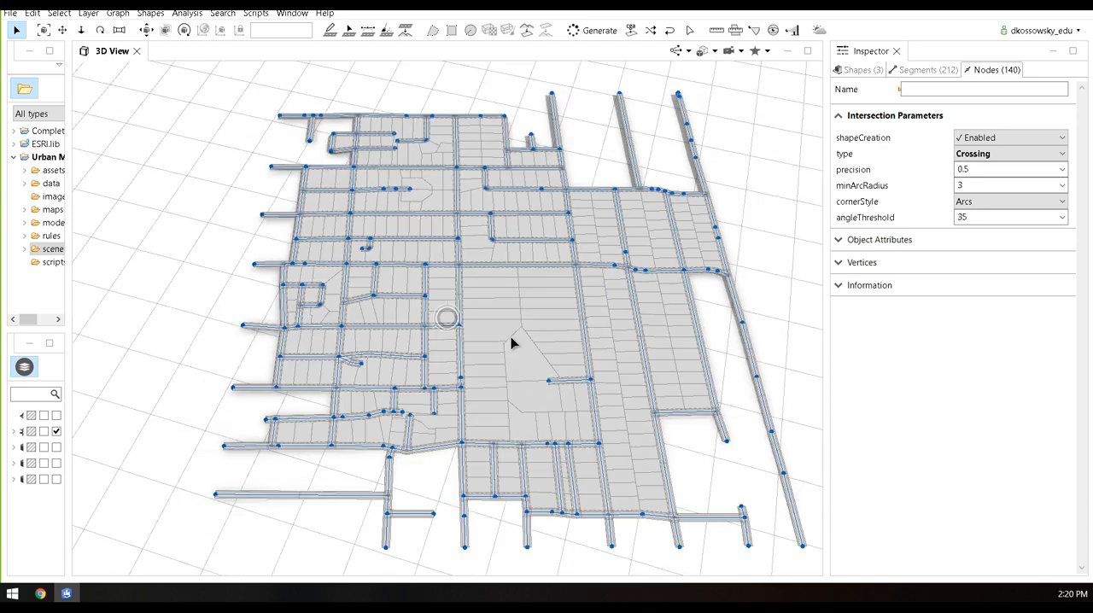
{"action": "left_click", "coordinate": [481, 295]}
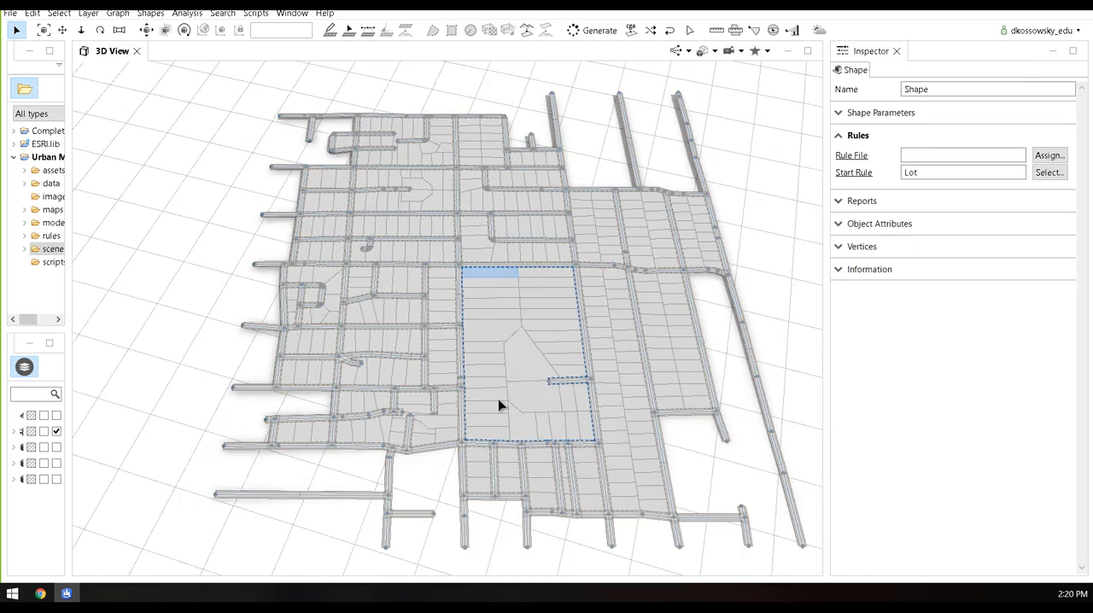
{"action": "scroll", "coordinate": [498, 399], "scroll_direction": "down", "scroll_amount": 2}
{"action": "left_click_drag", "start_coordinate": [478, 323], "coordinate": [486, 336], "text": "alt"}
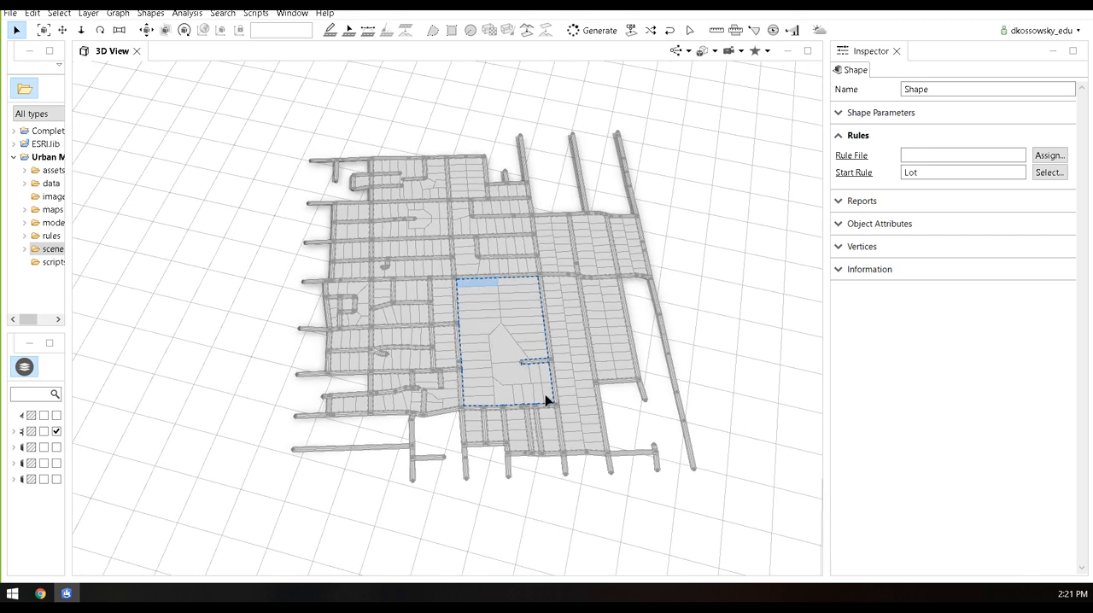
Select the whole street network and disable shape creation for all its blocks, then clear the selection
{"action": "left_click", "coordinate": [720, 464]}
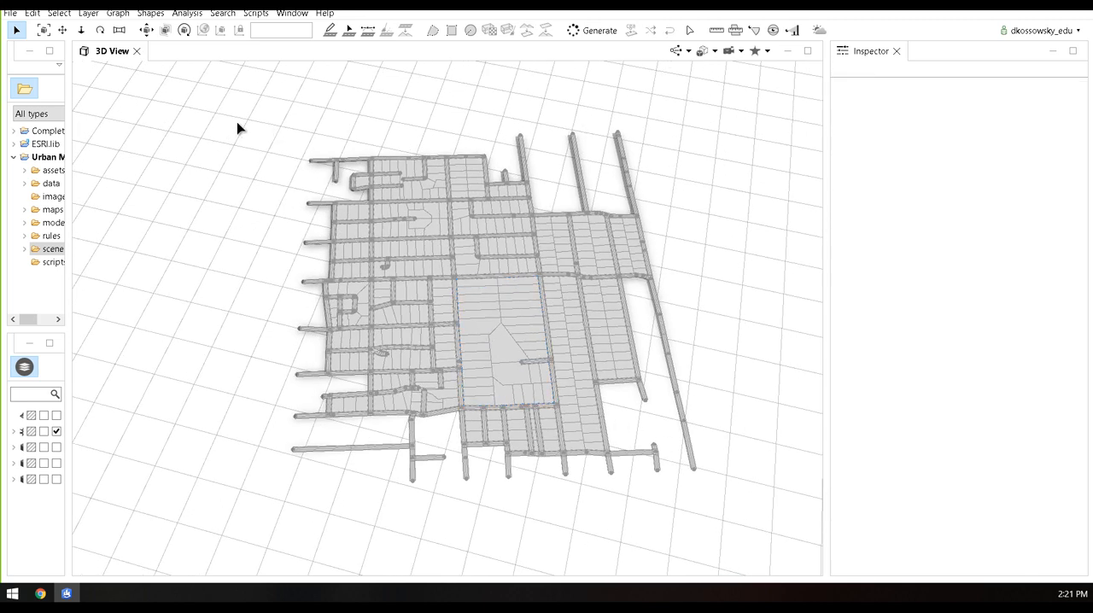
{"action": "left_click_drag", "start_coordinate": [238, 102], "coordinate": [763, 518]}
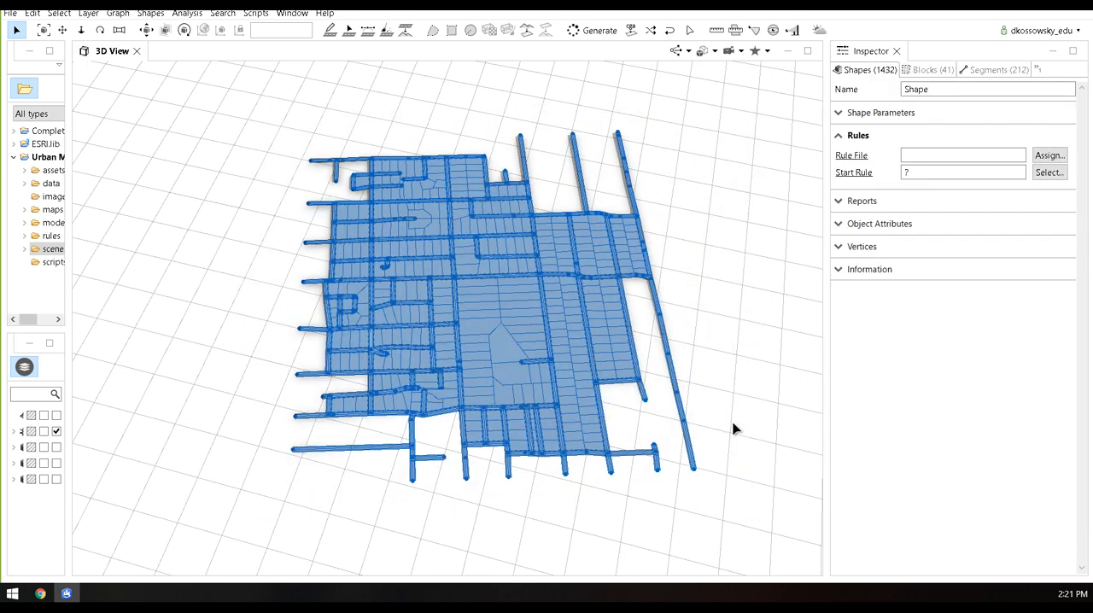
{"action": "left_click", "coordinate": [928, 70]}
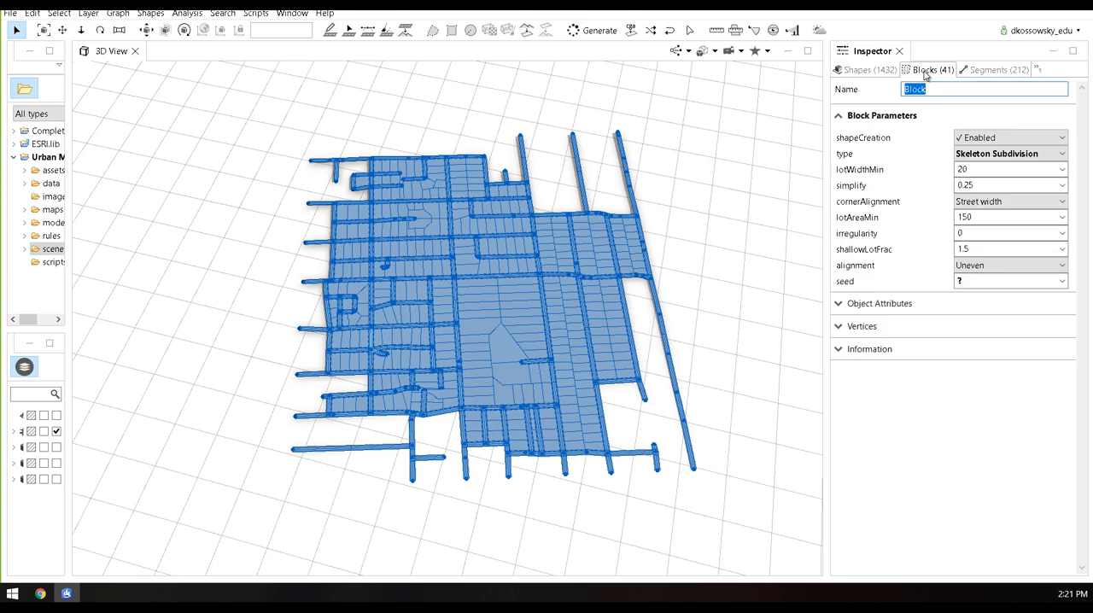
{"action": "left_click", "coordinate": [1001, 141]}
{"action": "left_click", "coordinate": [978, 164]}
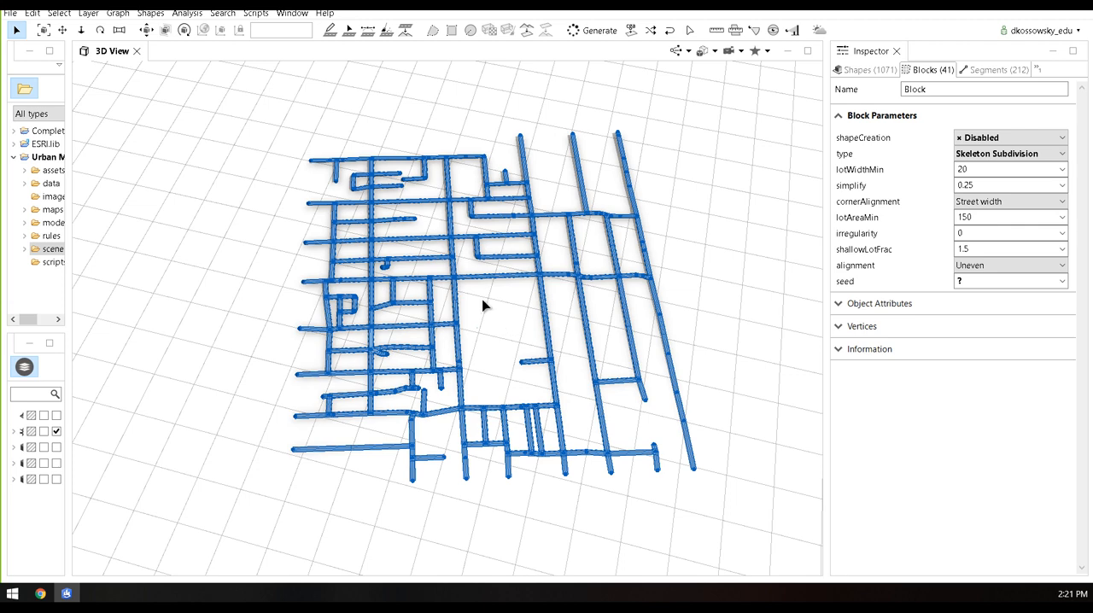
{"action": "left_click", "coordinate": [187, 342]}
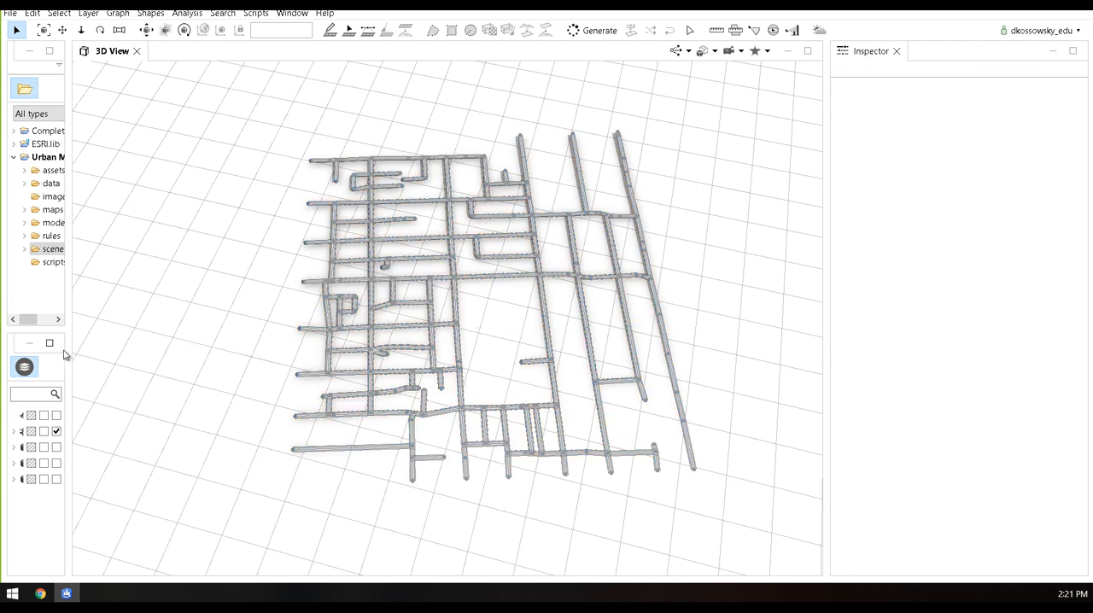
Widen the scene layer list, show the Terrain_Imagery4 layer and examine where the streets sink below the terrain
{"action": "left_click_drag", "start_coordinate": [81, 351], "coordinate": [244, 354]}
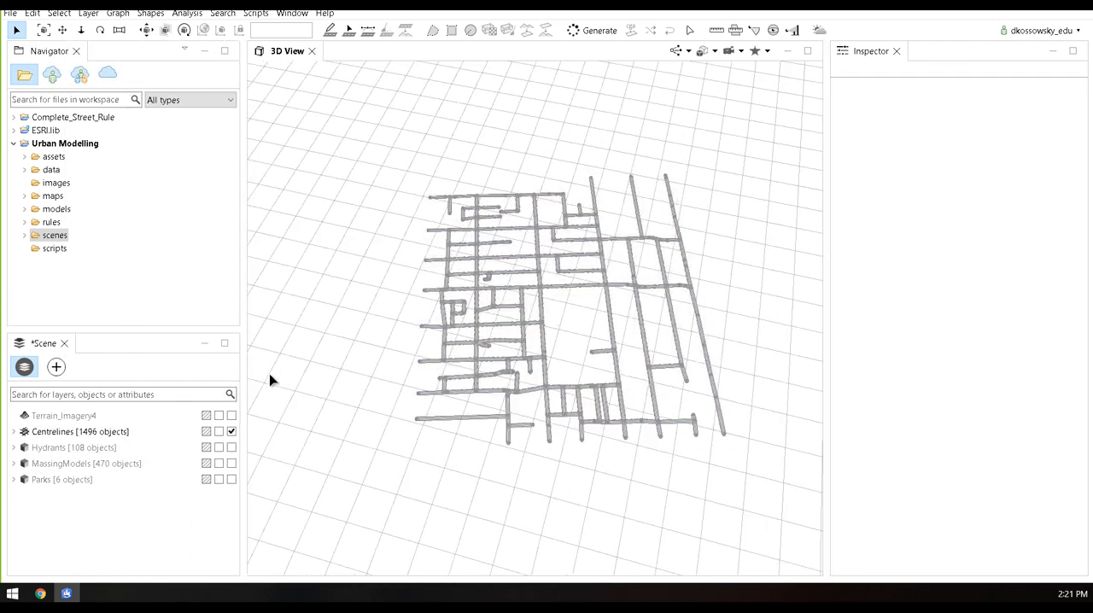
{"action": "left_click", "coordinate": [231, 416]}
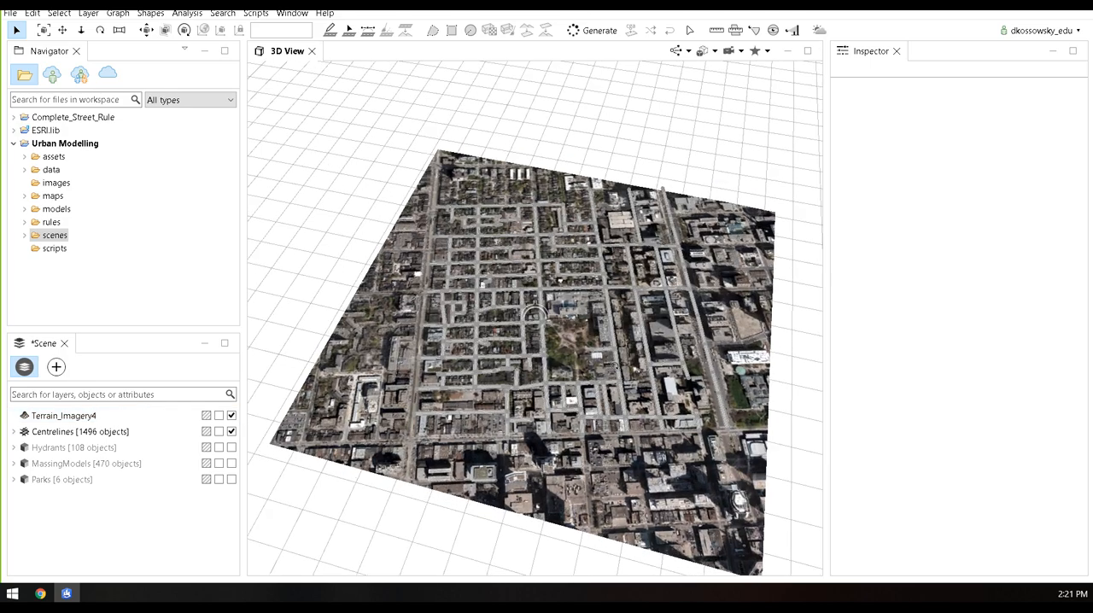
{"action": "scroll", "coordinate": [633, 342], "scroll_direction": "up", "scroll_amount": 6}
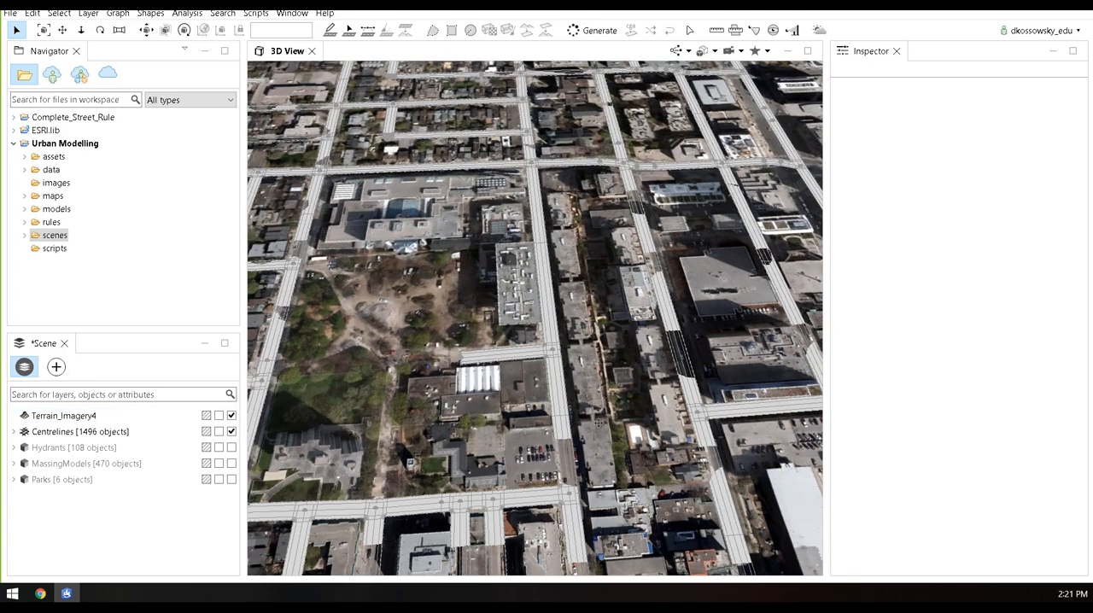
{"action": "scroll", "coordinate": [600, 423], "scroll_direction": "up", "scroll_amount": 4}
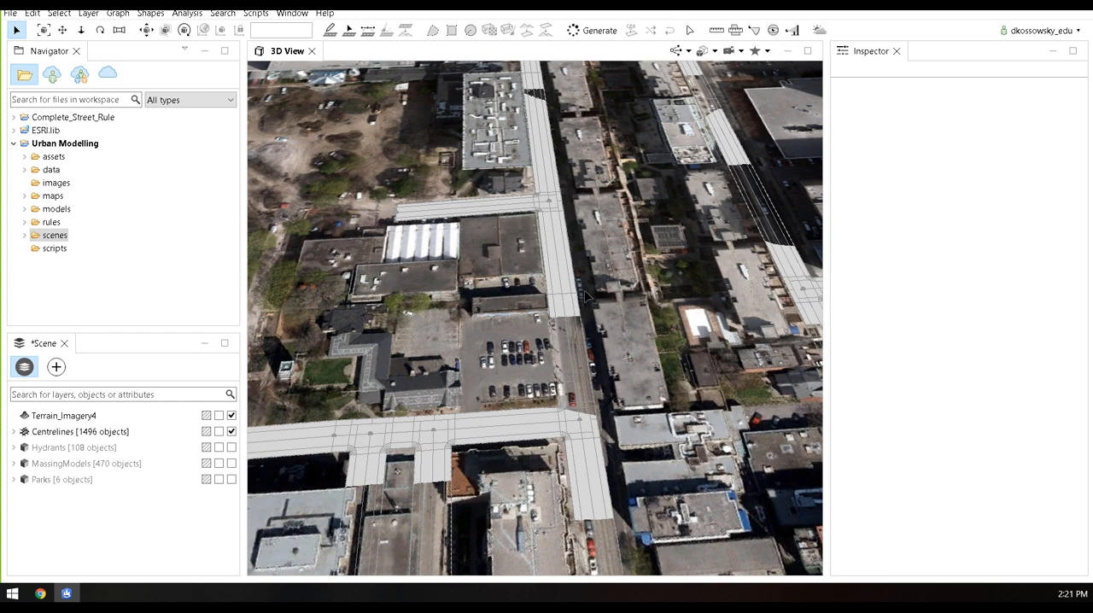
{"action": "scroll", "coordinate": [574, 399], "scroll_direction": "up", "scroll_amount": 2}
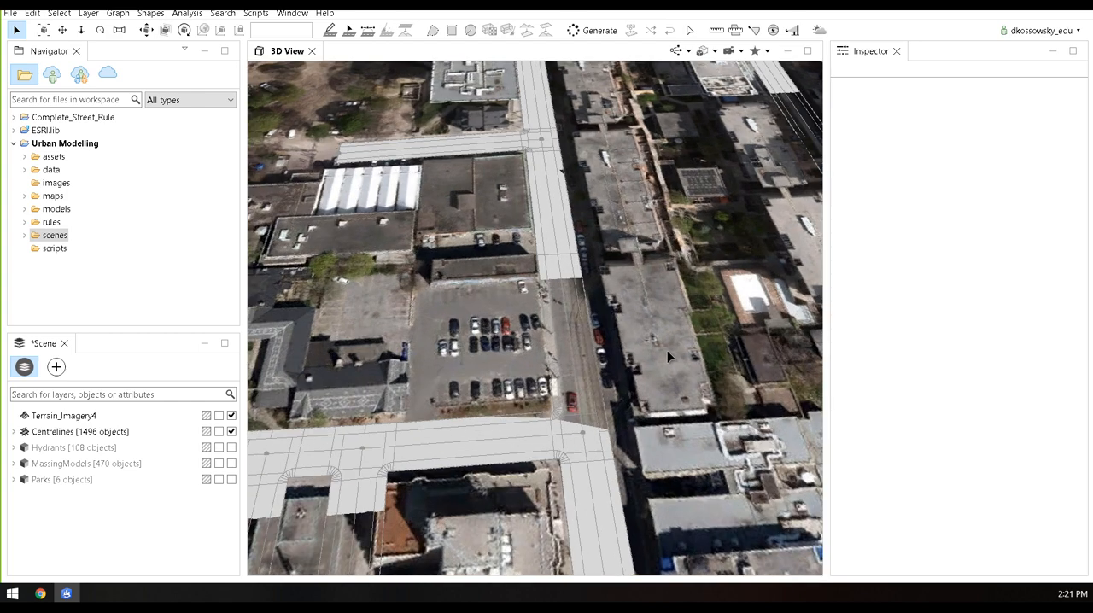
Select all objects of the Centrelines layer and align the graph to Terrain_Imagery4 with Project All and offset 0.0
{"action": "right_click", "coordinate": [83, 439]}
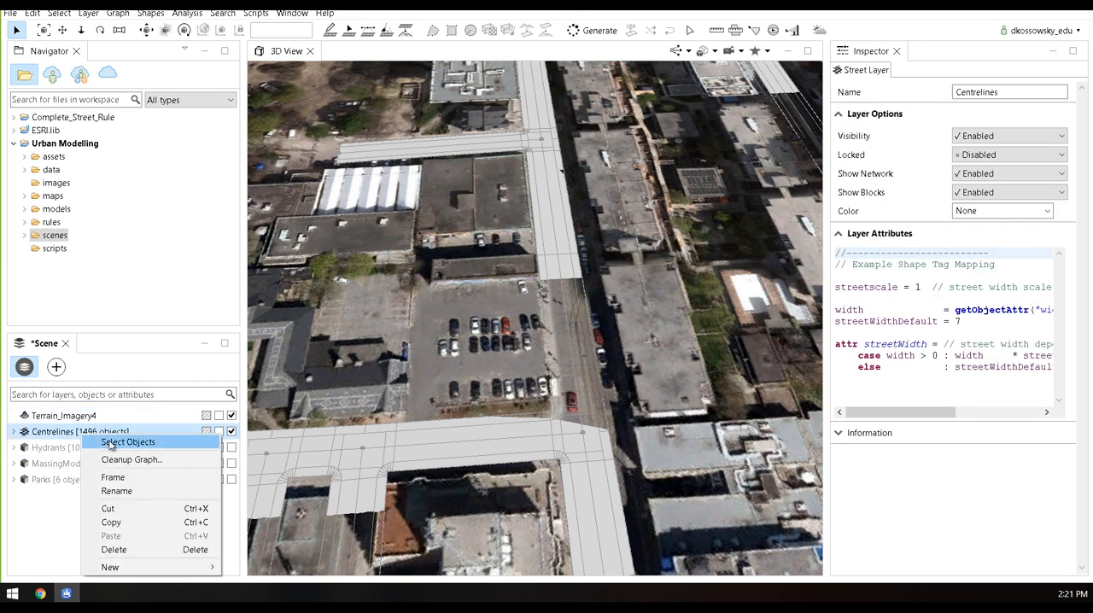
{"action": "left_click", "coordinate": [112, 442]}
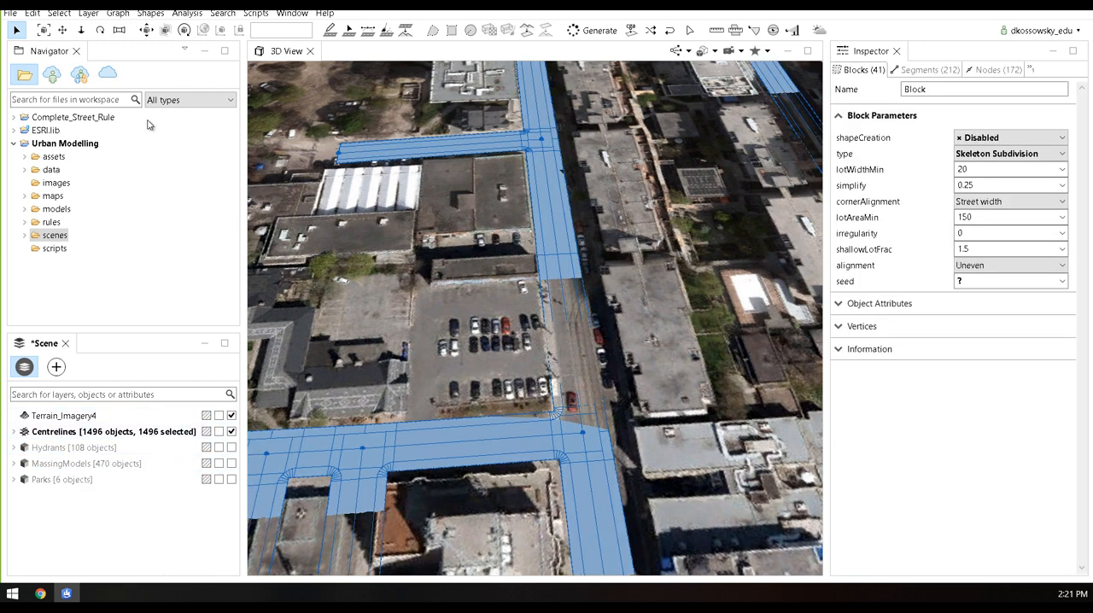
{"action": "left_click", "coordinate": [119, 14]}
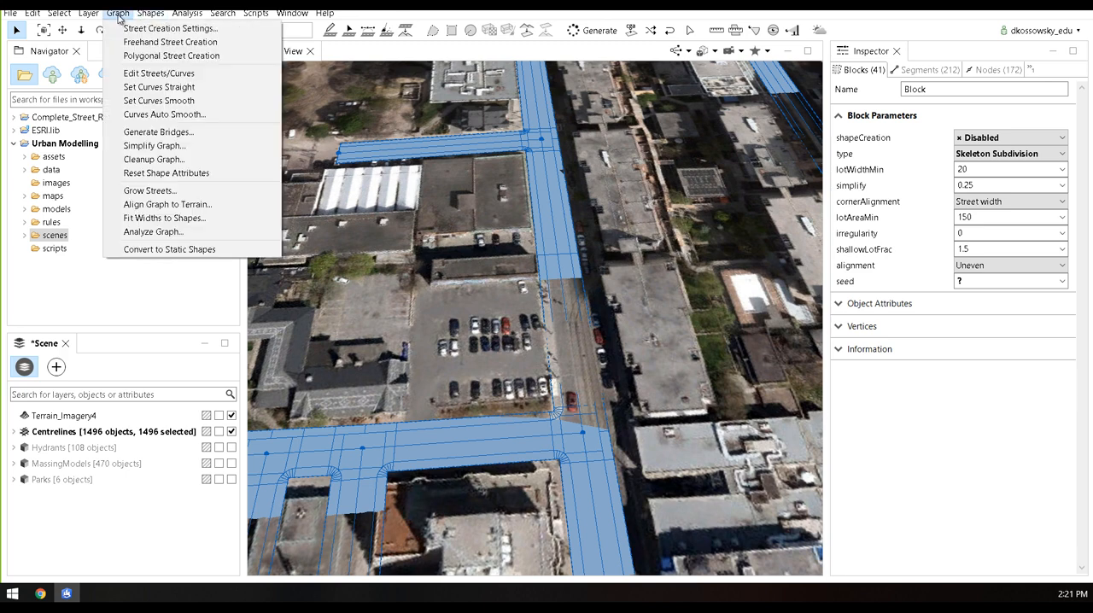
{"action": "left_click", "coordinate": [168, 205]}
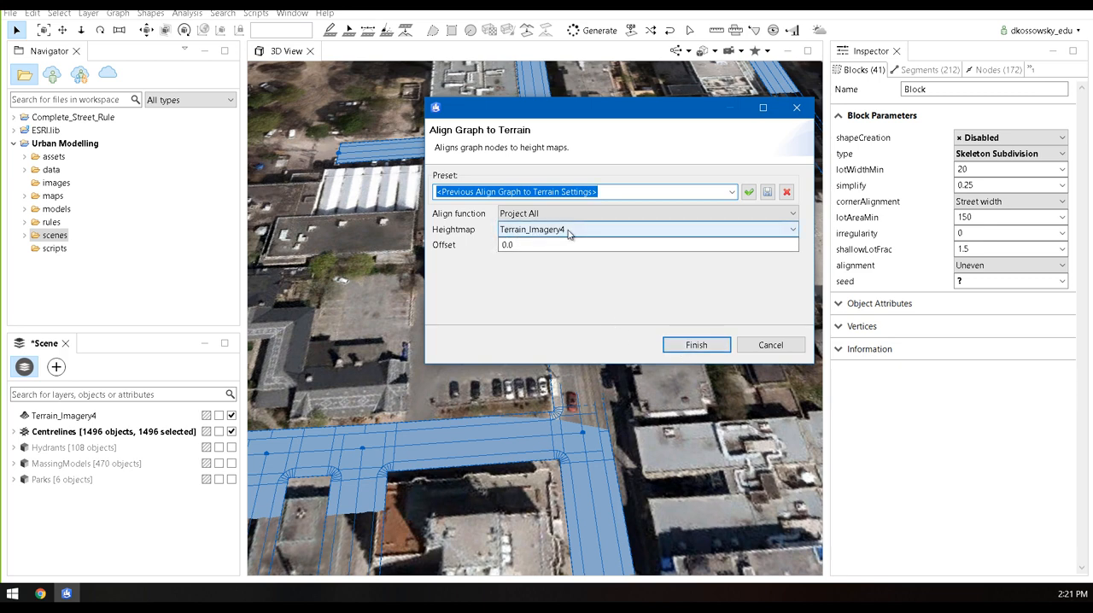
{"action": "left_click", "coordinate": [696, 345]}
Align all terrain to the selected street shapes, raising and lowering up to 50.0 with Add border on
{"action": "scroll", "coordinate": [633, 414], "scroll_direction": "down", "scroll_amount": 4}
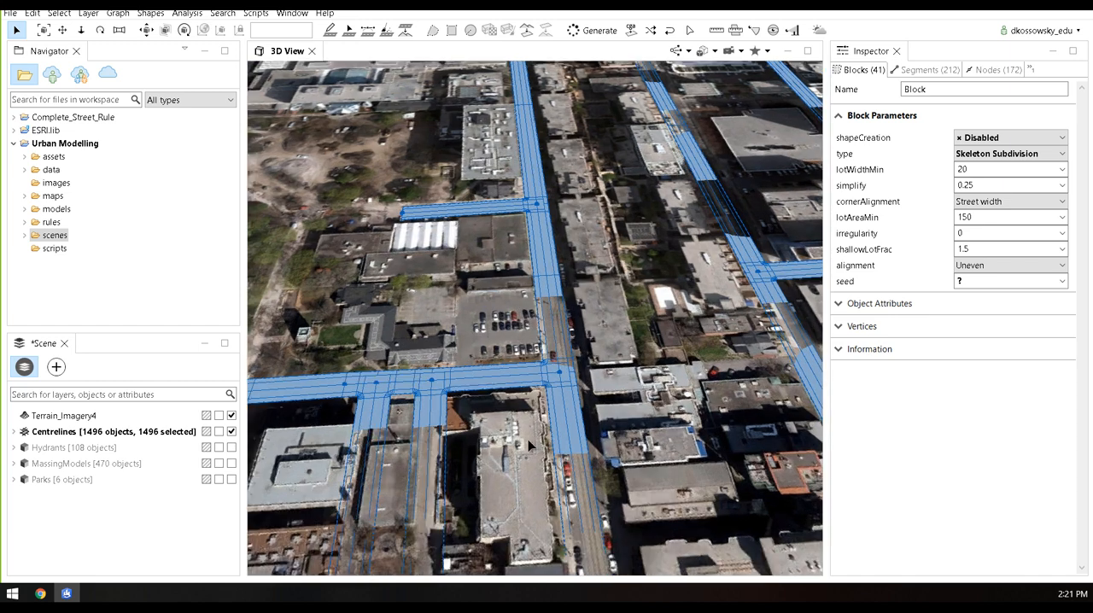
{"action": "left_click", "coordinate": [89, 14]}
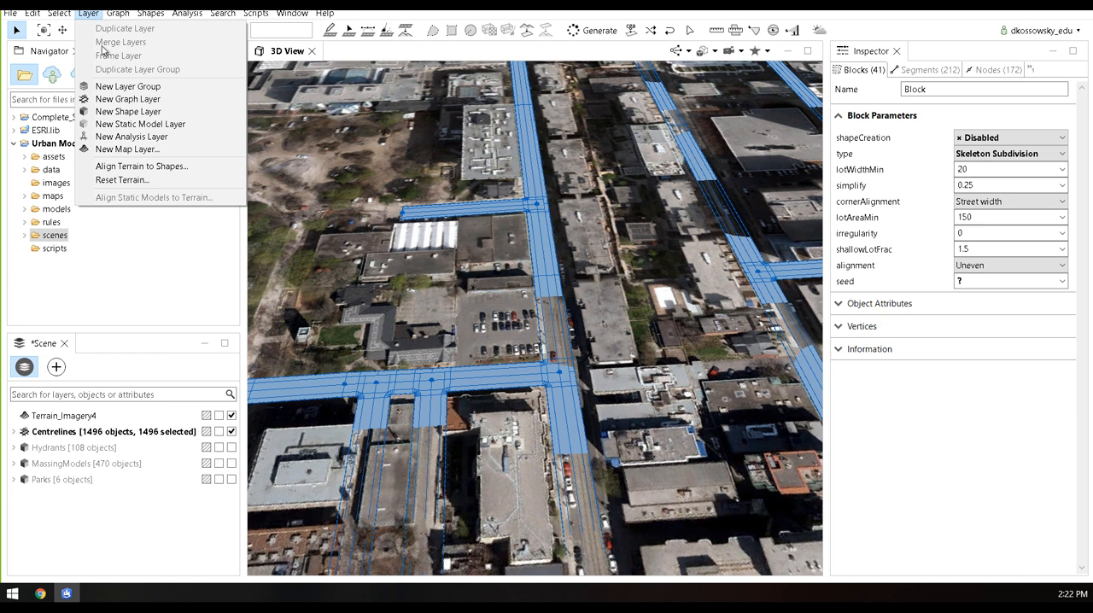
{"action": "left_click", "coordinate": [191, 169]}
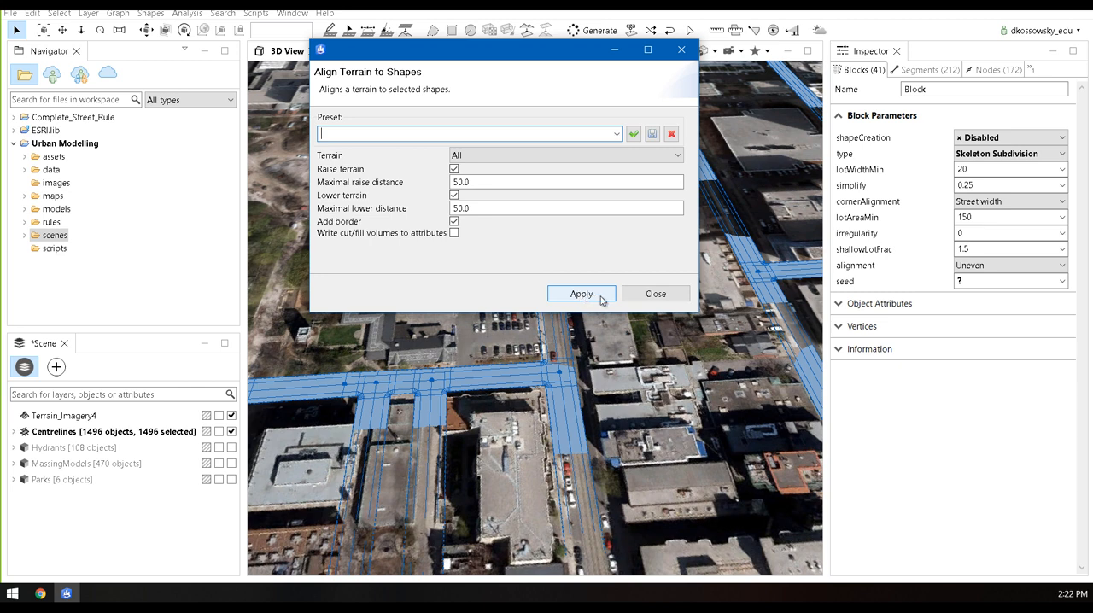
{"action": "left_click", "coordinate": [601, 298]}
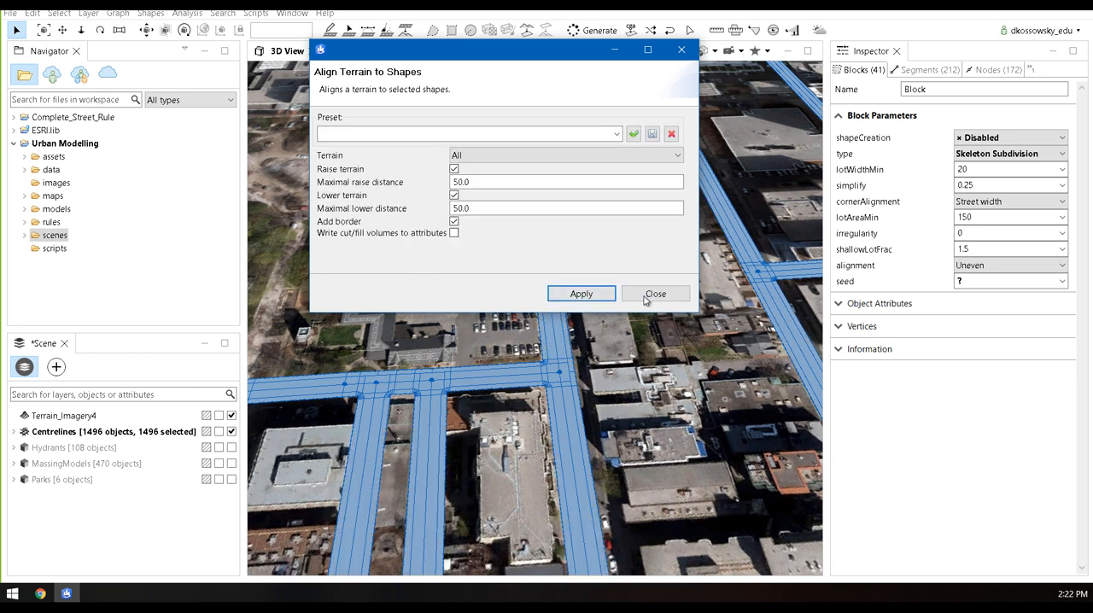
{"action": "left_click", "coordinate": [647, 300]}
Examine the aligned streets over the terrain from several distances and clear the selection
{"action": "scroll", "coordinate": [558, 375], "scroll_direction": "down", "scroll_amount": 8}
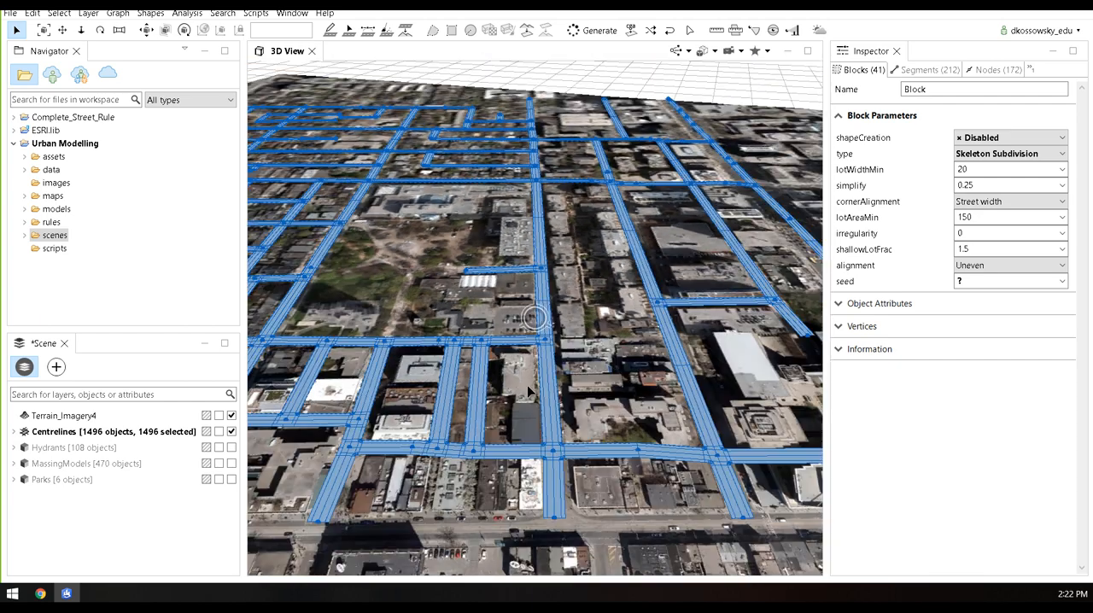
{"action": "scroll", "coordinate": [499, 363], "scroll_direction": "down", "scroll_amount": 6}
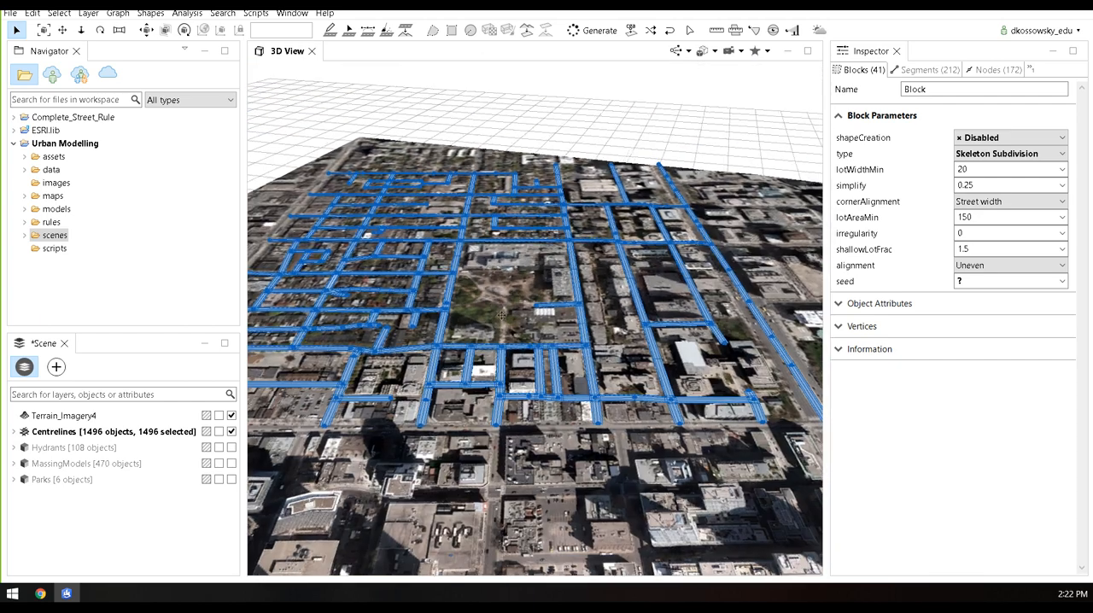
{"action": "scroll", "coordinate": [503, 316], "scroll_direction": "up", "scroll_amount": 5}
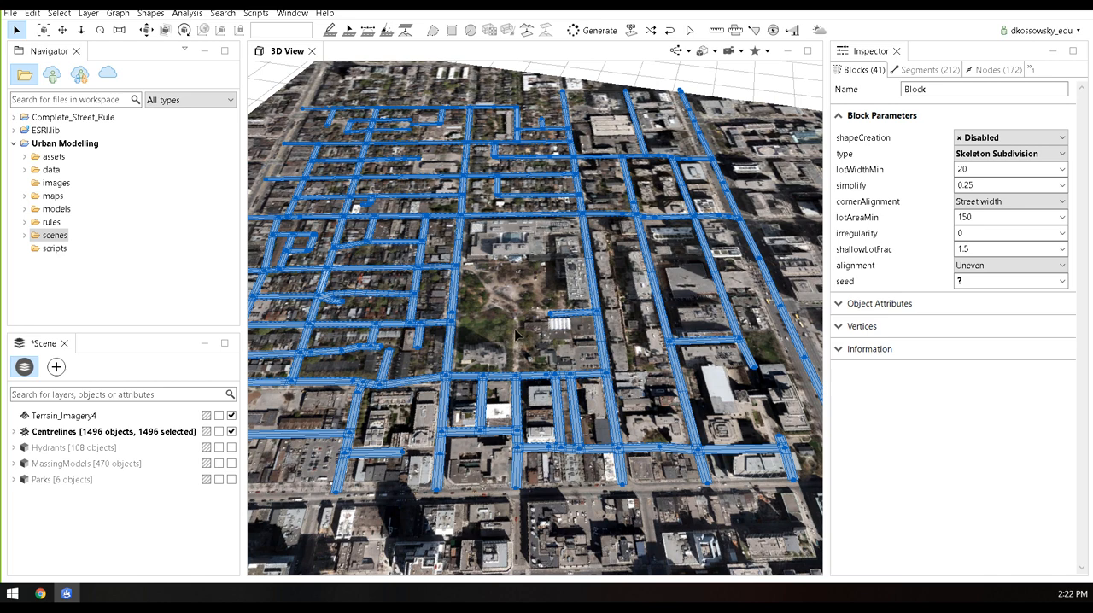
{"action": "left_click", "coordinate": [477, 333]}
{"action": "middle_click_drag", "start_coordinate": [584, 295], "coordinate": [482, 351]}
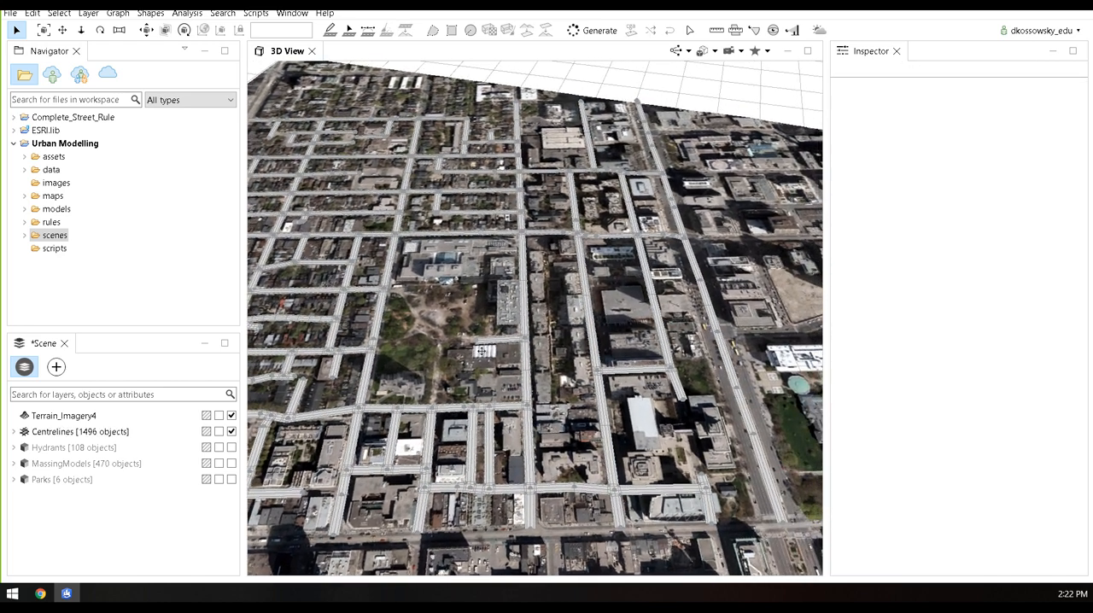
{"action": "scroll", "coordinate": [483, 351], "scroll_direction": "down", "scroll_amount": 5}
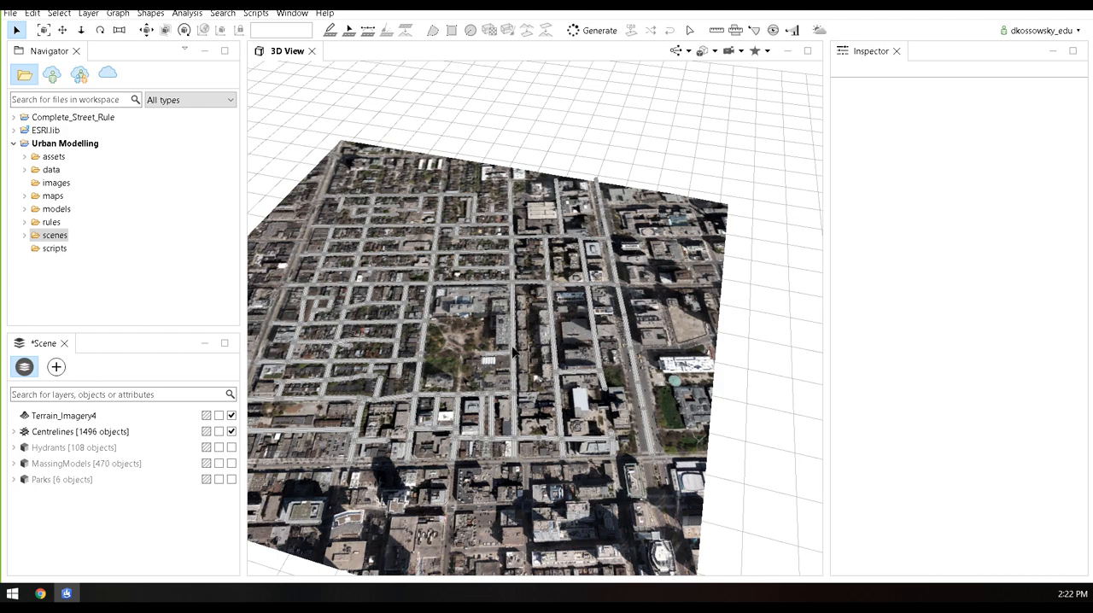
Draw a four-sided polygonal shape about 72 wide on the empty ground just east of the terrain imagery
{"action": "middle_click_drag", "start_coordinate": [565, 372], "coordinate": [399, 337]}
{"action": "left_click_drag", "start_coordinate": [399, 338], "coordinate": [565, 371], "text": "alt"}
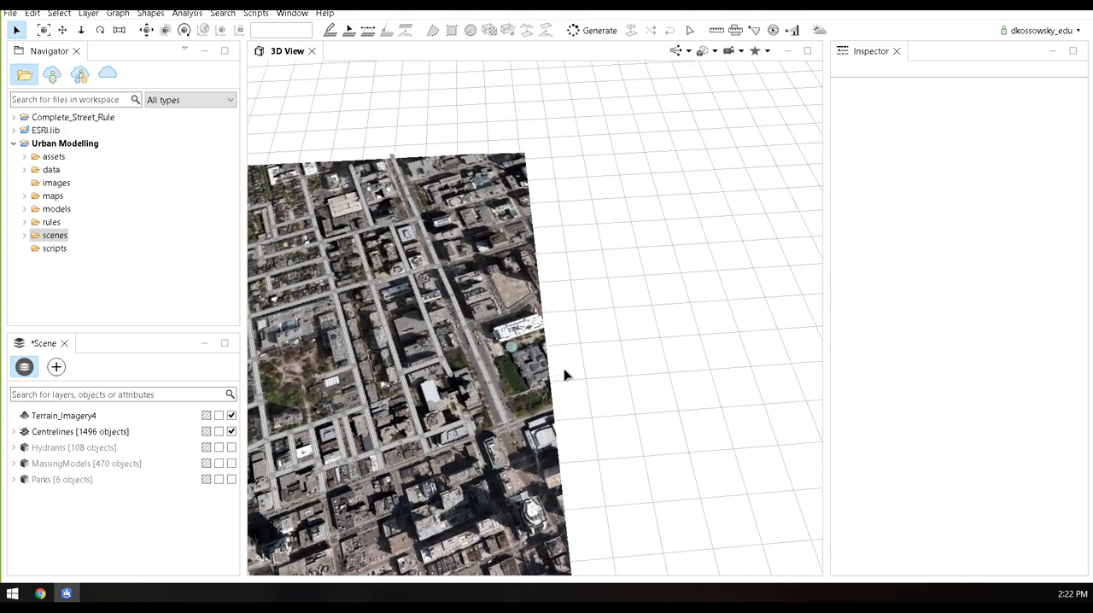
{"action": "left_click_drag", "start_coordinate": [648, 355], "coordinate": [484, 439], "text": "alt"}
{"action": "middle_click_drag", "start_coordinate": [510, 472], "coordinate": [471, 412]}
{"action": "scroll", "coordinate": [473, 414], "scroll_direction": "up", "scroll_amount": 4}
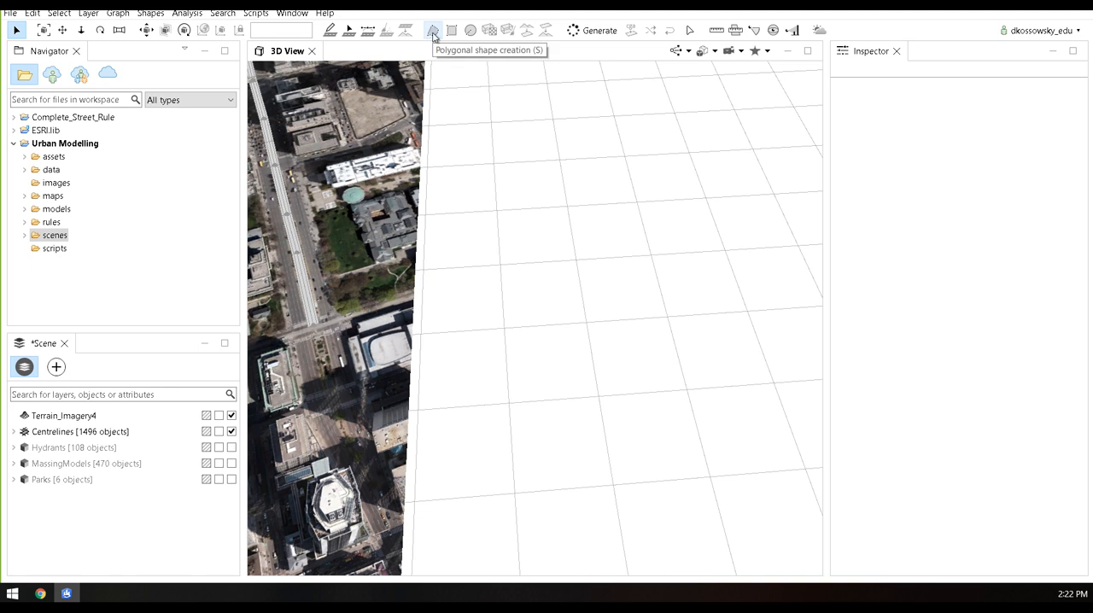
{"action": "left_click", "coordinate": [433, 32]}
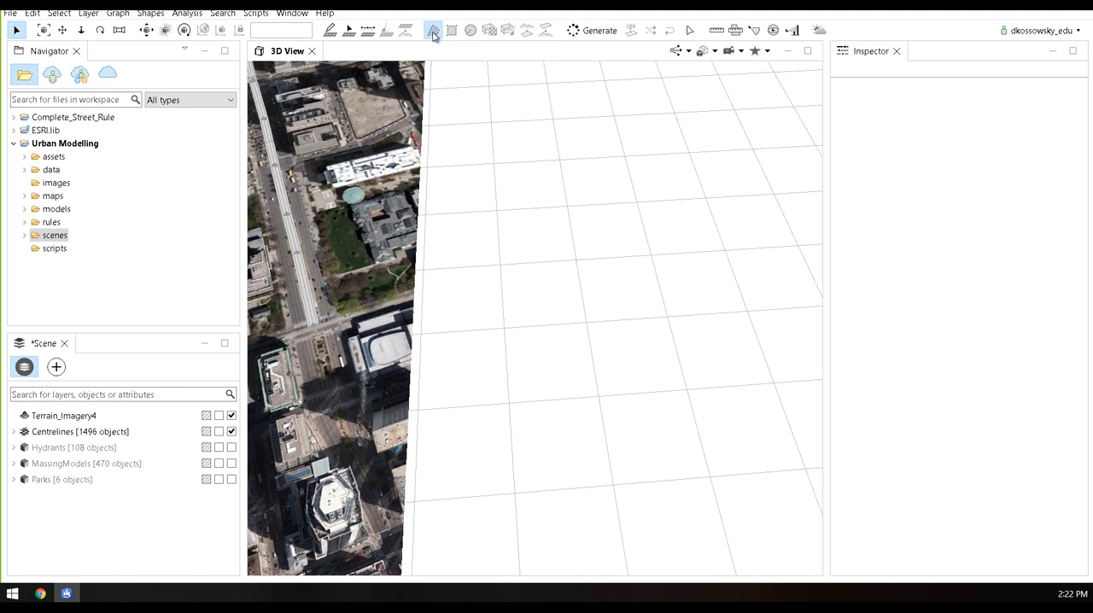
{"action": "left_click", "coordinate": [435, 360]}
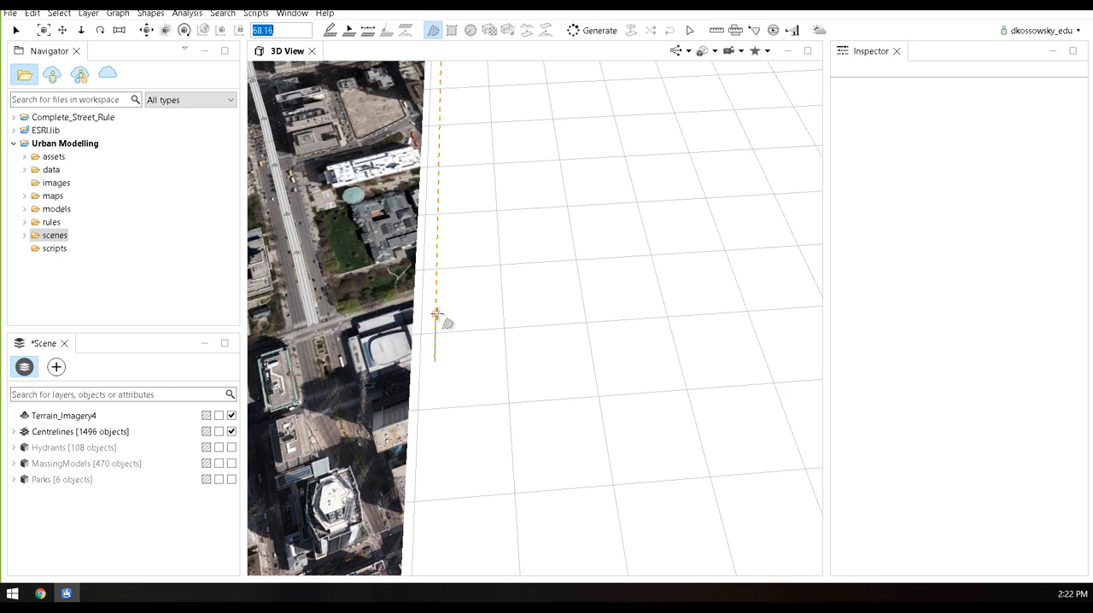
{"action": "left_click", "coordinate": [437, 315]}
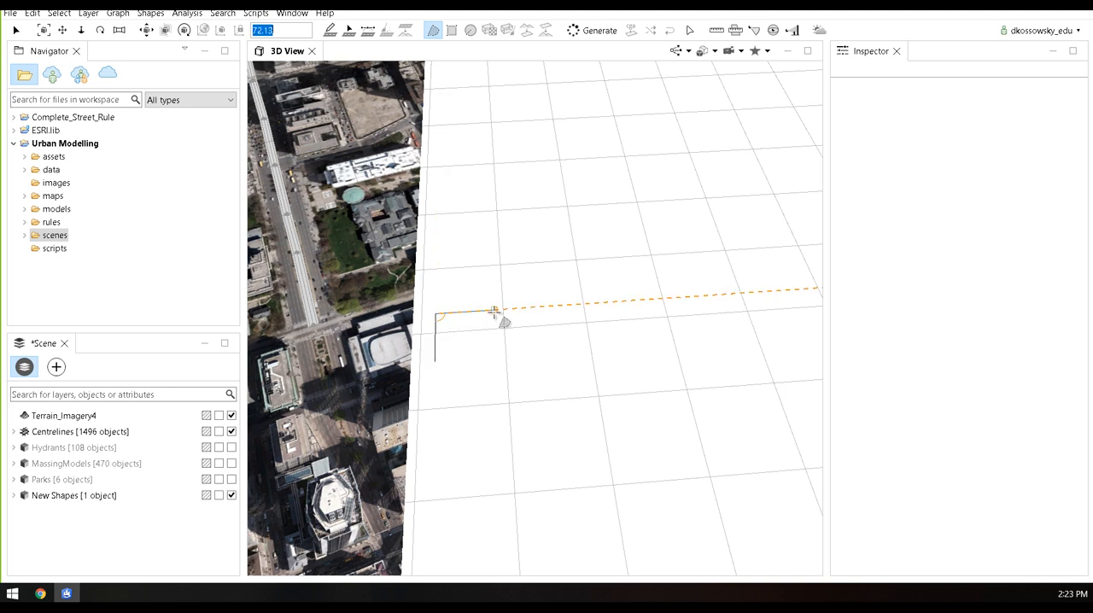
{"action": "left_click", "coordinate": [495, 311]}
{"action": "left_click", "coordinate": [496, 357]}
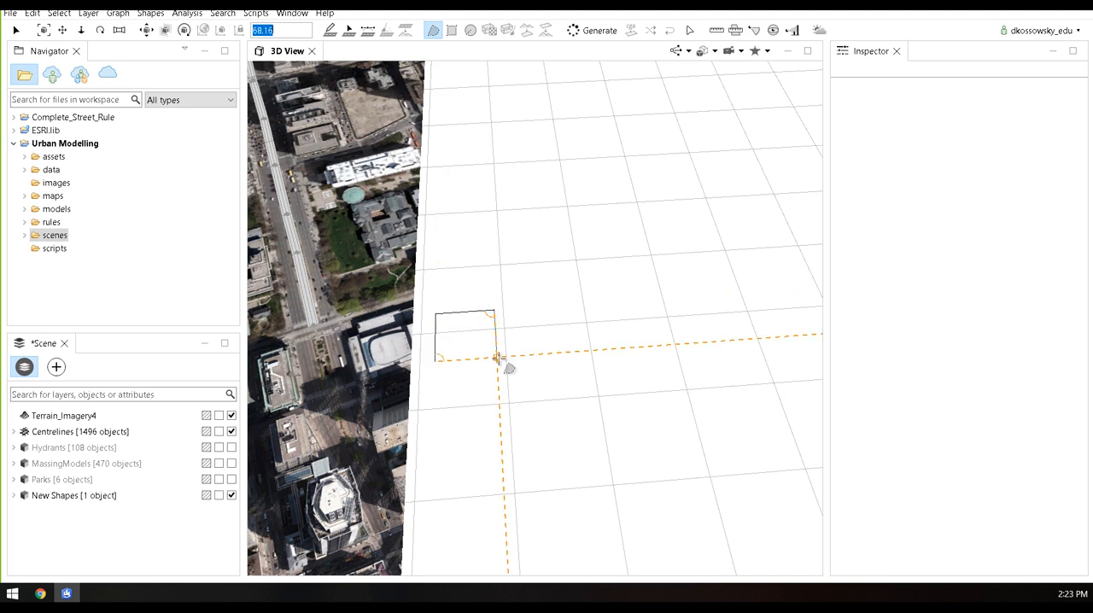
{"action": "left_click", "coordinate": [435, 360]}
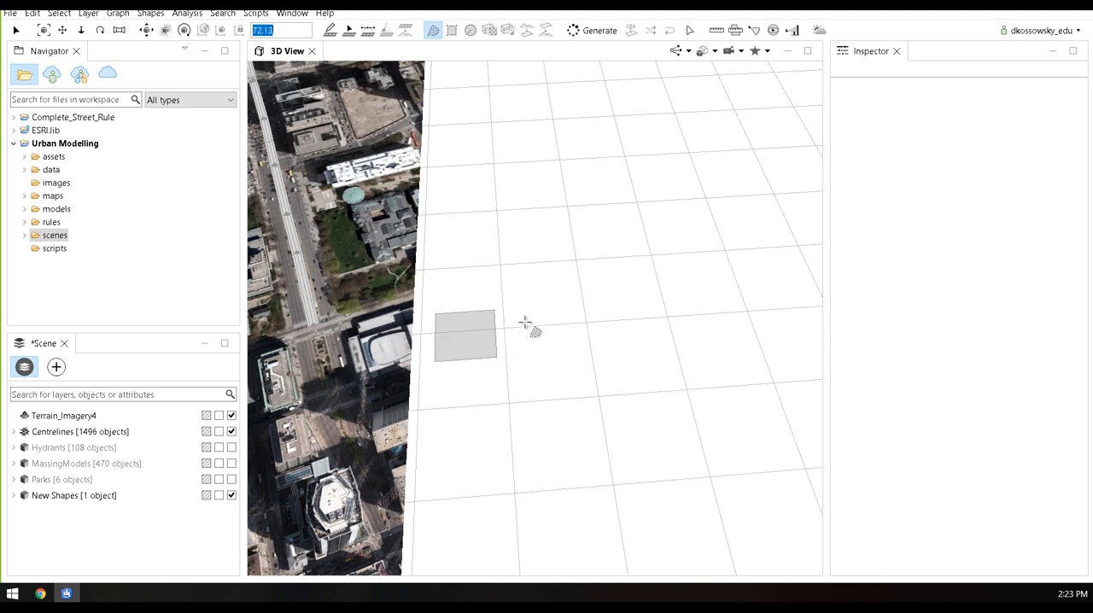
Draw a second polygonal shape beside the first, with a straight base about 61 wide and a rounded arc end
{"action": "scroll", "coordinate": [551, 349], "scroll_direction": "up", "scroll_amount": 2}
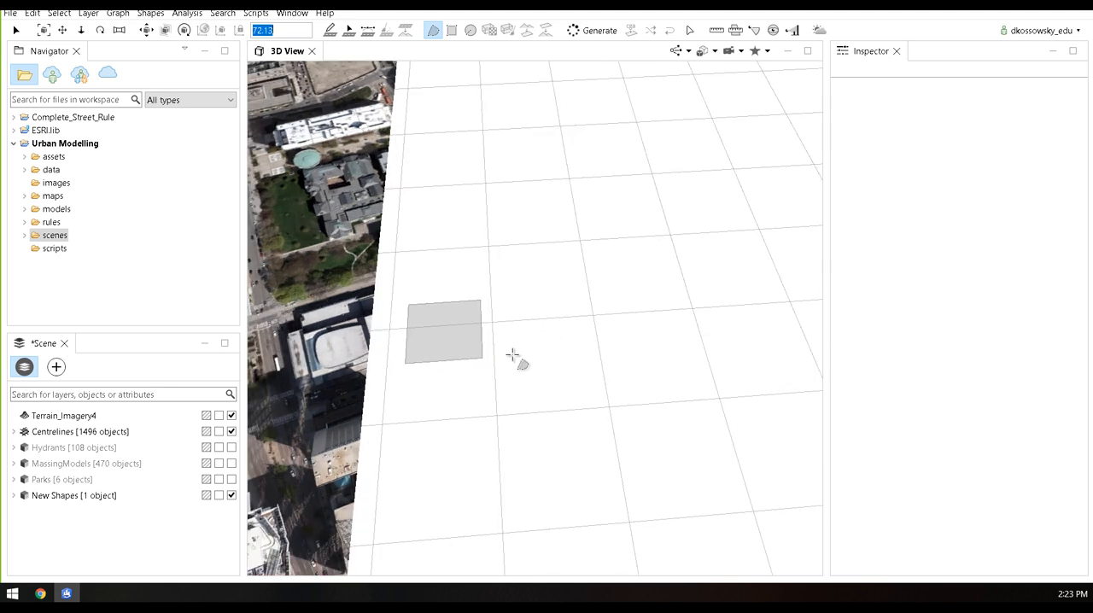
{"action": "left_click", "coordinate": [514, 356]}
{"action": "left_click", "coordinate": [510, 300]}
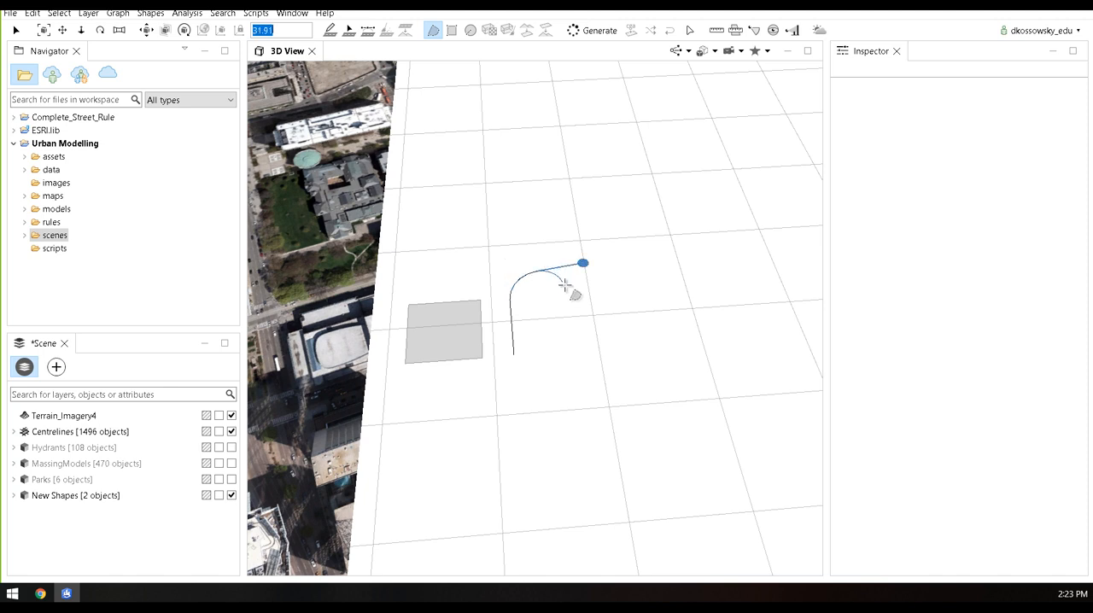
{"action": "left_click", "coordinate": [576, 345]}
{"action": "left_click", "coordinate": [496, 357]}
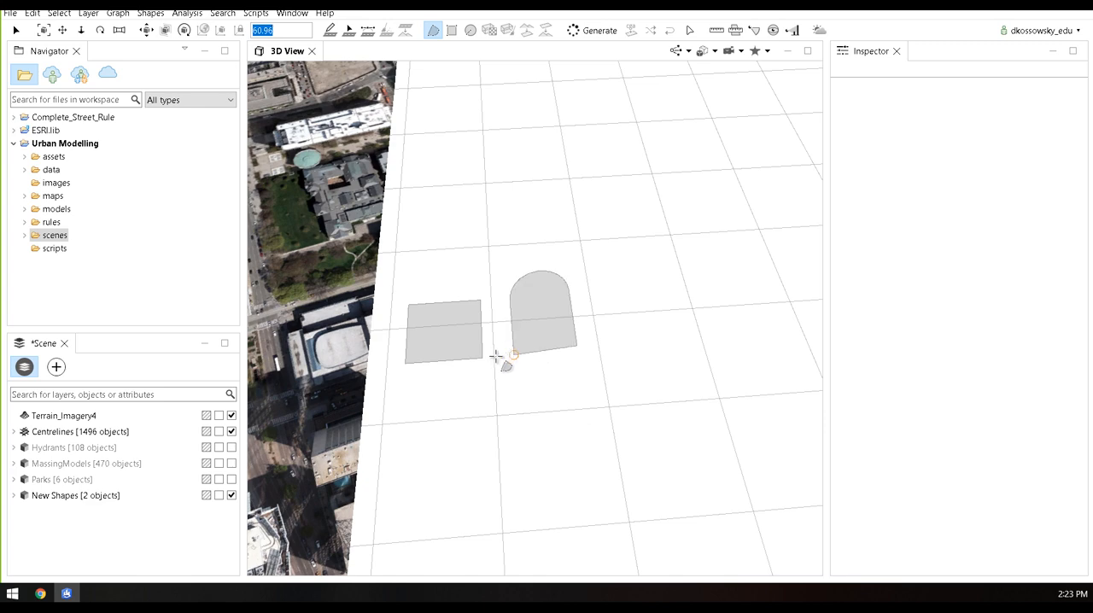
Extrude the round-ended shape upward into a solid block about 46 high
{"action": "middle_click_drag", "start_coordinate": [625, 337], "coordinate": [553, 323]}
{"action": "scroll", "coordinate": [542, 316], "scroll_direction": "up", "scroll_amount": 3}
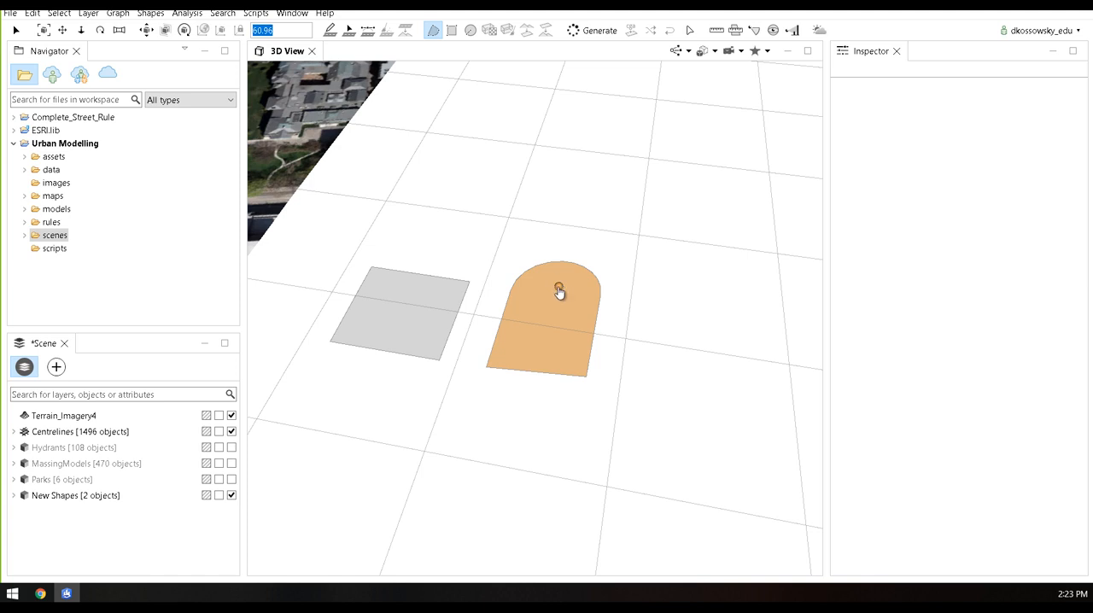
{"action": "left_click_drag", "start_coordinate": [559, 292], "coordinate": [551, 238]}
{"action": "middle_click_drag", "start_coordinate": [536, 342], "coordinate": [544, 283]}
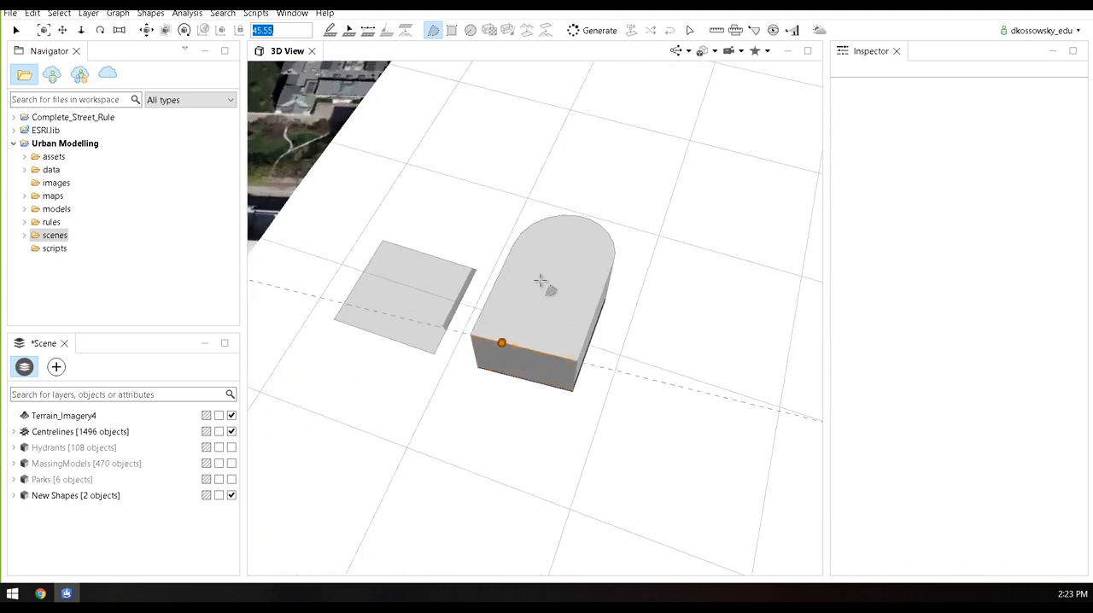
{"action": "left_click", "coordinate": [451, 30]}
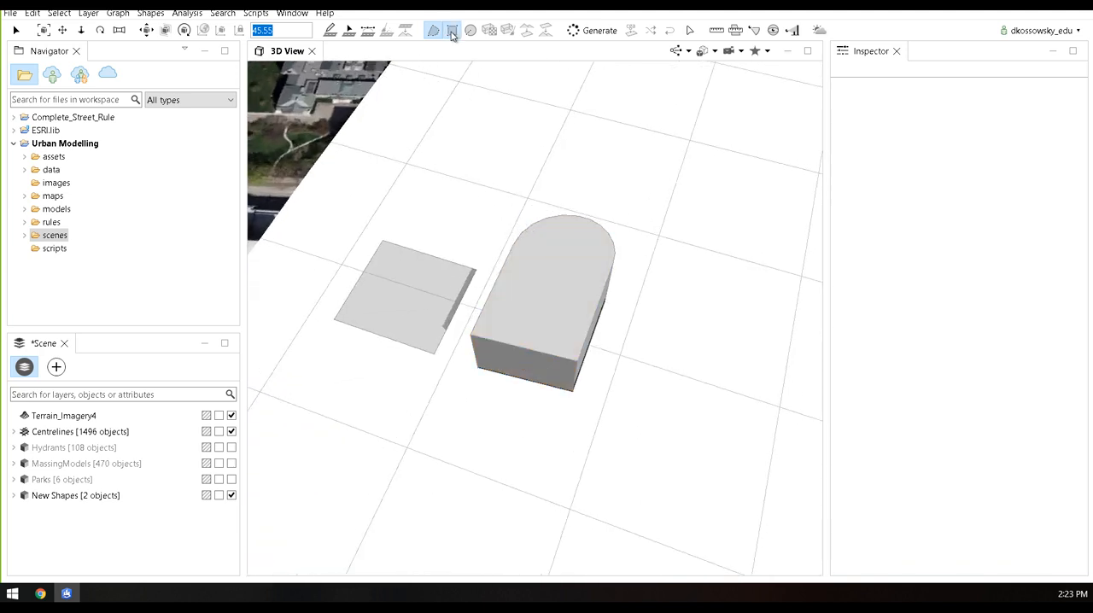
{"action": "left_click", "coordinate": [504, 326]}
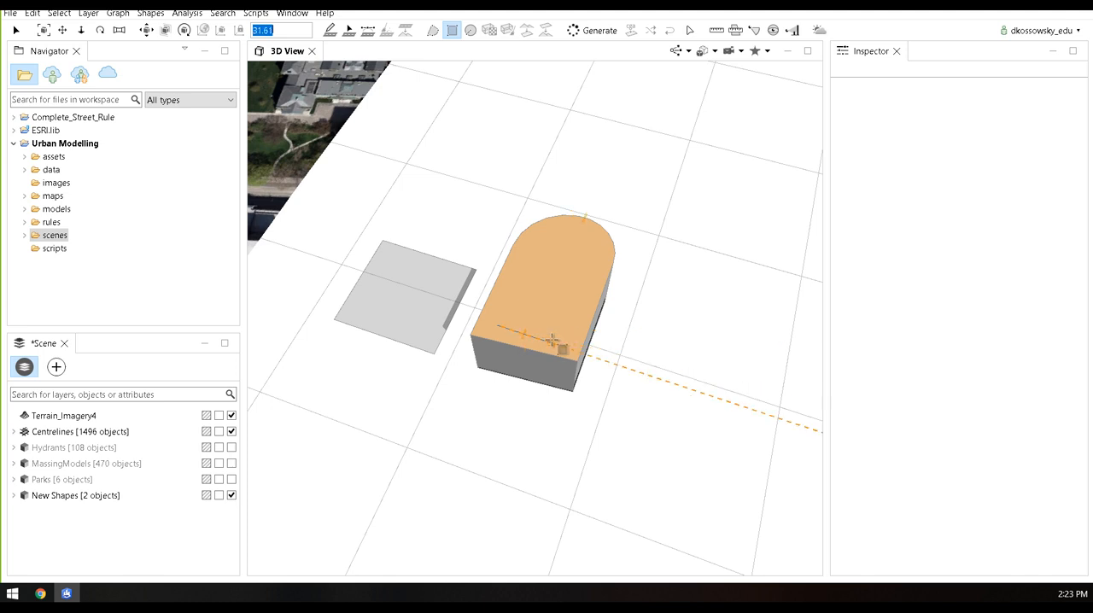
{"action": "left_click", "coordinate": [560, 339]}
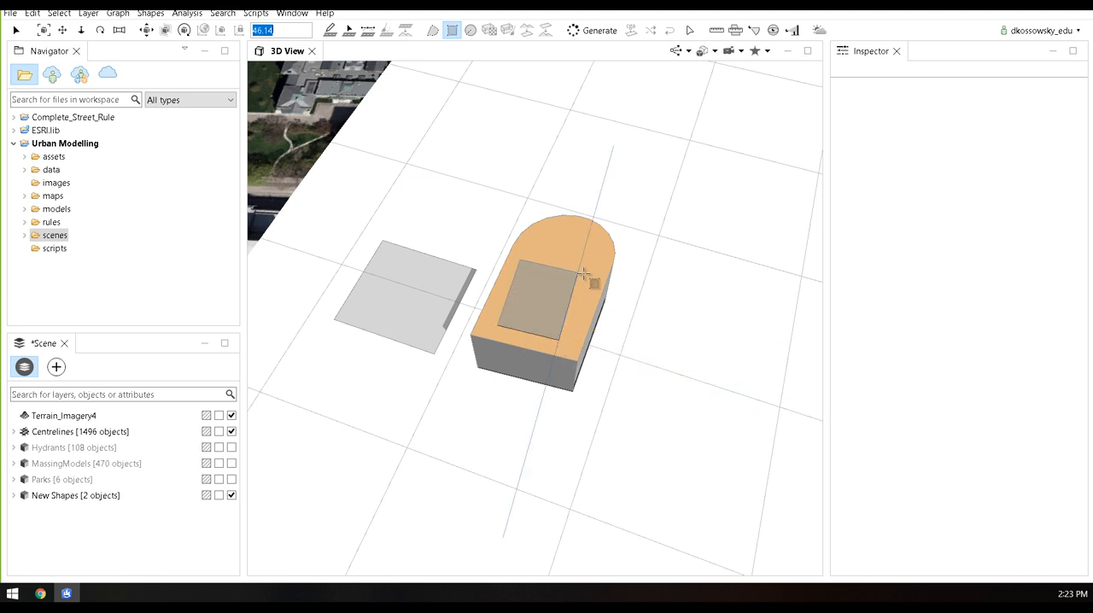
{"action": "mouse_move", "coordinate": [578, 275]}
{"action": "middle_mouse_down"}
{"action": "mouse_move", "coordinate": [603, 293]}
{"action": "mouse_move", "coordinate": [542, 288]}
{"action": "middle_mouse_up"}
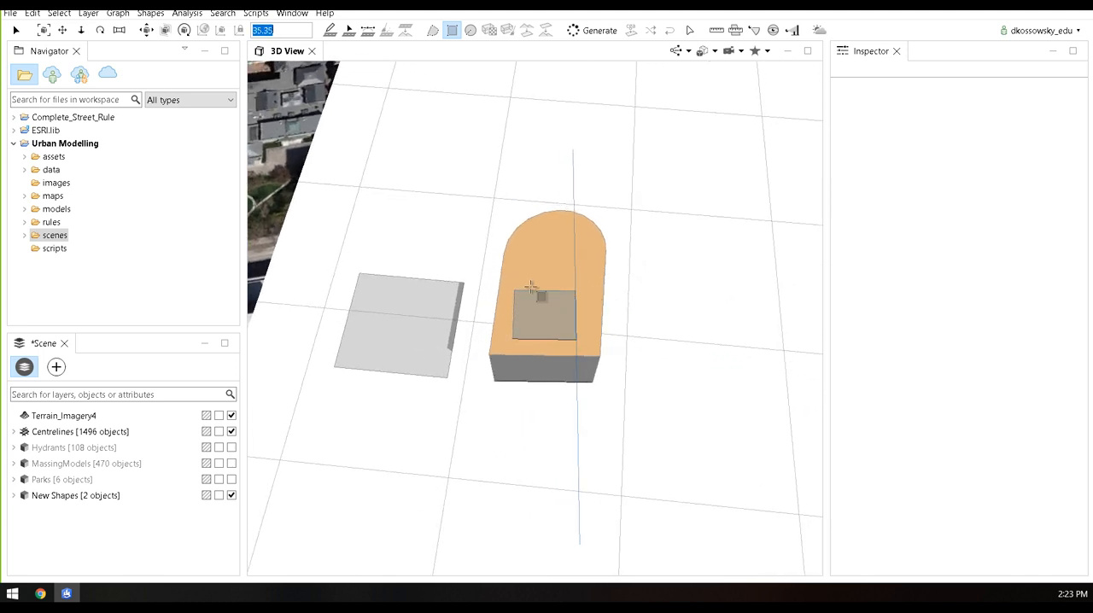
{"action": "key", "text": "Escape"}
Draw a four-sided polygonal shape about 44 long on the flat roof of the round-ended block, near its straight end
{"action": "left_click", "coordinate": [433, 31]}
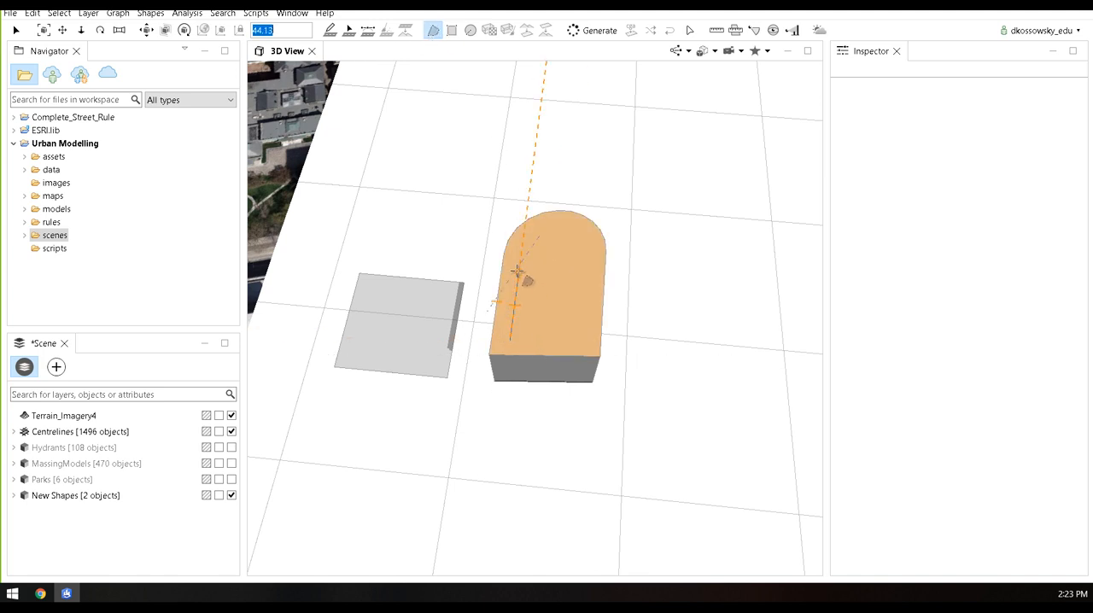
{"action": "left_click", "coordinate": [516, 271]}
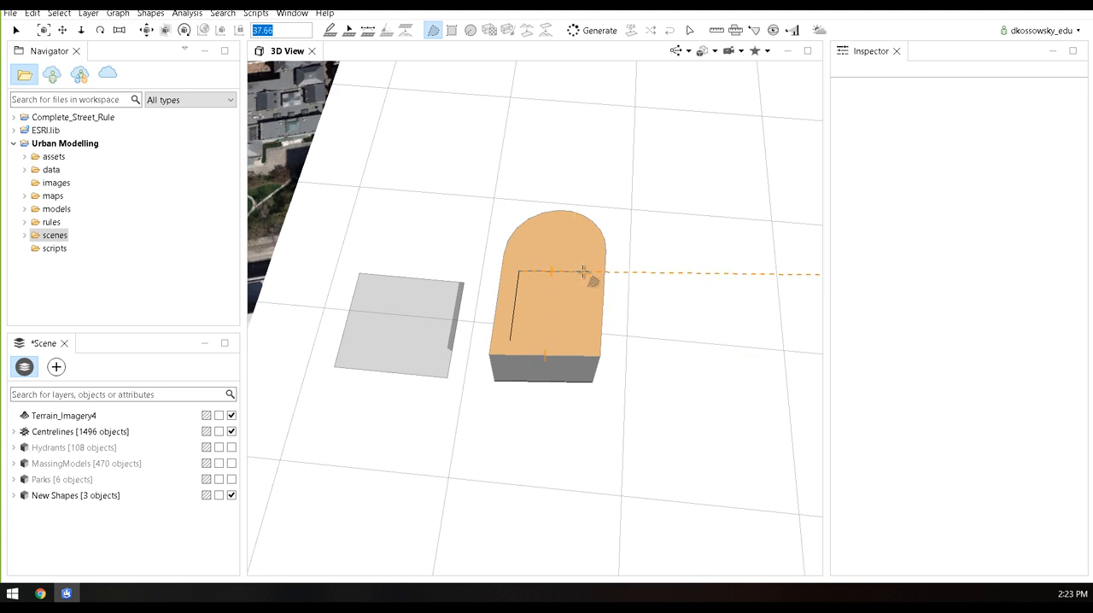
{"action": "left_click", "coordinate": [586, 277]}
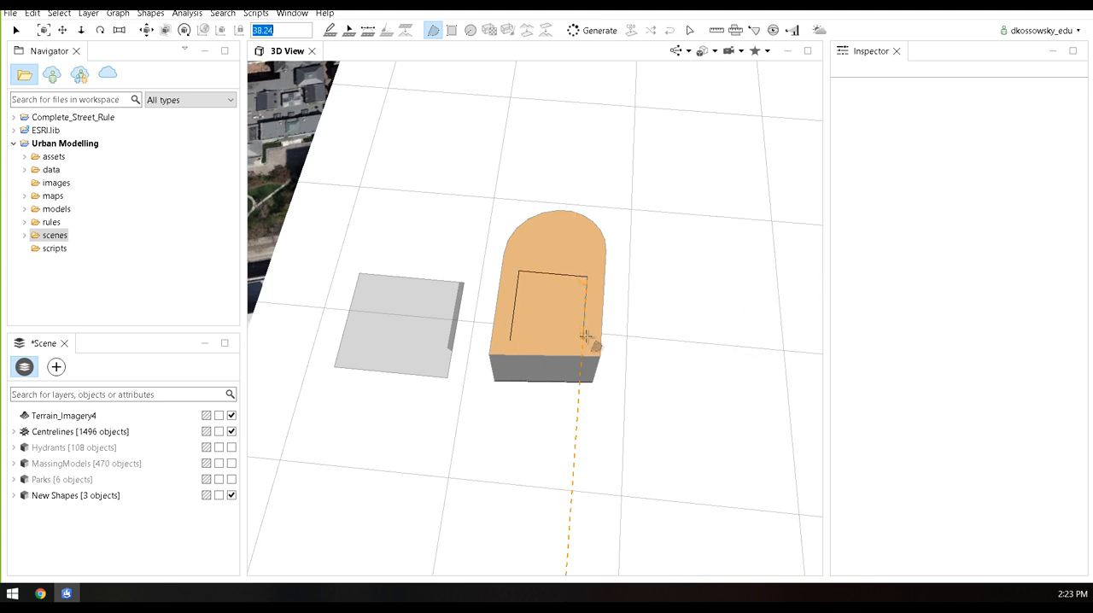
{"action": "left_click", "coordinate": [586, 336]}
{"action": "left_click", "coordinate": [512, 340]}
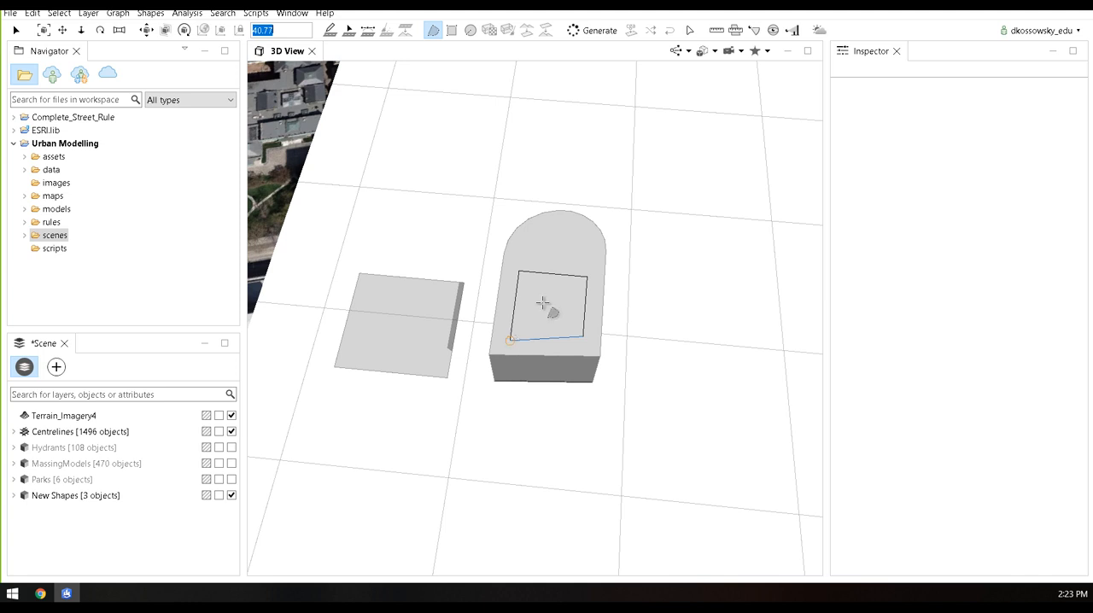
Extrude the four-sided rooftop shape upward into an upper block about 25 high
{"action": "left_click_drag", "start_coordinate": [550, 303], "coordinate": [549, 284]}
{"action": "middle_click_drag", "start_coordinate": [617, 343], "coordinate": [329, 291]}
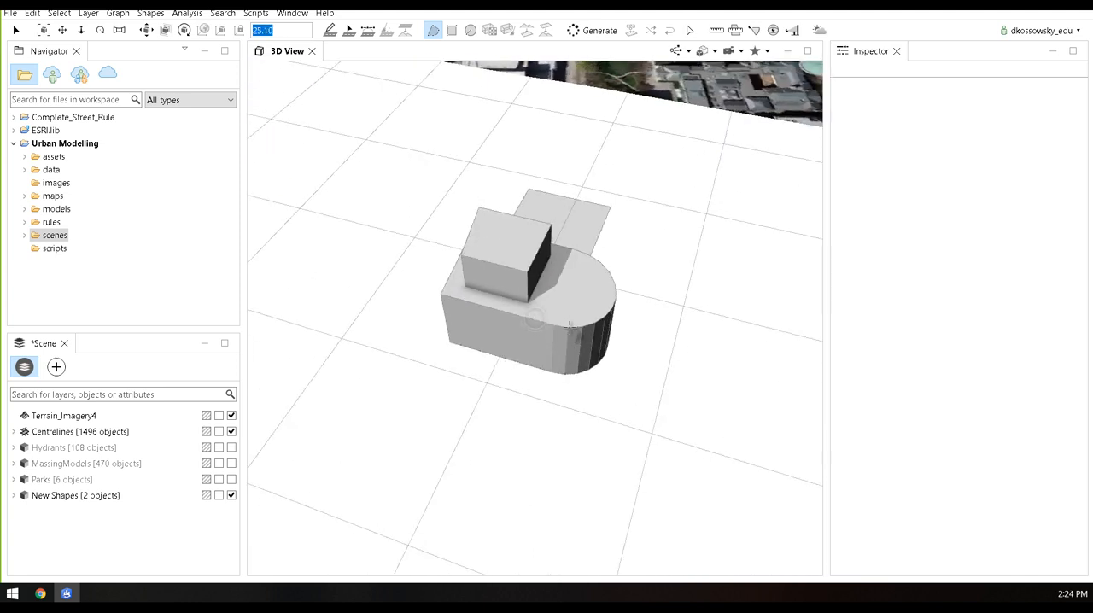
{"action": "middle_click_drag", "start_coordinate": [570, 324], "coordinate": [407, 316]}
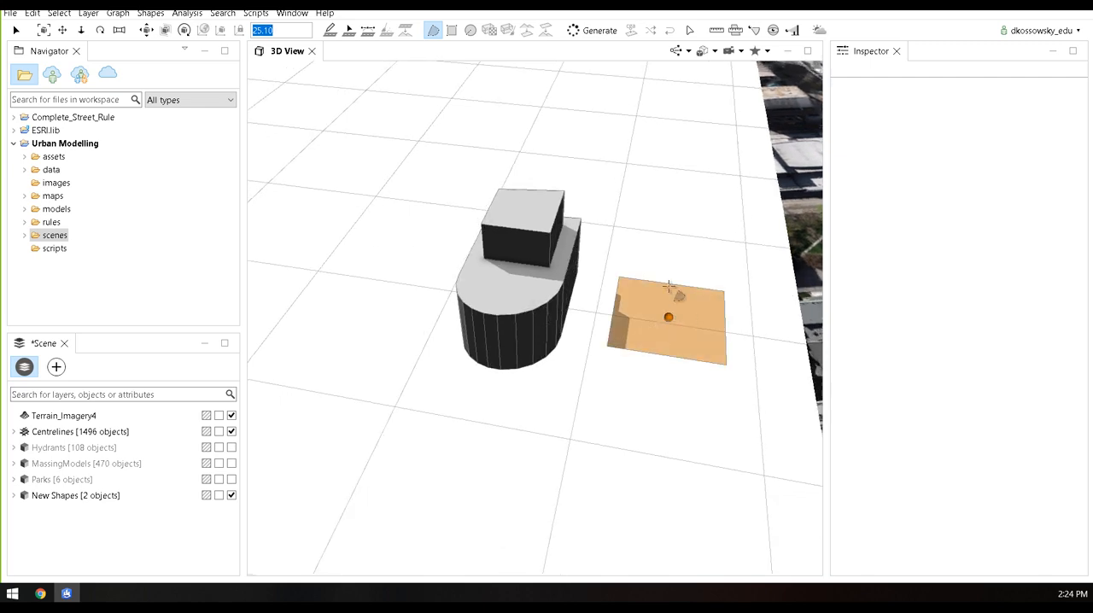
{"action": "middle_click_drag", "start_coordinate": [518, 330], "coordinate": [813, 334]}
{"action": "mouse_move", "coordinate": [469, 312]}
{"action": "middle_mouse_down"}
{"action": "mouse_move", "coordinate": [690, 315]}
{"action": "mouse_move", "coordinate": [647, 327]}
{"action": "middle_mouse_up"}
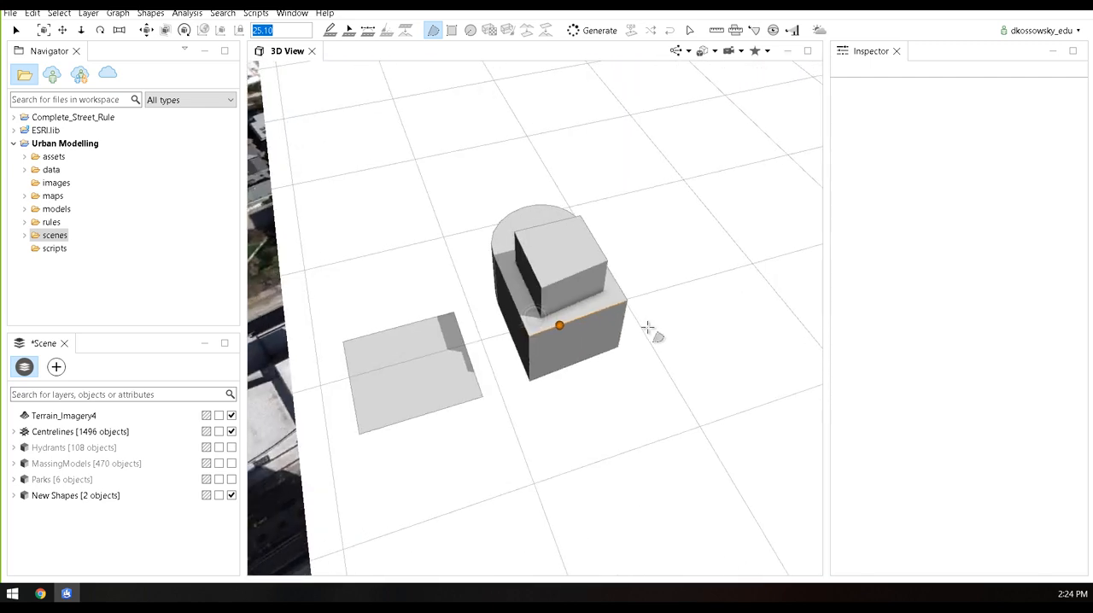
{"action": "middle_click_drag", "start_coordinate": [516, 324], "coordinate": [548, 333]}
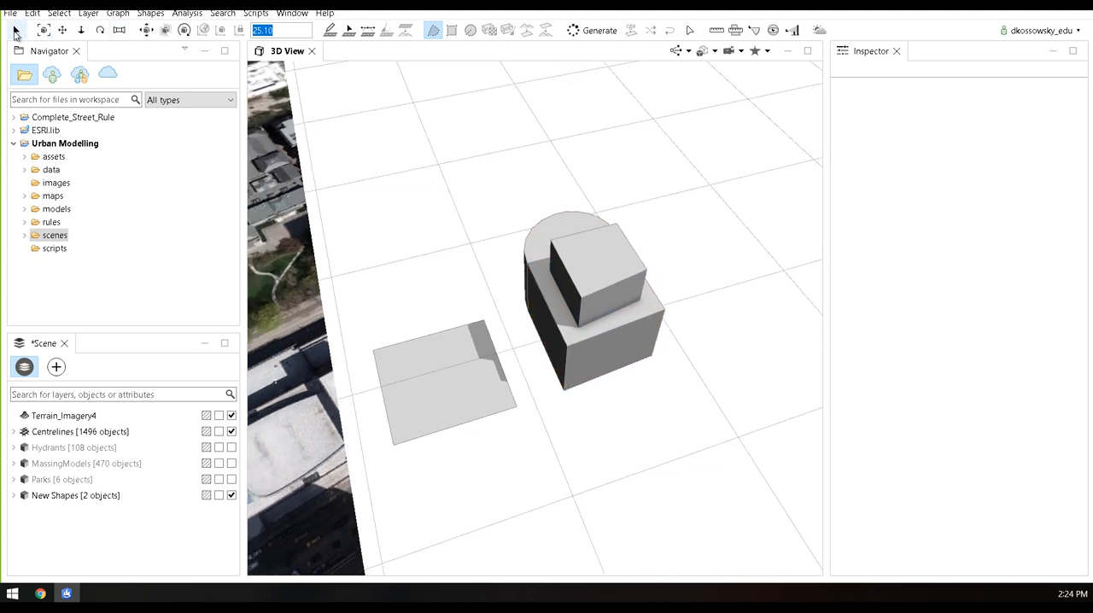
Select the whole two-tier building mass, leaving the flat shape beside it unselected
{"action": "left_click", "coordinate": [15, 33]}
{"action": "middle_click_drag", "start_coordinate": [732, 398], "coordinate": [681, 405]}
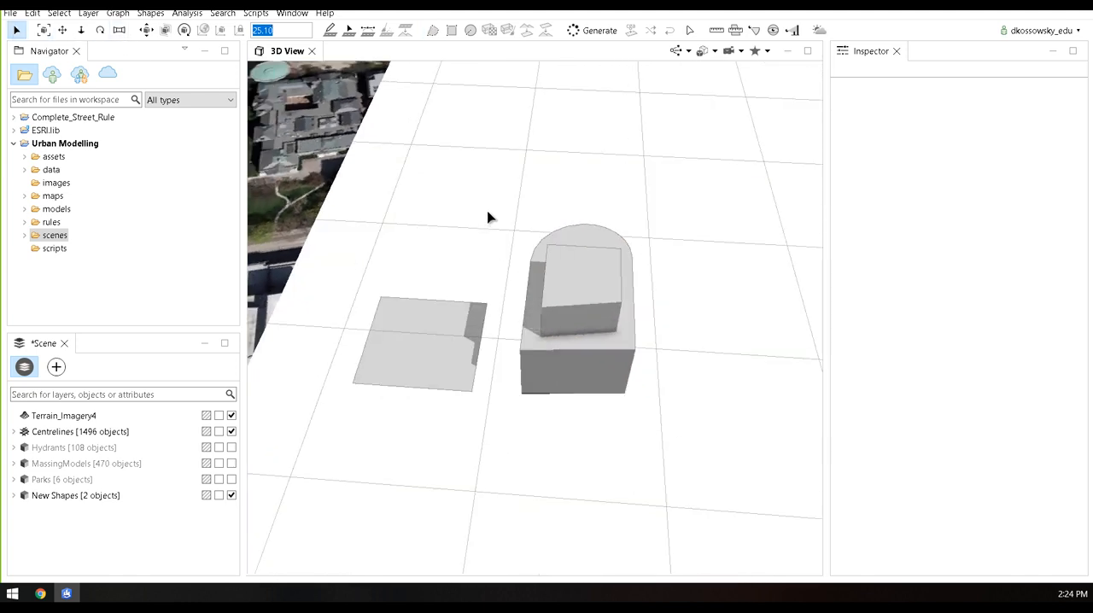
{"action": "left_click_drag", "start_coordinate": [510, 185], "coordinate": [693, 445]}
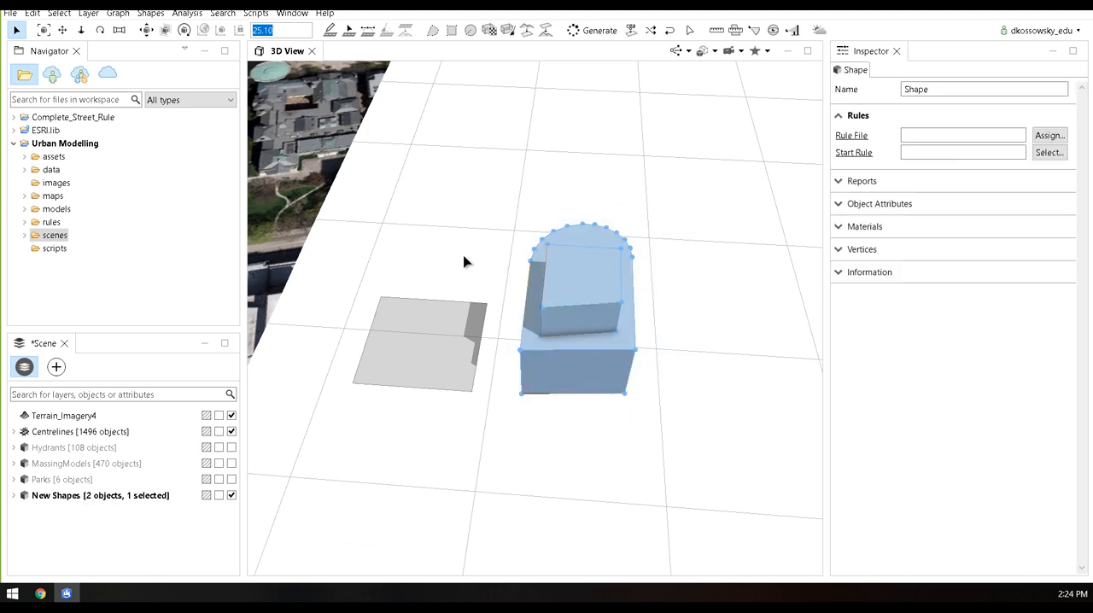
{"action": "middle_click_drag", "start_coordinate": [502, 384], "coordinate": [437, 313]}
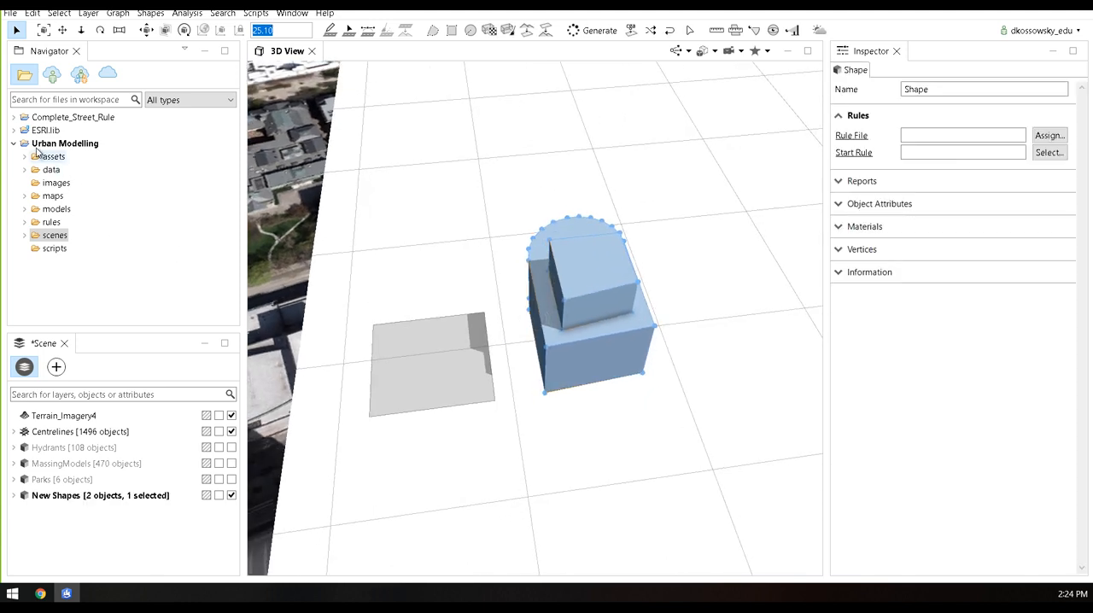
Locate the Building_Mass_Texturizer.cga rule in the Buildings rules of ESRI.lib and select it
{"action": "left_click", "coordinate": [14, 144]}
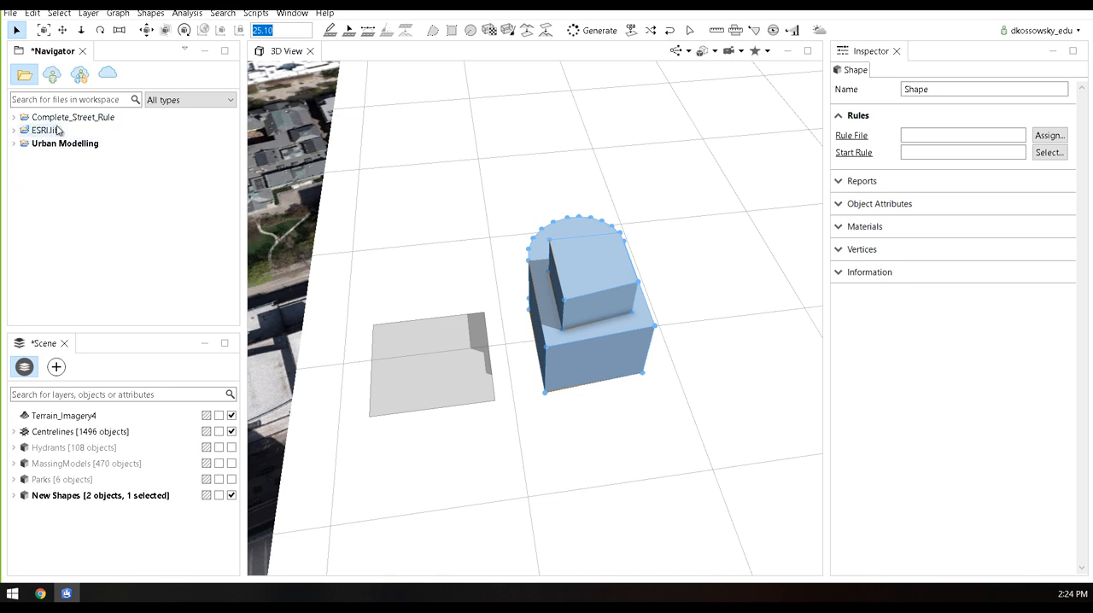
{"action": "left_click", "coordinate": [14, 131]}
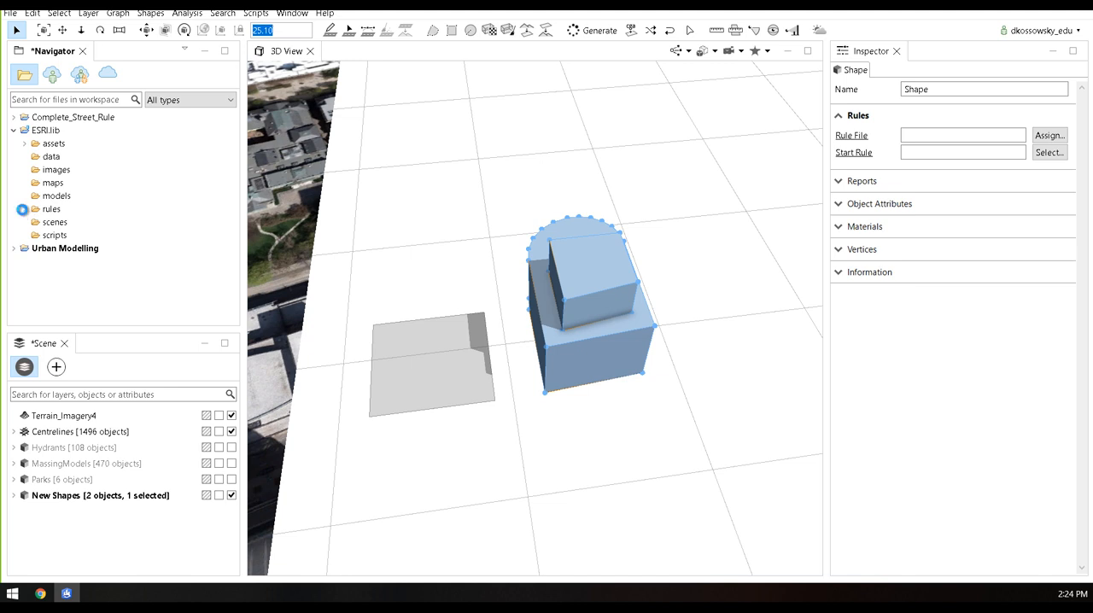
{"action": "left_click", "coordinate": [25, 209]}
{"action": "left_click_drag", "start_coordinate": [236, 253], "coordinate": [237, 281]}
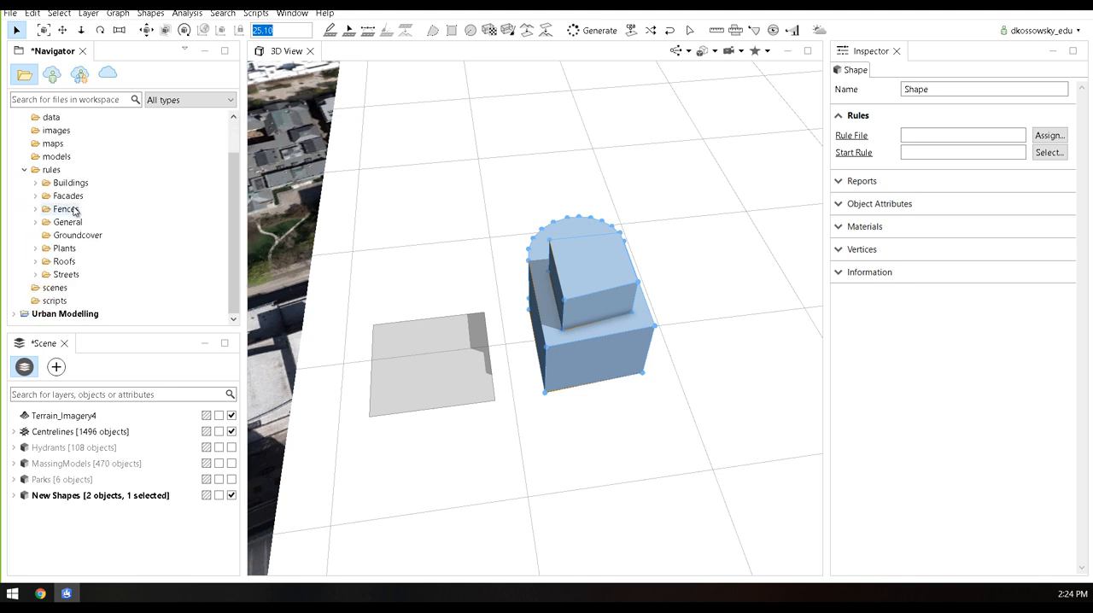
{"action": "left_click", "coordinate": [36, 183]}
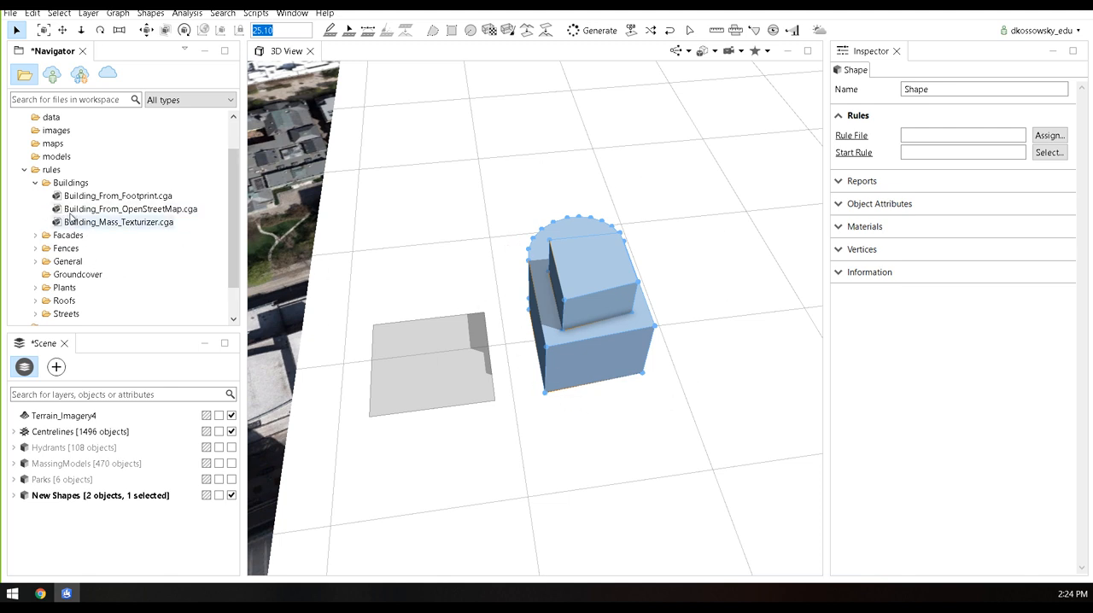
{"action": "left_click", "coordinate": [117, 224]}
Apply the Building_Mass_Texturizer.cga rule to the two-tier building and generate its textured model
{"action": "left_click_drag", "start_coordinate": [81, 226], "coordinate": [537, 247]}
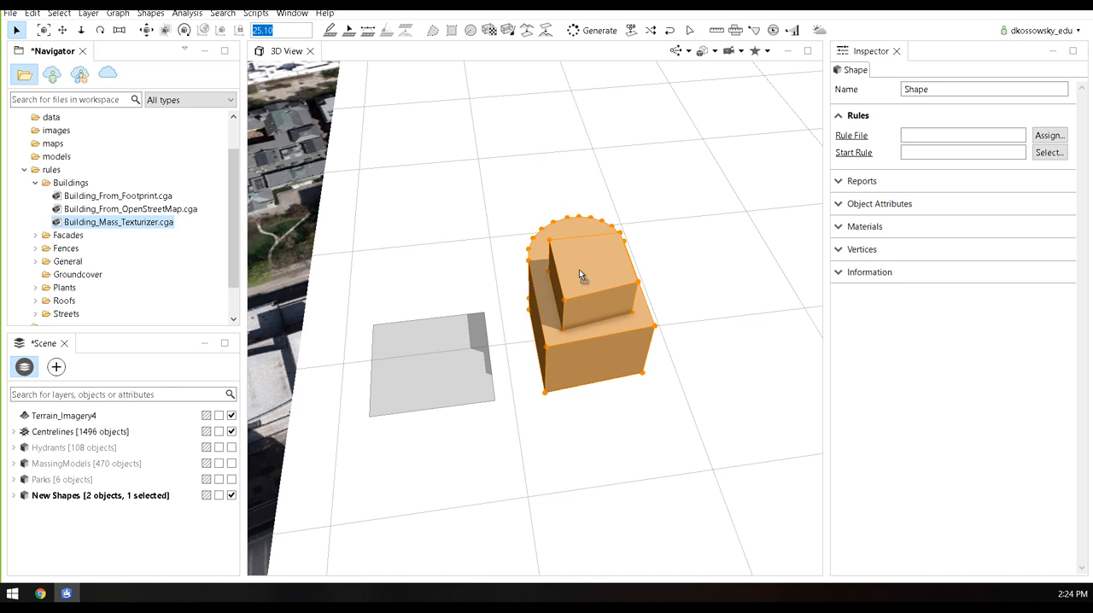
{"action": "left_click_drag", "start_coordinate": [580, 269], "coordinate": [581, 270]}
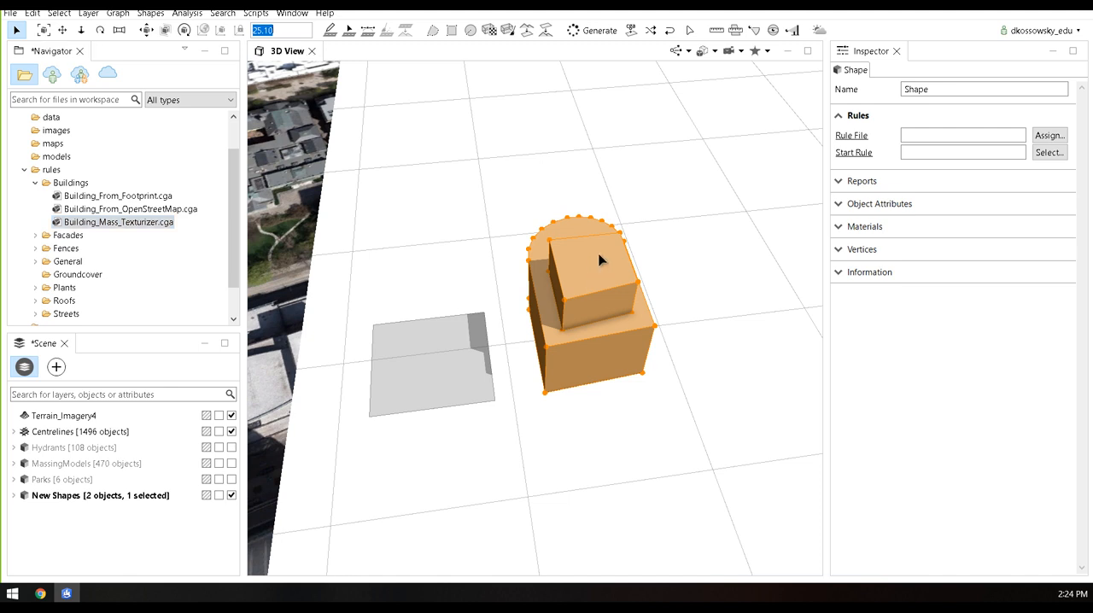
{"action": "left_click_drag", "start_coordinate": [670, 364], "coordinate": [543, 316], "text": "alt"}
{"action": "left_click_drag", "start_coordinate": [430, 337], "coordinate": [600, 340], "text": "alt"}
{"action": "left_click", "coordinate": [607, 36]}
{"action": "scroll", "coordinate": [645, 325], "scroll_direction": "up", "scroll_amount": 3}
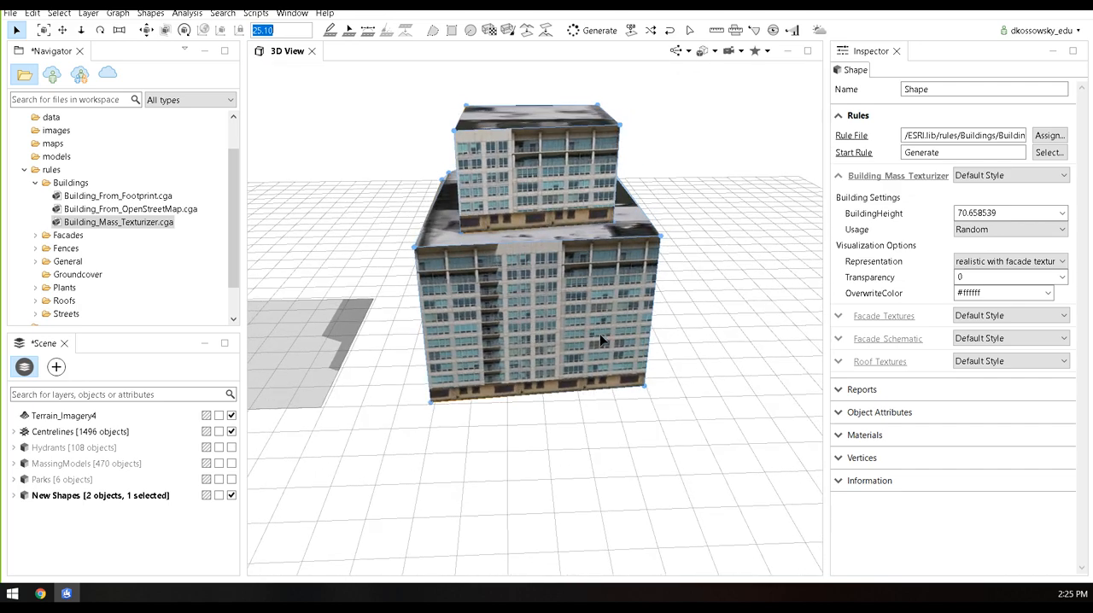
{"action": "left_click_drag", "start_coordinate": [592, 293], "coordinate": [473, 306], "text": "alt"}
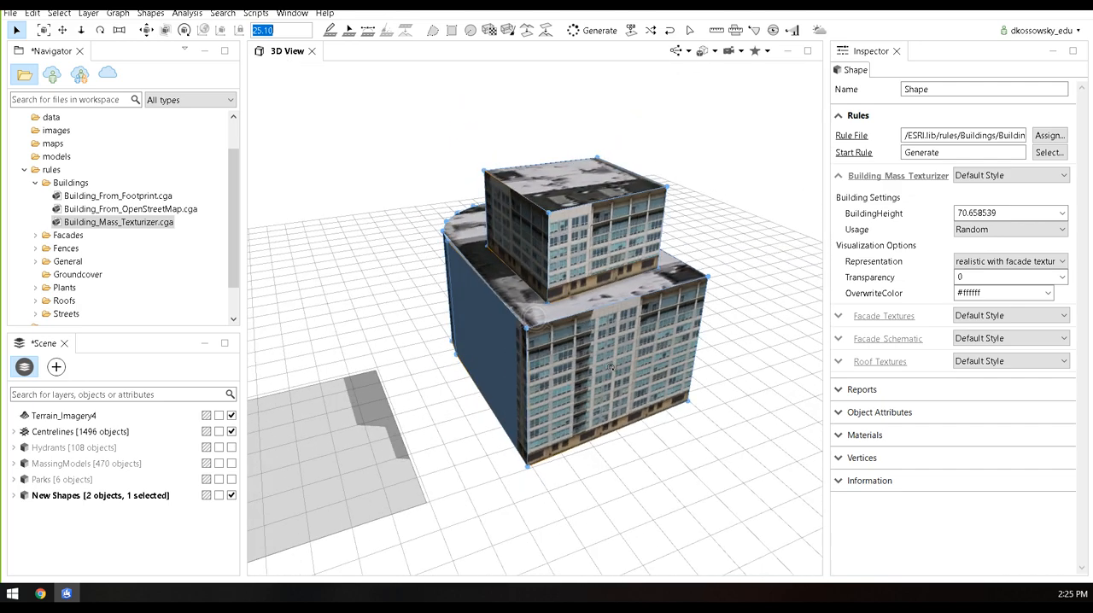
{"action": "left_click_drag", "start_coordinate": [625, 341], "coordinate": [532, 309], "text": "alt"}
{"action": "scroll", "coordinate": [553, 306], "scroll_direction": "down", "scroll_amount": 3}
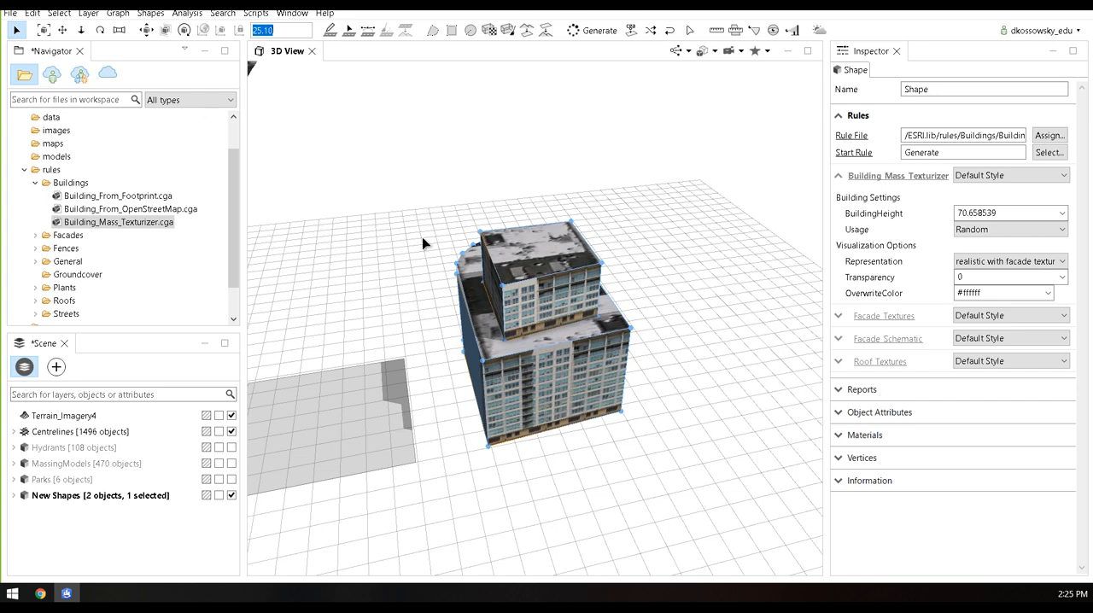
{"action": "left_click", "coordinate": [678, 437]}
{"action": "left_click", "coordinate": [556, 392]}
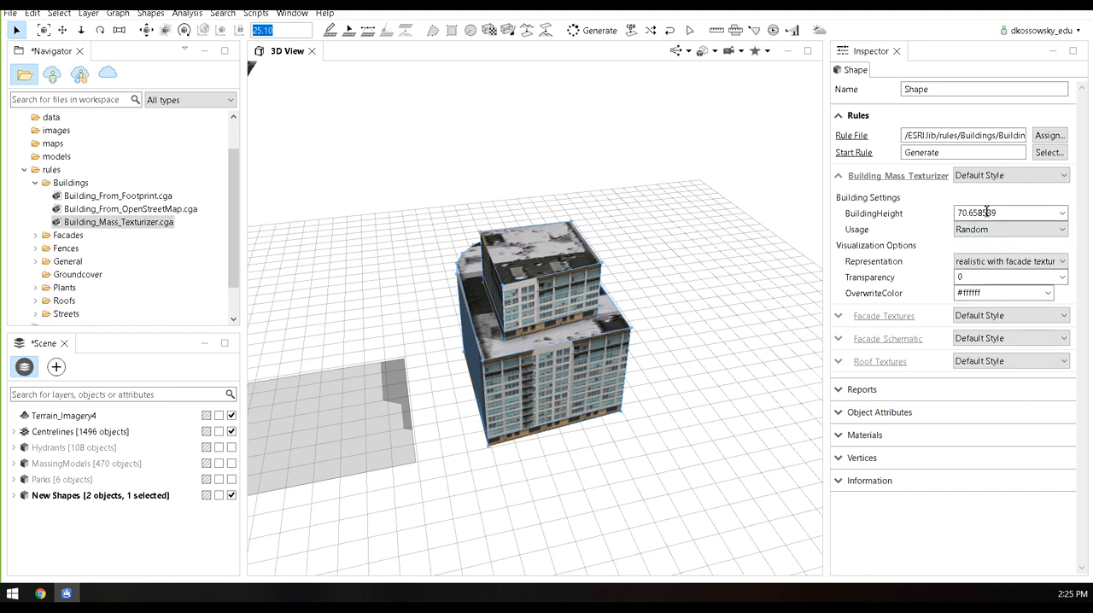
Expand the building's Facade Textures settings and set its Usage to Office
{"action": "left_click", "coordinate": [839, 316]}
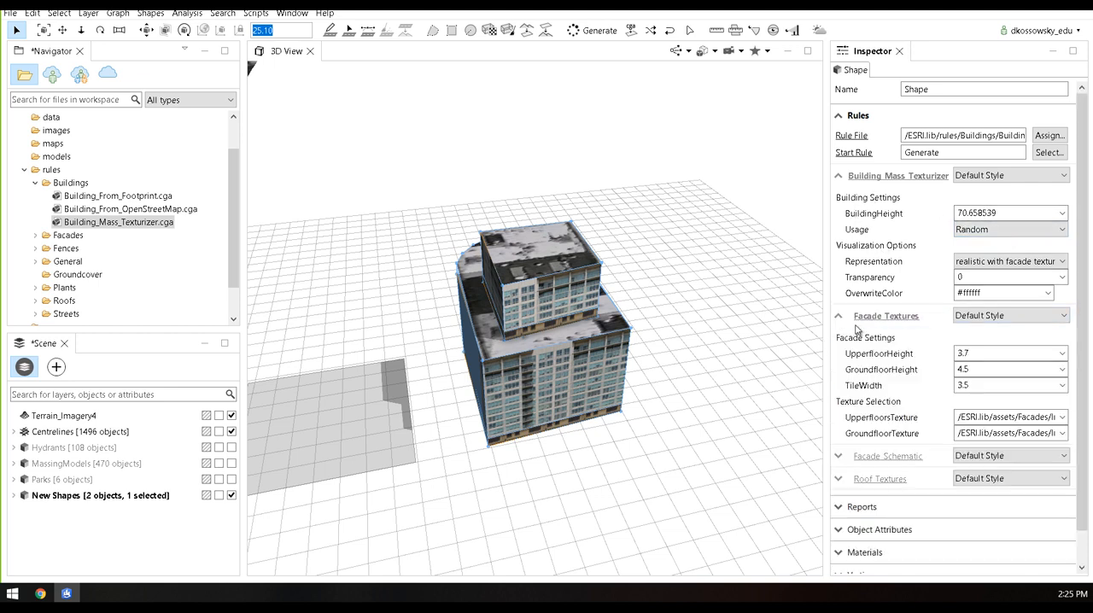
{"action": "left_click", "coordinate": [1008, 231]}
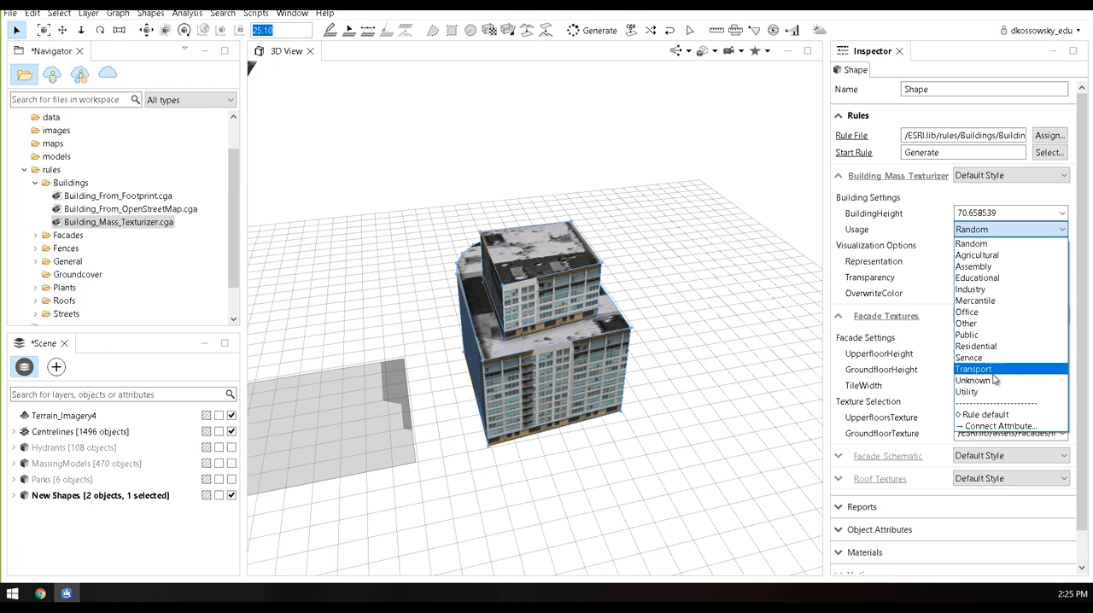
{"action": "left_click", "coordinate": [999, 313]}
{"action": "middle_click_drag", "start_coordinate": [622, 405], "coordinate": [601, 371]}
{"action": "scroll", "coordinate": [560, 351], "scroll_direction": "up", "scroll_amount": 3}
{"action": "scroll", "coordinate": [560, 350], "scroll_direction": "up", "scroll_amount": 2}
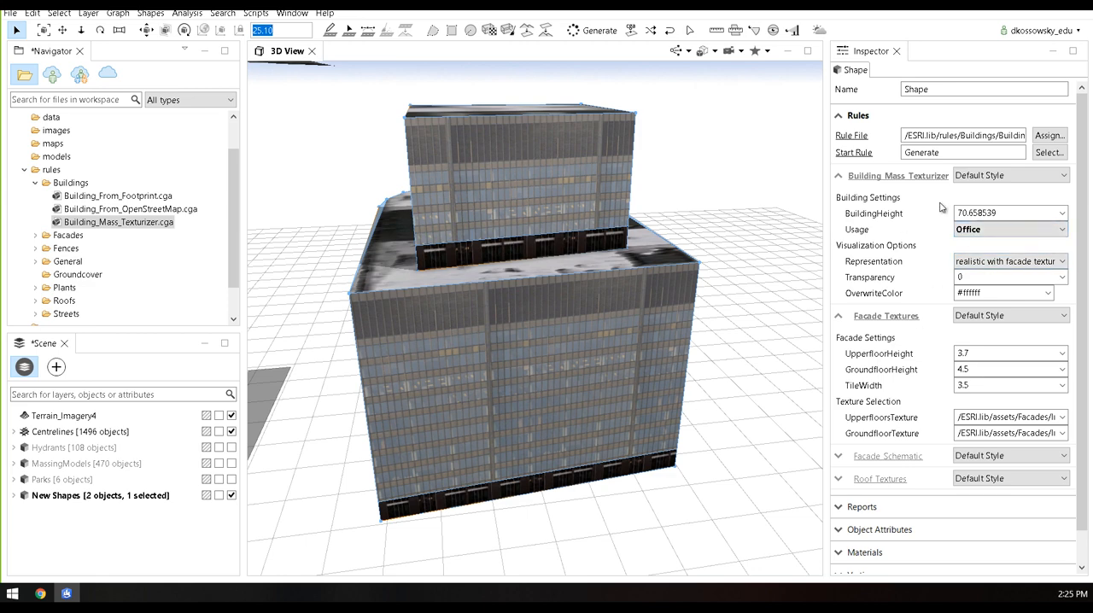
Try schematic facades as the building's representation and switch it to solid color
{"action": "left_click", "coordinate": [1031, 261]}
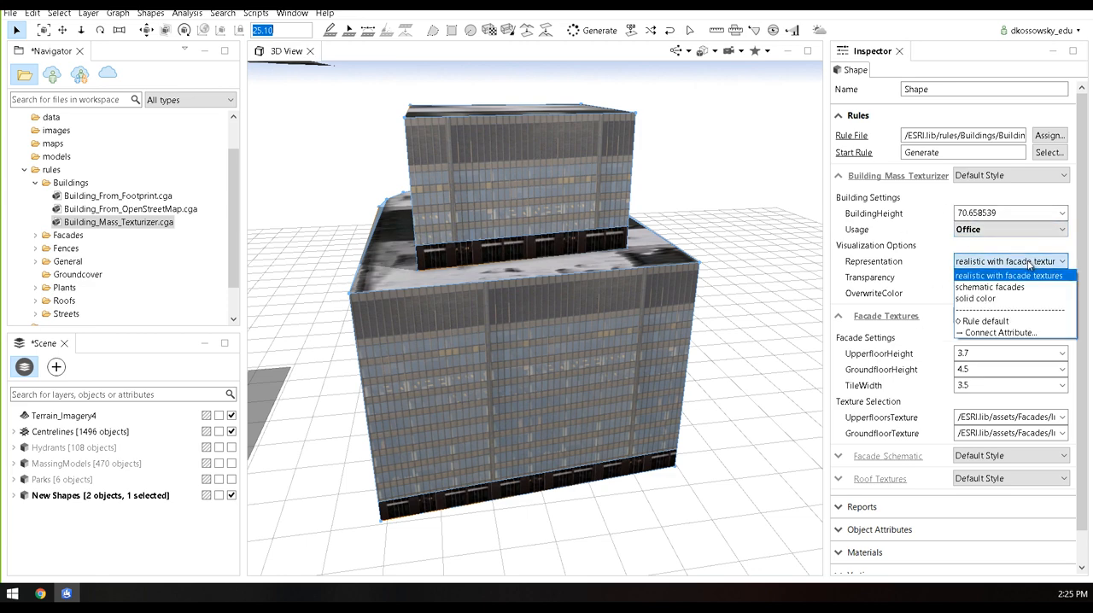
{"action": "left_click", "coordinate": [990, 288]}
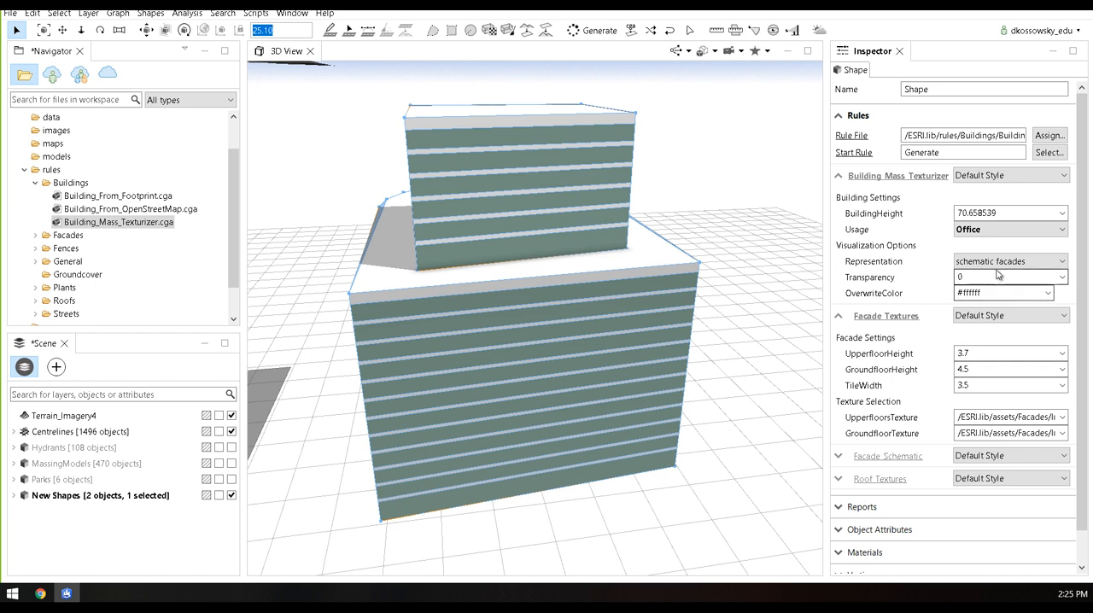
{"action": "left_click", "coordinate": [991, 261]}
{"action": "left_click", "coordinate": [984, 304]}
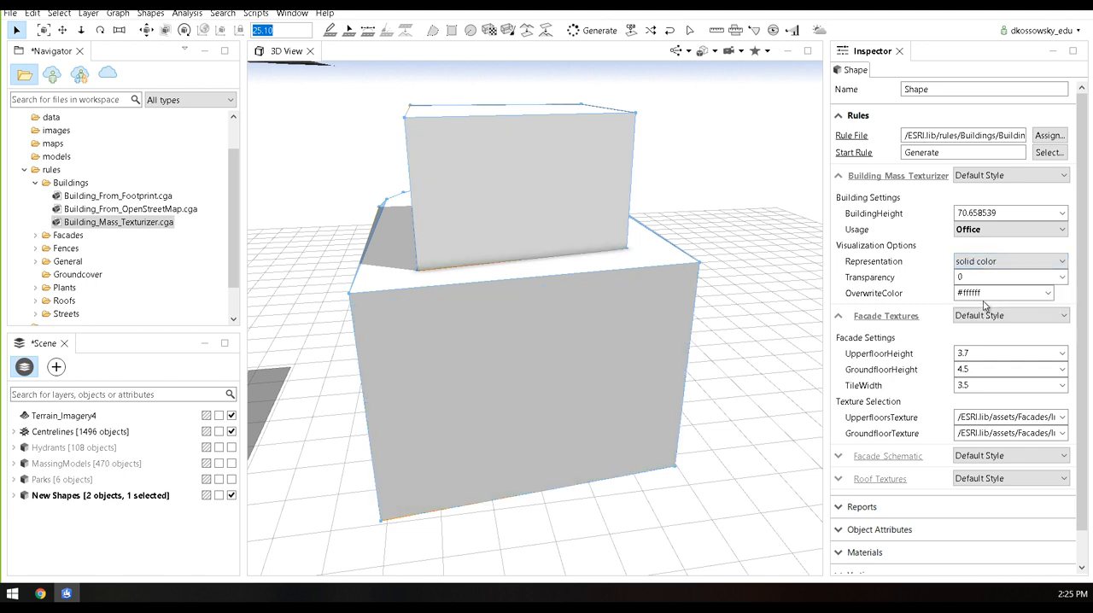
Set the building's OverwriteColor to the orange #FF8040 from the basic colors
{"action": "left_click", "coordinate": [1048, 293]}
{"action": "left_click", "coordinate": [982, 321]}
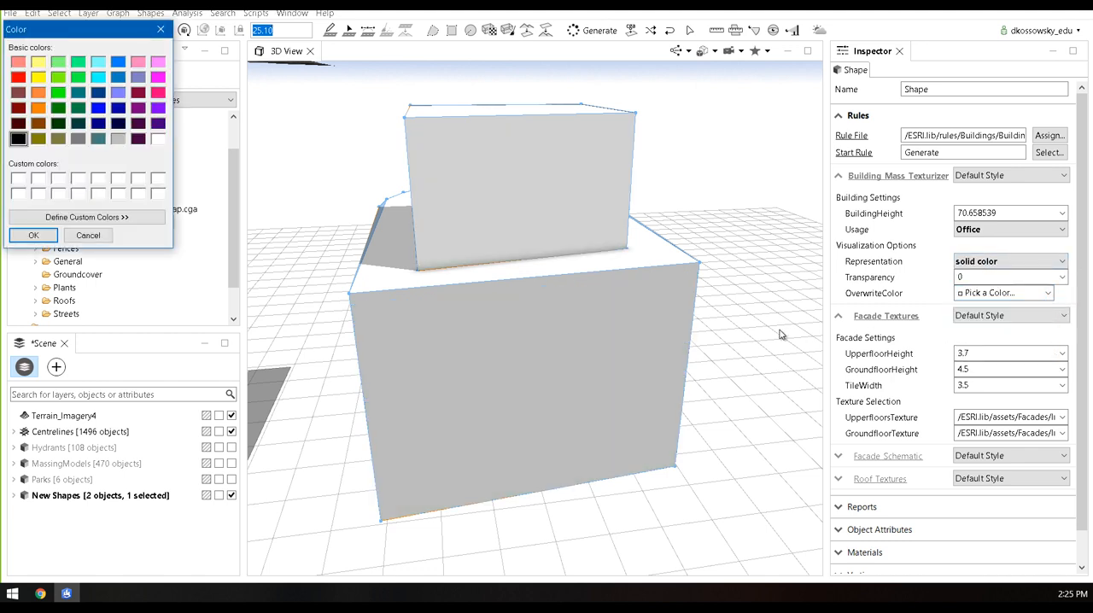
{"action": "left_click", "coordinate": [38, 94]}
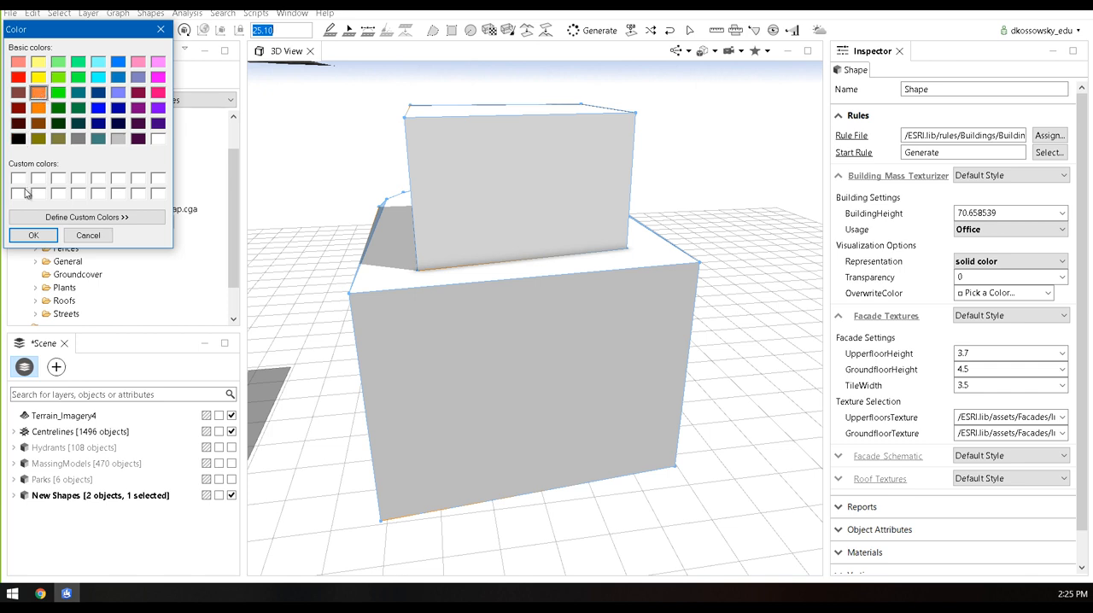
{"action": "left_click", "coordinate": [33, 235]}
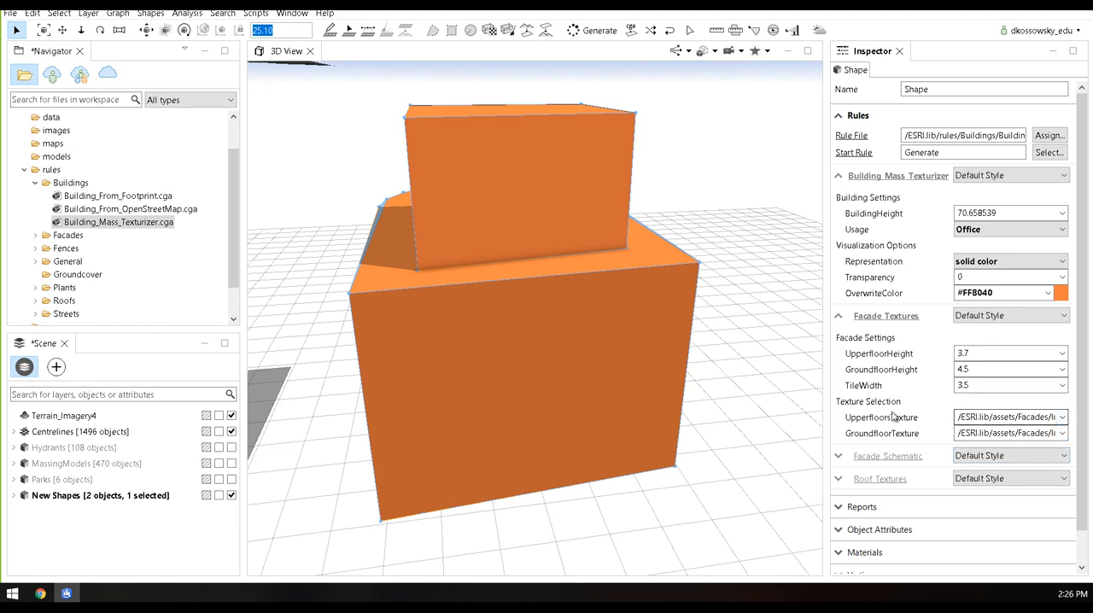
Inspect the file path of the building's UpperfloorsTexture
{"action": "double_click", "coordinate": [962, 417]}
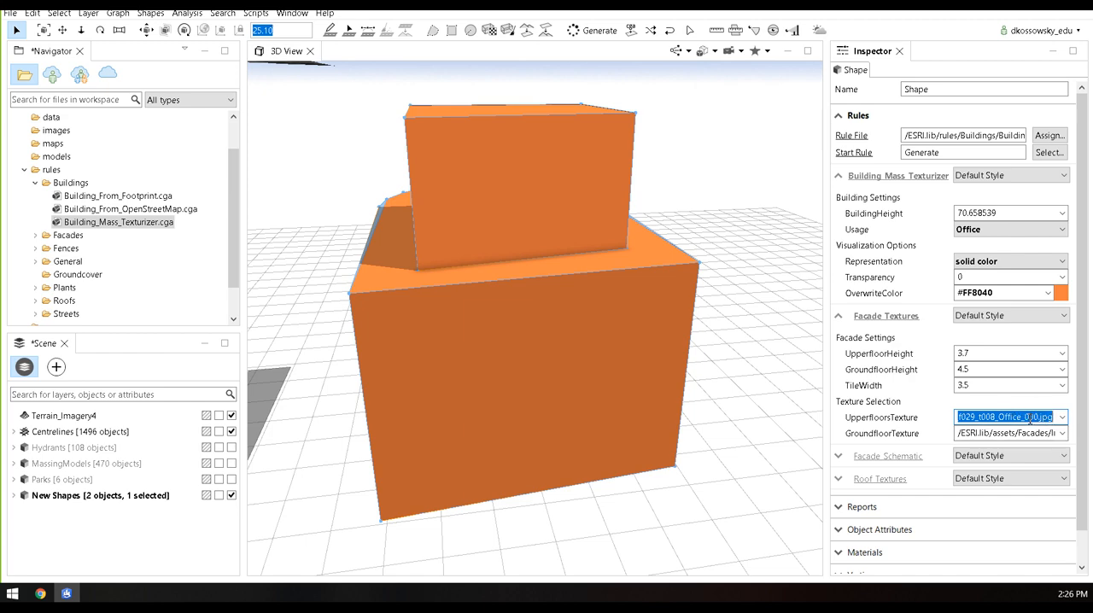
{"action": "scroll", "coordinate": [727, 403], "scroll_direction": "down", "scroll_amount": 5}
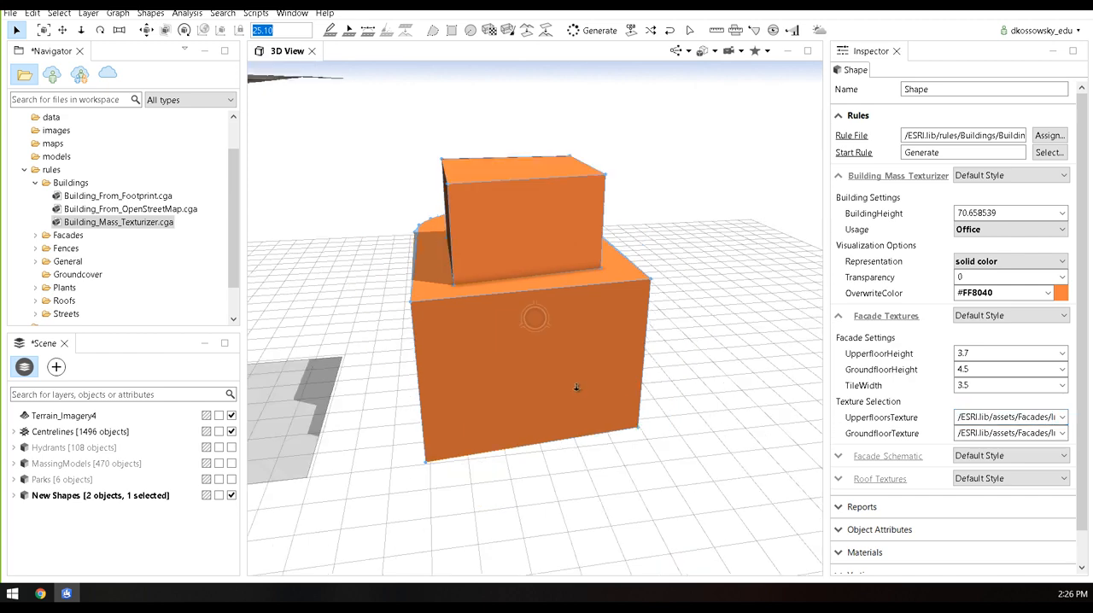
Assign the Building_From_Footprint.cga rule to the flat rectangular footprint beside the orange building
{"action": "middle_click_drag", "start_coordinate": [622, 349], "coordinate": [717, 346]}
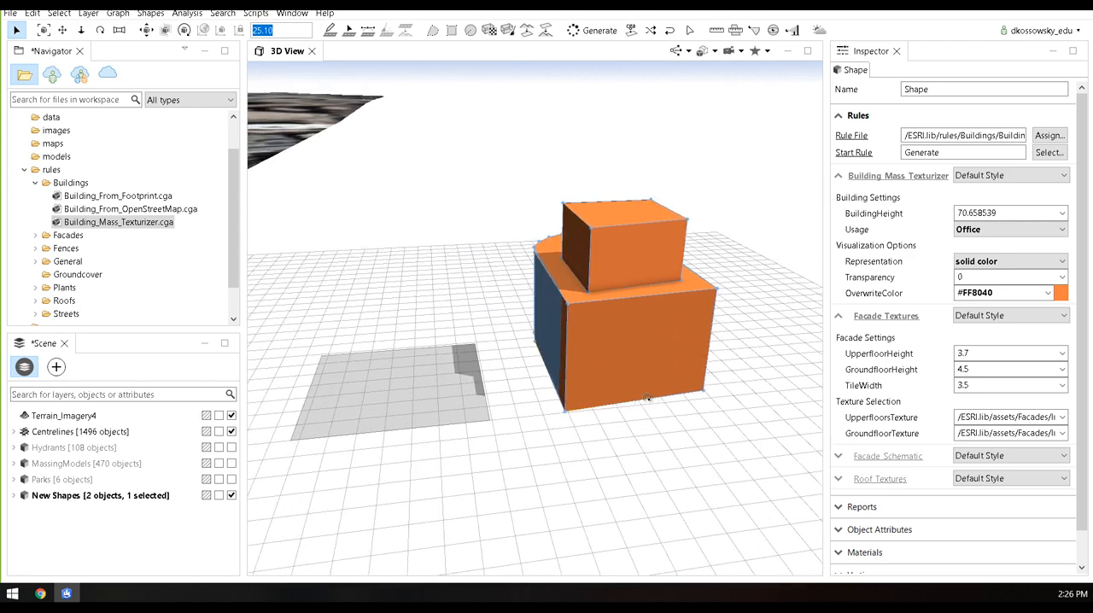
{"action": "left_click_drag", "start_coordinate": [709, 352], "coordinate": [415, 392], "text": "alt"}
{"action": "middle_click_drag", "start_coordinate": [432, 368], "coordinate": [608, 372]}
{"action": "left_click_drag", "start_coordinate": [607, 369], "coordinate": [570, 417], "text": "alt"}
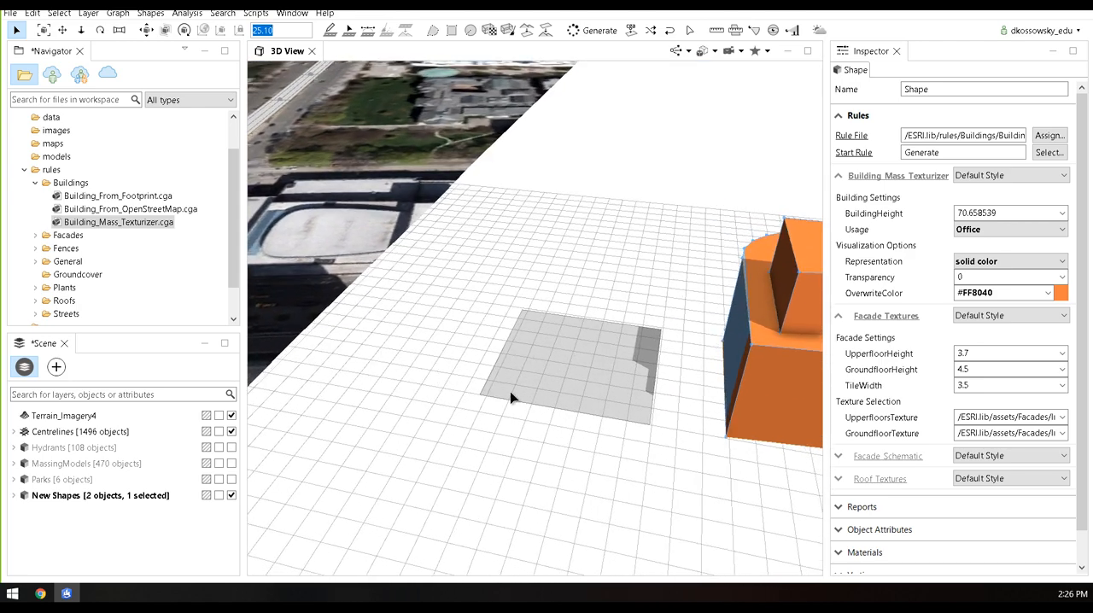
{"action": "scroll", "coordinate": [543, 406], "scroll_direction": "down", "scroll_amount": 5}
{"action": "left_click", "coordinate": [543, 406]}
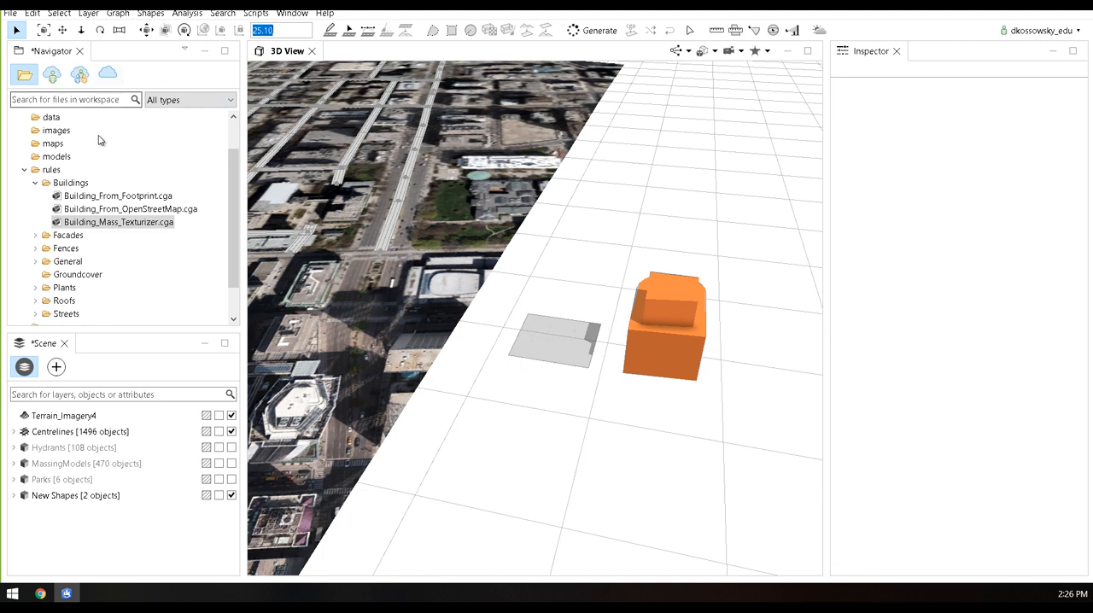
{"action": "left_click", "coordinate": [75, 199]}
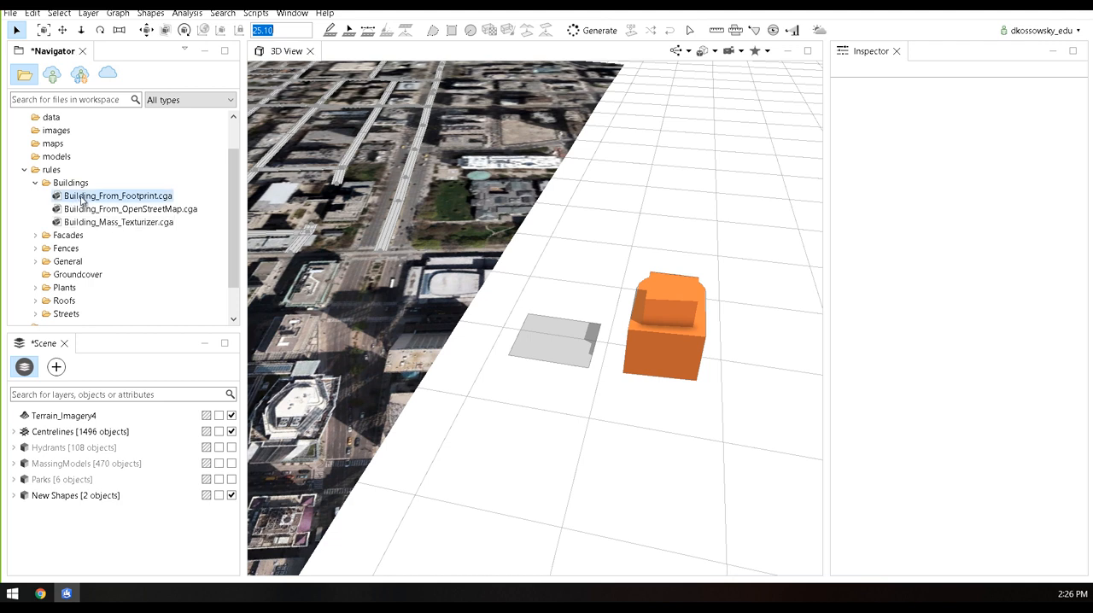
{"action": "left_click_drag", "start_coordinate": [101, 198], "coordinate": [556, 339]}
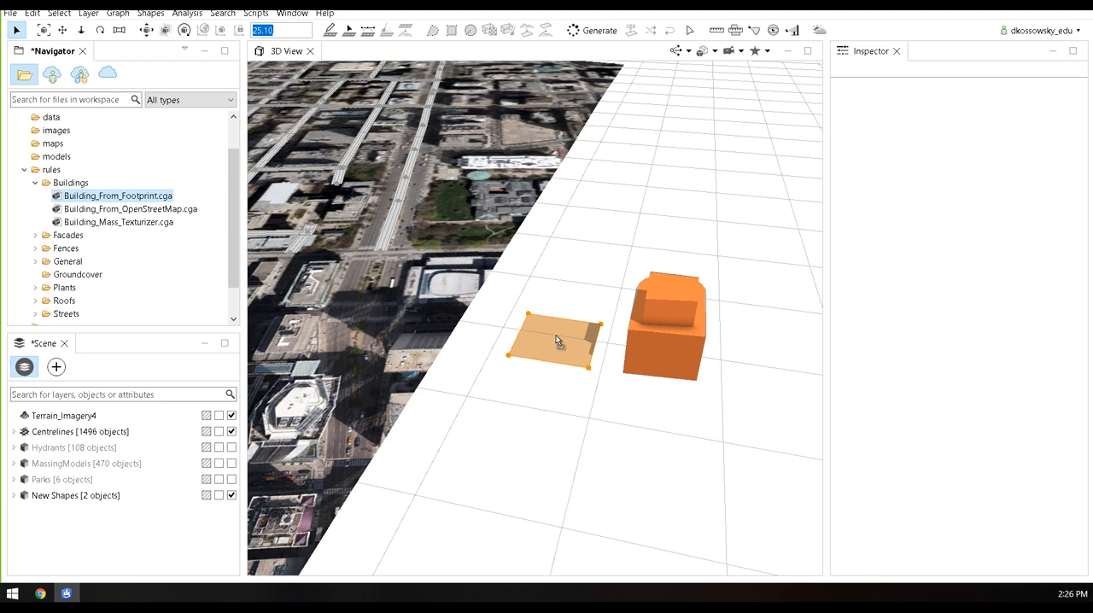
Examine the full height and setbacks of the tower generated from the rectangular footprint
{"action": "left_click_drag", "start_coordinate": [556, 335], "coordinate": [517, 307]}
{"action": "scroll", "coordinate": [519, 304], "scroll_direction": "down", "scroll_amount": 3}
{"action": "middle_click_drag", "start_coordinate": [595, 264], "coordinate": [589, 359]}
{"action": "scroll", "coordinate": [589, 359], "scroll_direction": "up", "scroll_amount": 3}
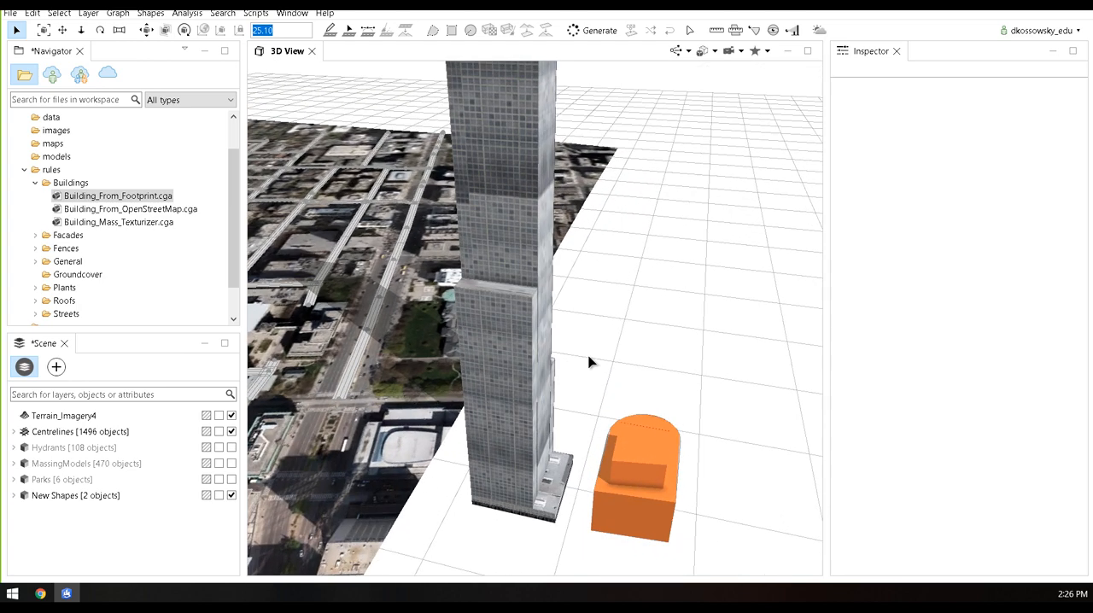
{"action": "scroll", "coordinate": [589, 362], "scroll_direction": "down", "scroll_amount": 5}
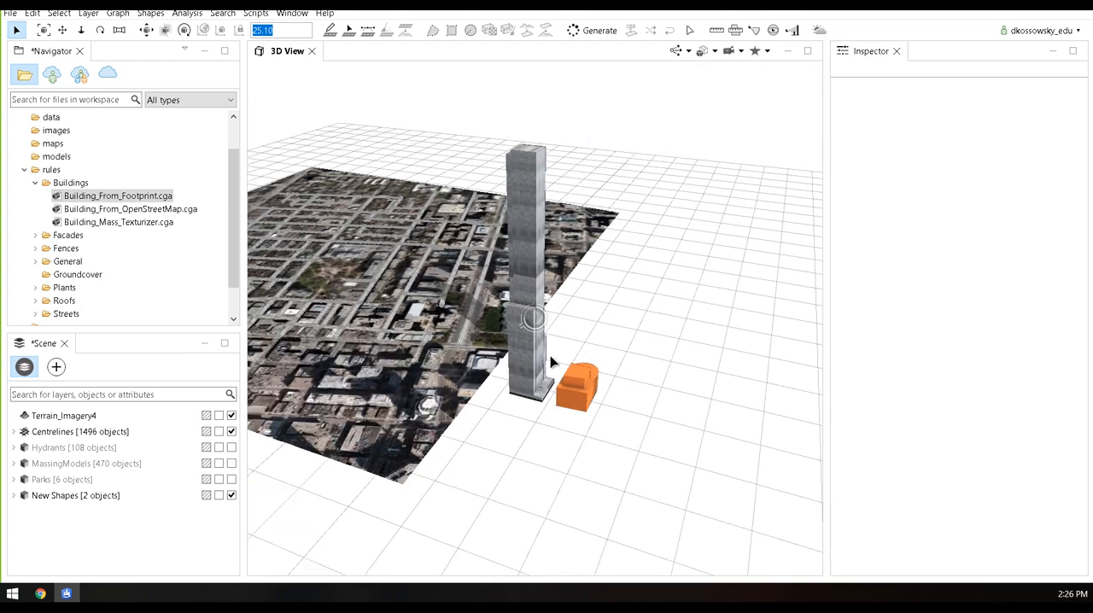
{"action": "scroll", "coordinate": [533, 343], "scroll_direction": "up", "scroll_amount": 3}
{"action": "middle_click_drag", "start_coordinate": [527, 360], "coordinate": [526, 422]}
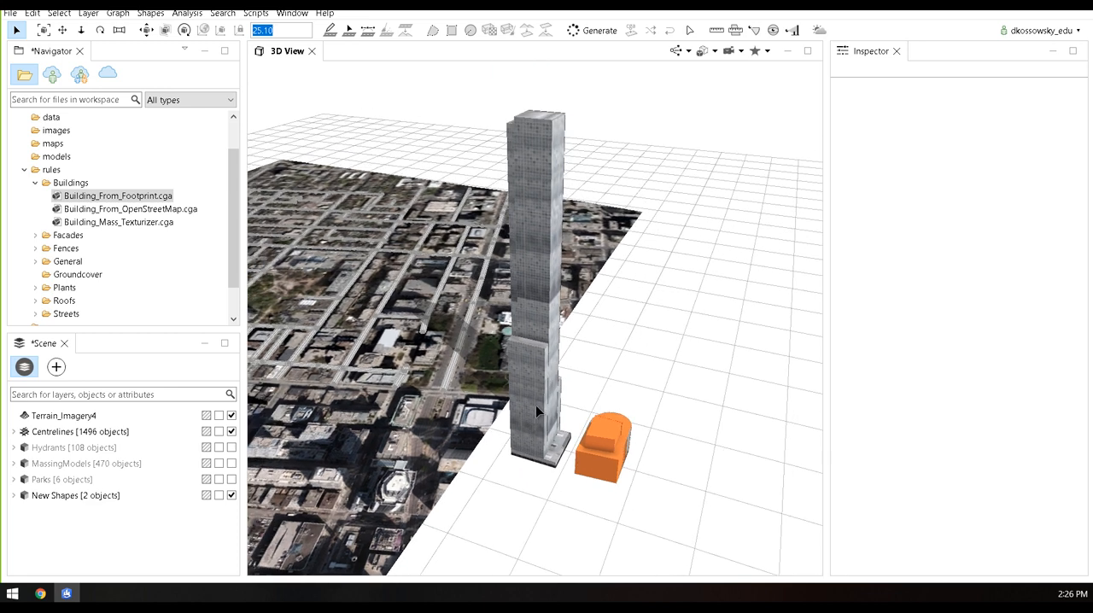
Select the footprint-generated tower and set its Eave_Ht to 50
{"action": "left_click", "coordinate": [535, 405]}
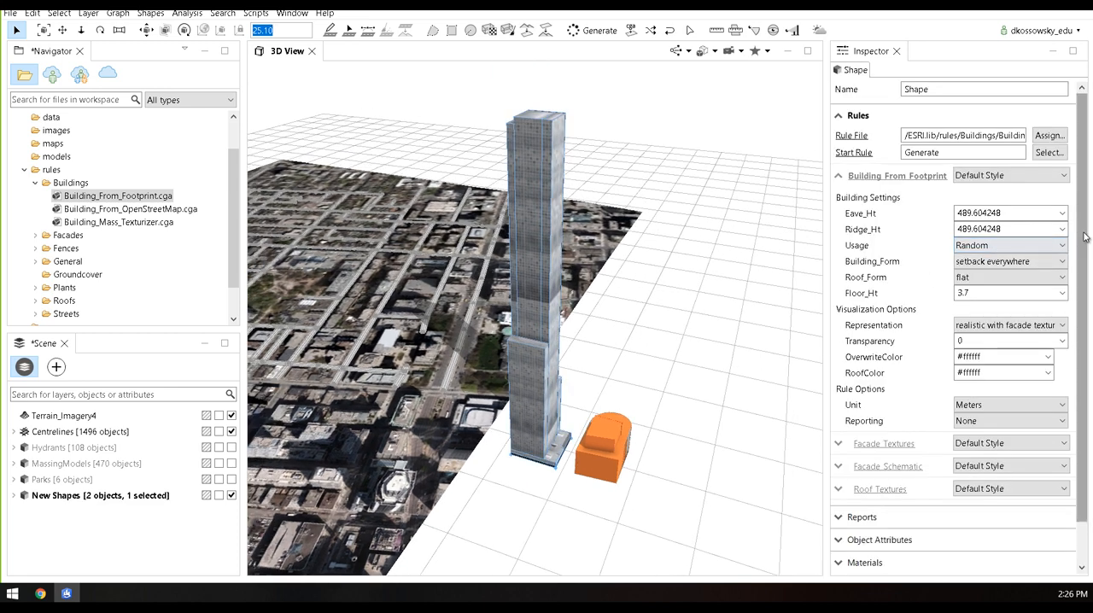
{"action": "left_click_drag", "start_coordinate": [1085, 237], "coordinate": [1088, 274]}
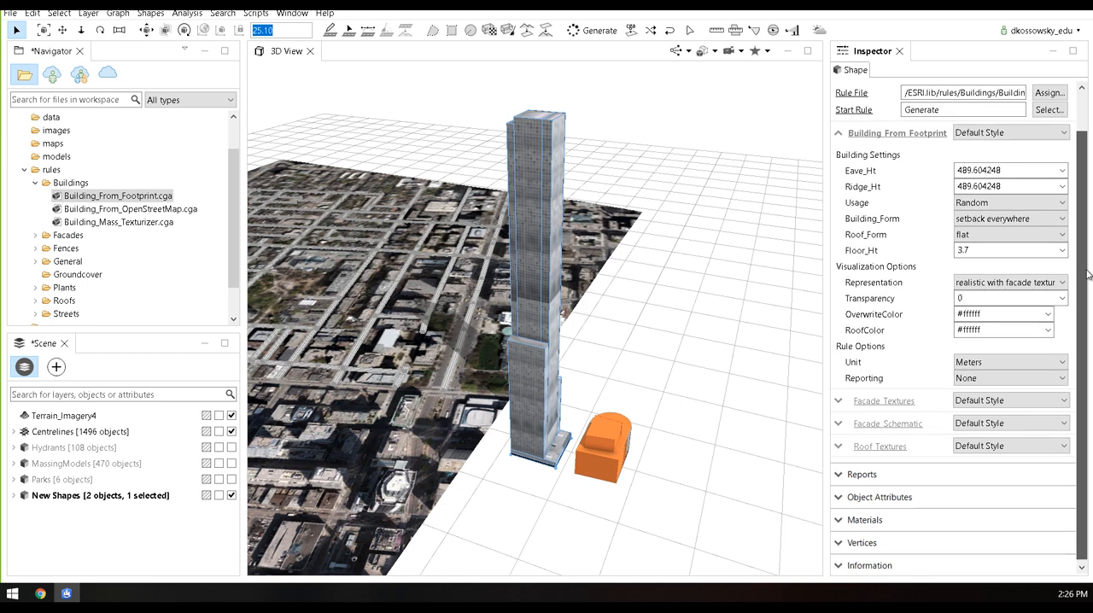
{"action": "mouse_move", "coordinate": [865, 173]}
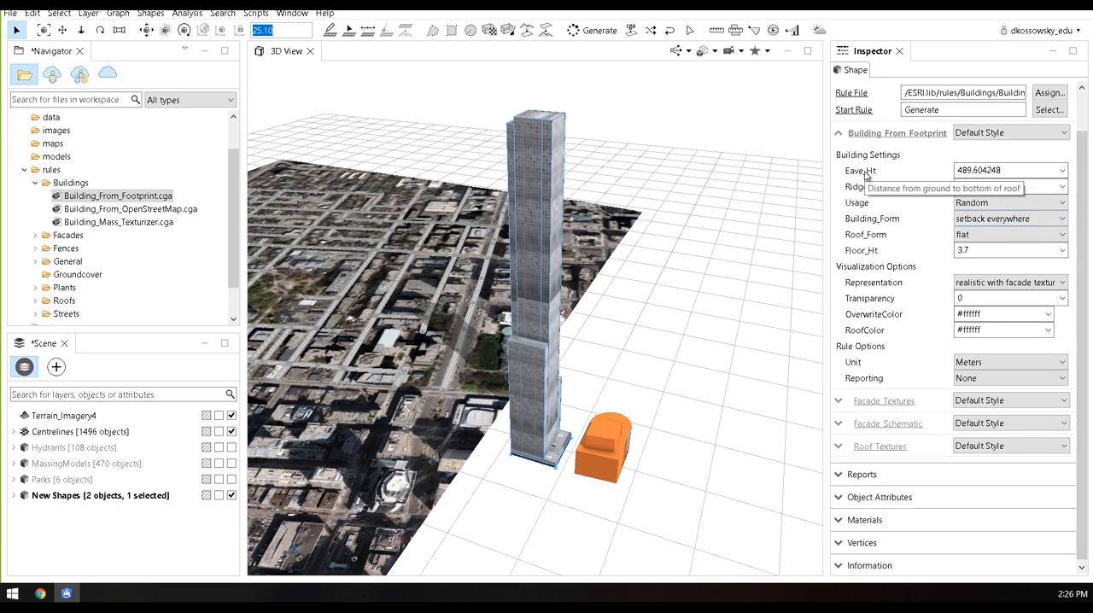
{"action": "left_click", "coordinate": [984, 171]}
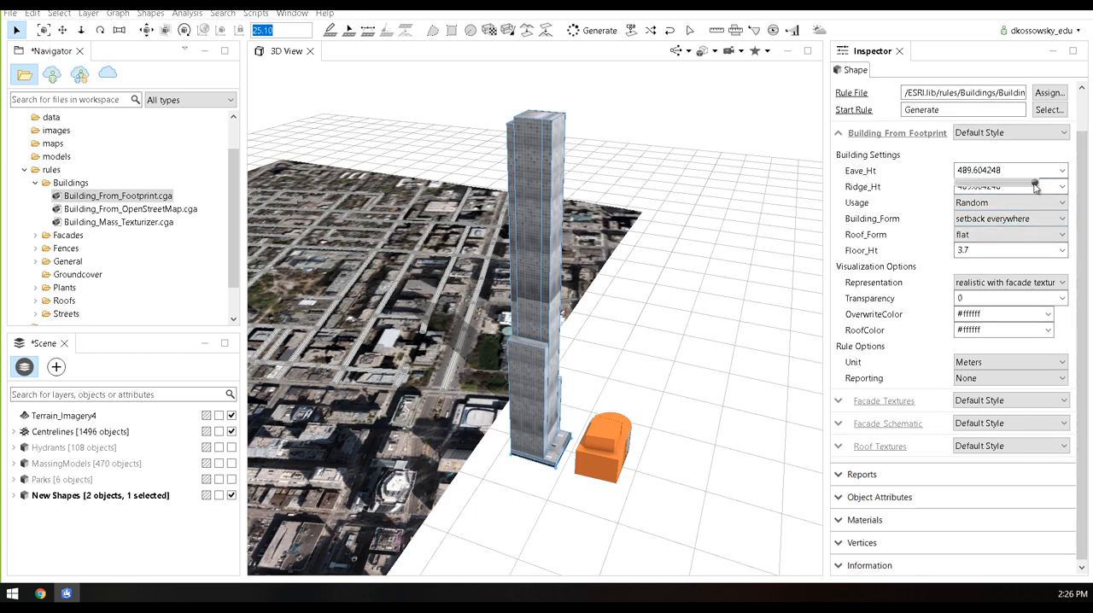
{"action": "left_click_drag", "start_coordinate": [1036, 187], "coordinate": [973, 185]}
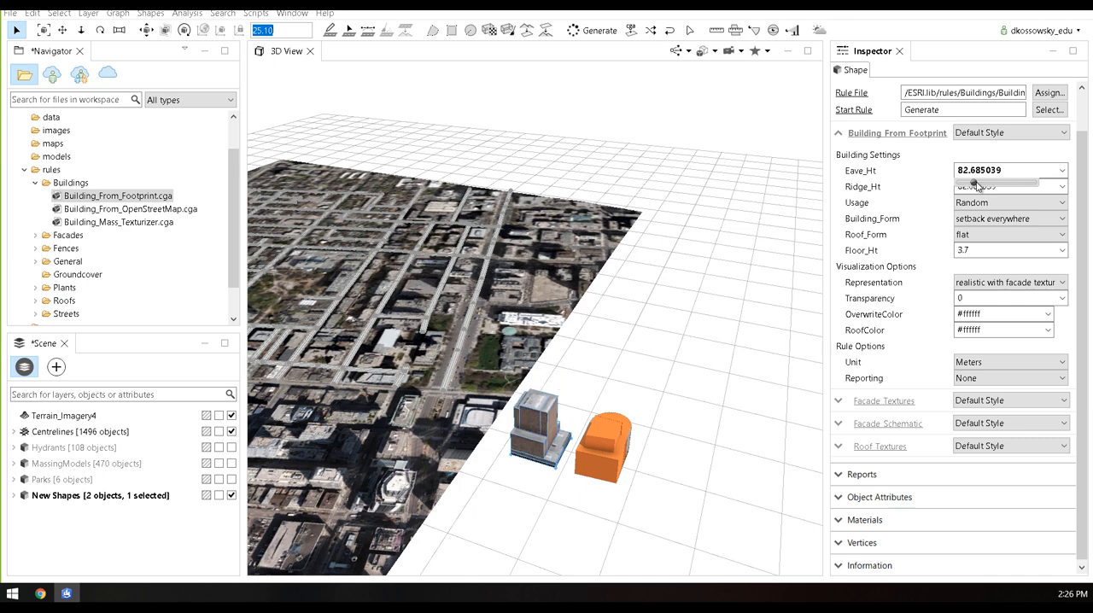
{"action": "left_click", "coordinate": [1010, 172]}
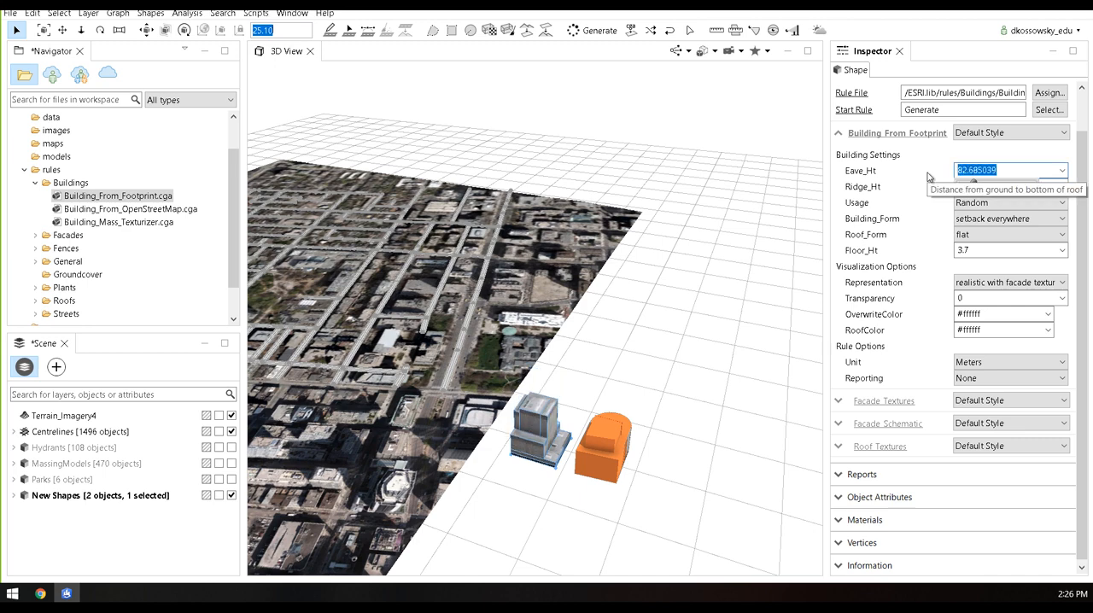
{"action": "key", "text": "Return"}
Try an Eave_Ht of about 78.3 on the footprint-generated building and set it back to 50
{"action": "scroll", "coordinate": [531, 477], "scroll_direction": "up", "scroll_amount": 5}
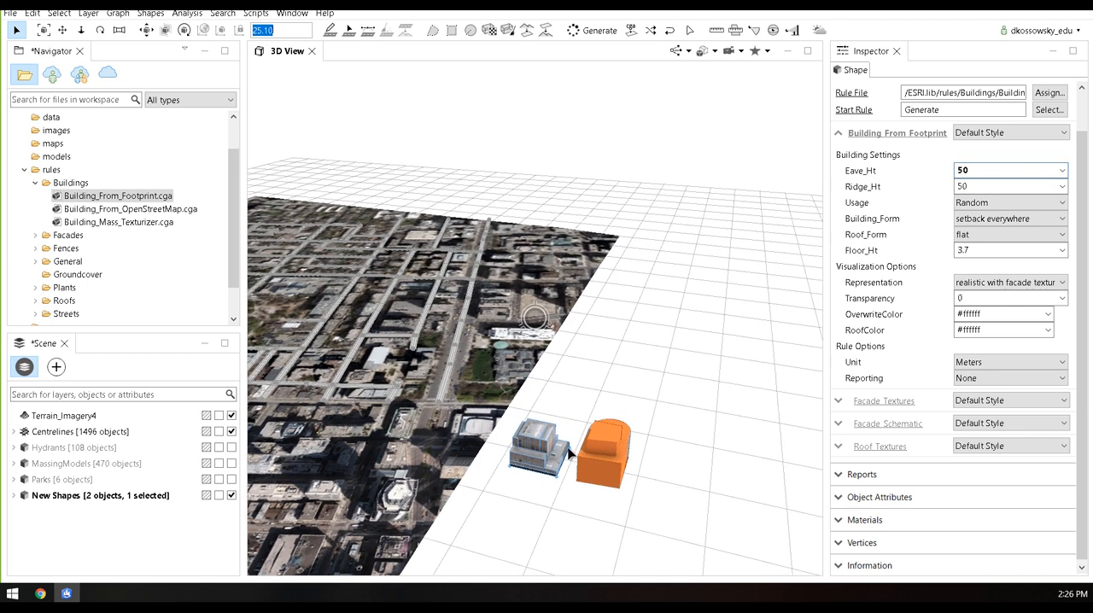
{"action": "scroll", "coordinate": [543, 458], "scroll_direction": "up", "scroll_amount": 5}
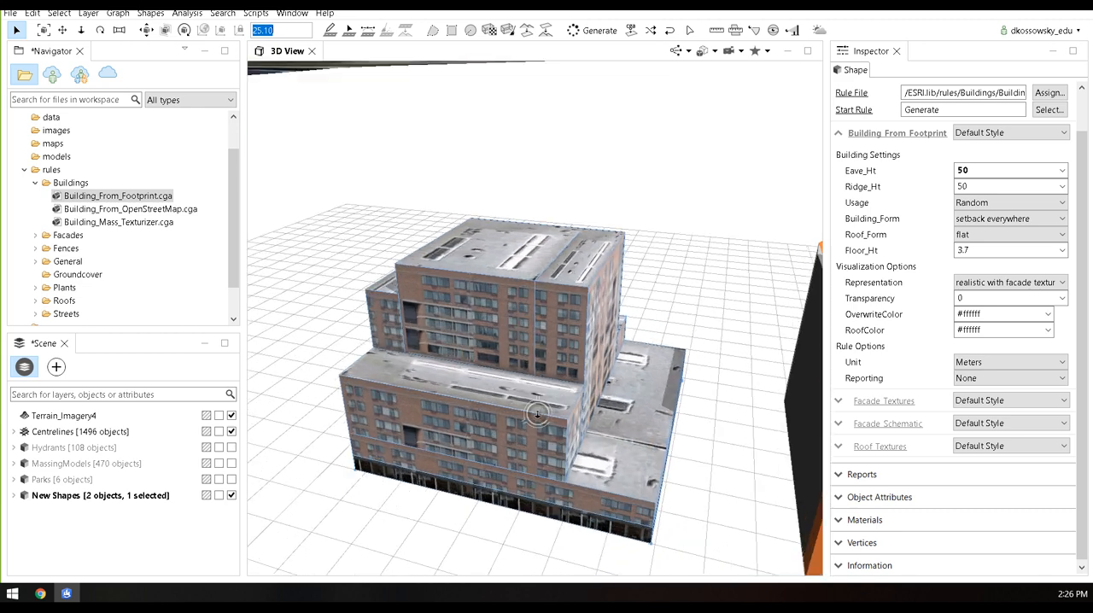
{"action": "left_click", "coordinate": [975, 174]}
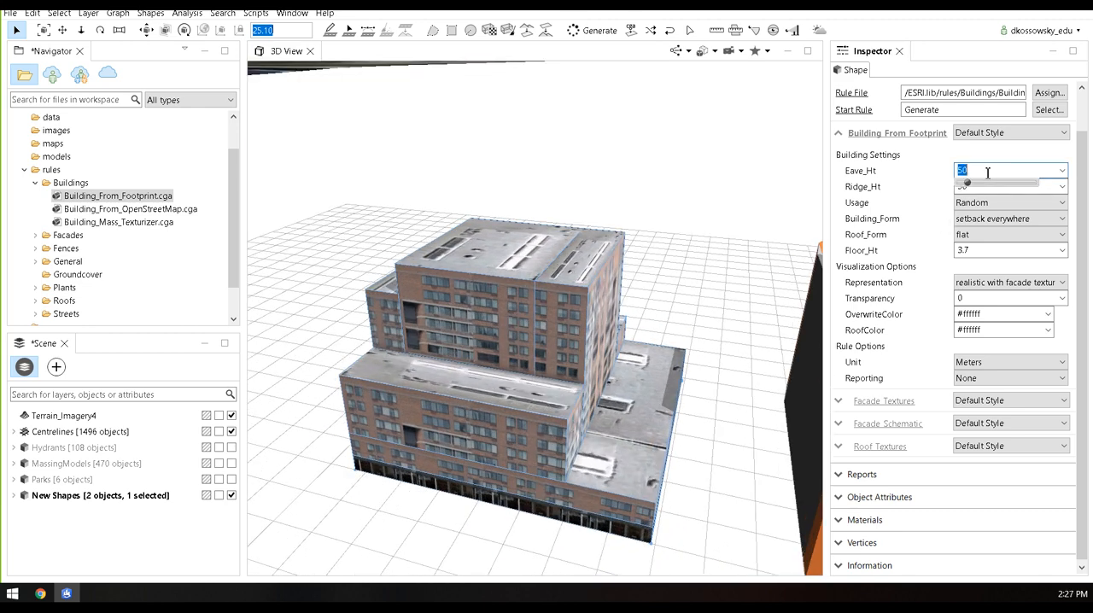
{"action": "left_click_drag", "start_coordinate": [970, 187], "coordinate": [974, 186]}
{"action": "left_click", "coordinate": [1010, 170]}
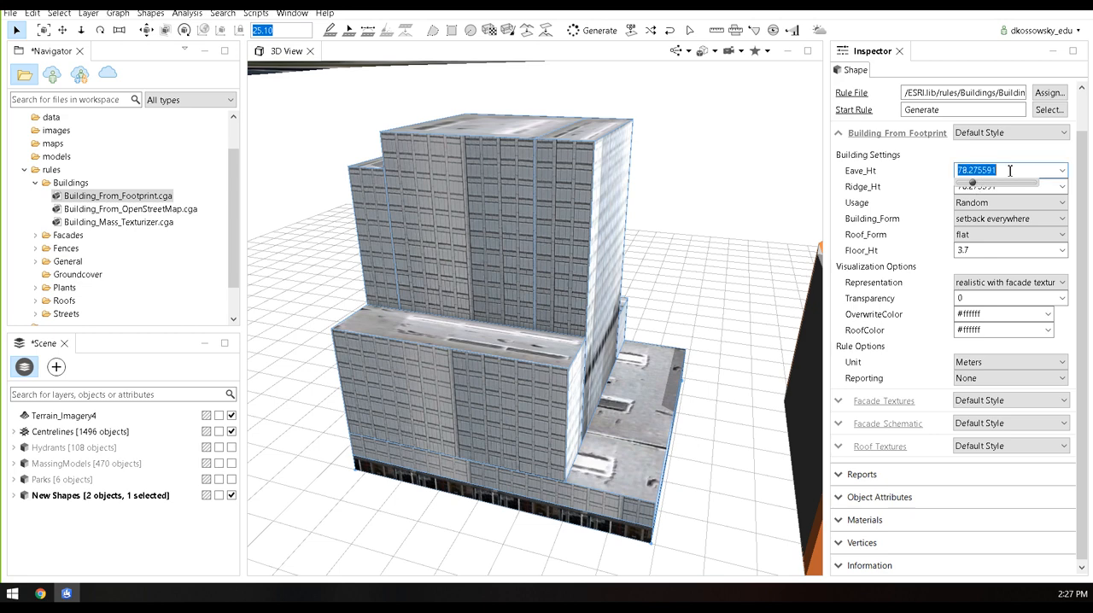
{"action": "type", "text": "0"}
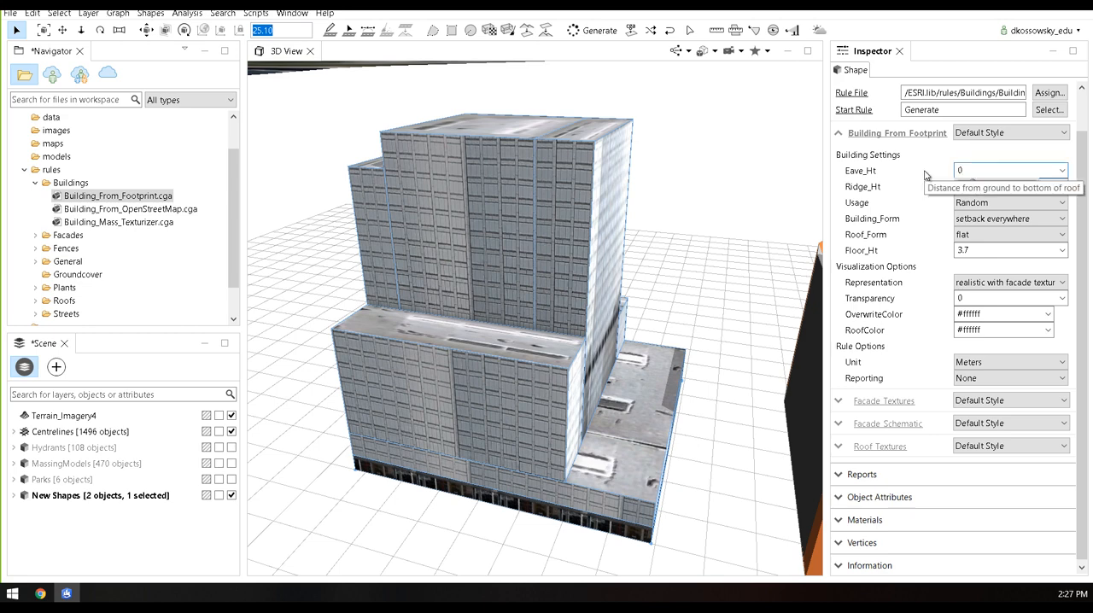
{"action": "type", "text": "0"}
{"action": "key", "text": "Return"}
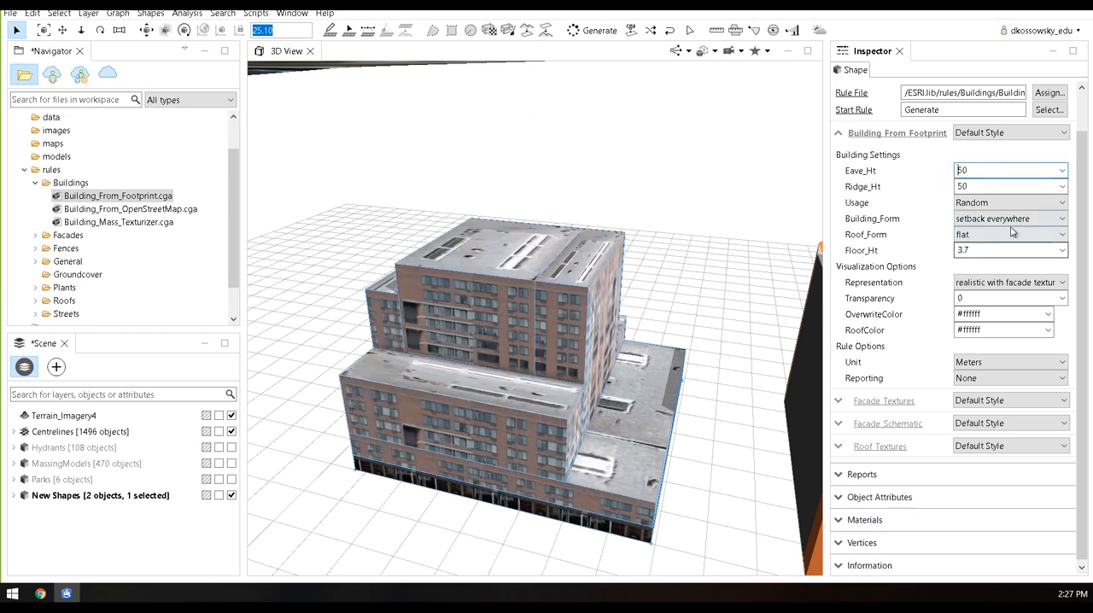
Try Residential as the building's Usage and switch it to Office
{"action": "left_click", "coordinate": [1003, 203]}
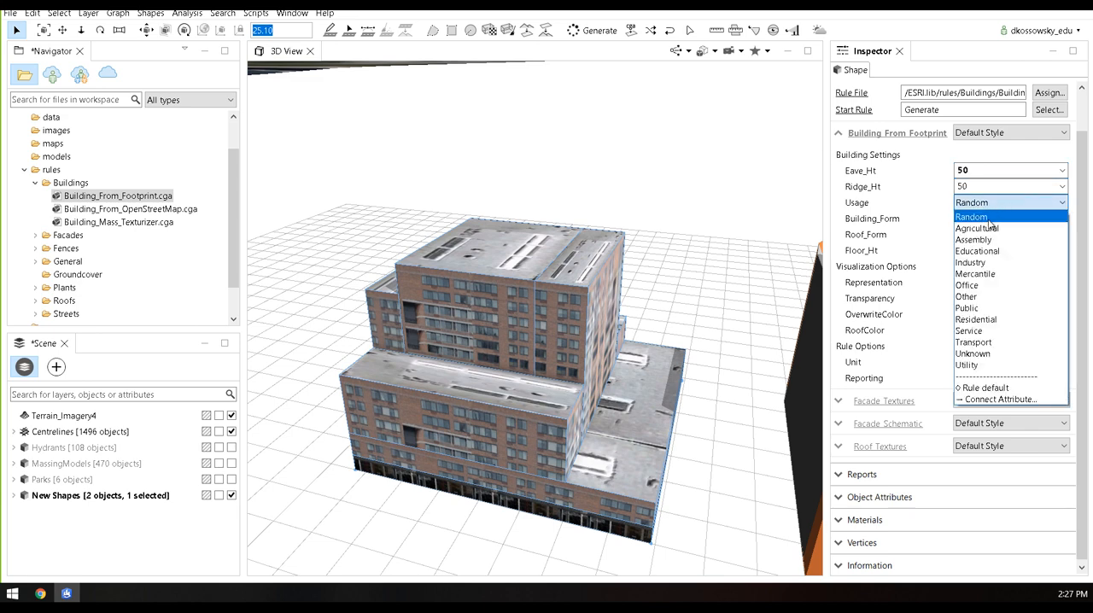
{"action": "left_click", "coordinate": [983, 321]}
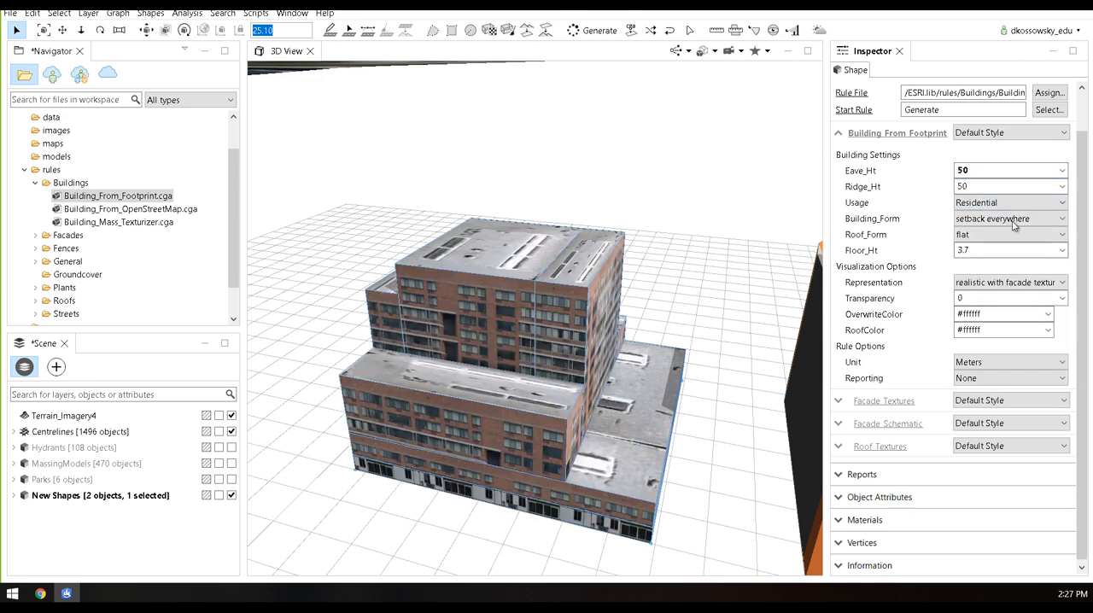
{"action": "left_click", "coordinate": [997, 204]}
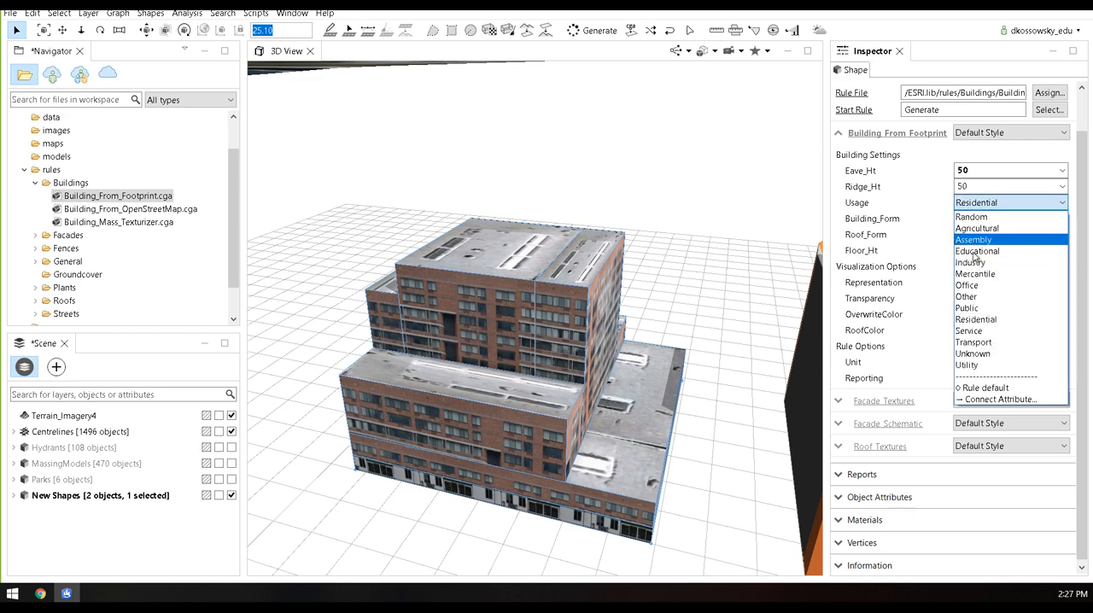
{"action": "left_click", "coordinate": [972, 286]}
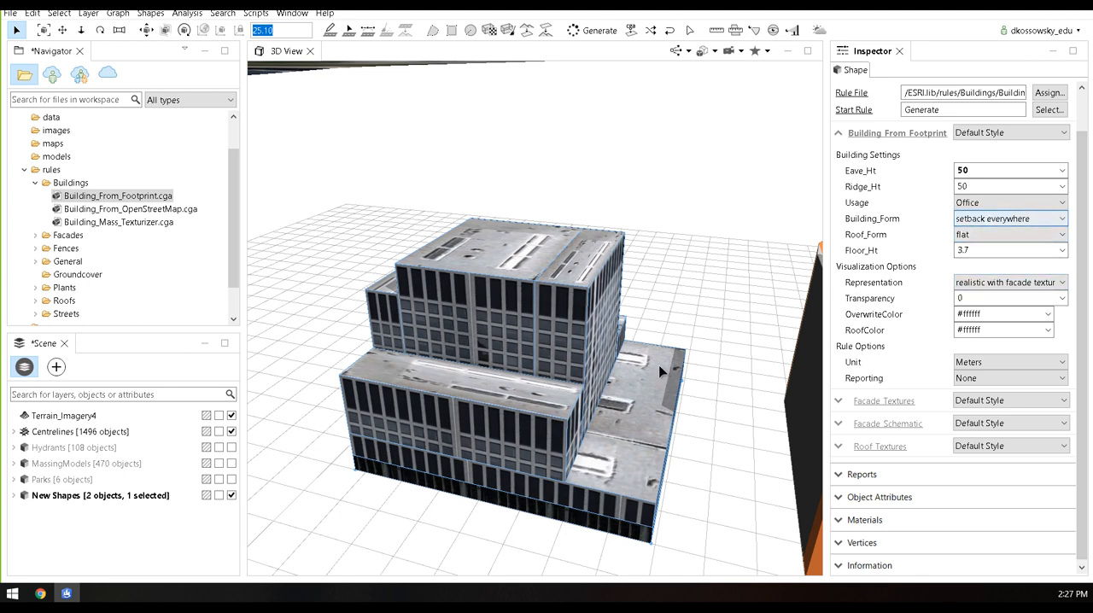
Set the building's Building_Form to extrusion, and try schematic facades before switching its Representation to solid color
{"action": "left_click", "coordinate": [1025, 221]}
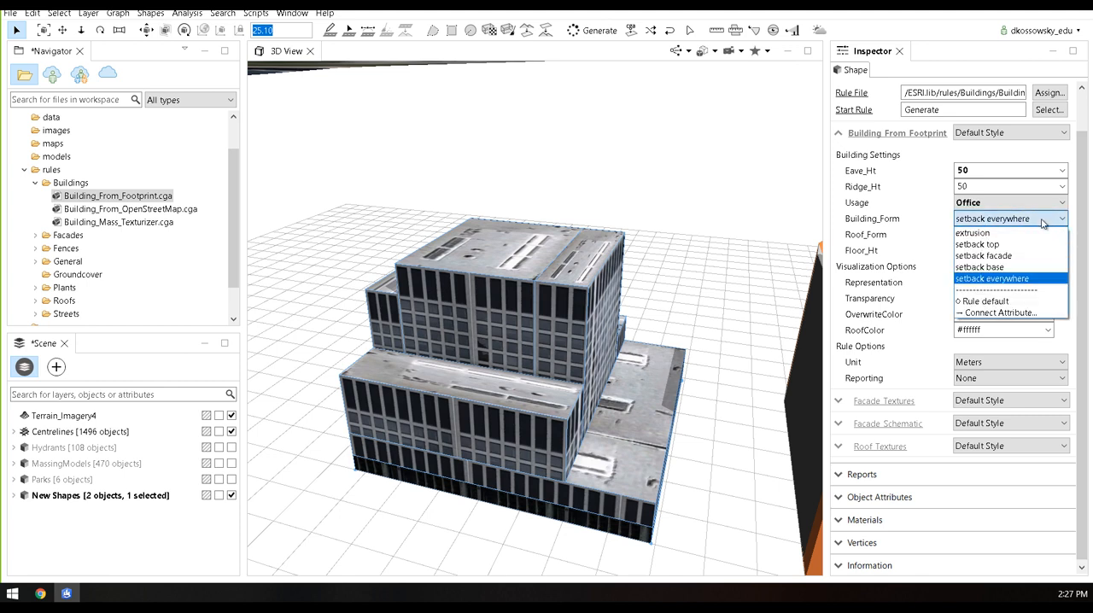
{"action": "left_click", "coordinate": [1030, 234]}
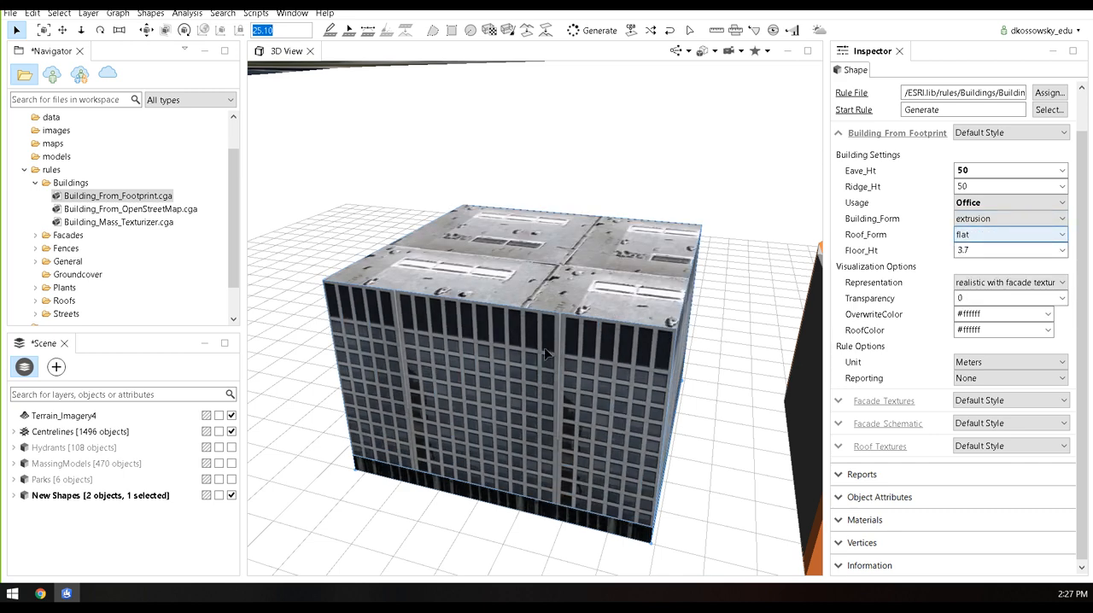
{"action": "left_click", "coordinate": [978, 284]}
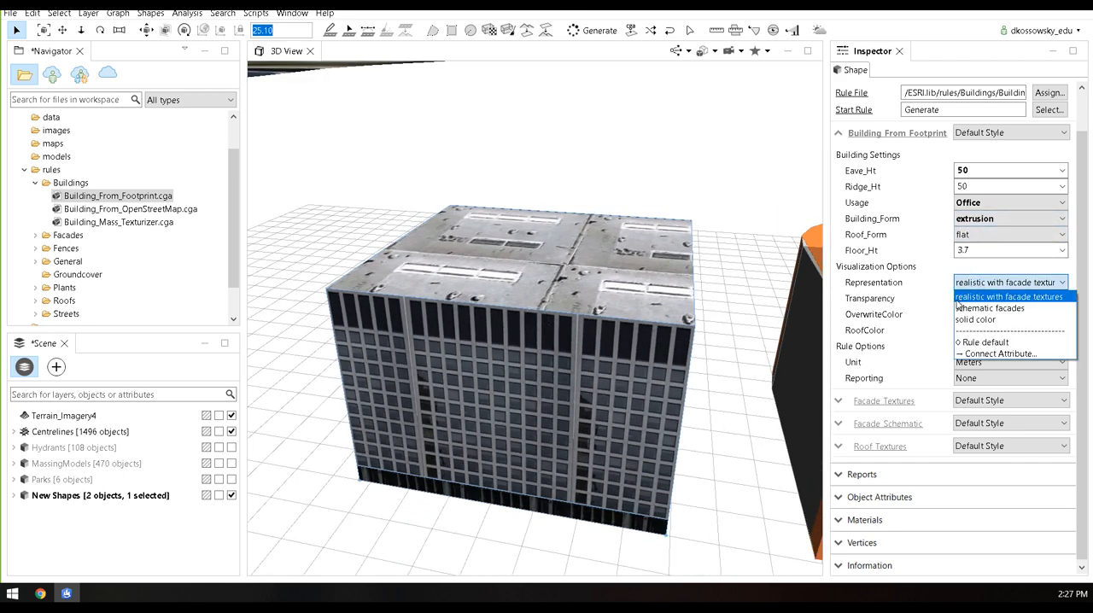
{"action": "left_click", "coordinate": [974, 309]}
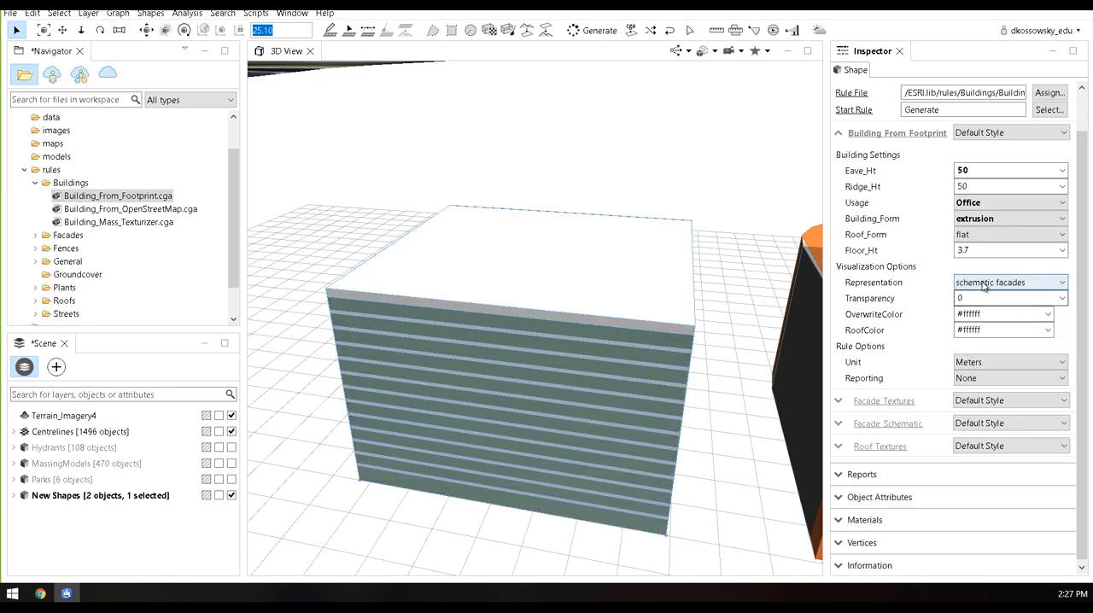
{"action": "left_click", "coordinate": [984, 286]}
{"action": "left_click", "coordinate": [983, 321]}
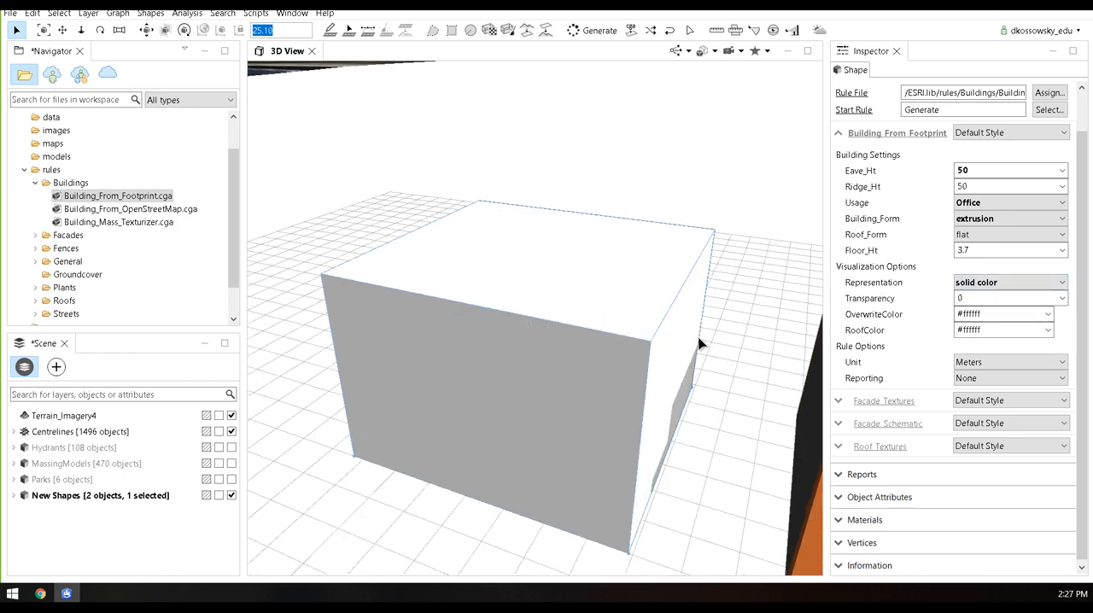
Select both demonstration buildings beside the terrain together and delete them
{"action": "scroll", "coordinate": [699, 344], "scroll_direction": "down", "scroll_amount": 5}
{"action": "middle_click_drag", "start_coordinate": [597, 389], "coordinate": [640, 425]}
{"action": "scroll", "coordinate": [730, 442], "scroll_direction": "down", "scroll_amount": 3}
{"action": "left_click", "coordinate": [685, 414]}
{"action": "left_click_drag", "start_coordinate": [734, 451], "coordinate": [569, 302]}
{"action": "key", "text": "Delete"}
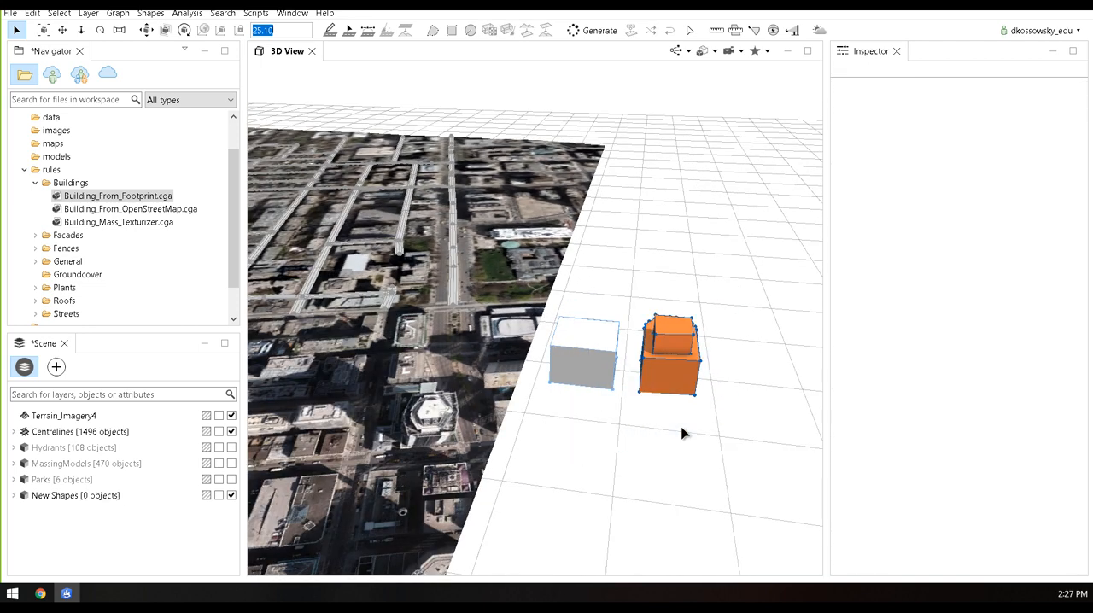
Collapse the Buildings rules folder and make the MassingModels layer visible on the terrain
{"action": "middle_click_drag", "start_coordinate": [509, 370], "coordinate": [621, 417]}
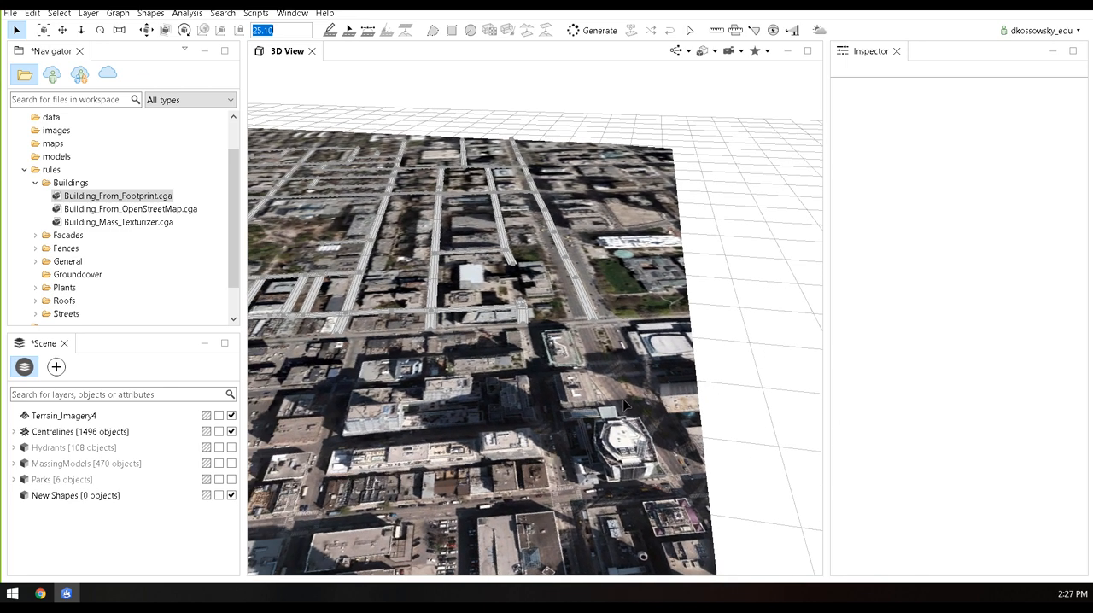
{"action": "scroll", "coordinate": [621, 418], "scroll_direction": "down", "scroll_amount": 4}
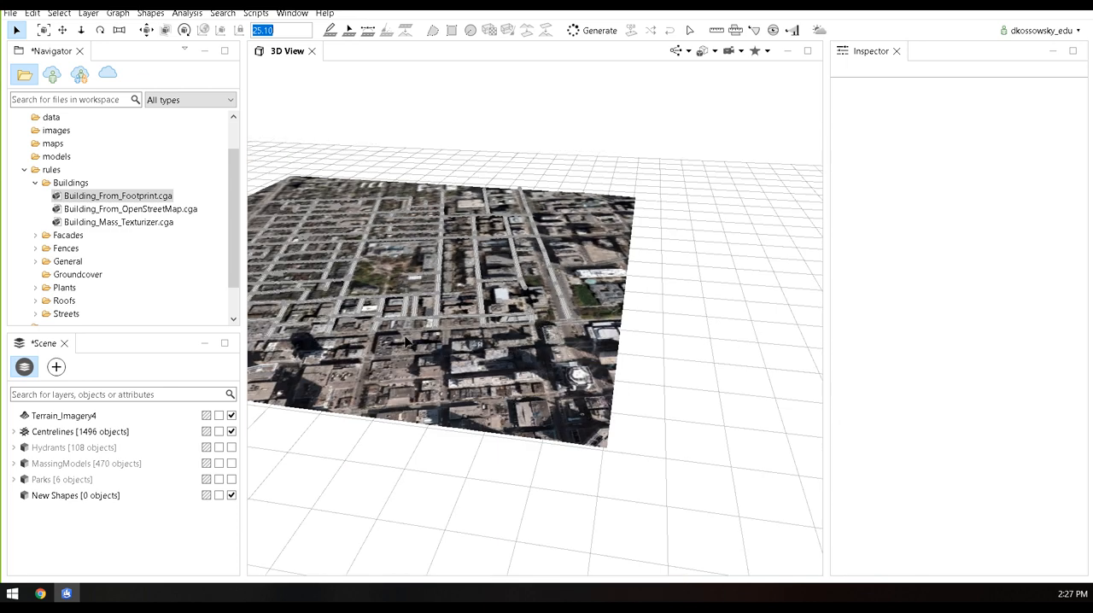
{"action": "left_click", "coordinate": [35, 183]}
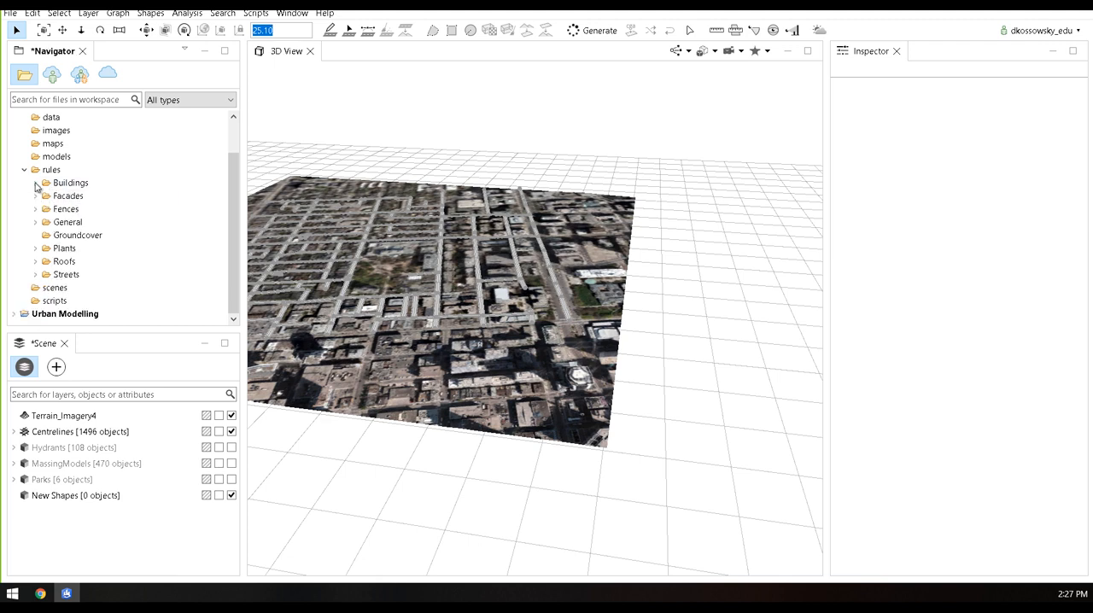
{"action": "left_click", "coordinate": [231, 463]}
{"action": "middle_click_drag", "start_coordinate": [429, 318], "coordinate": [534, 338]}
{"action": "scroll", "coordinate": [516, 300], "scroll_direction": "up", "scroll_amount": 4}
{"action": "scroll", "coordinate": [521, 295], "scroll_direction": "up", "scroll_amount": 6}
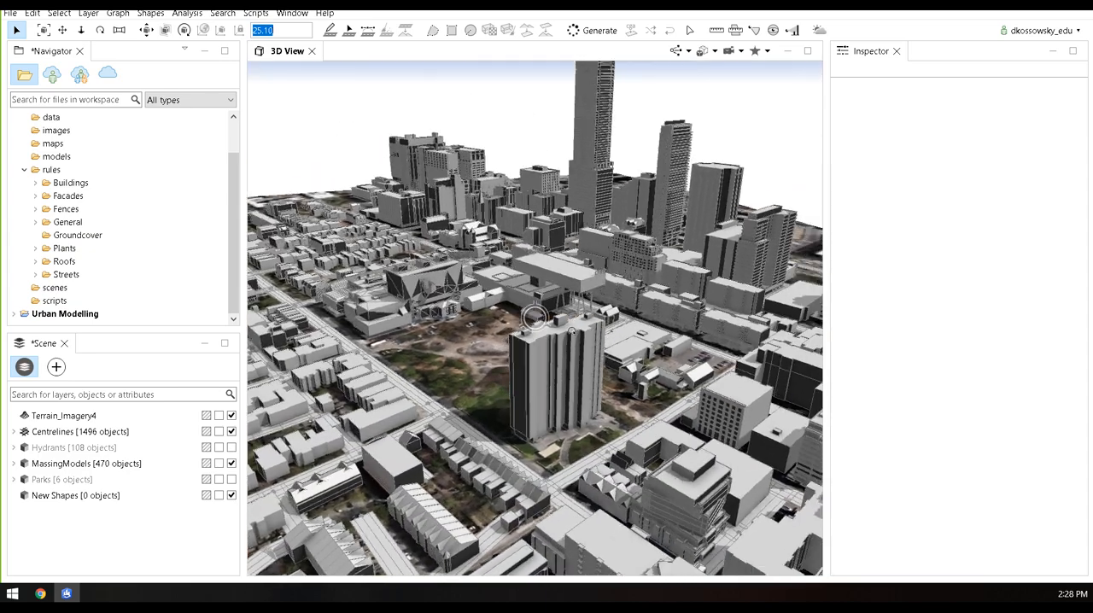
{"action": "mouse_move", "coordinate": [572, 332]}
{"action": "left_mouse_down", "text": "alt"}
{"action": "mouse_move", "coordinate": [600, 311]}
{"action": "mouse_move", "coordinate": [542, 310]}
{"action": "mouse_move", "coordinate": [626, 362]}
{"action": "mouse_move", "coordinate": [614, 393]}
{"action": "mouse_move", "coordinate": [608, 383]}
{"action": "left_mouse_up", "text": "alt"}
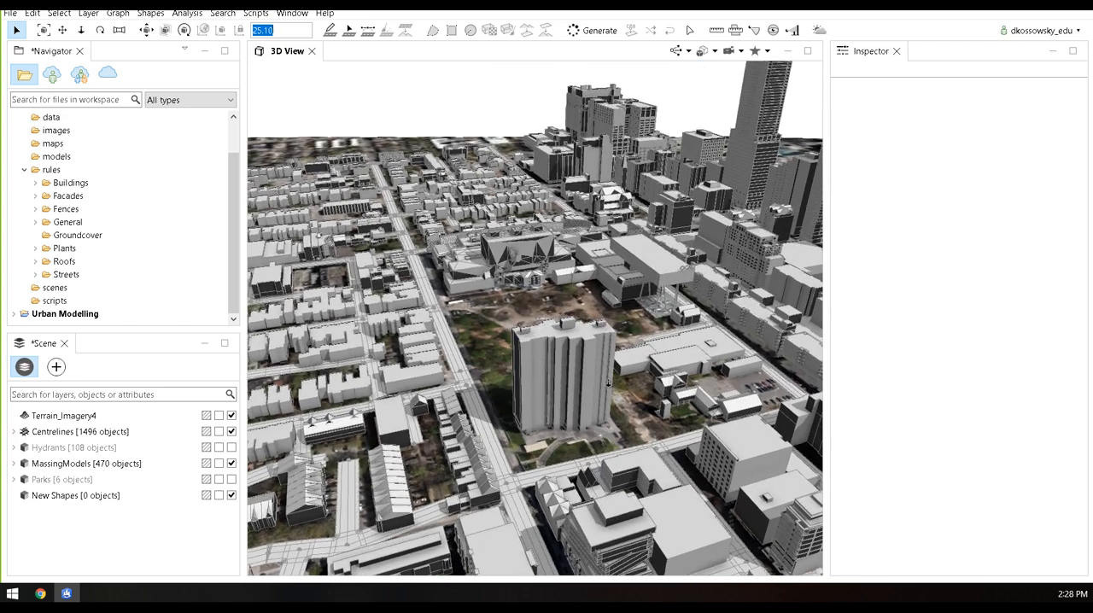
Select all the objects in the MassingModels layer
{"action": "scroll", "coordinate": [608, 382], "scroll_direction": "down", "scroll_amount": 3}
{"action": "middle_click_drag", "start_coordinate": [675, 327], "coordinate": [543, 350]}
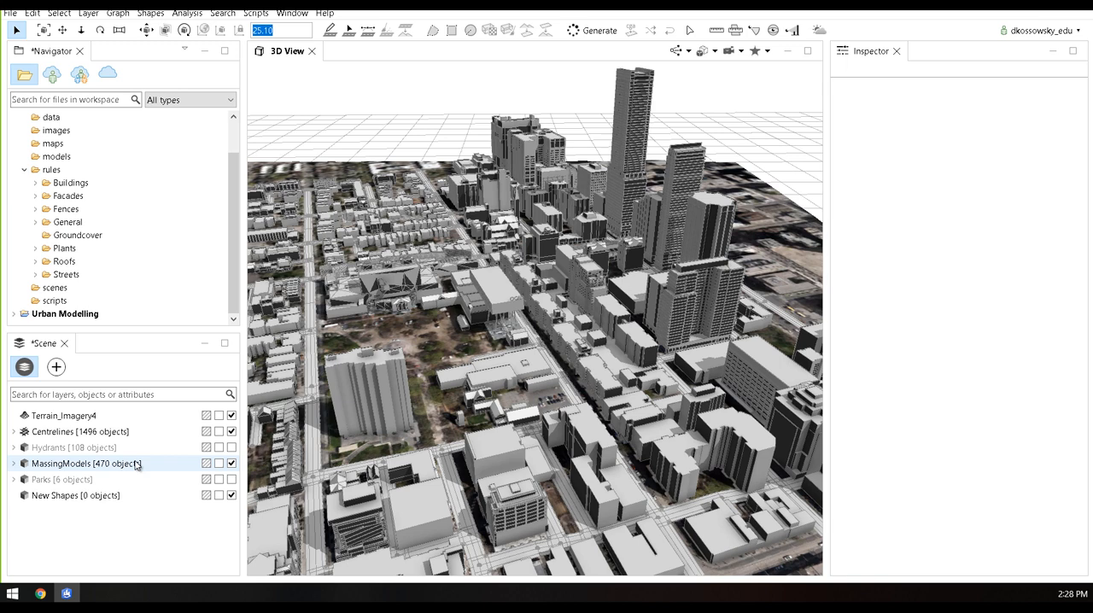
{"action": "left_click", "coordinate": [136, 466]}
{"action": "right_click", "coordinate": [133, 464]}
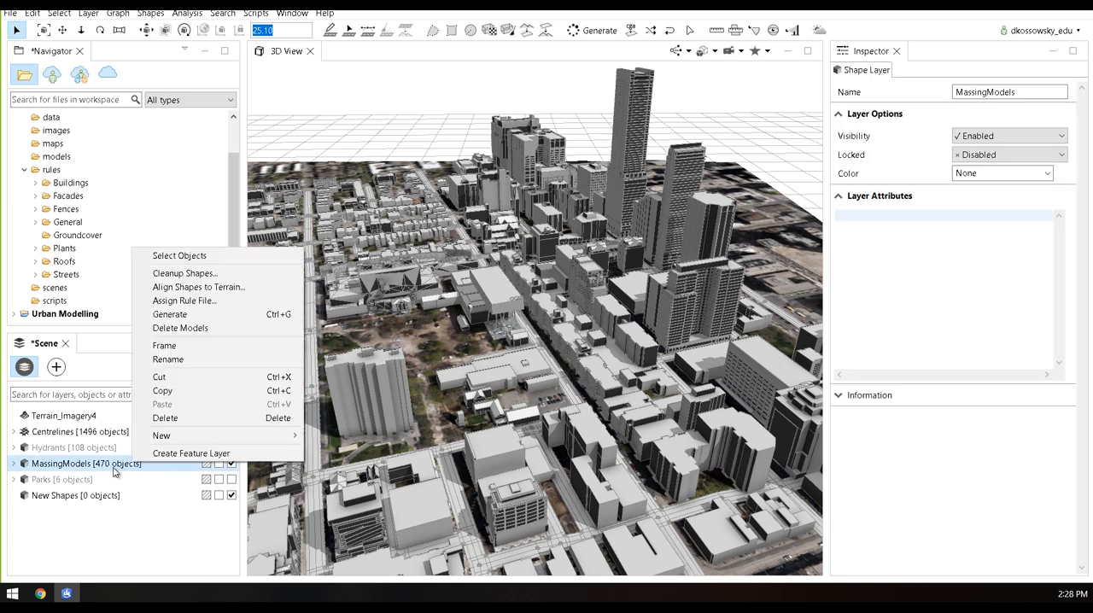
{"action": "left_click", "coordinate": [171, 258]}
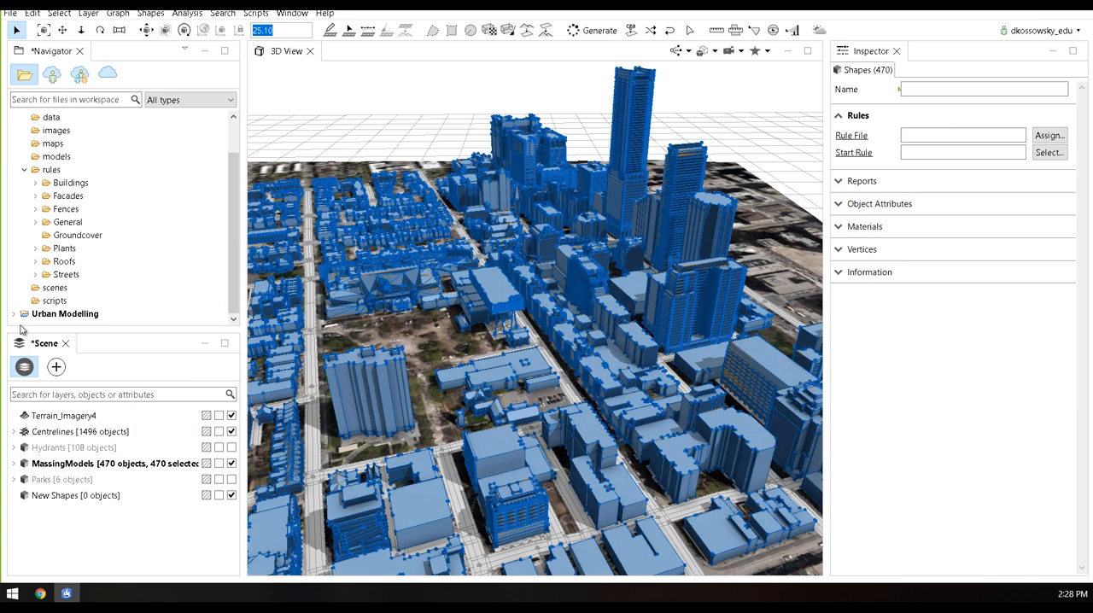
Open BuildingColour.cga from the Urban Modelling project's rules folder and examine the color operation in its Shape rule
{"action": "left_click", "coordinate": [14, 316]}
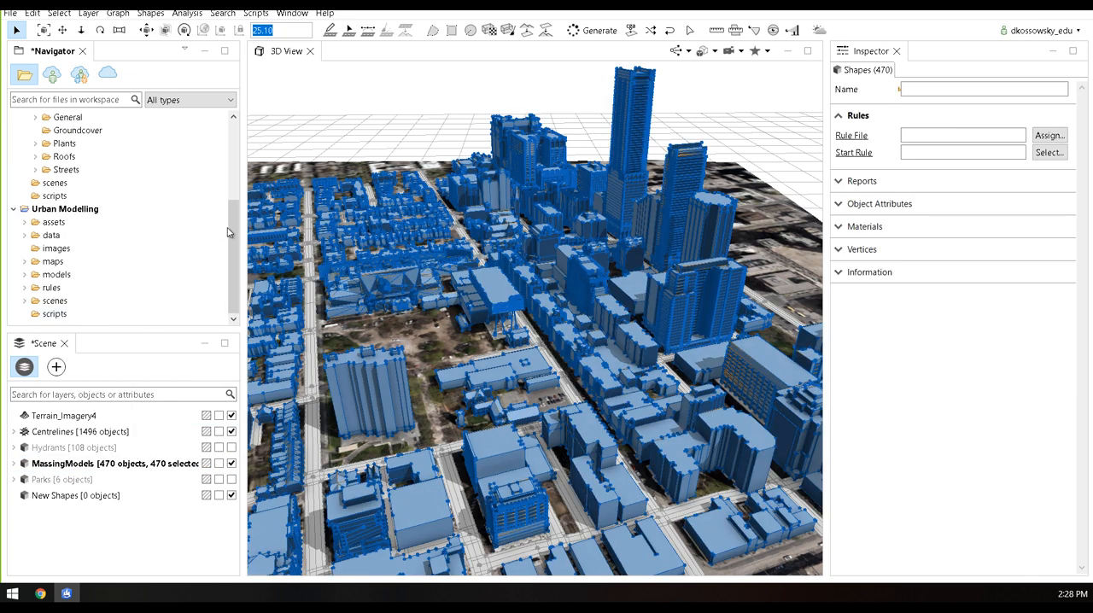
{"action": "left_click", "coordinate": [25, 288]}
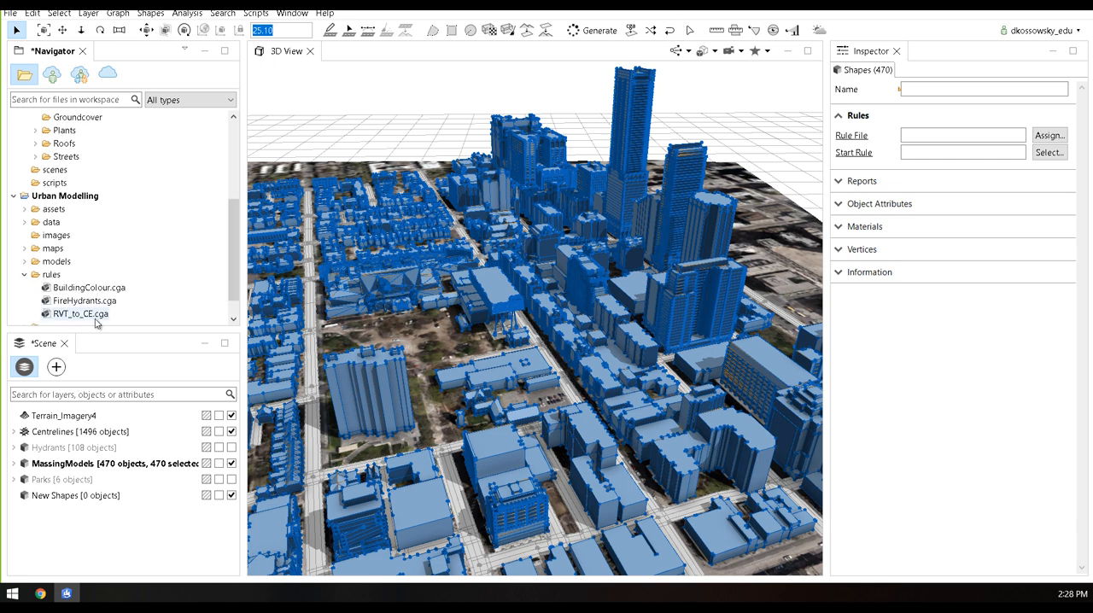
{"action": "double_click", "coordinate": [89, 288]}
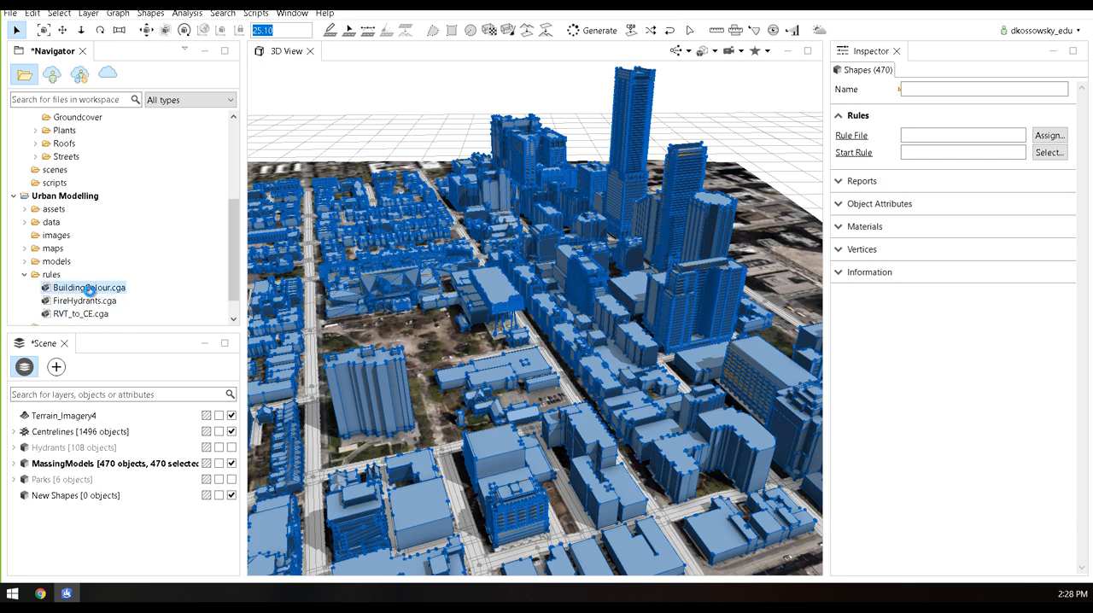
{"action": "left_click_drag", "start_coordinate": [170, 333], "coordinate": [152, 268]}
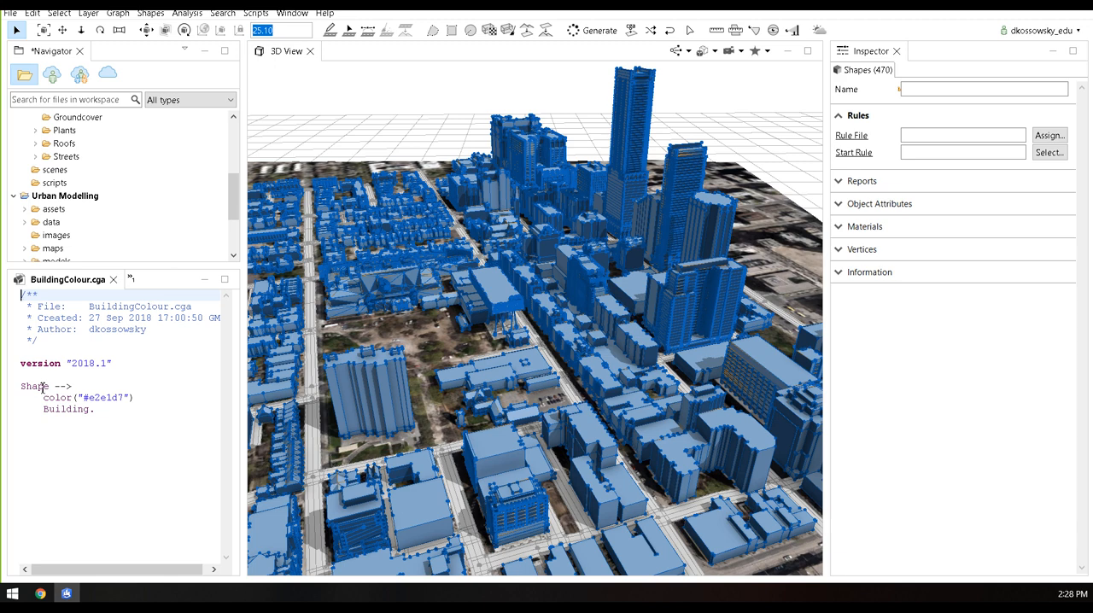
{"action": "left_click_drag", "start_coordinate": [46, 398], "coordinate": [152, 397]}
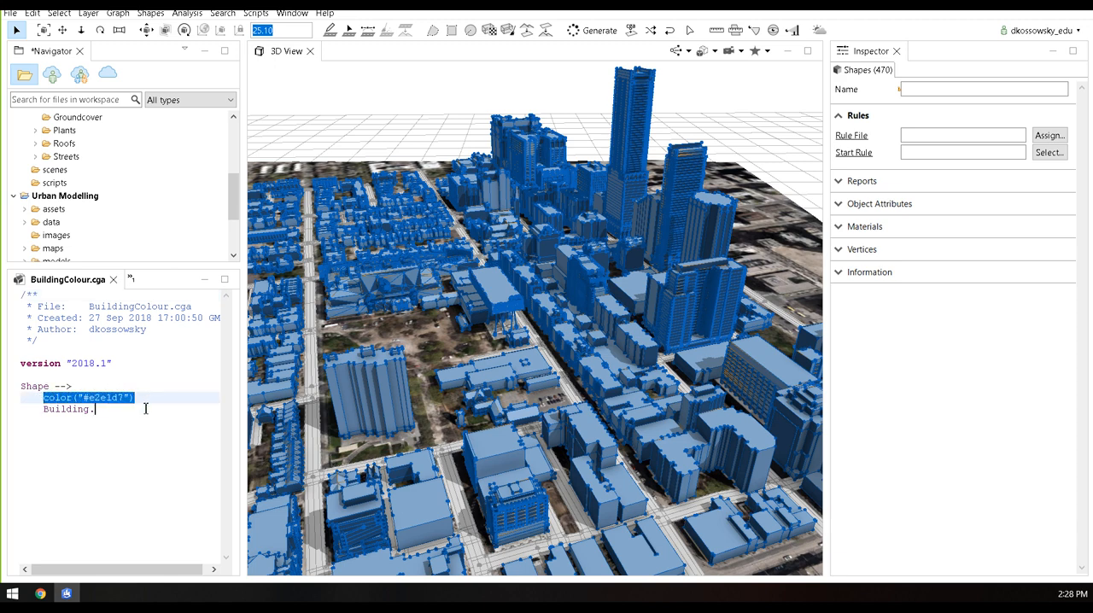
{"action": "left_click", "coordinate": [146, 409]}
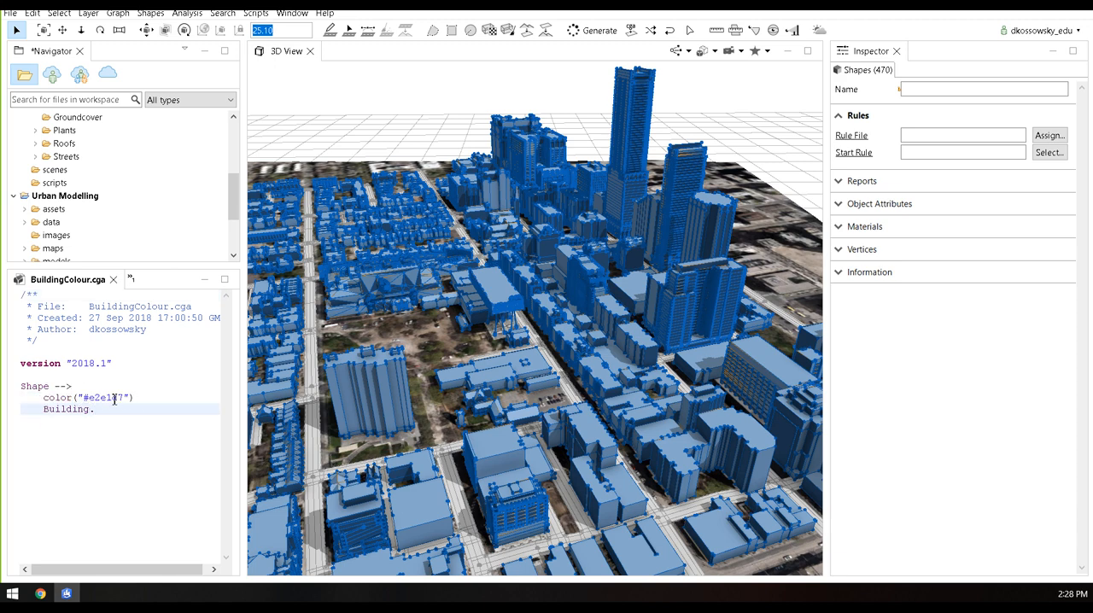
Return to the scene's layer list, assign BuildingColour.cga to the selected massing models and clear the selection
{"action": "left_click", "coordinate": [132, 280]}
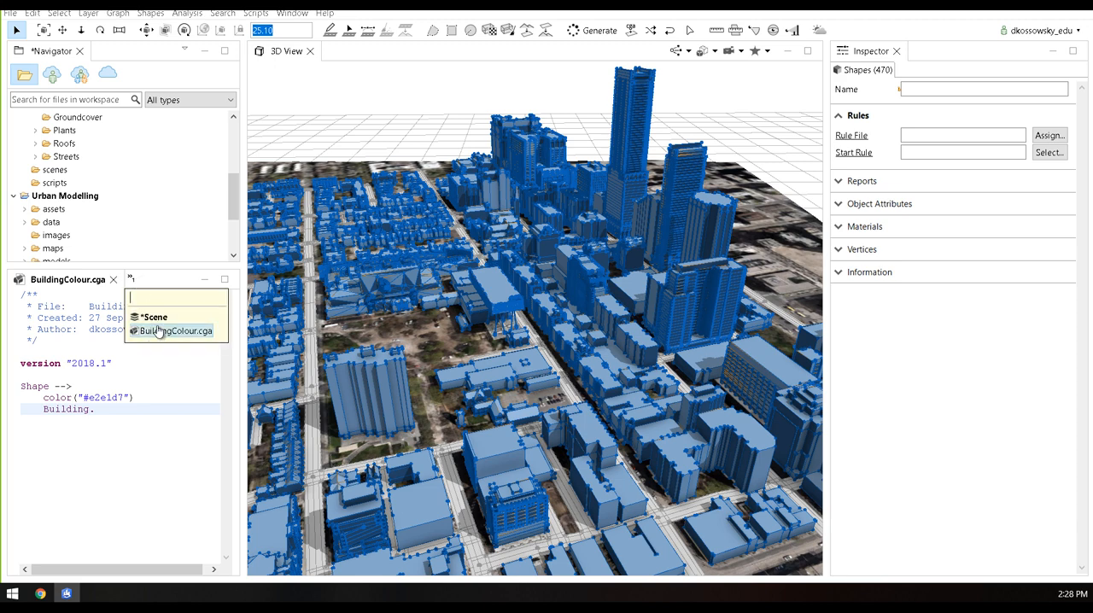
{"action": "left_click", "coordinate": [153, 316]}
{"action": "left_click_drag", "start_coordinate": [145, 262], "coordinate": [146, 309]}
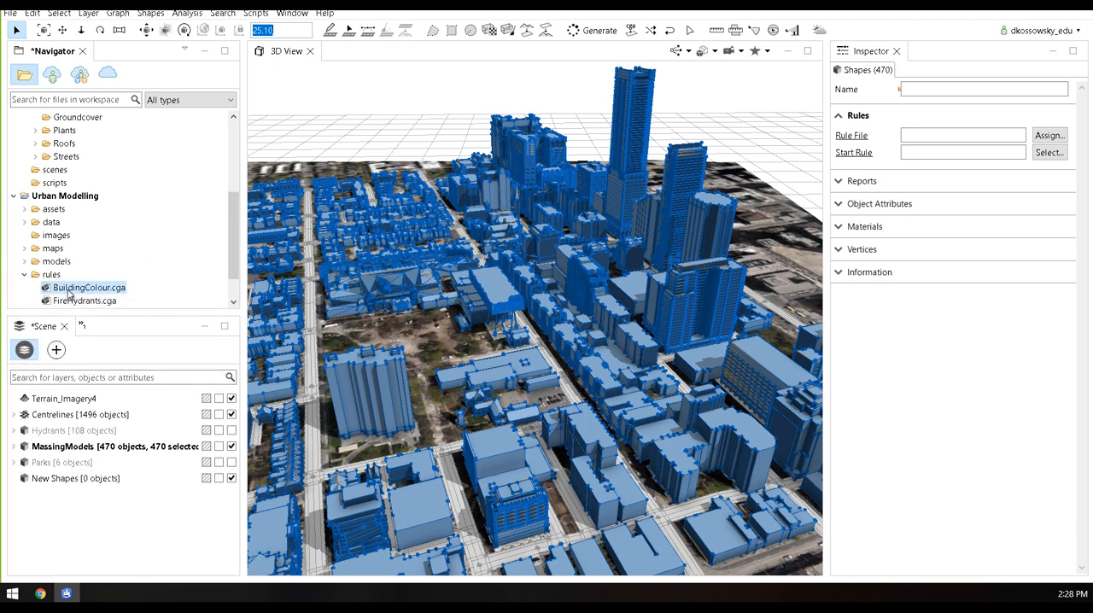
{"action": "left_click_drag", "start_coordinate": [68, 294], "coordinate": [349, 395]}
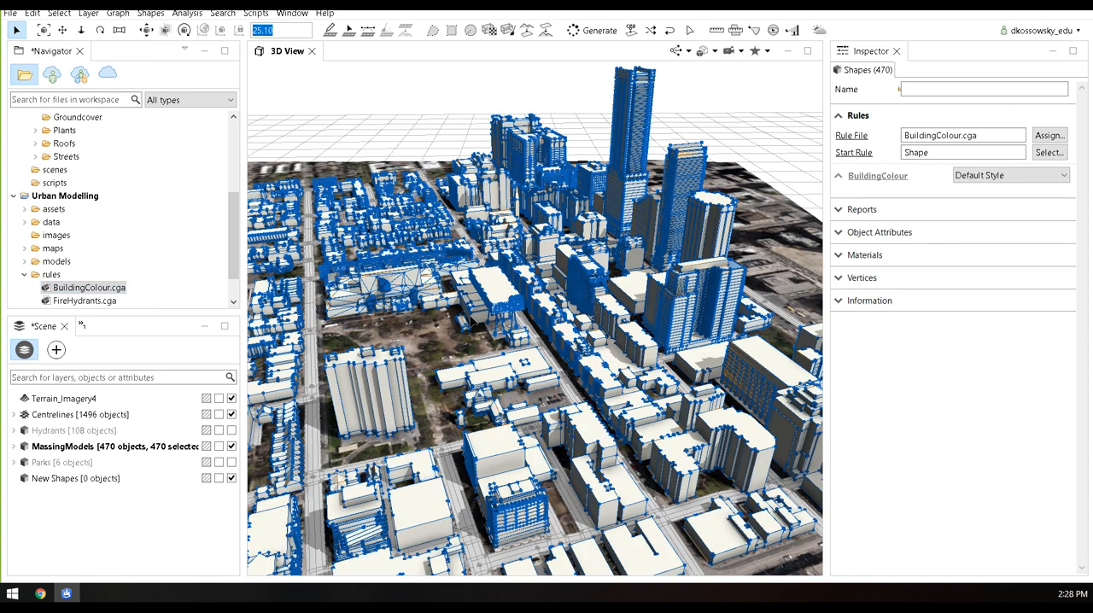
{"action": "left_click", "coordinate": [466, 402]}
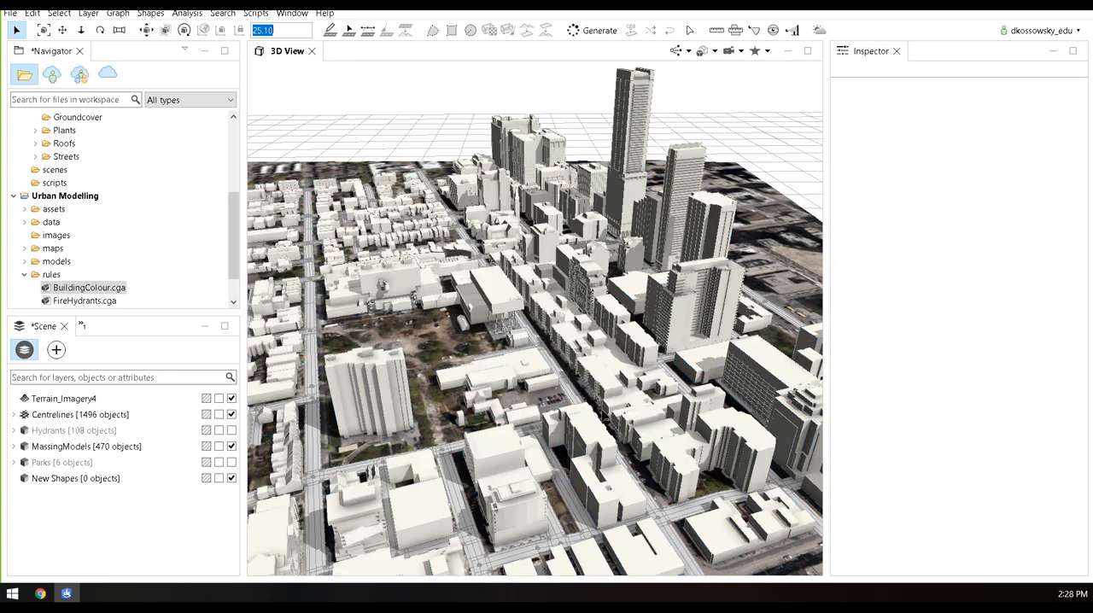
Turn off Shadows and Ambient occlusion in the 3D view
{"action": "middle_click_drag", "start_coordinate": [623, 404], "coordinate": [531, 451]}
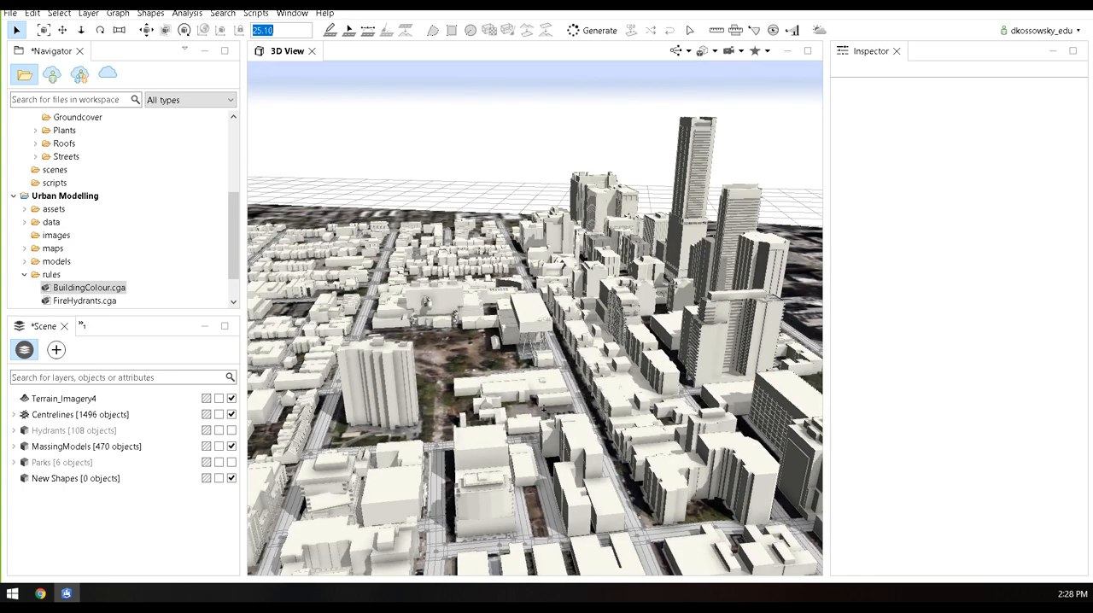
{"action": "scroll", "coordinate": [544, 408], "scroll_direction": "up", "scroll_amount": 2}
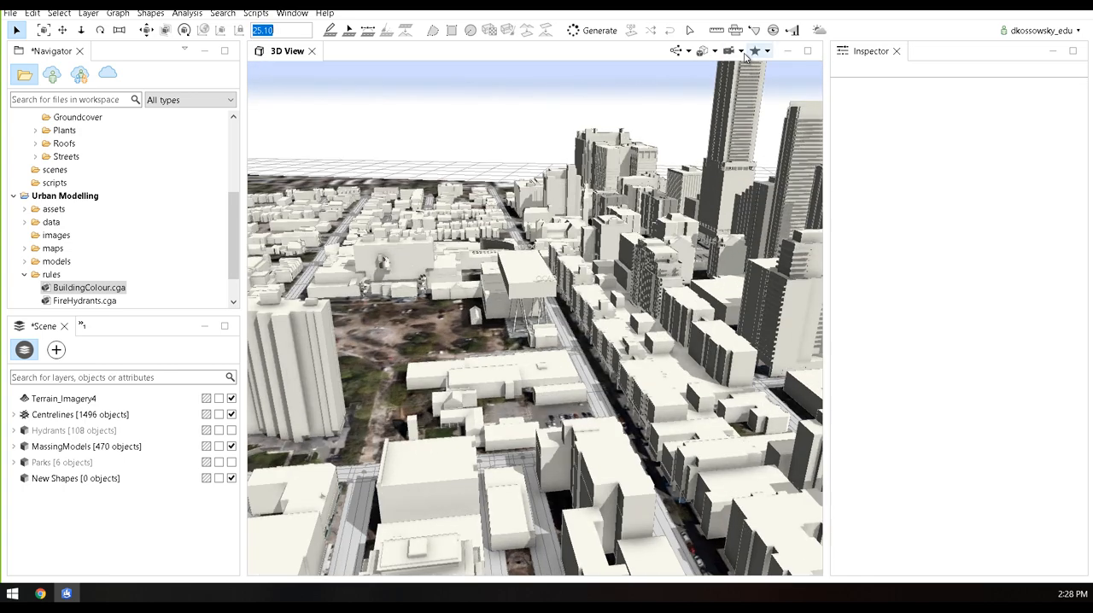
{"action": "left_click", "coordinate": [743, 52]}
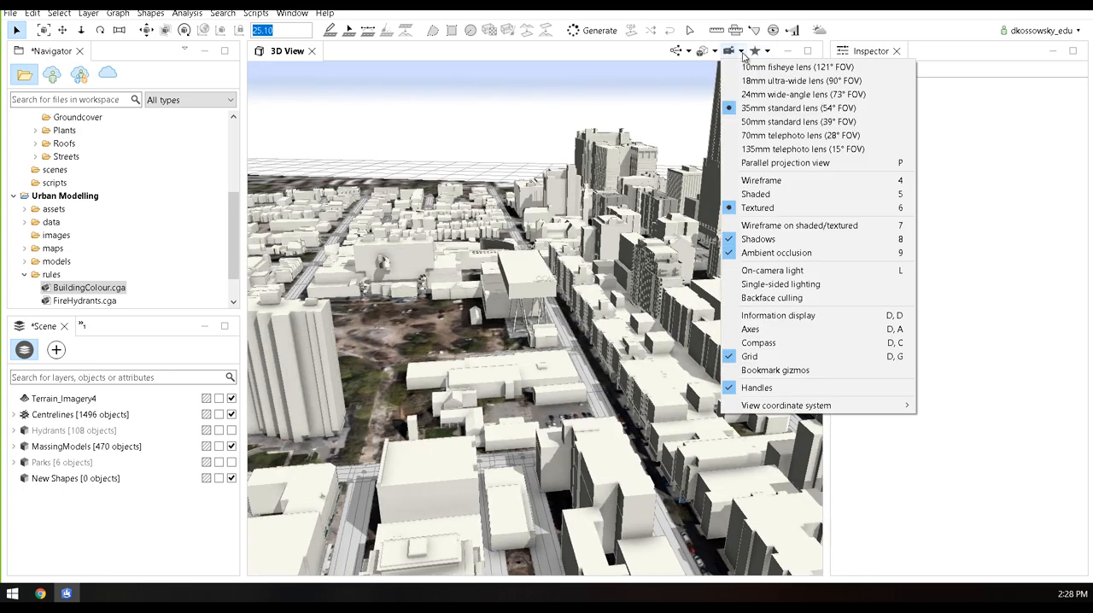
{"action": "left_click", "coordinate": [748, 241]}
{"action": "left_click", "coordinate": [741, 52]}
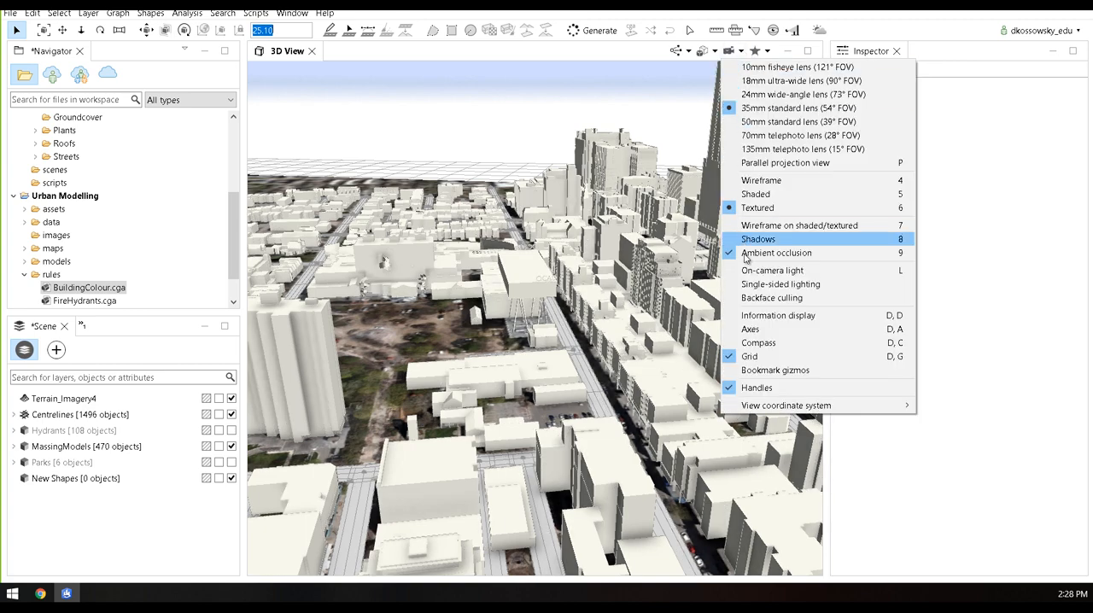
{"action": "left_click", "coordinate": [749, 256]}
{"action": "middle_click_drag", "start_coordinate": [585, 301], "coordinate": [559, 386]}
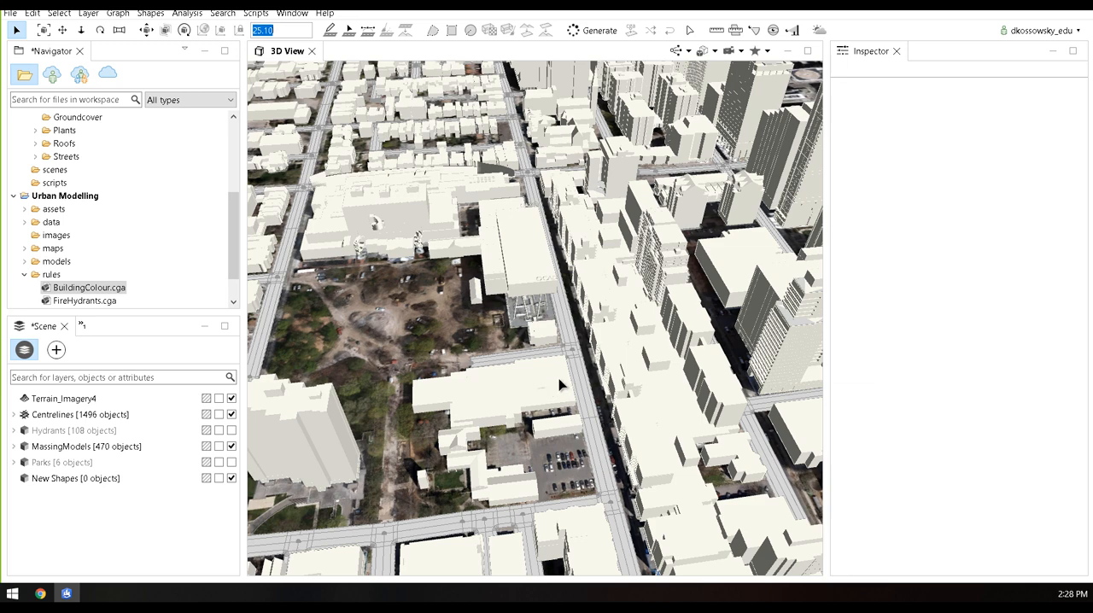
Lock the MassingModels layer so its buildings cannot be selected
{"action": "left_click", "coordinate": [219, 447]}
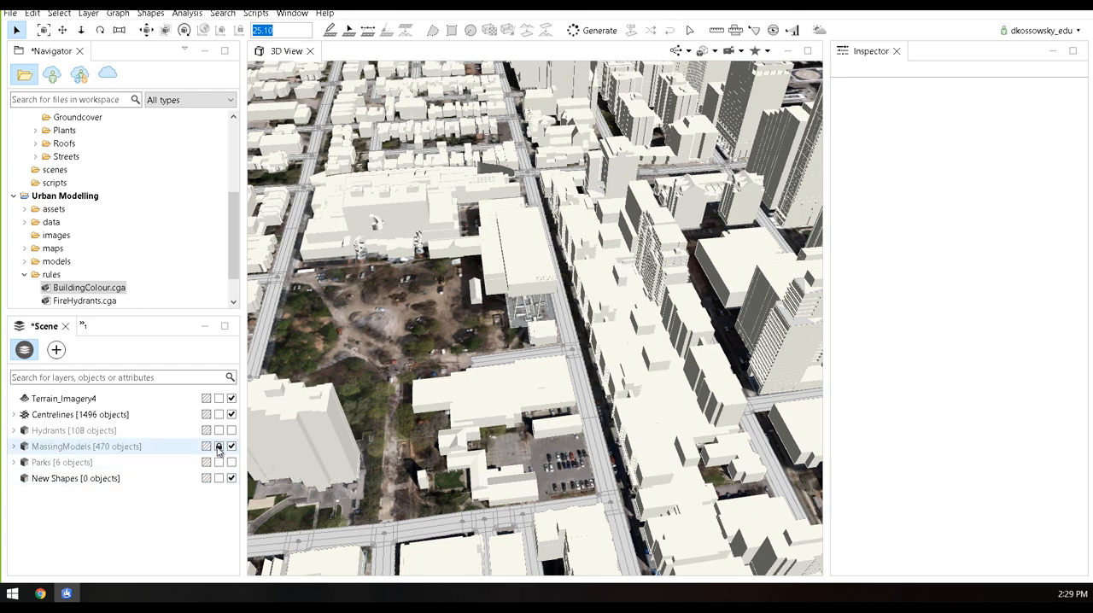
{"action": "left_click", "coordinate": [424, 420]}
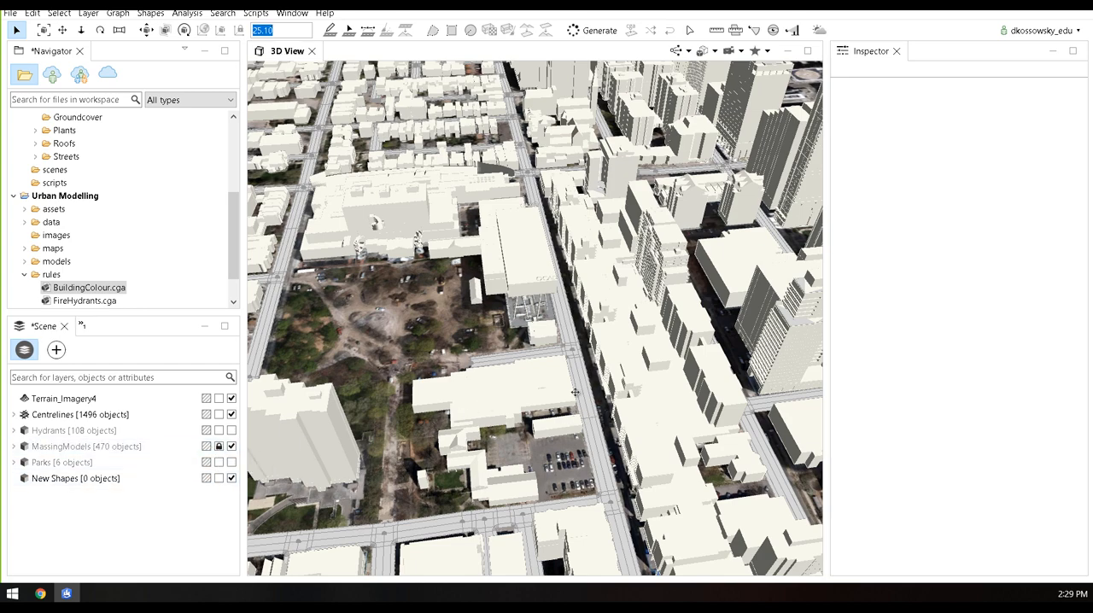
{"action": "middle_click_drag", "start_coordinate": [575, 392], "coordinate": [503, 393]}
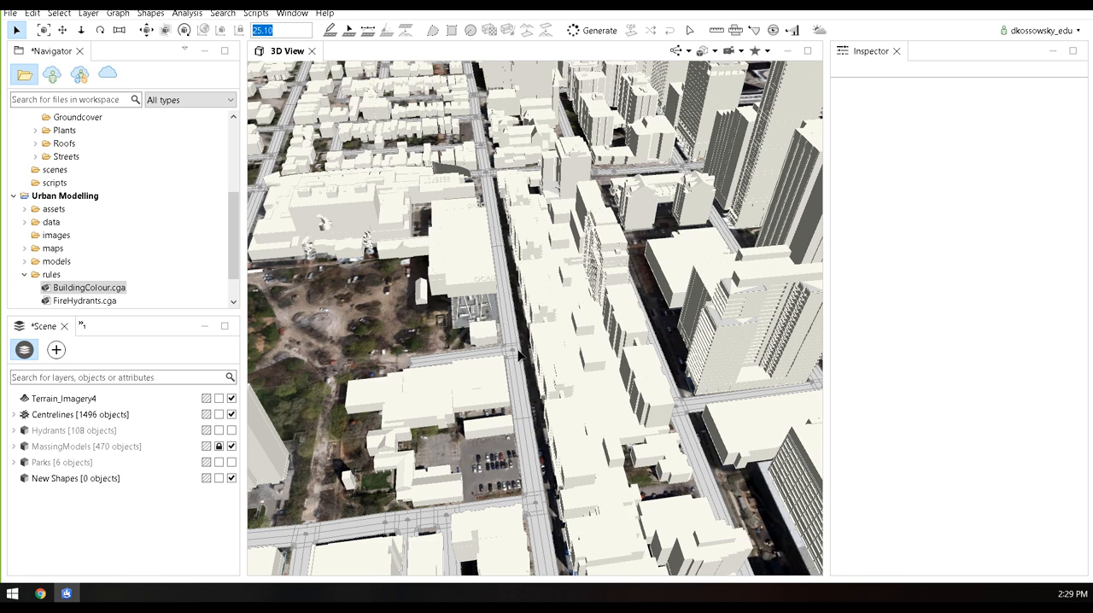
Select all the objects in the Centrelines layer and expand the Streets folder in the ESRI.lib rules
{"action": "key", "text": "ctrl+a"}
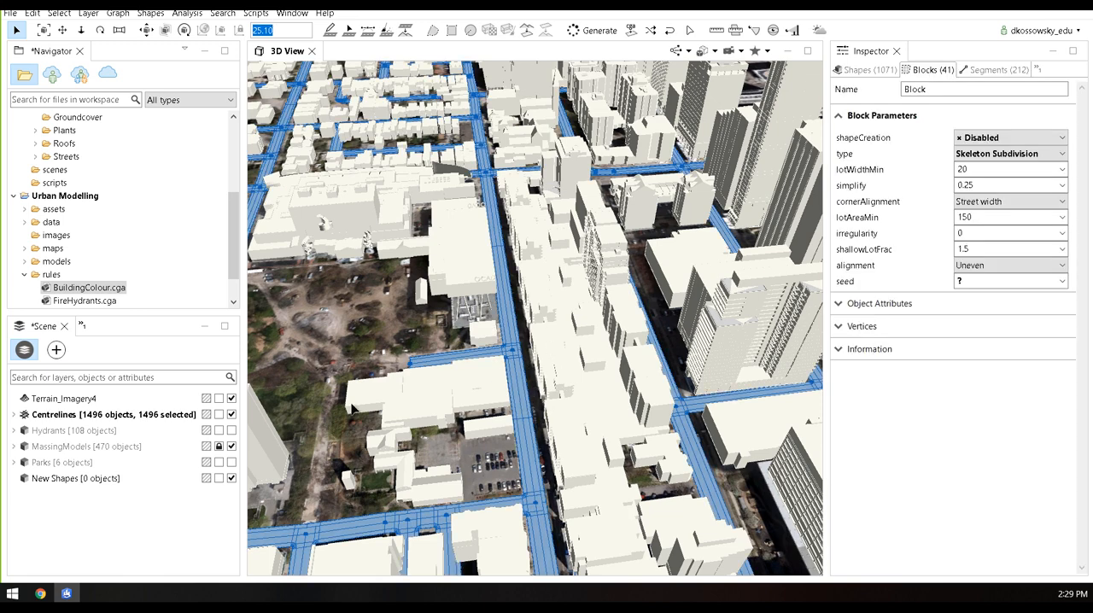
{"action": "right_click", "coordinate": [70, 415]}
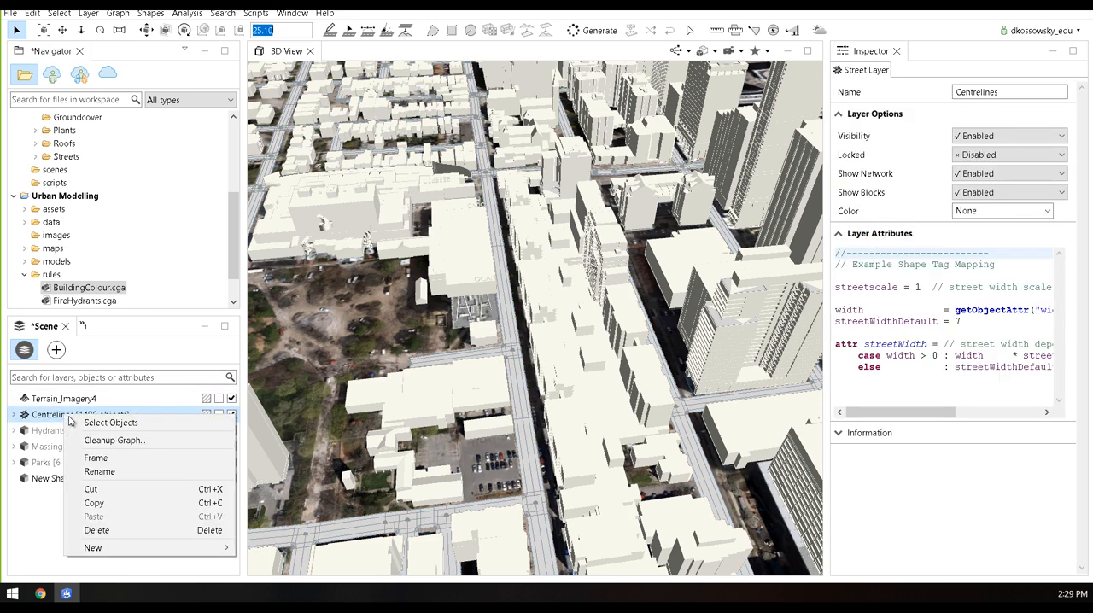
{"action": "left_click", "coordinate": [115, 423]}
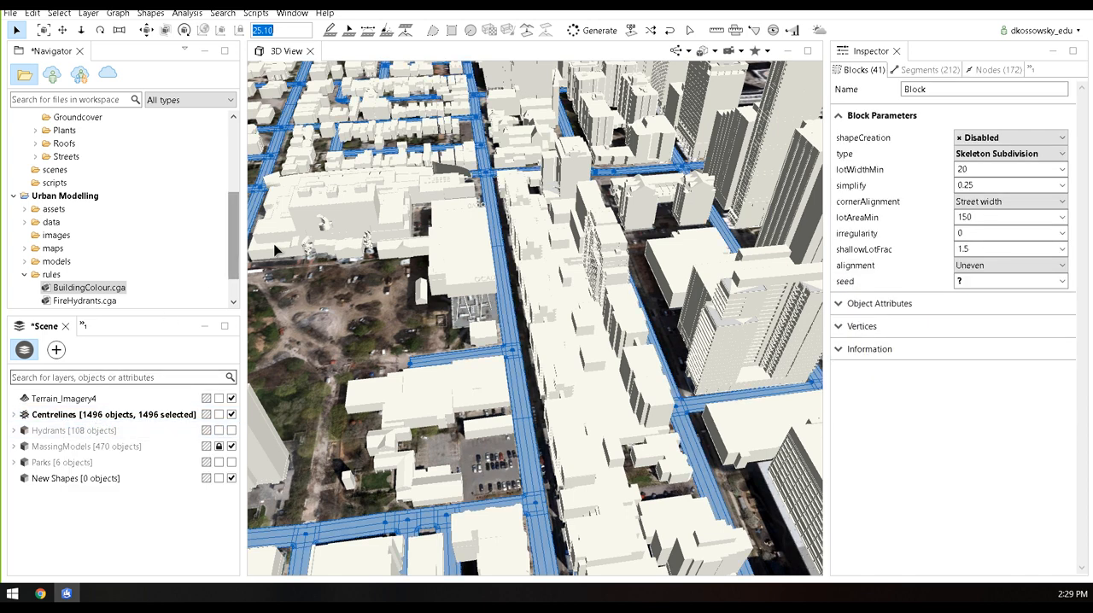
{"action": "left_click_drag", "start_coordinate": [232, 239], "coordinate": [231, 207]}
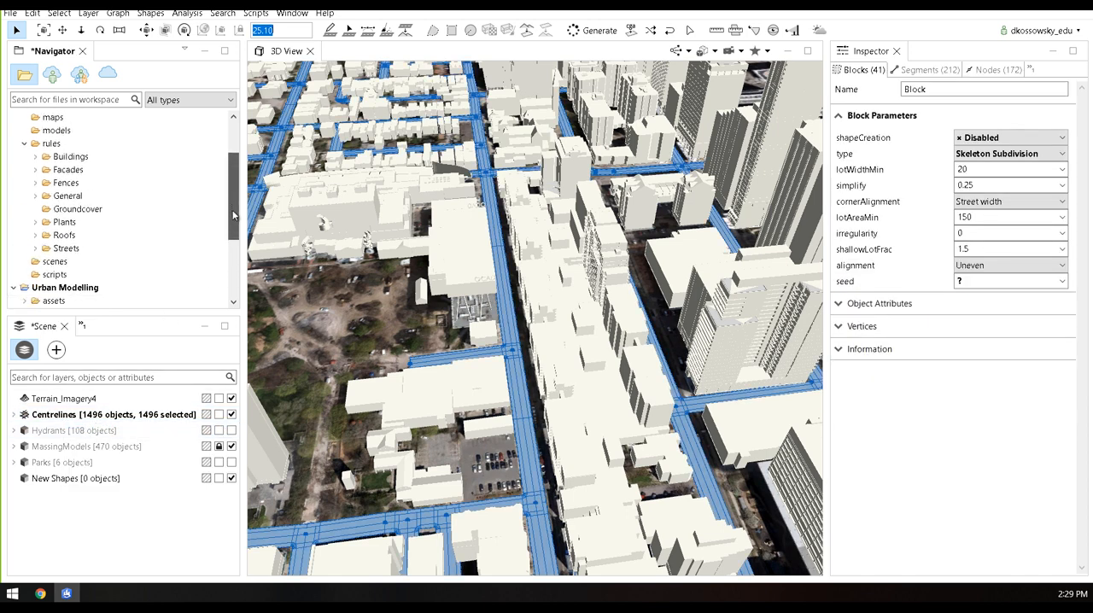
{"action": "left_click", "coordinate": [35, 249]}
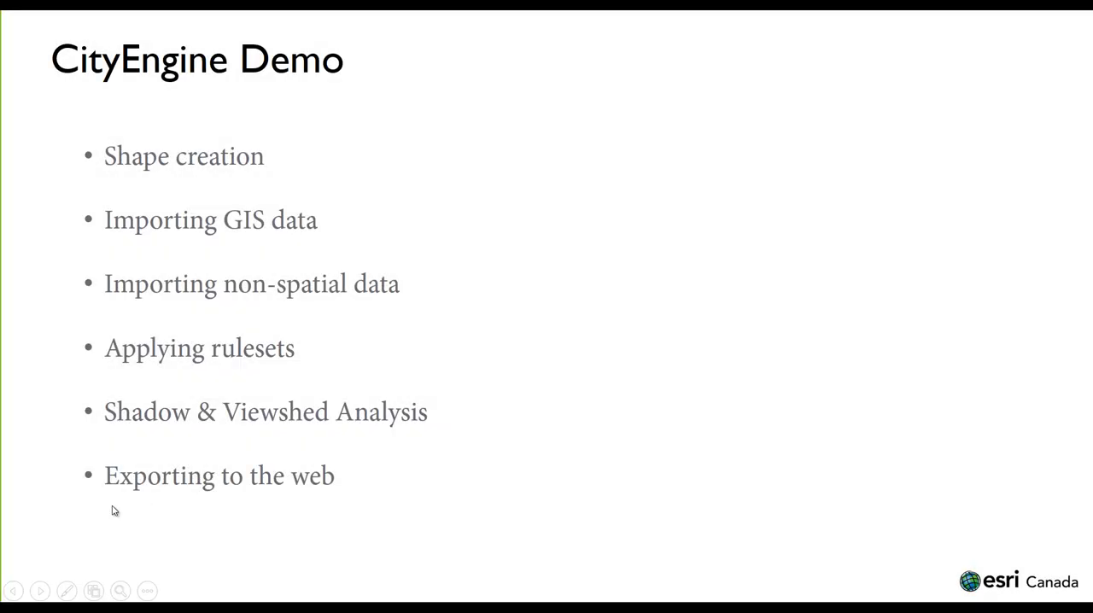
{"action": "left_click", "coordinate": [114, 511]}
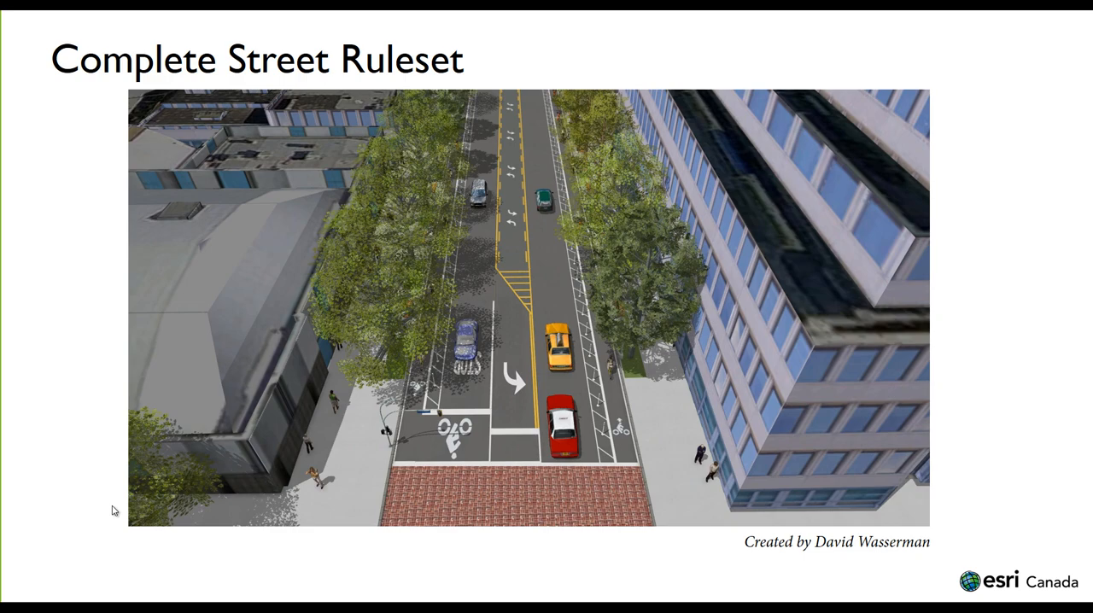
{"action": "key", "text": "alt+Tab"}
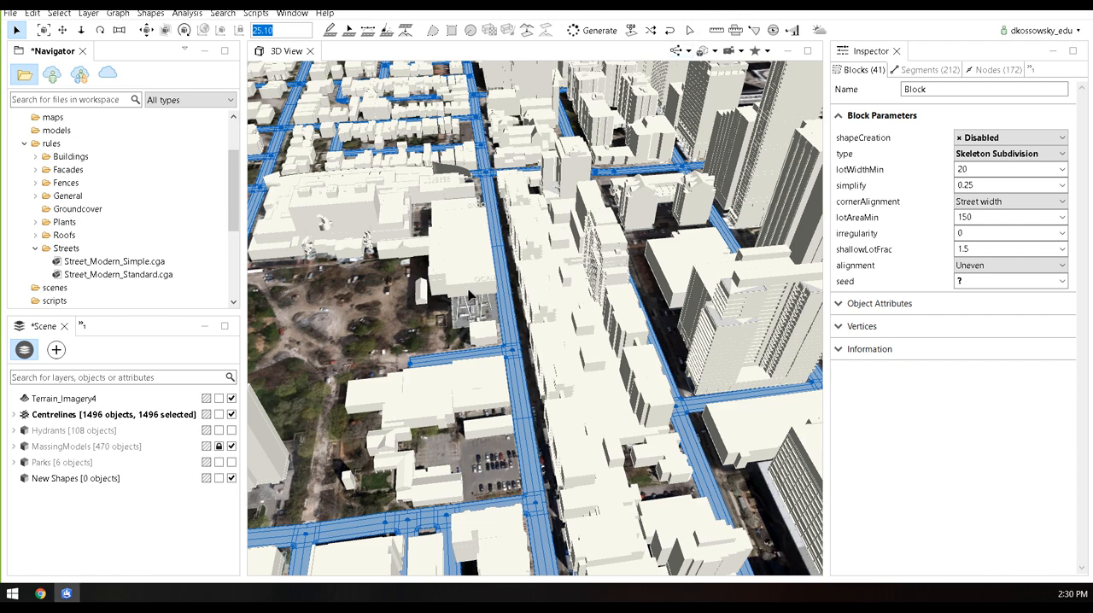
Collapse the ESRI.lib project and expand the rules folder of the Complete_Street_Rule project
{"action": "middle_click_drag", "start_coordinate": [622, 333], "coordinate": [556, 336]}
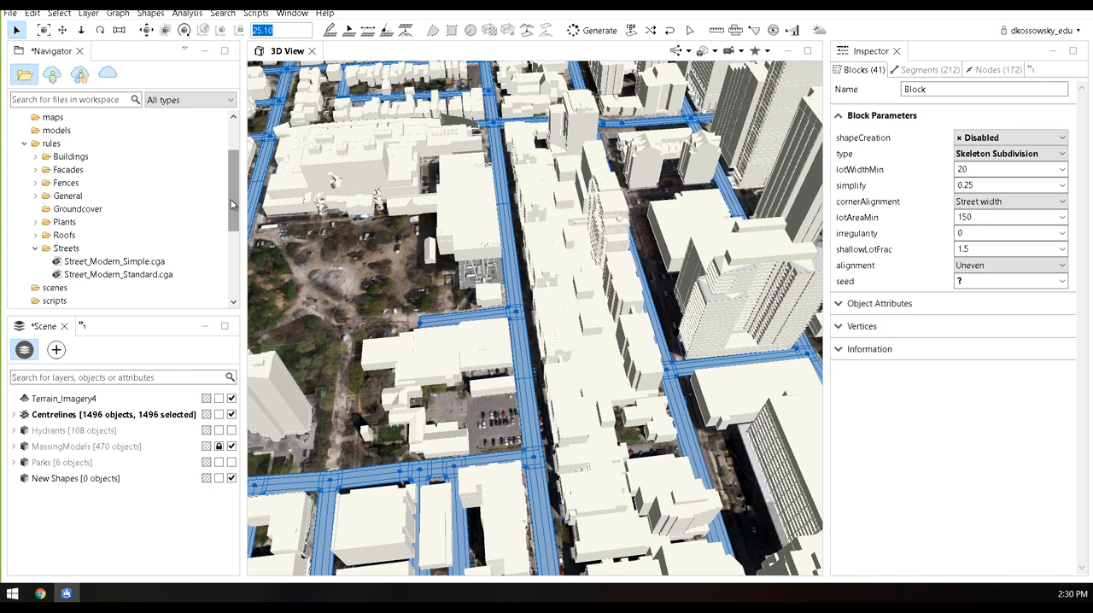
{"action": "left_click_drag", "start_coordinate": [232, 198], "coordinate": [238, 132]}
{"action": "left_click", "coordinate": [14, 130]}
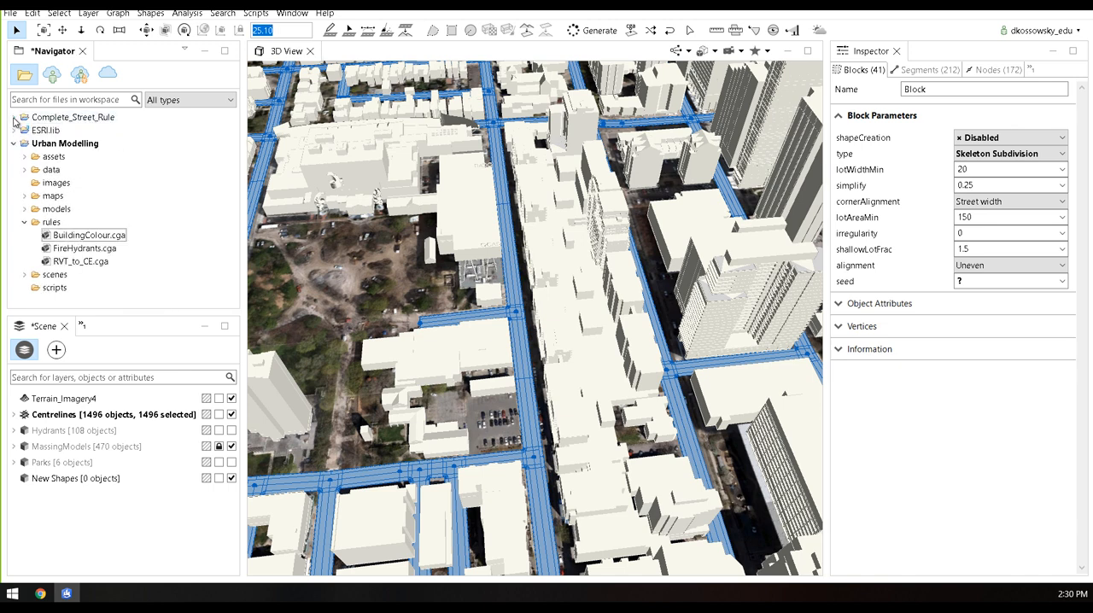
{"action": "left_click", "coordinate": [14, 118]}
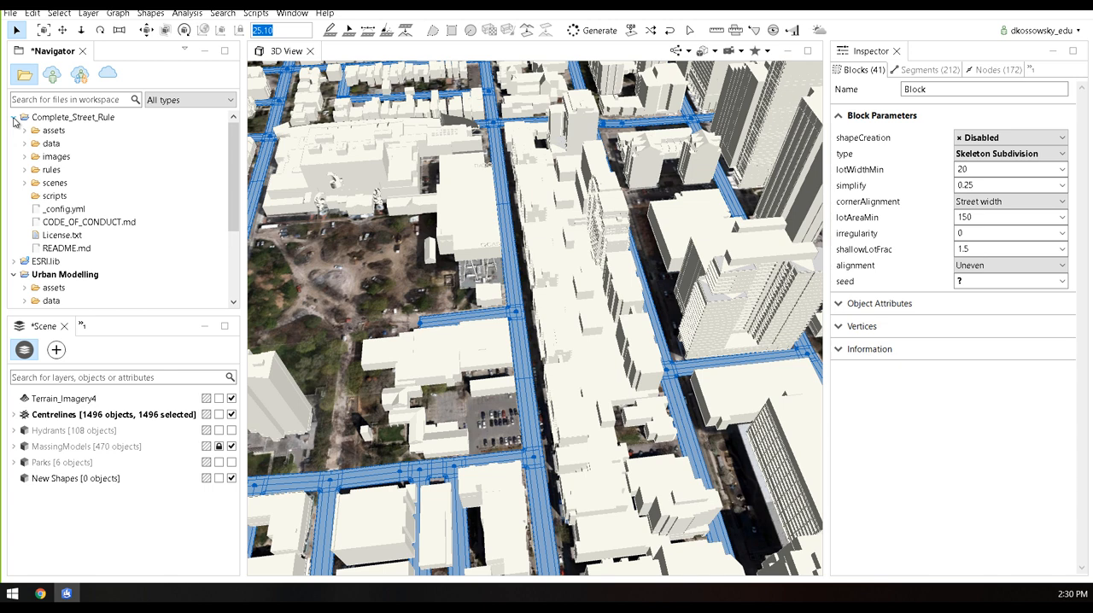
{"action": "left_click", "coordinate": [24, 170]}
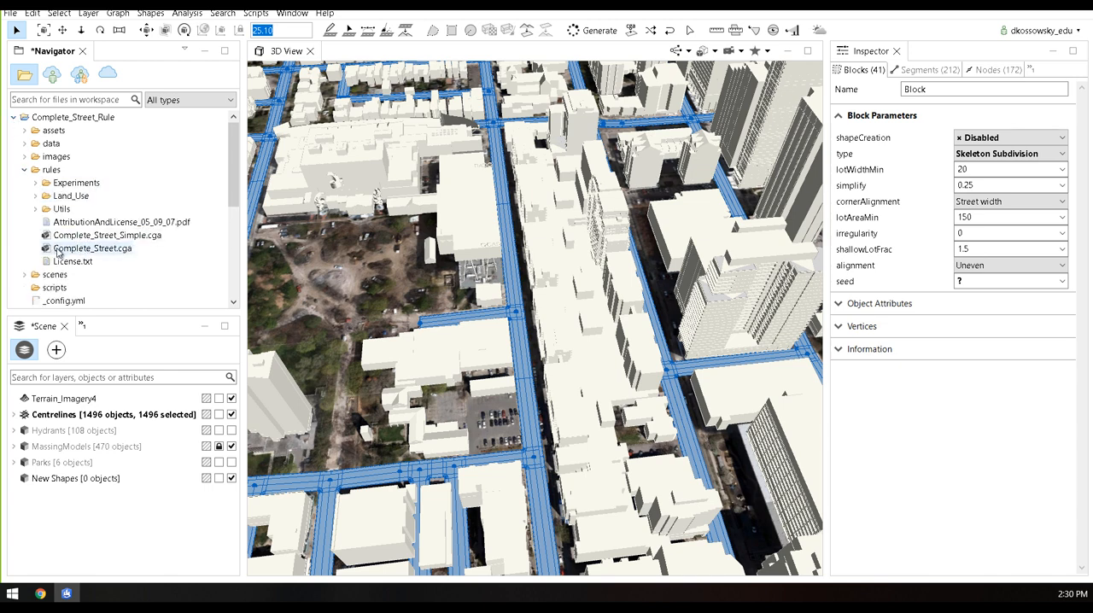
Assign Complete_Street.cga to the selected street network and inspect the intersection beside OCAD University up close
{"action": "left_click_drag", "start_coordinate": [77, 252], "coordinate": [528, 420]}
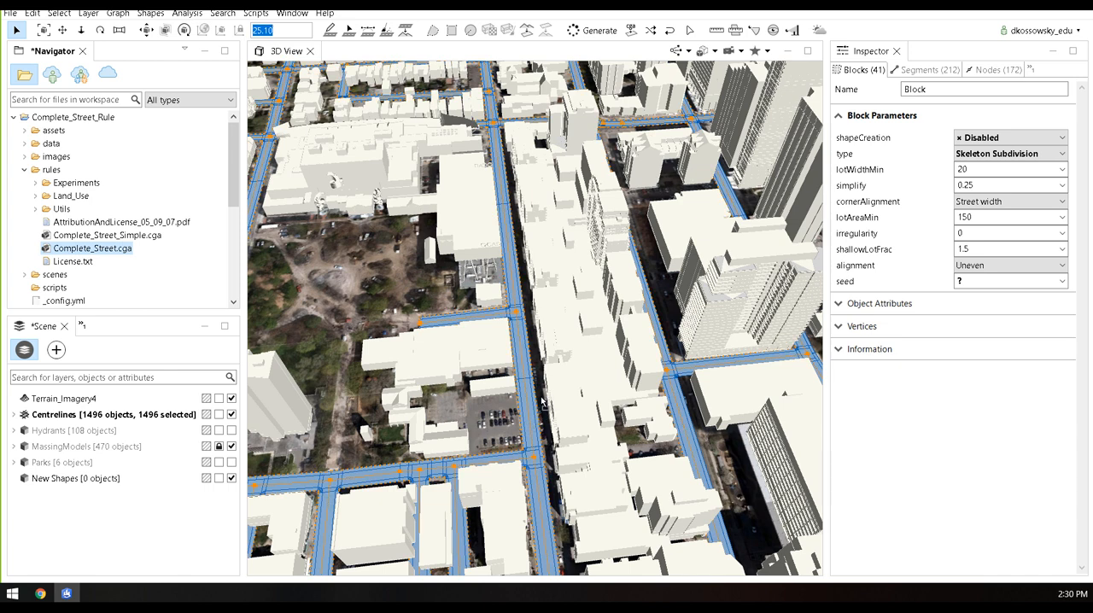
{"action": "left_click", "coordinate": [555, 269]}
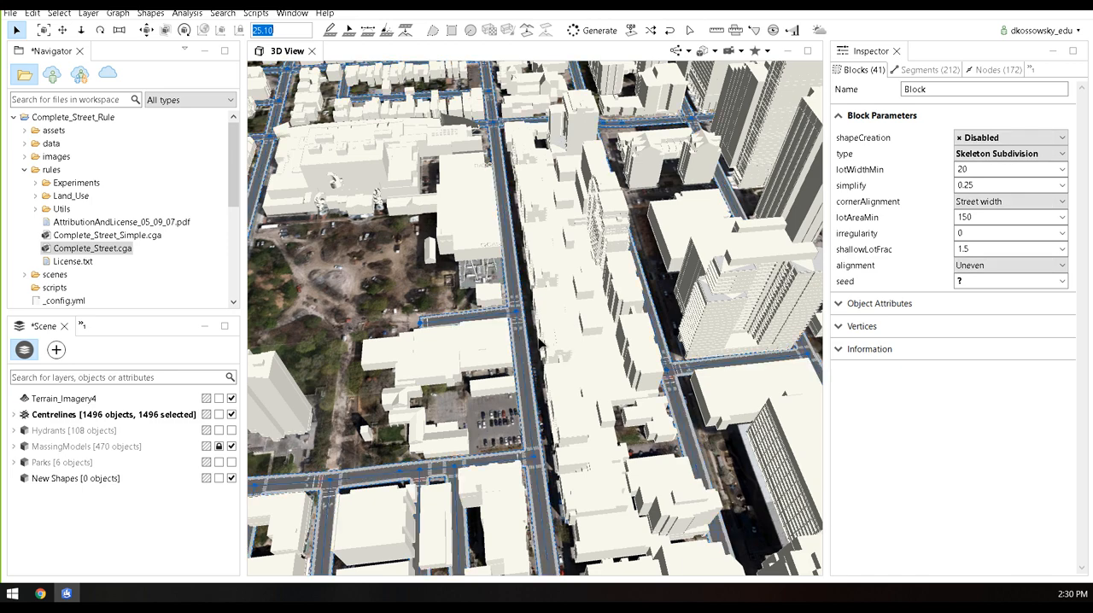
{"action": "scroll", "coordinate": [519, 283], "scroll_direction": "up", "scroll_amount": 8}
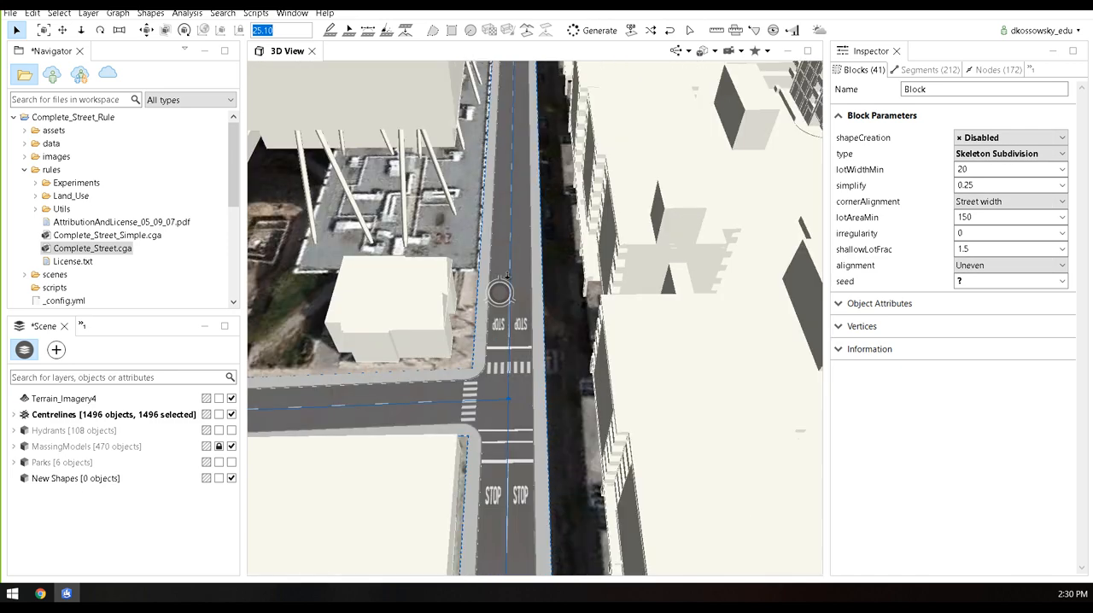
Clear the street network selection and select only the street segment with stop markings that runs beside OCAD University
{"action": "middle_click_drag", "start_coordinate": [506, 393], "coordinate": [506, 370]}
{"action": "scroll", "coordinate": [507, 372], "scroll_direction": "up", "scroll_amount": 3}
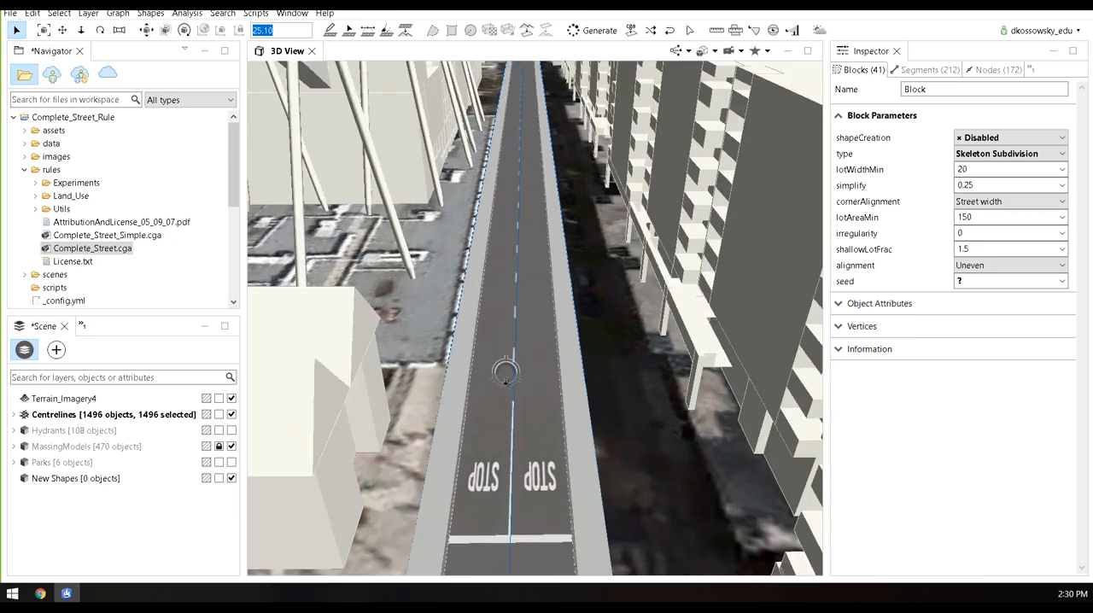
{"action": "middle_click_drag", "start_coordinate": [527, 410], "coordinate": [524, 385]}
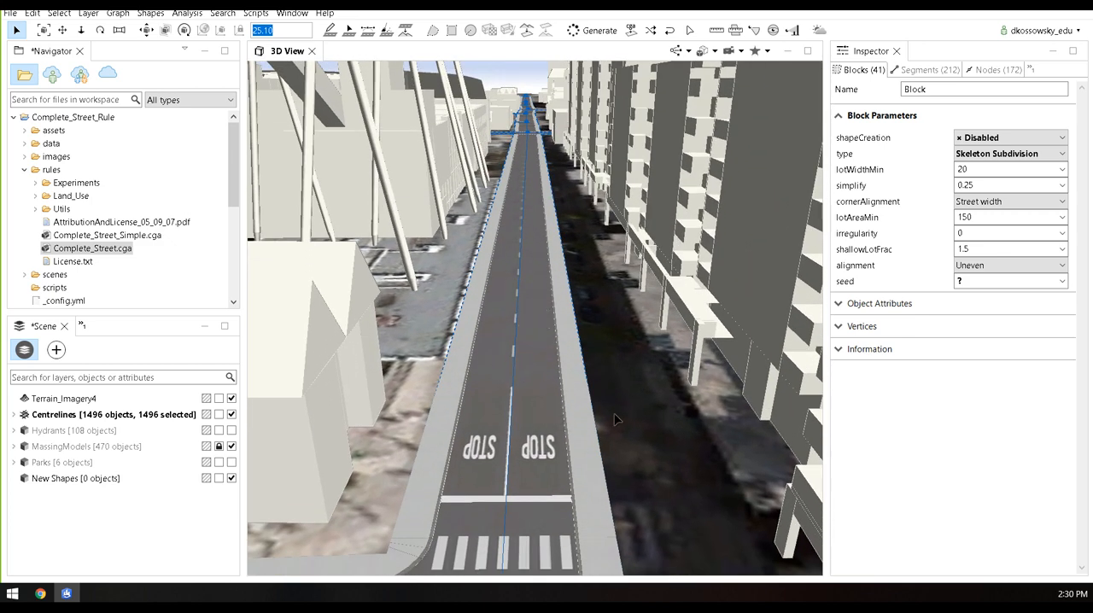
{"action": "left_click", "coordinate": [634, 395]}
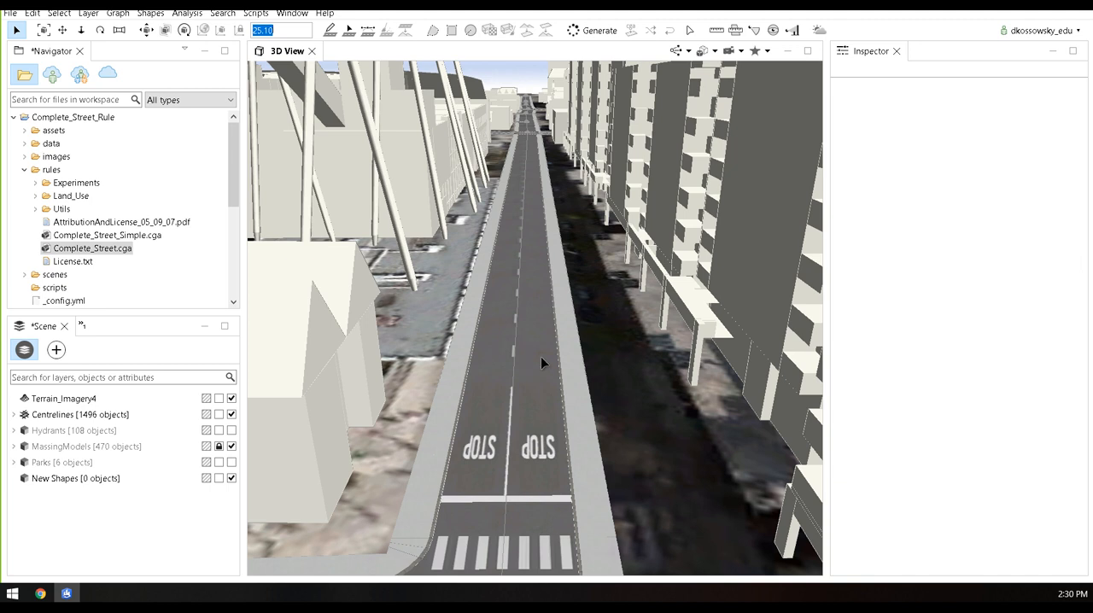
{"action": "left_click", "coordinate": [545, 334]}
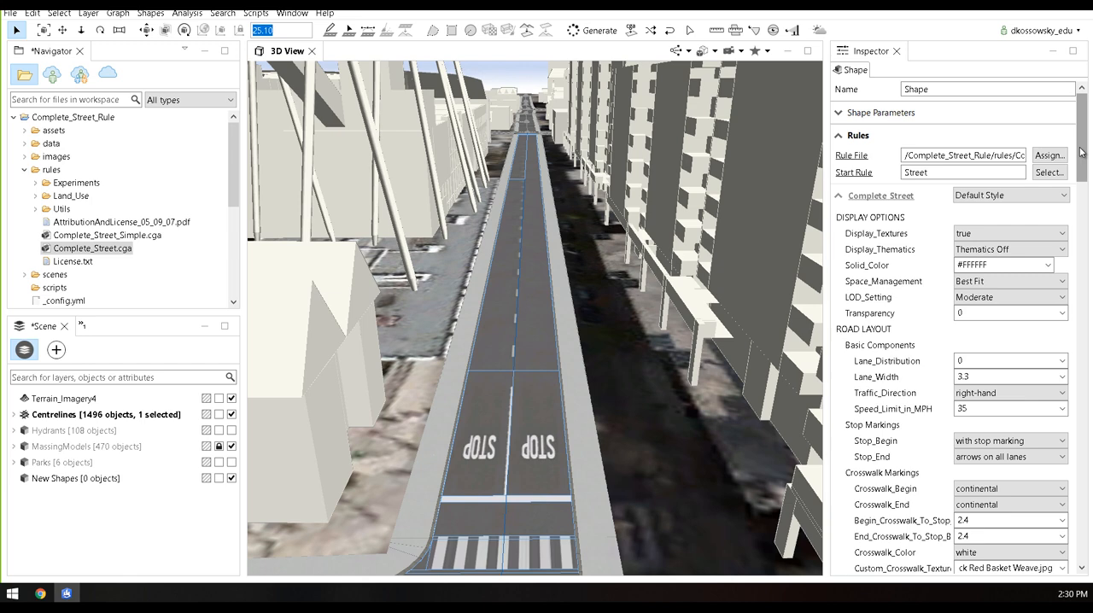
Set the selected street segment's LOD_Setting to Very High
{"action": "mouse_move", "coordinate": [1080, 152]}
{"action": "left_mouse_down"}
{"action": "mouse_move", "coordinate": [1080, 222]}
{"action": "mouse_move", "coordinate": [1087, 152]}
{"action": "left_mouse_up"}
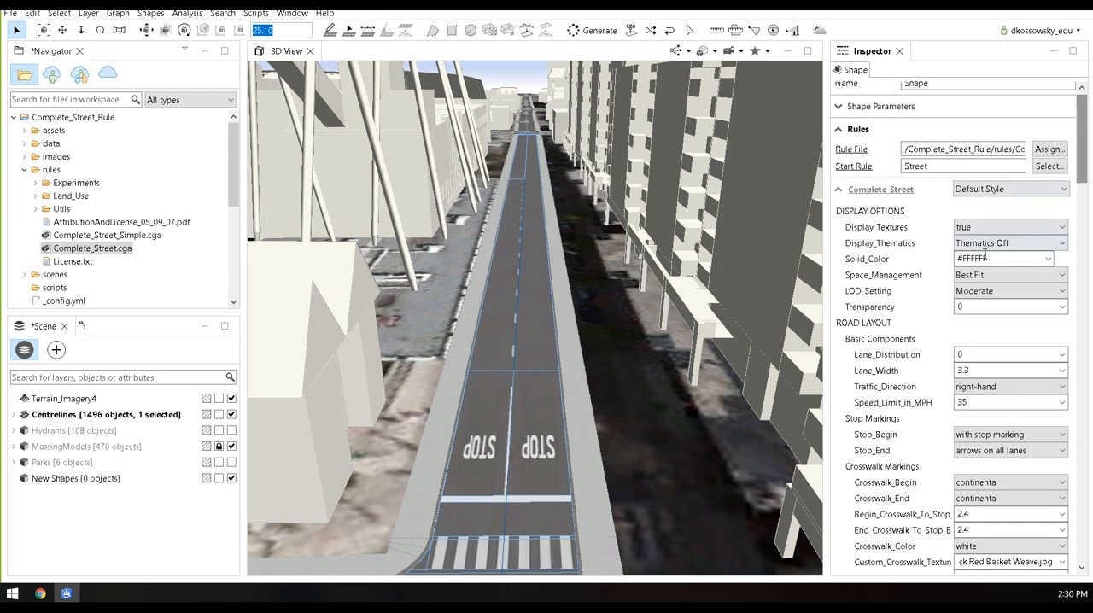
{"action": "left_click", "coordinate": [1034, 293]}
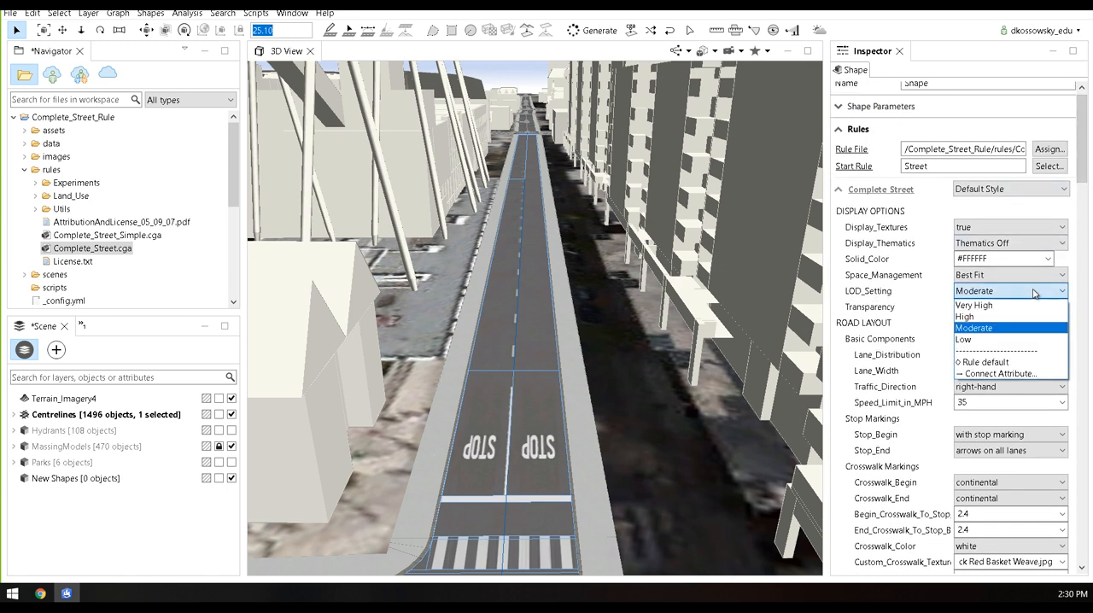
{"action": "left_click", "coordinate": [971, 306]}
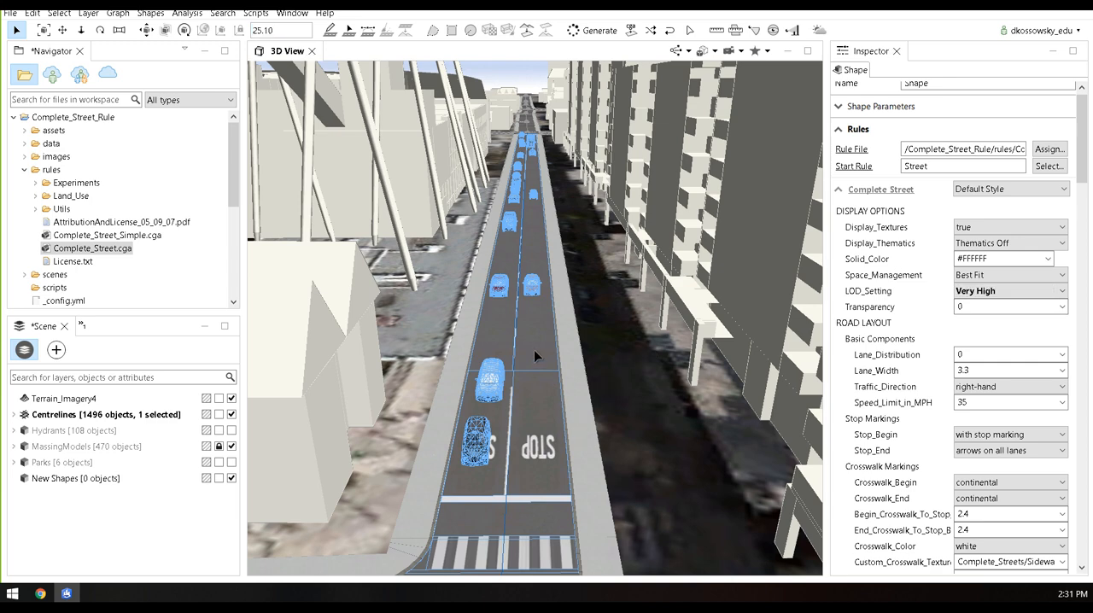
{"action": "scroll", "coordinate": [535, 337], "scroll_direction": "up", "scroll_amount": 3}
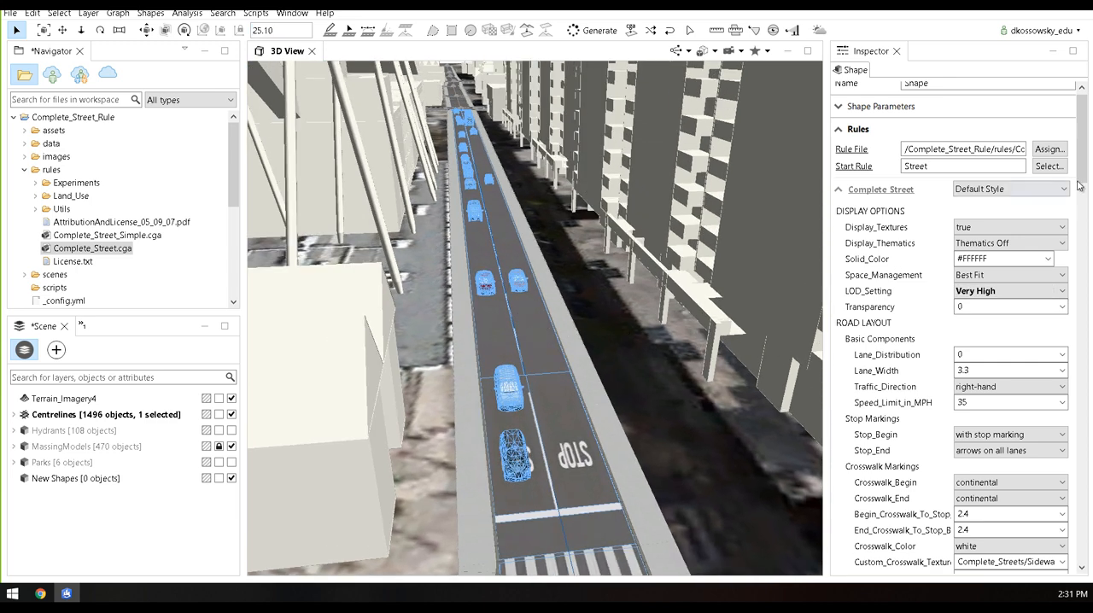
Expand the street segment's Reports section and widen the Inspector to examine more of the report columns
{"action": "left_click_drag", "start_coordinate": [1079, 186], "coordinate": [1082, 569]}
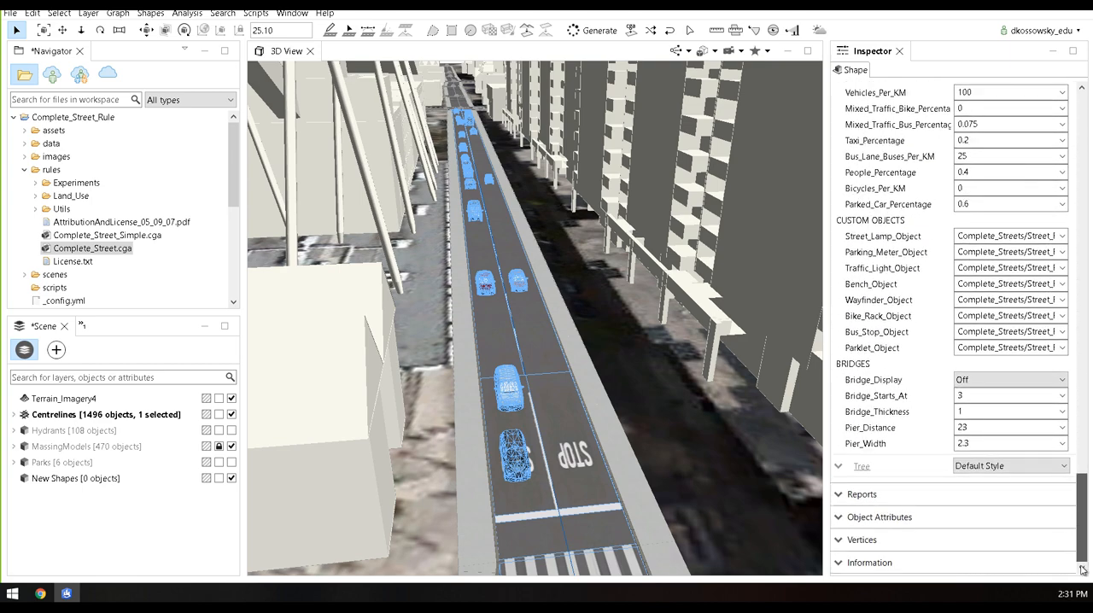
{"action": "left_click", "coordinate": [842, 497]}
{"action": "scroll", "coordinate": [900, 257], "scroll_direction": "down", "scroll_amount": 5}
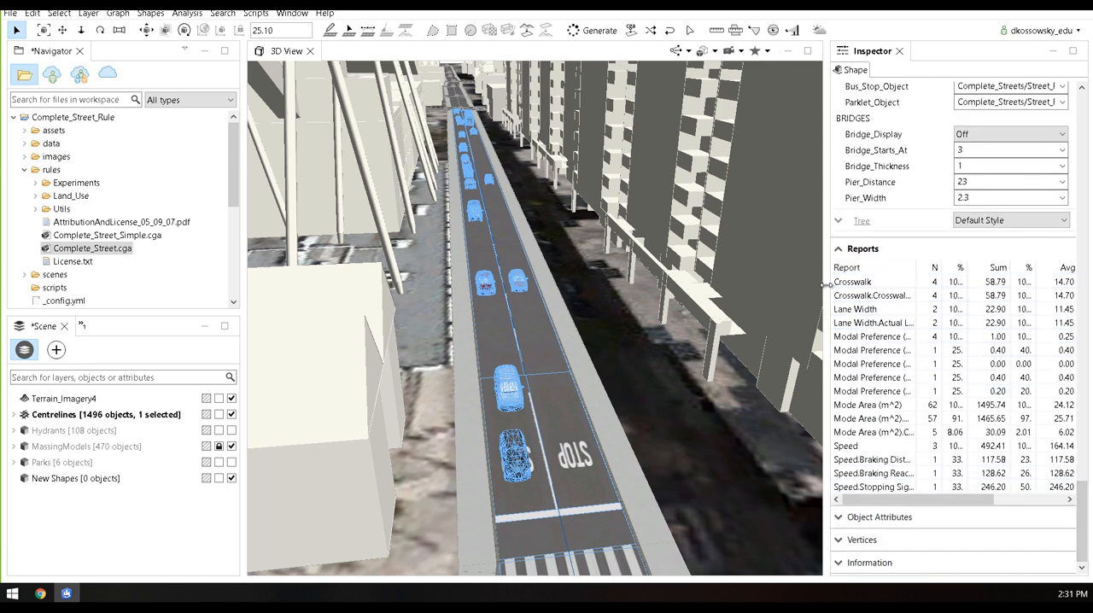
{"action": "left_click_drag", "start_coordinate": [826, 285], "coordinate": [783, 287]}
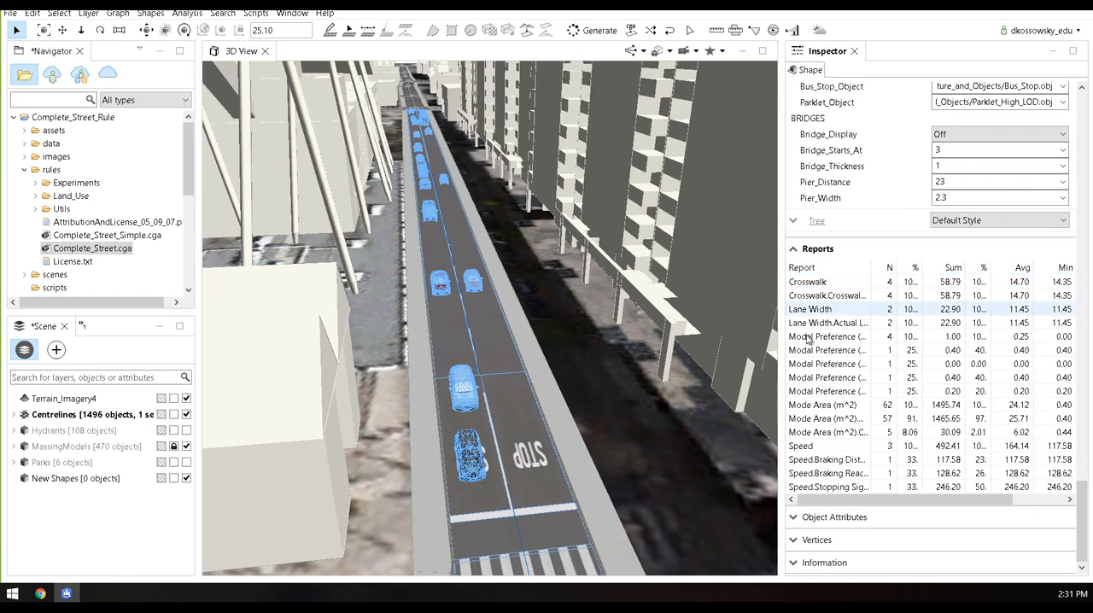
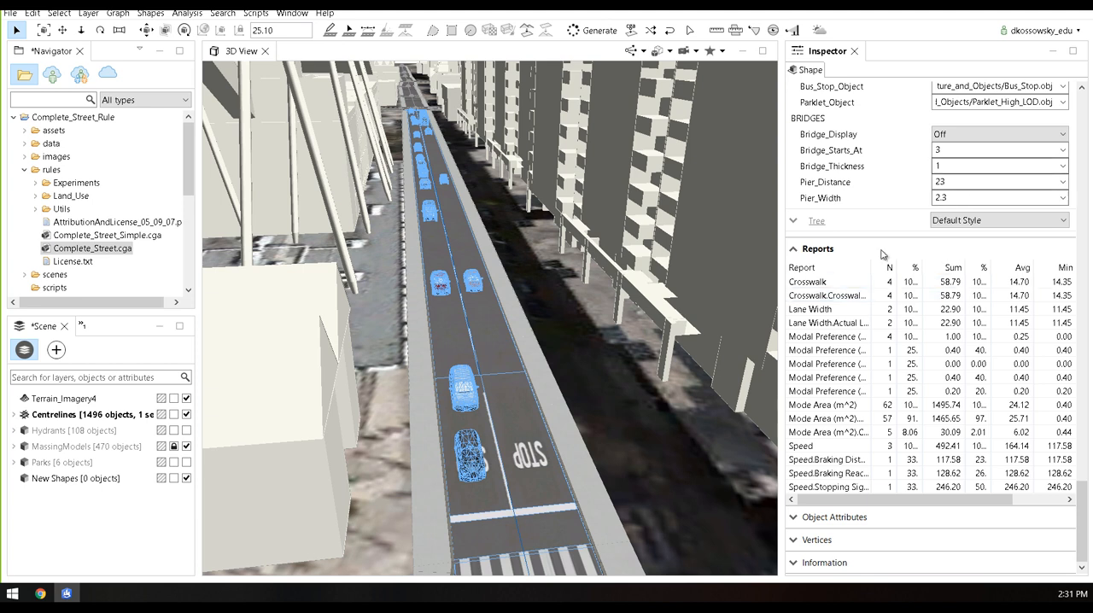
Clear the street segment selection and lock the Centrelines layer
{"action": "left_click_drag", "start_coordinate": [782, 302], "coordinate": [864, 301]}
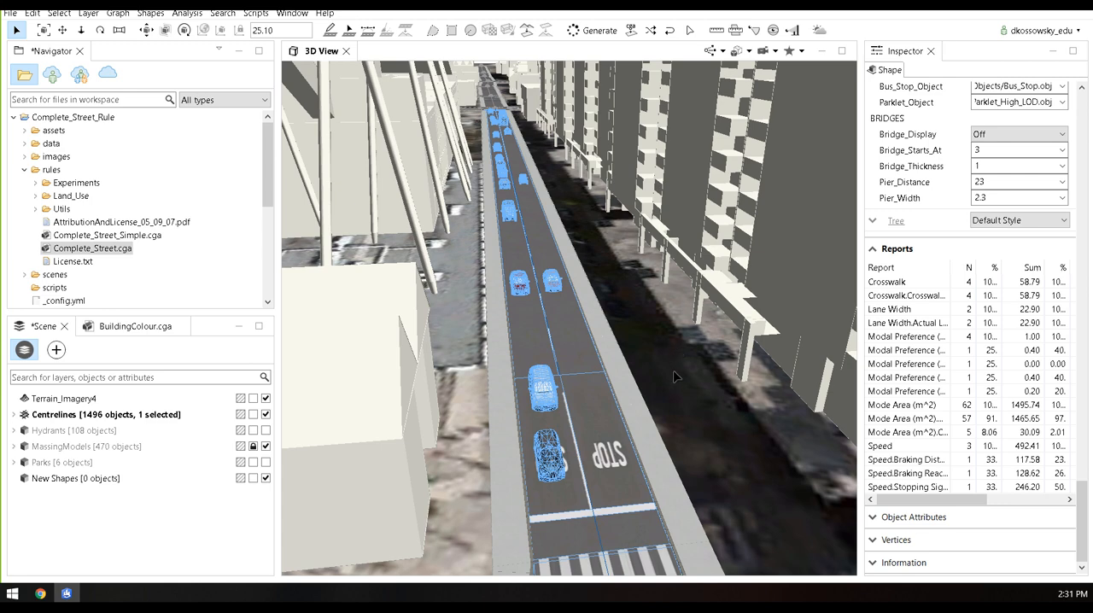
{"action": "left_click", "coordinate": [358, 389]}
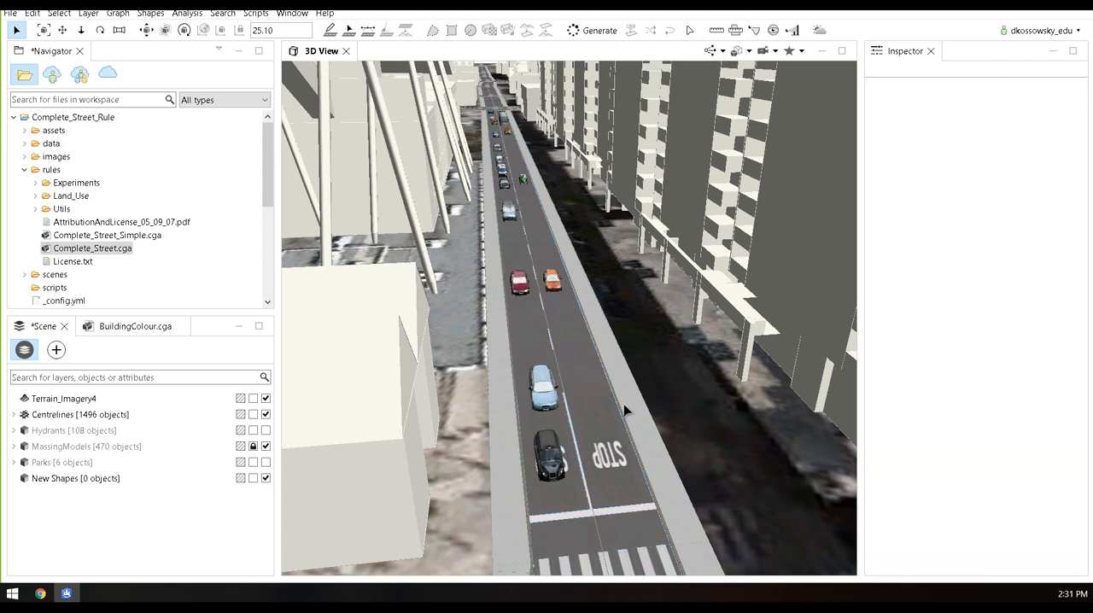
{"action": "left_click_drag", "start_coordinate": [624, 405], "coordinate": [594, 427], "text": "alt"}
{"action": "scroll", "coordinate": [593, 431], "scroll_direction": "down", "scroll_amount": 3}
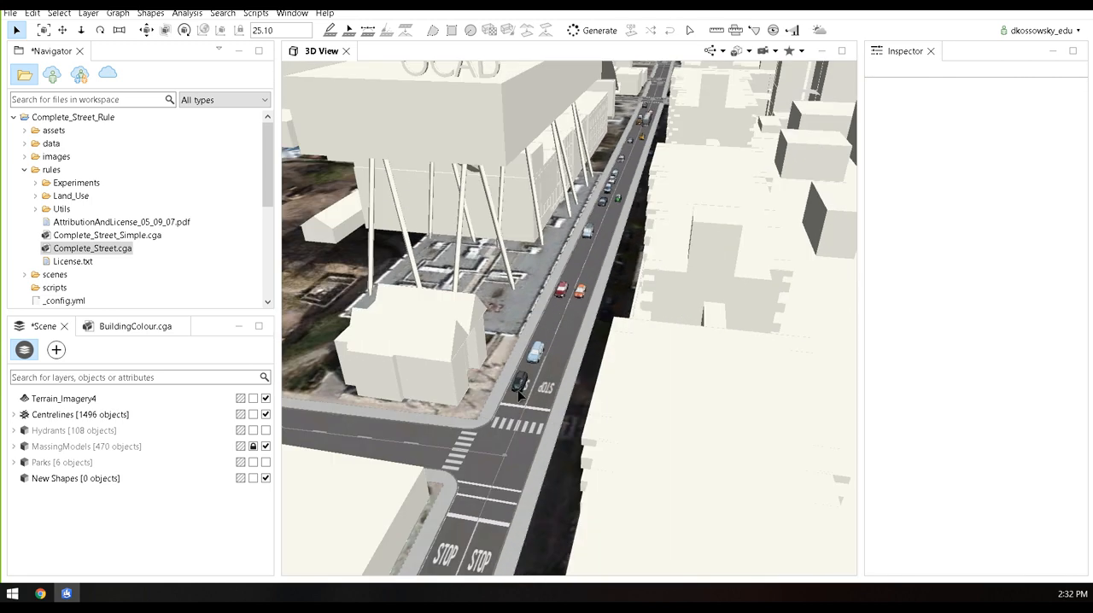
{"action": "scroll", "coordinate": [557, 315], "scroll_direction": "down", "scroll_amount": 3}
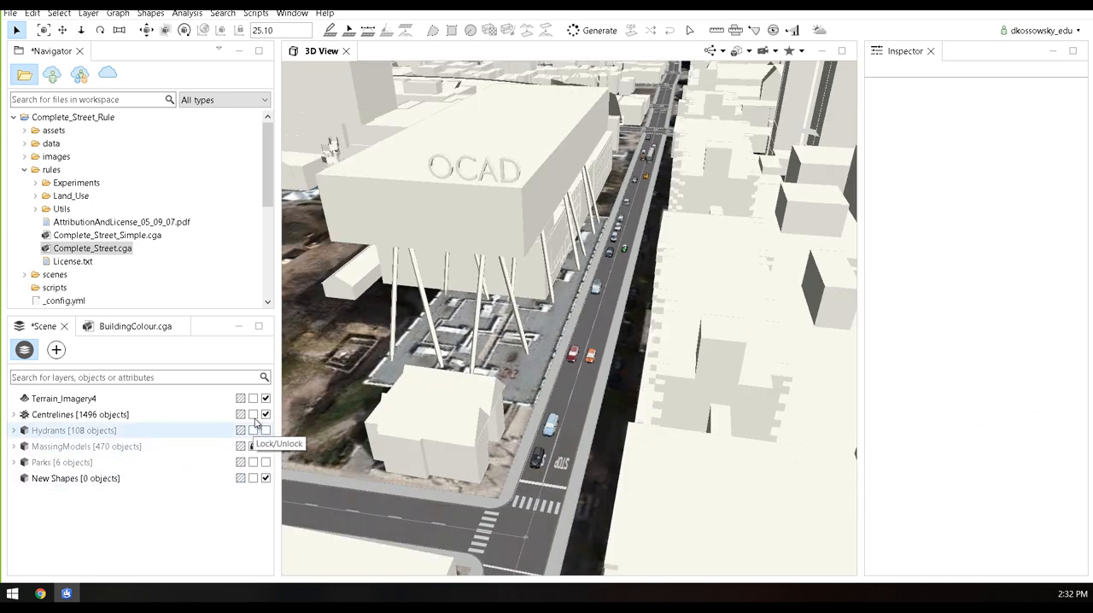
{"action": "left_click", "coordinate": [254, 415]}
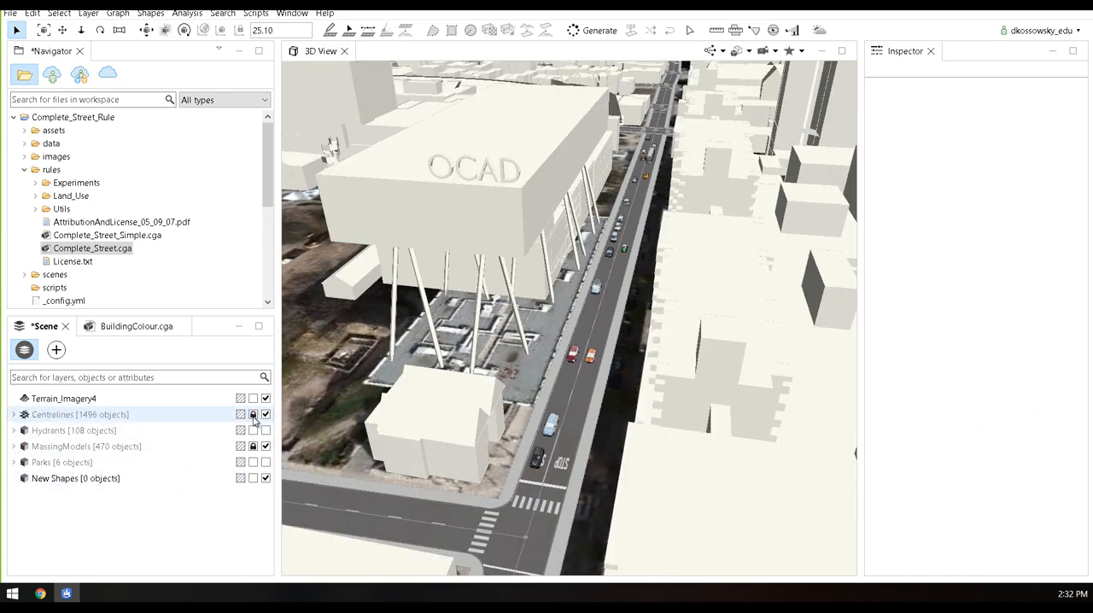
{"action": "left_click_drag", "start_coordinate": [278, 423], "coordinate": [212, 424]}
{"action": "left_click_drag", "start_coordinate": [334, 412], "coordinate": [344, 417], "text": "alt"}
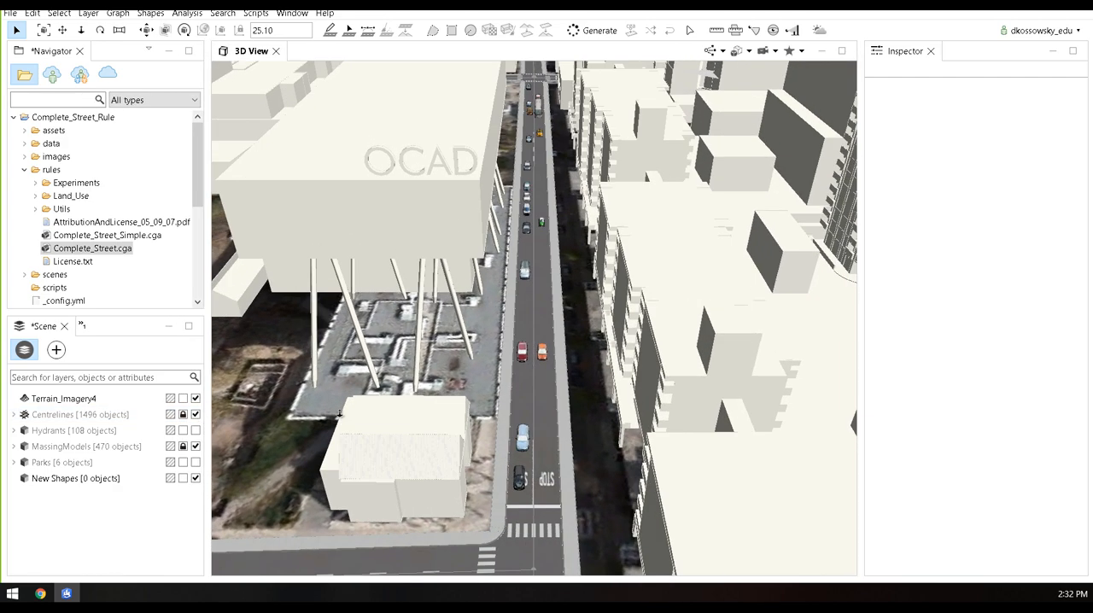
Make the Parks layer visible and survey its shapes around OCAD University and across the whole terrain
{"action": "scroll", "coordinate": [339, 415], "scroll_direction": "down", "scroll_amount": 5}
{"action": "middle_click_drag", "start_coordinate": [308, 359], "coordinate": [517, 362], "text": "alt"}
{"action": "scroll", "coordinate": [516, 361], "scroll_direction": "down", "scroll_amount": 5}
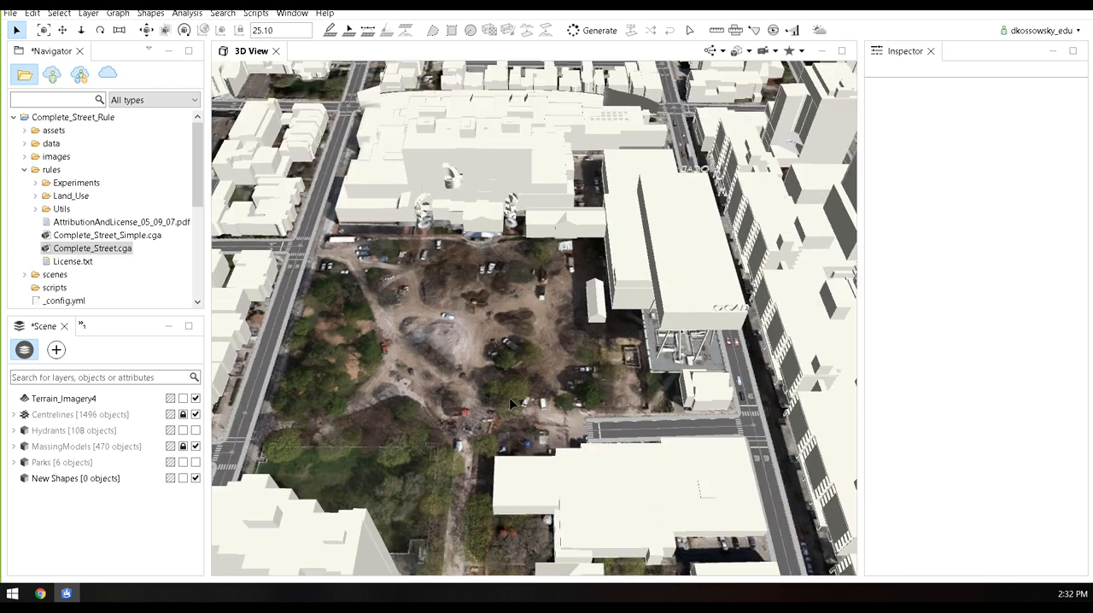
{"action": "left_click", "coordinate": [128, 468]}
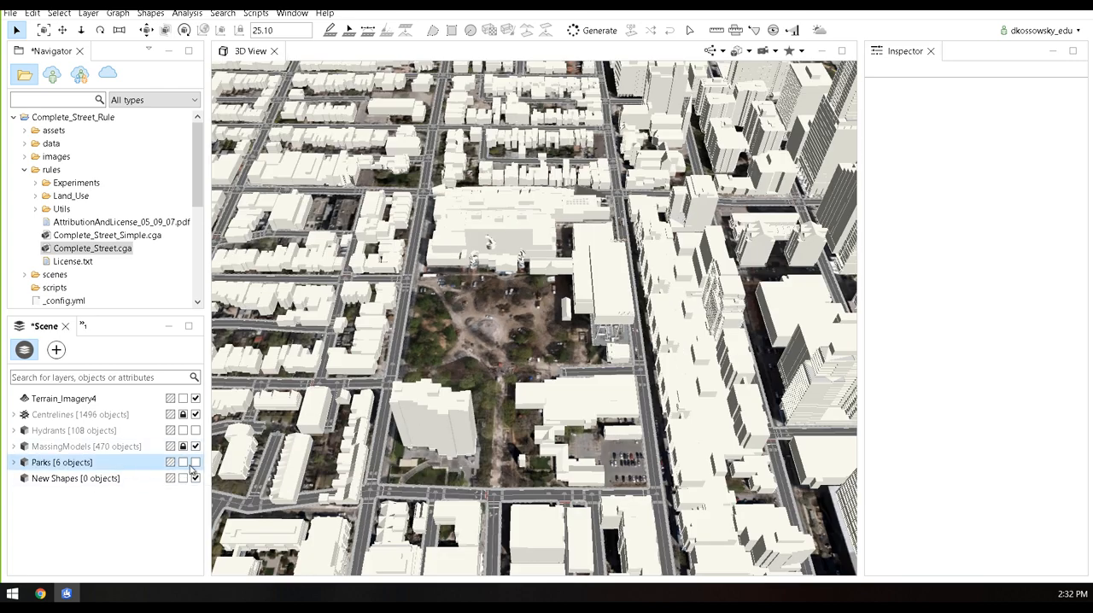
{"action": "left_click", "coordinate": [196, 462]}
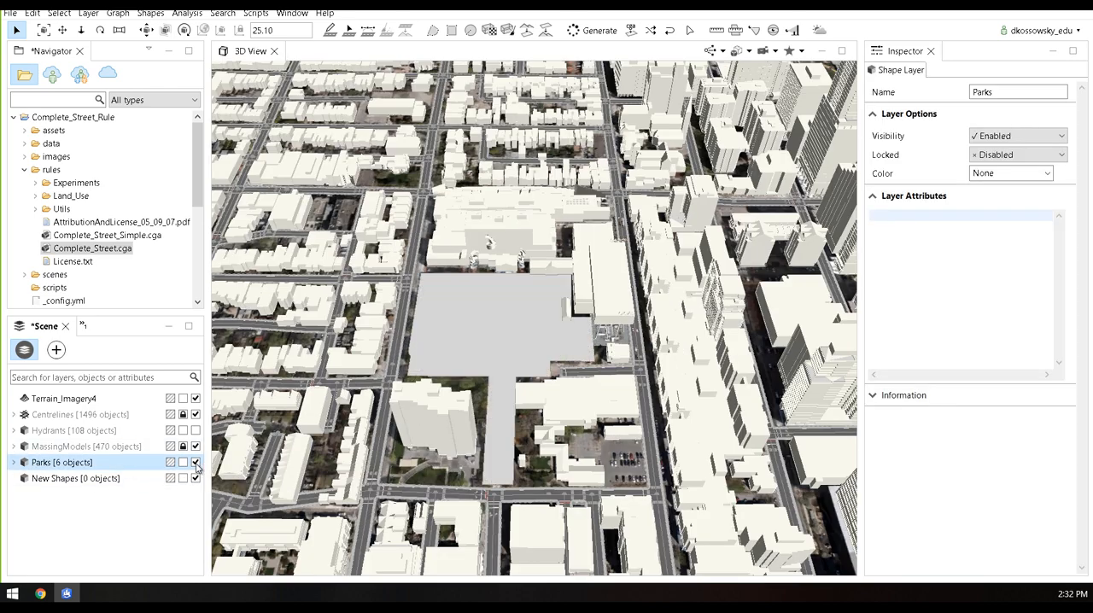
{"action": "mouse_move", "coordinate": [534, 317]}
{"action": "left_mouse_down", "text": "alt"}
{"action": "mouse_move", "coordinate": [539, 302]}
{"action": "mouse_move", "coordinate": [529, 306]}
{"action": "left_mouse_up", "text": "alt"}
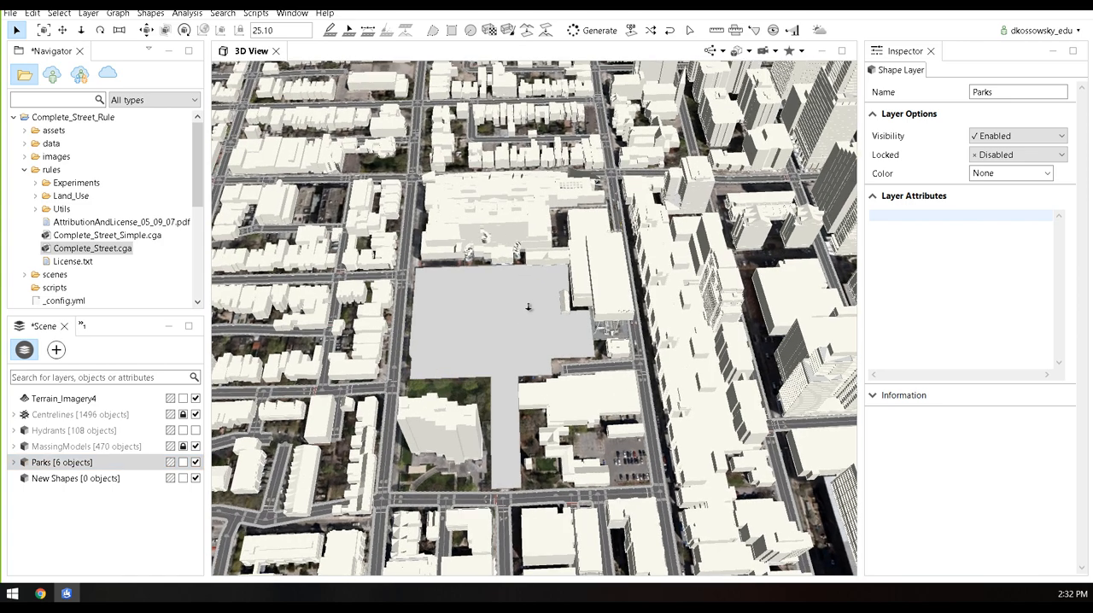
{"action": "scroll", "coordinate": [531, 312], "scroll_direction": "down", "scroll_amount": 3}
{"action": "scroll", "coordinate": [513, 357], "scroll_direction": "down", "scroll_amount": 5}
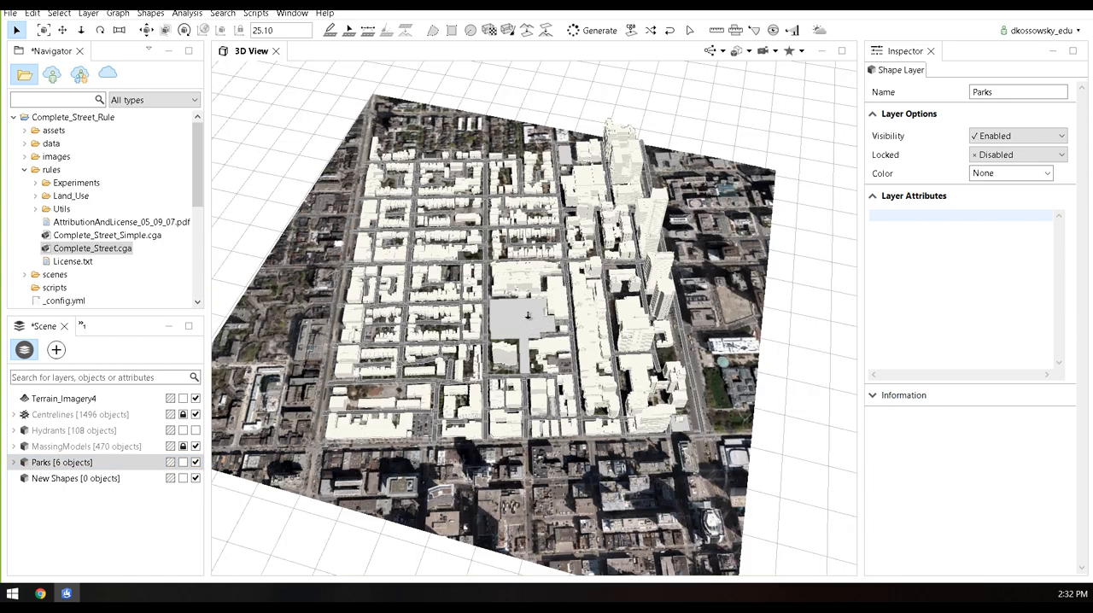
{"action": "scroll", "coordinate": [529, 316], "scroll_direction": "up", "scroll_amount": 5}
{"action": "scroll", "coordinate": [527, 316], "scroll_direction": "up", "scroll_amount": 2}
{"action": "scroll", "coordinate": [488, 328], "scroll_direction": "up", "scroll_amount": 3}
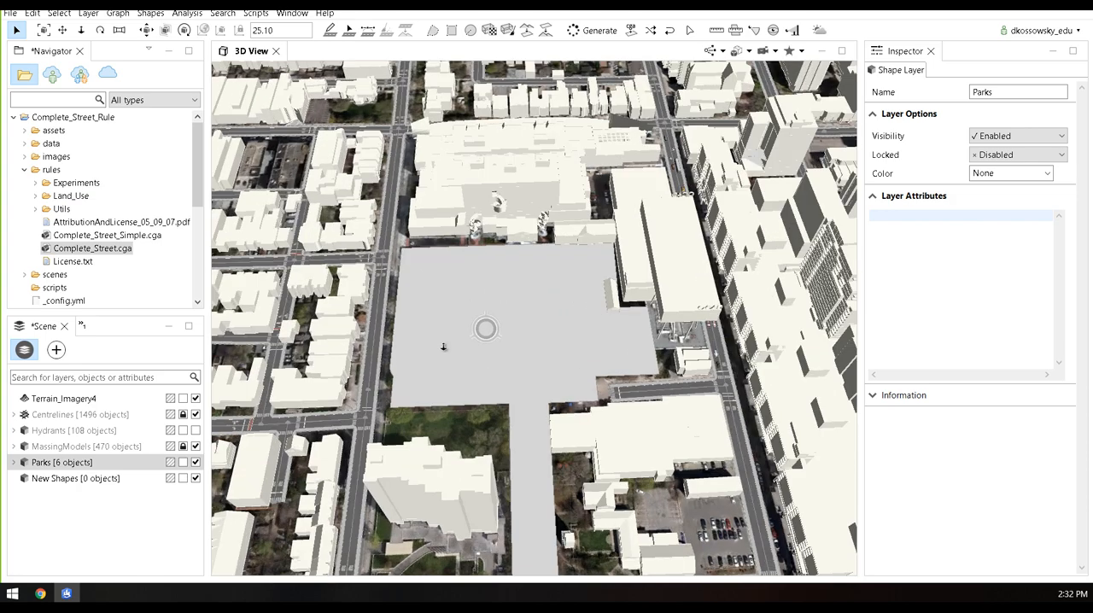
Select all objects of the Parks layer and assign Plant_Distributor.cga from the ESRI.lib Plants rules to them
{"action": "right_click", "coordinate": [101, 466]}
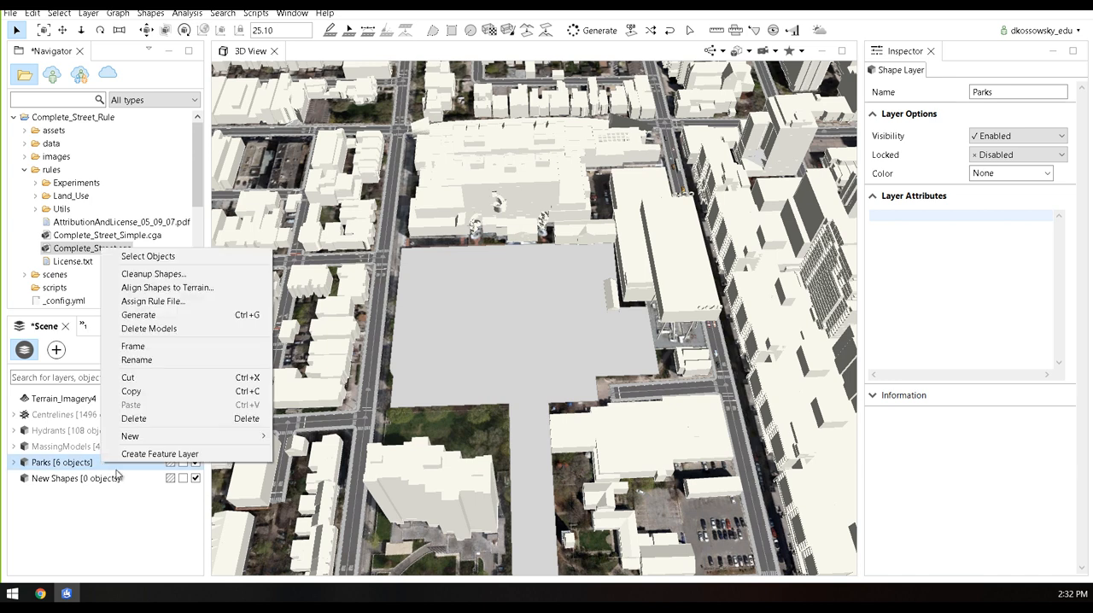
{"action": "left_click", "coordinate": [149, 257]}
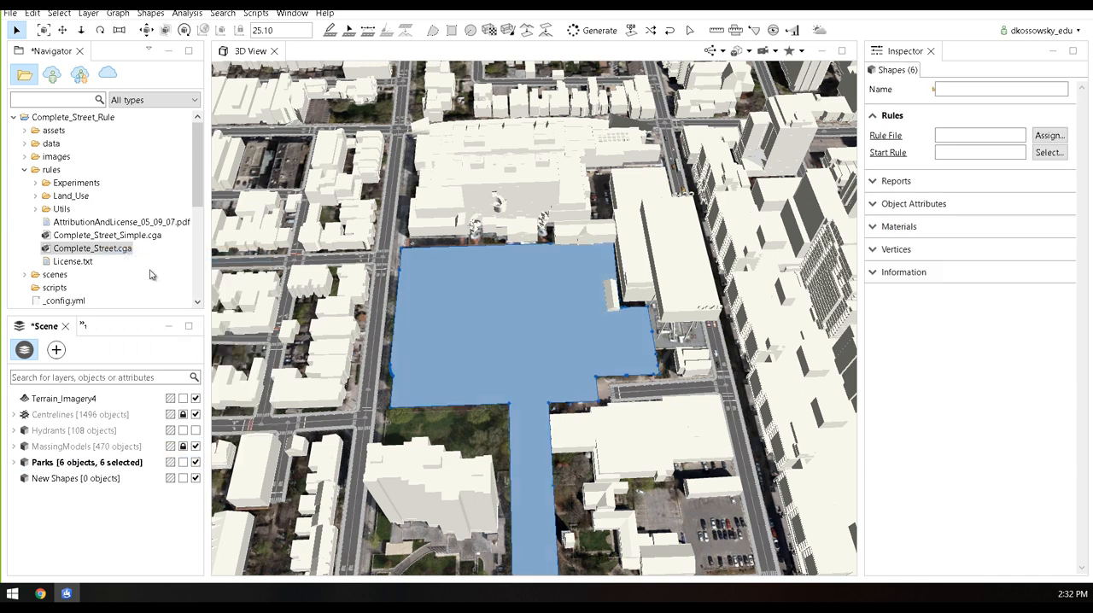
{"action": "left_click", "coordinate": [24, 170]}
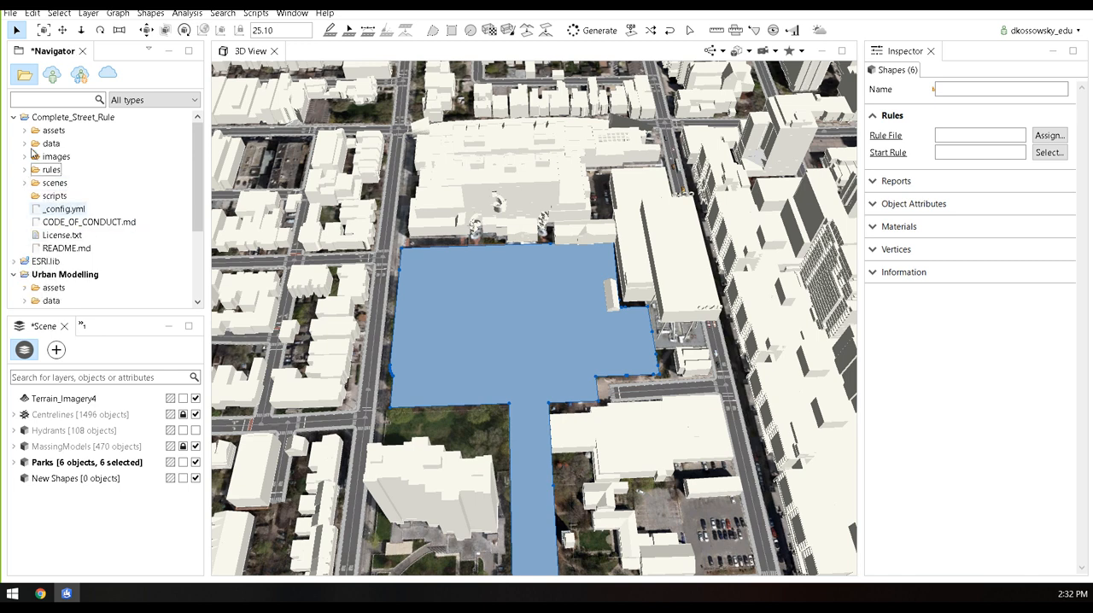
{"action": "left_click", "coordinate": [13, 117]}
{"action": "left_click", "coordinate": [13, 130]}
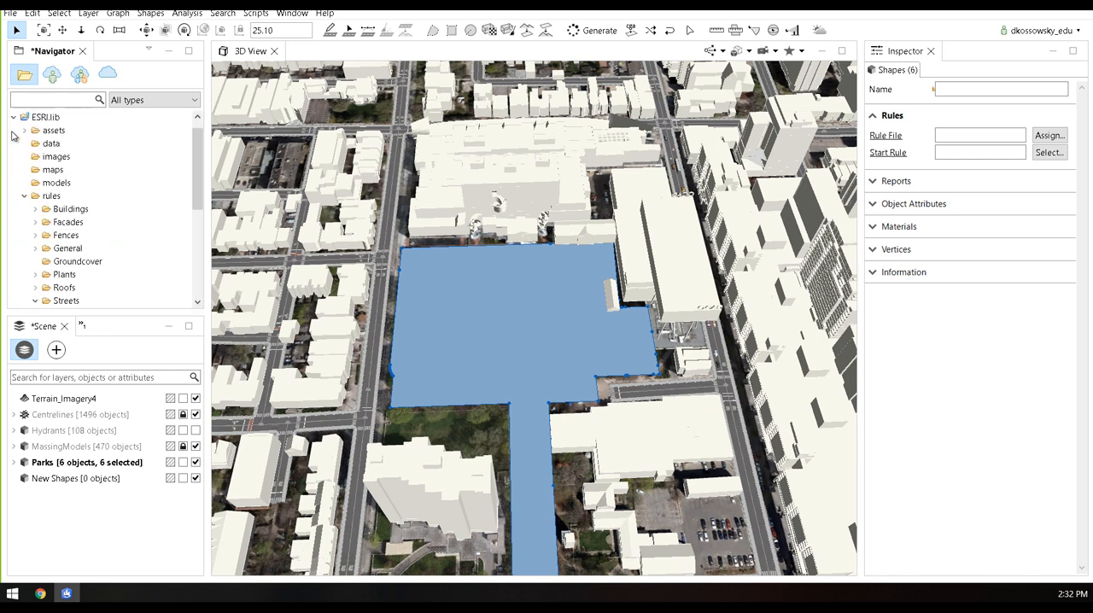
{"action": "left_click_drag", "start_coordinate": [196, 195], "coordinate": [195, 222]}
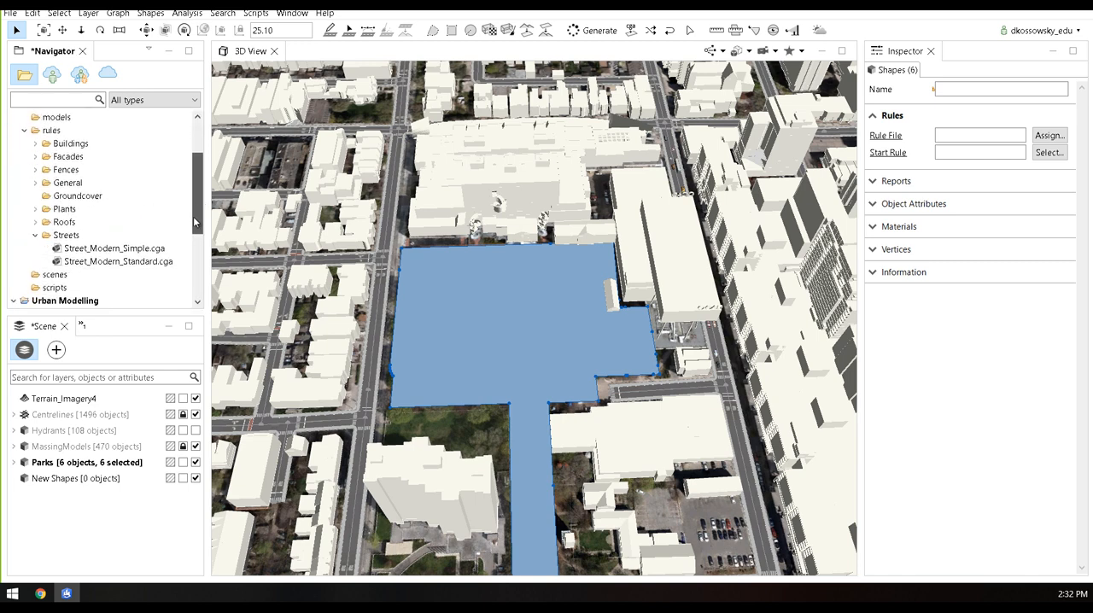
{"action": "left_click", "coordinate": [36, 236]}
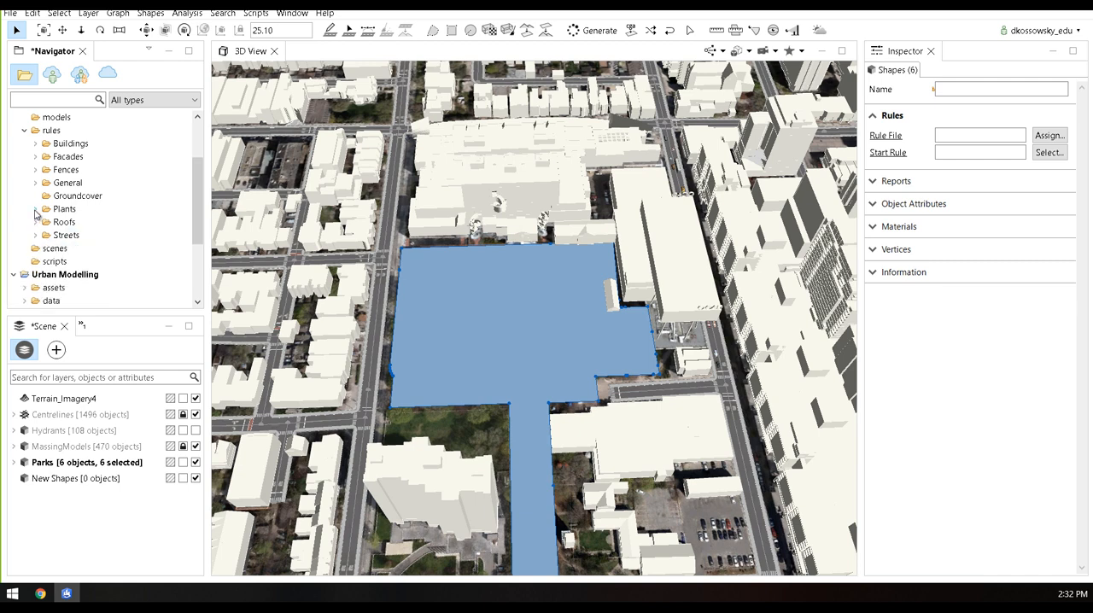
{"action": "left_click", "coordinate": [35, 210]}
{"action": "left_click_drag", "start_coordinate": [196, 215], "coordinate": [196, 230]}
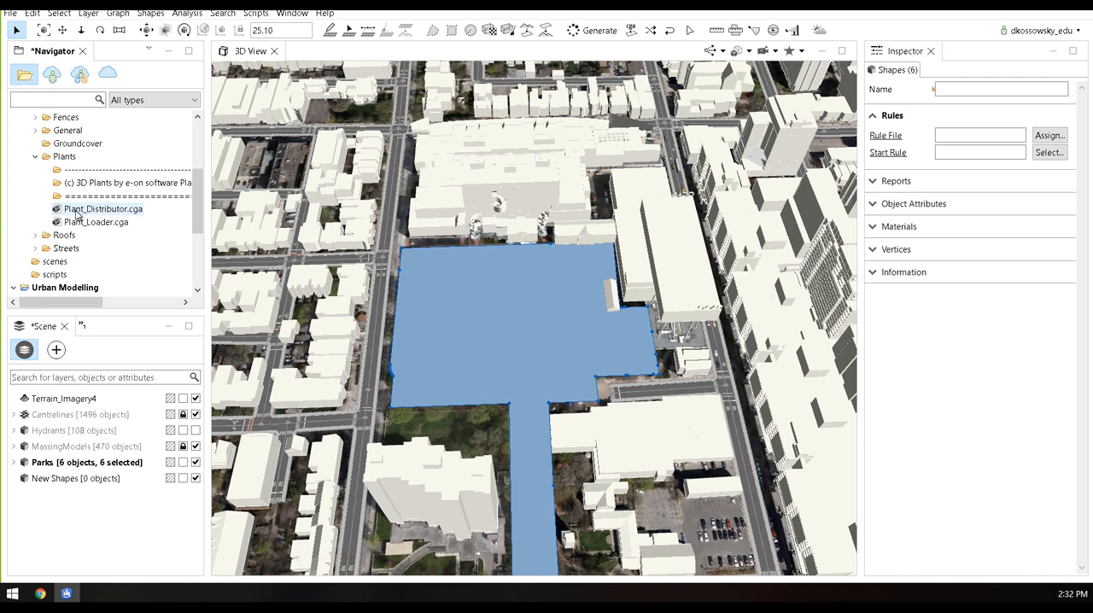
{"action": "left_click_drag", "start_coordinate": [76, 215], "coordinate": [486, 308]}
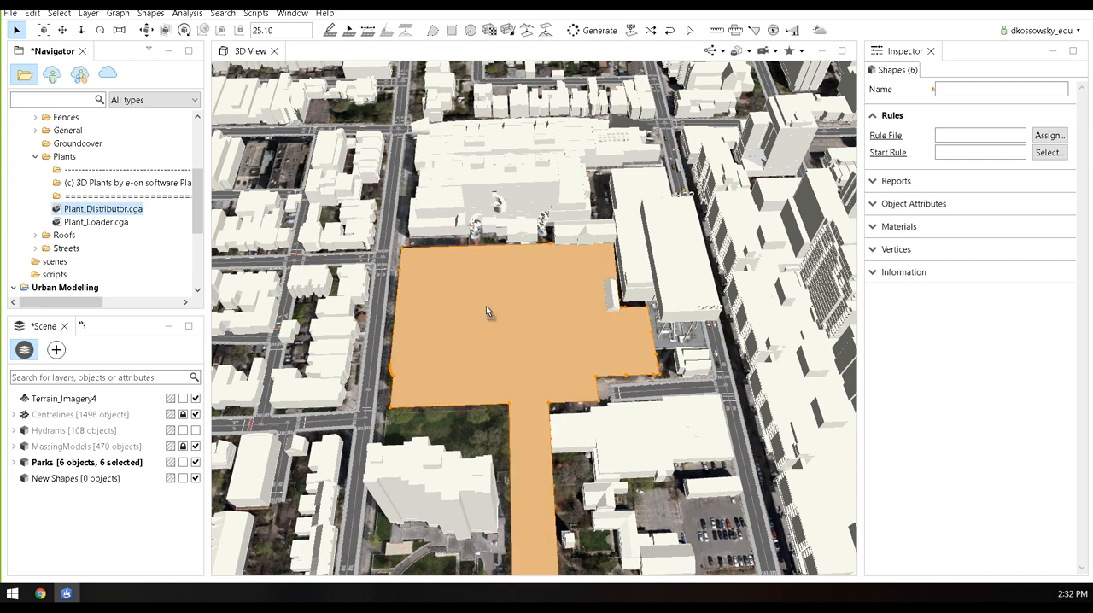
Inspect the generated park trees and set the Plant Distributor's Mix to Zone 6 Trees, keeping Density at 1
{"action": "left_click_drag", "start_coordinate": [522, 329], "coordinate": [542, 375]}
{"action": "middle_click_drag", "start_coordinate": [604, 454], "coordinate": [526, 395]}
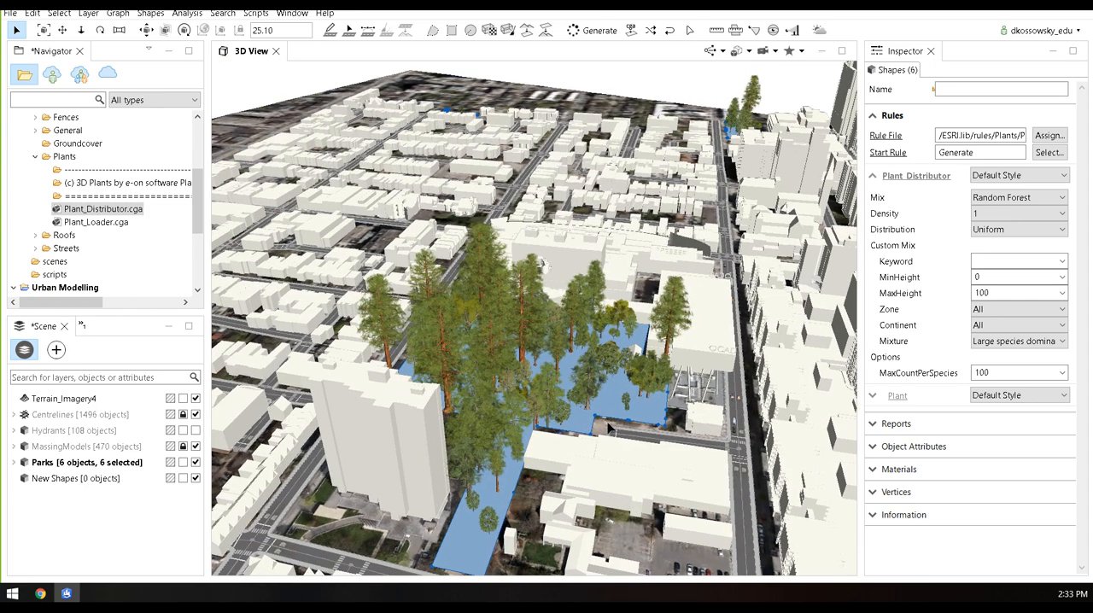
{"action": "middle_click_drag", "start_coordinate": [581, 375], "coordinate": [508, 367]}
{"action": "scroll", "coordinate": [527, 368], "scroll_direction": "up", "scroll_amount": 3}
{"action": "scroll", "coordinate": [636, 264], "scroll_direction": "up", "scroll_amount": 3}
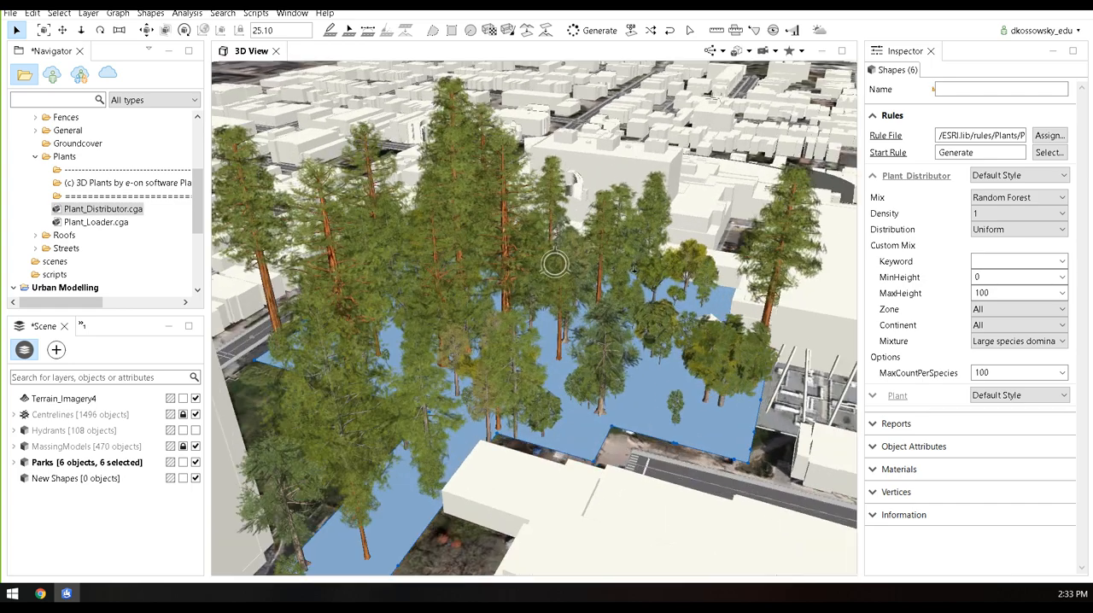
{"action": "middle_click_drag", "start_coordinate": [484, 317], "coordinate": [511, 268]}
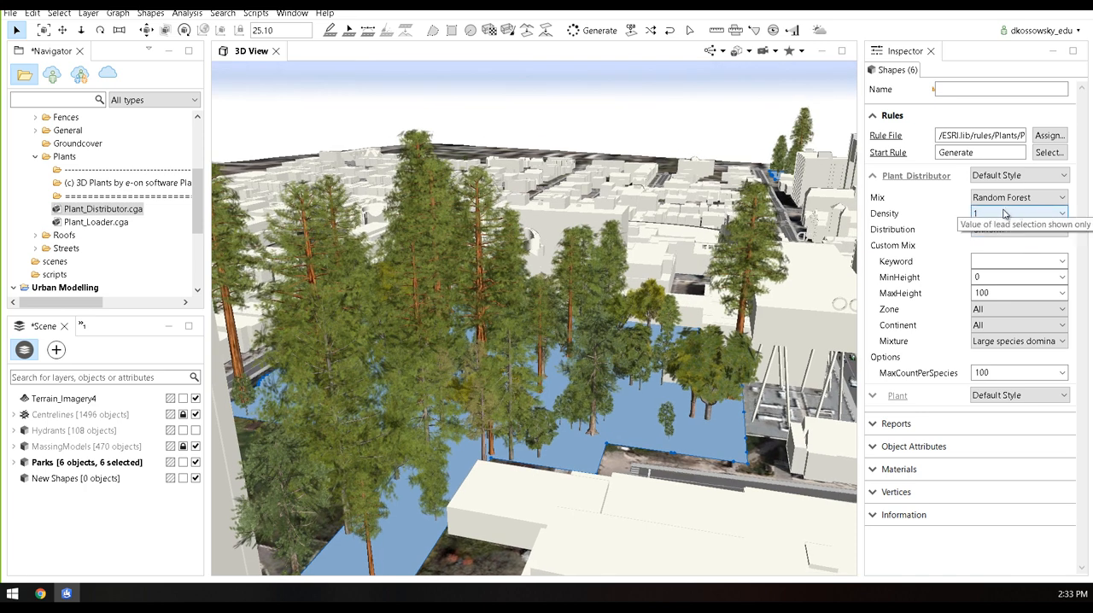
{"action": "left_click", "coordinate": [1061, 200]}
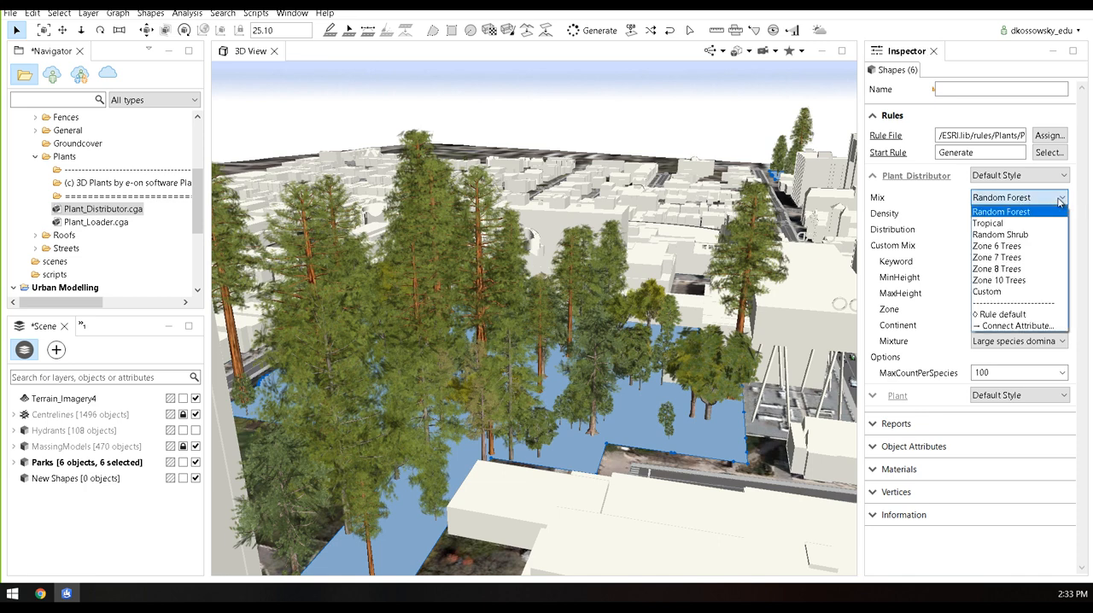
{"action": "left_click", "coordinate": [1017, 248]}
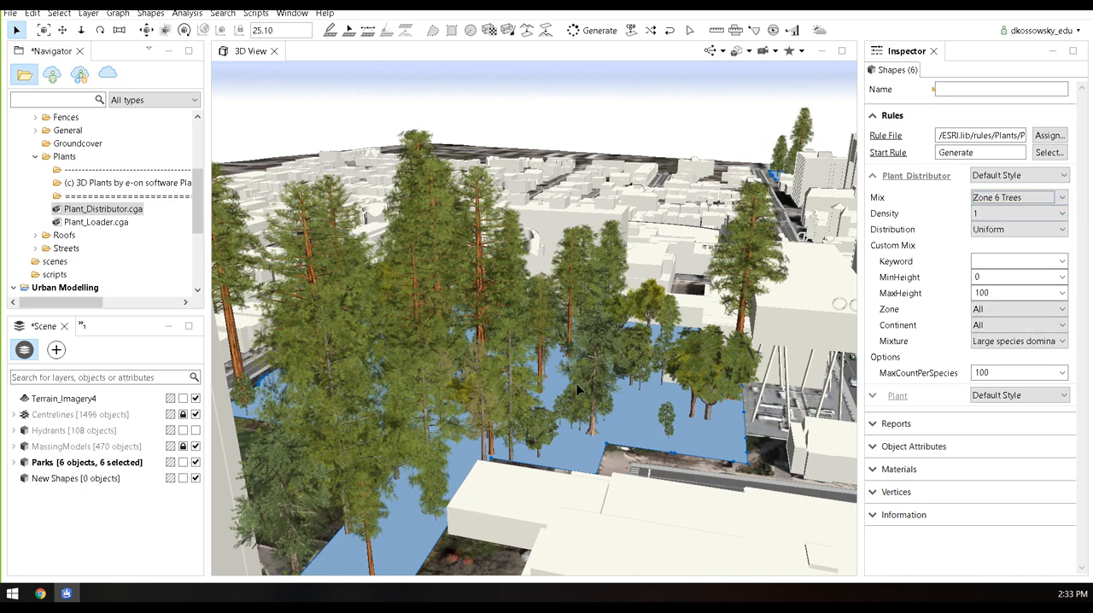
{"action": "mouse_move", "coordinate": [535, 407]}
{"action": "left_mouse_down", "text": "alt"}
{"action": "mouse_move", "coordinate": [609, 427]}
{"action": "mouse_move", "coordinate": [525, 456]}
{"action": "left_mouse_up", "text": "alt"}
{"action": "left_click", "coordinate": [1008, 214]}
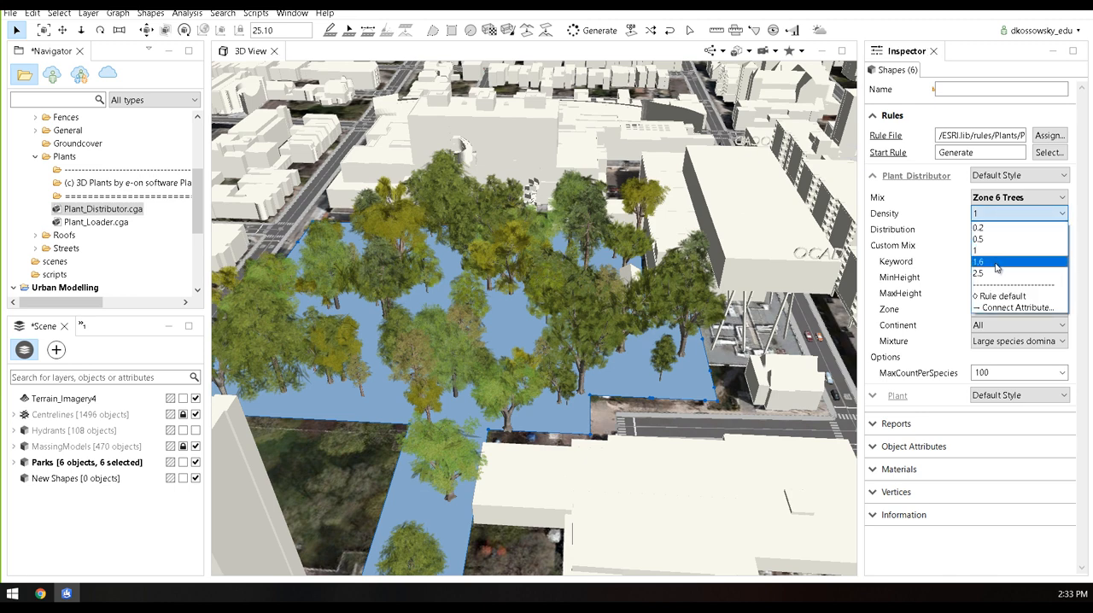
{"action": "left_click", "coordinate": [1011, 218]}
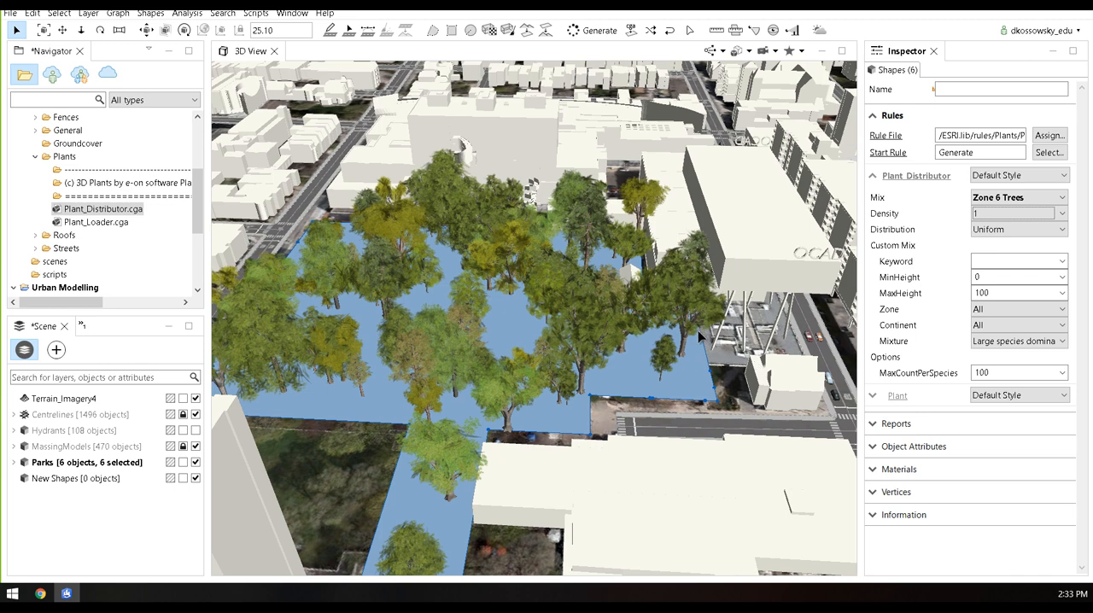
Clear the parks selection and inspect the tree cover in the park beside OCAD University
{"action": "left_click_drag", "start_coordinate": [579, 371], "coordinate": [610, 376], "text": "alt"}
{"action": "right_click_drag", "start_coordinate": [609, 376], "coordinate": [555, 380], "text": "alt"}
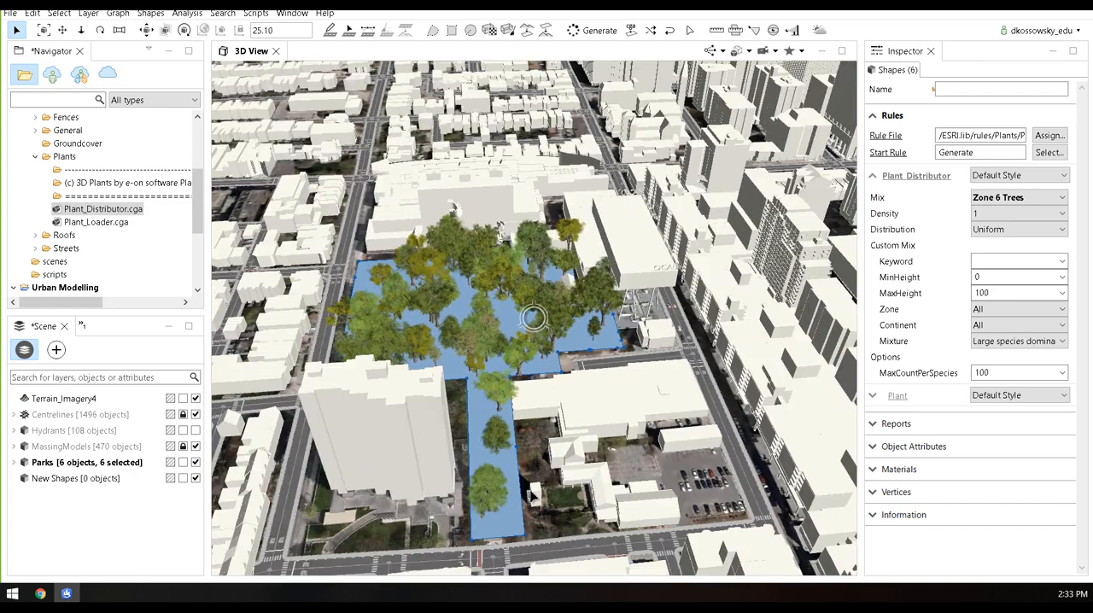
{"action": "left_click", "coordinate": [537, 455]}
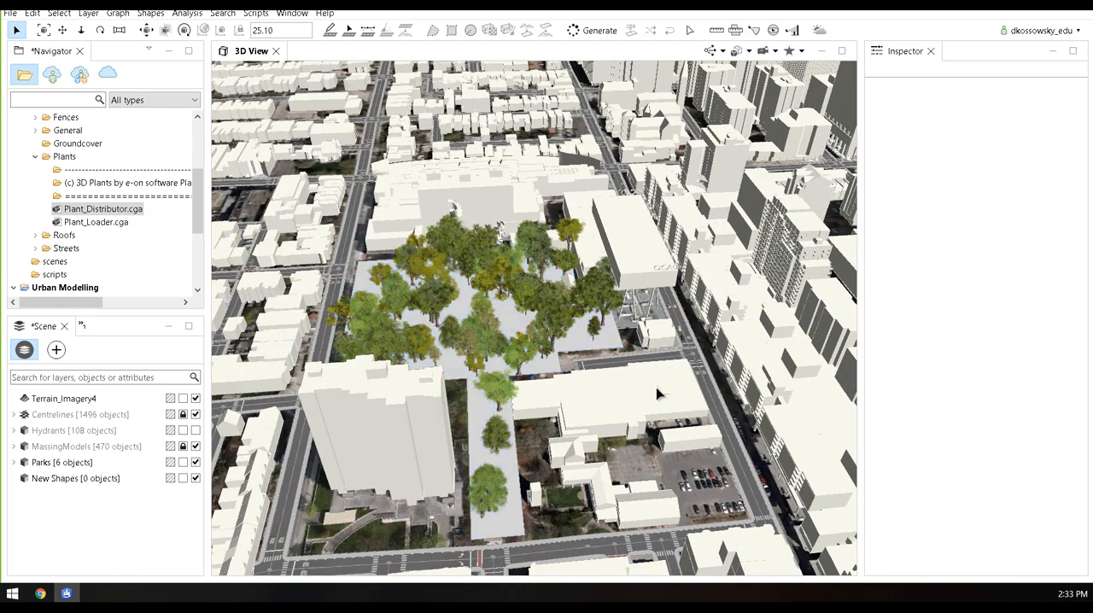
{"action": "left_click_drag", "start_coordinate": [613, 372], "coordinate": [625, 360], "text": "alt"}
{"action": "scroll", "coordinate": [624, 361], "scroll_direction": "down", "scroll_amount": 5}
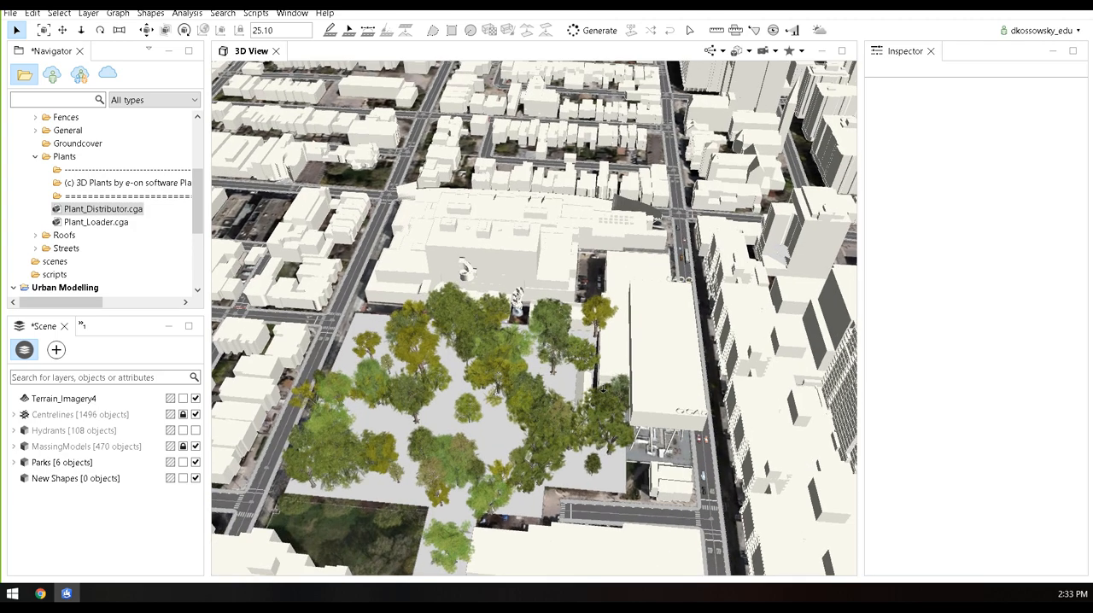
{"action": "scroll", "coordinate": [597, 381], "scroll_direction": "up", "scroll_amount": 5}
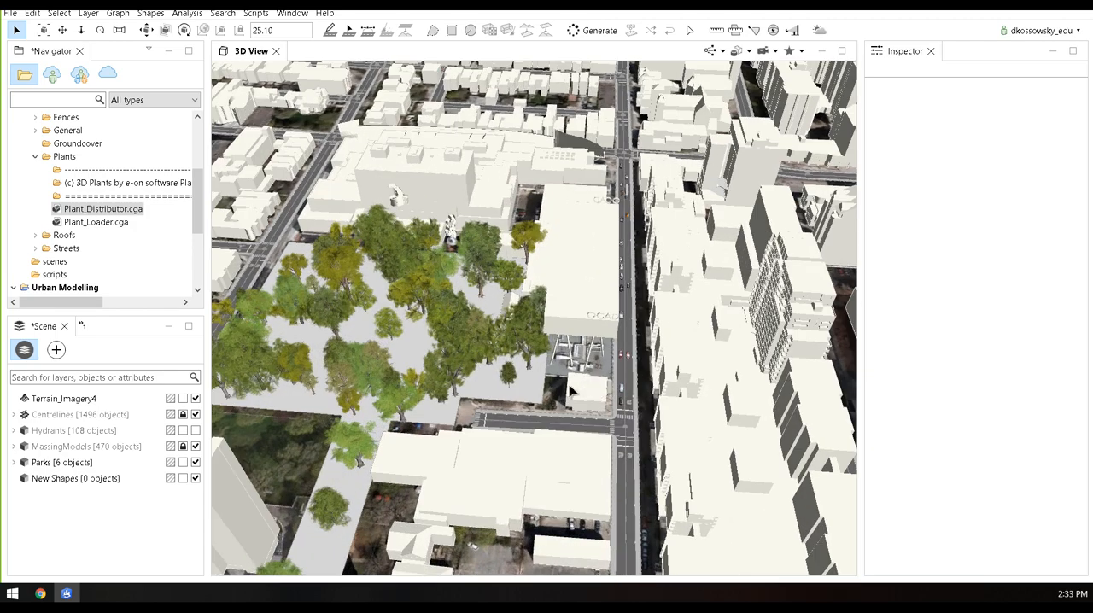
Make the Hydrants layer visible, select all of its objects and get a close view of a hydrant beside the street
{"action": "left_click", "coordinate": [194, 430]}
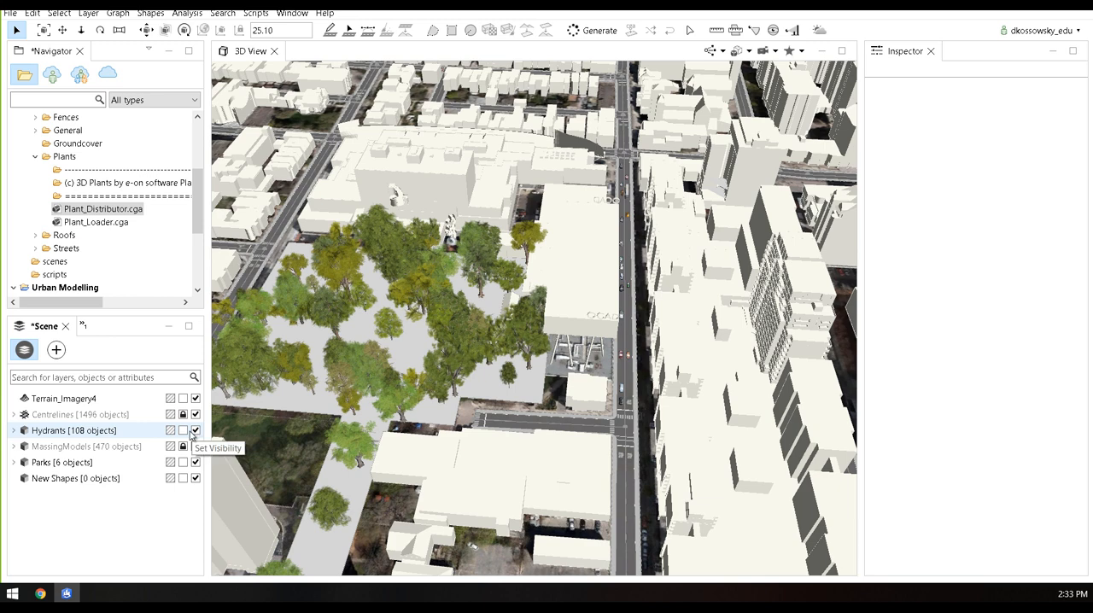
{"action": "right_click", "coordinate": [94, 430]}
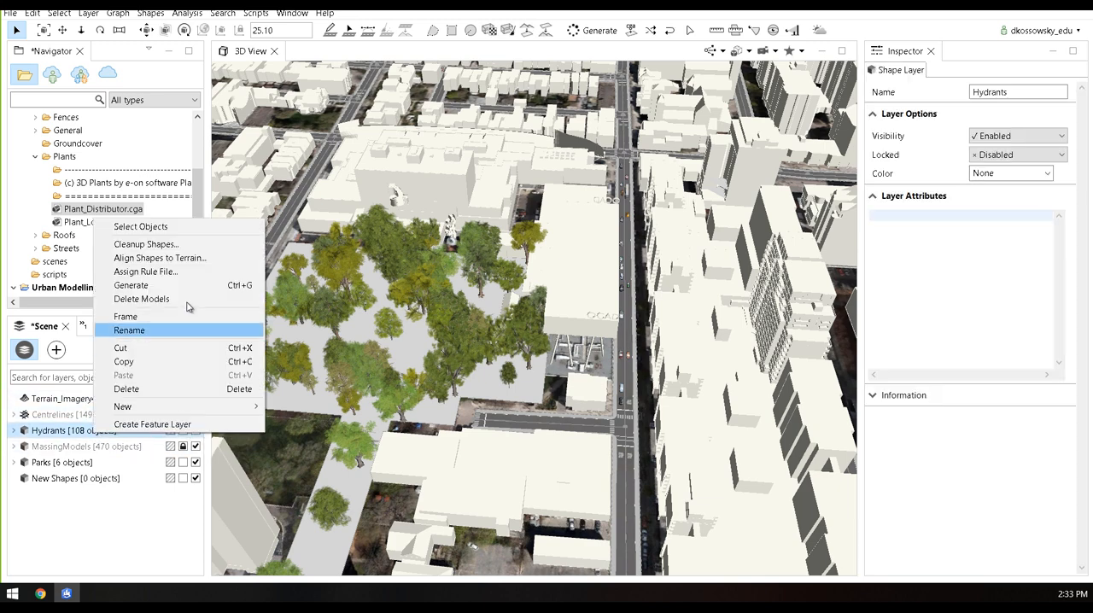
{"action": "left_click", "coordinate": [141, 226]}
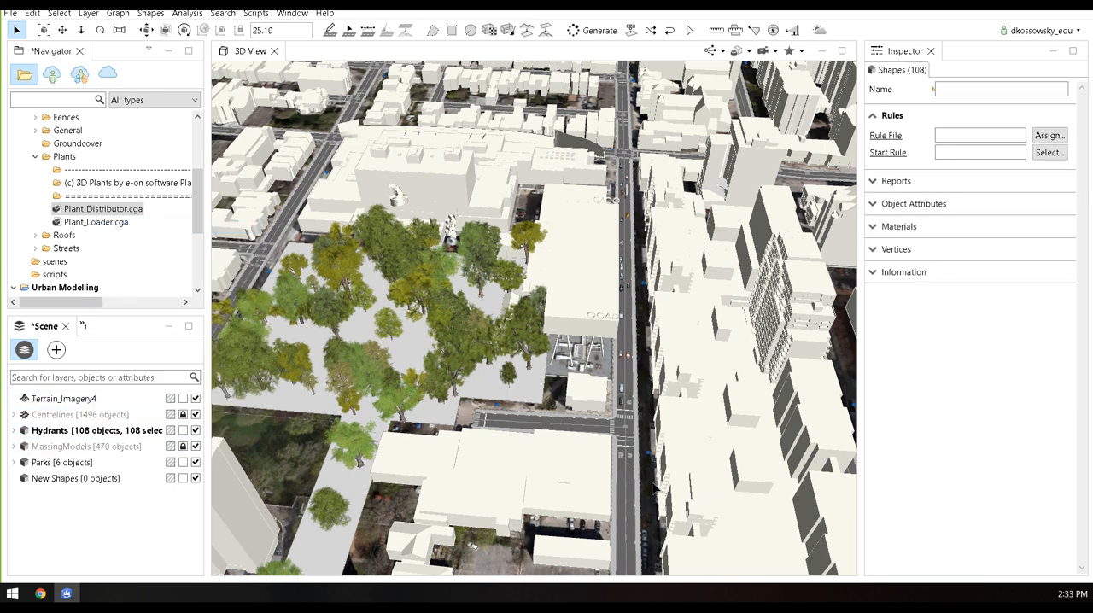
{"action": "scroll", "coordinate": [649, 465], "scroll_direction": "up", "scroll_amount": 5}
{"action": "scroll", "coordinate": [649, 464], "scroll_direction": "up", "scroll_amount": 10}
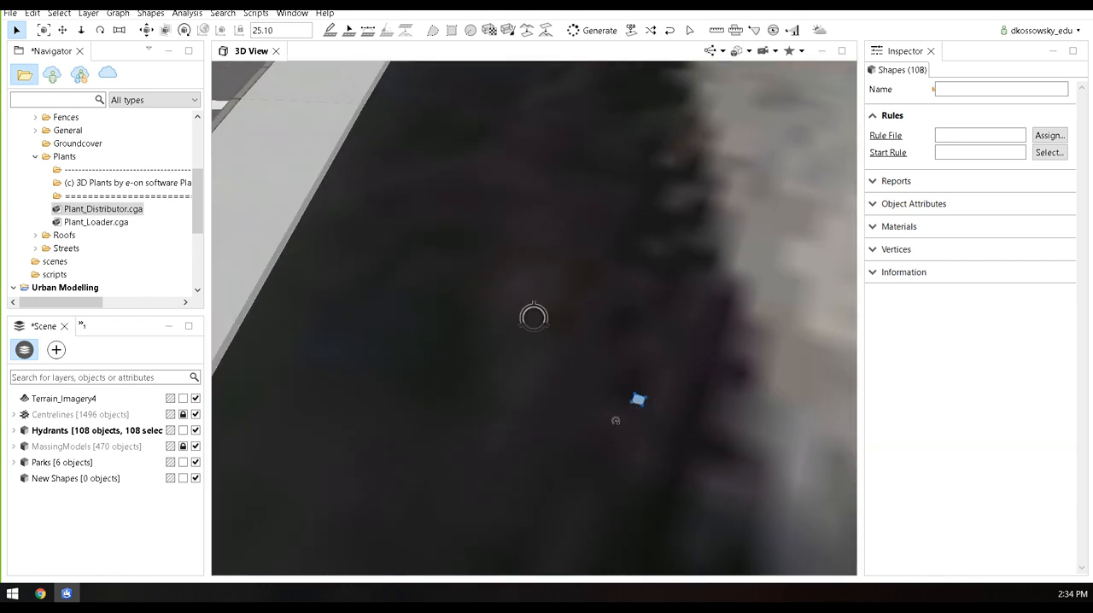
Review the code of FireHydrants.cga in the Urban Modelling project's rules folder, collapsing ESRI.lib to reach it, and close the file
{"action": "left_click_drag", "start_coordinate": [616, 421], "coordinate": [629, 342], "text": "alt"}
{"action": "right_click_drag", "start_coordinate": [629, 377], "coordinate": [579, 309], "text": "alt"}
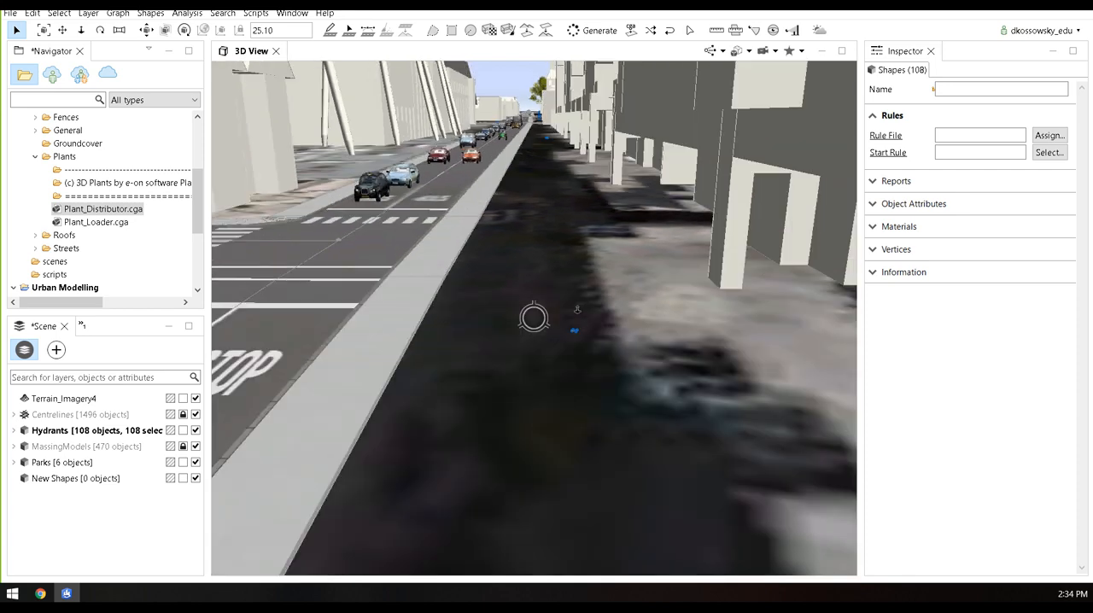
{"action": "middle_click_drag", "start_coordinate": [579, 310], "coordinate": [592, 348], "text": "alt"}
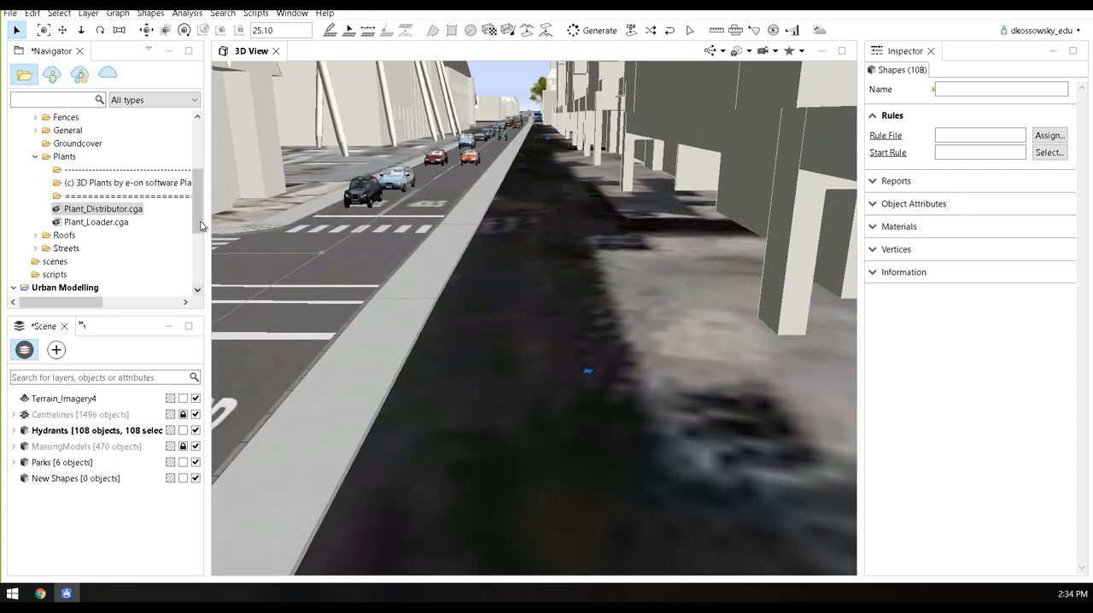
{"action": "left_click_drag", "start_coordinate": [198, 224], "coordinate": [198, 175]}
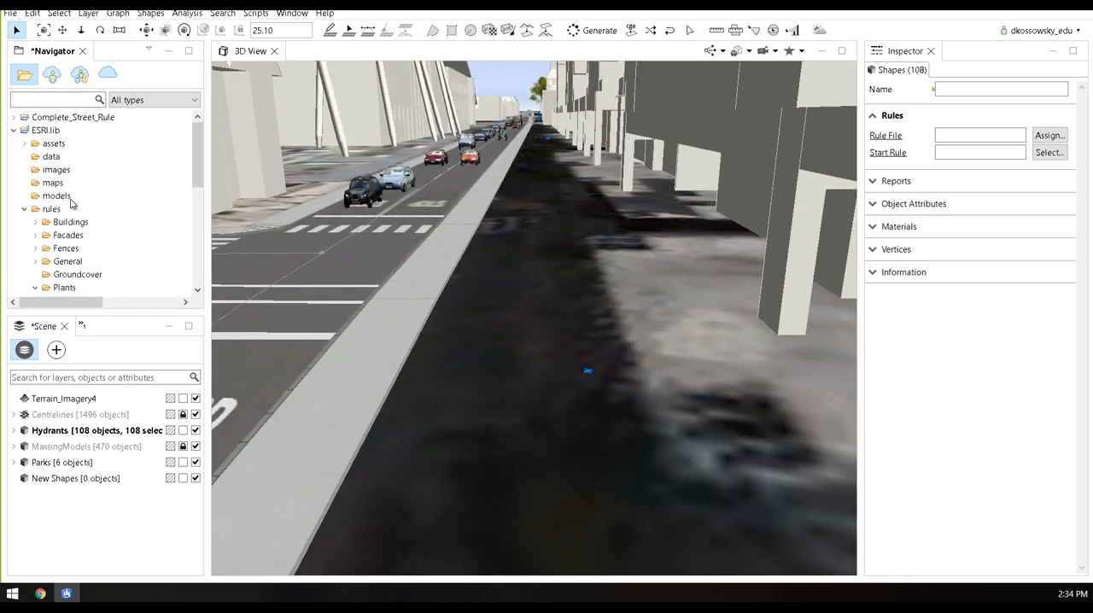
{"action": "left_click", "coordinate": [24, 209]}
{"action": "left_click", "coordinate": [14, 130]}
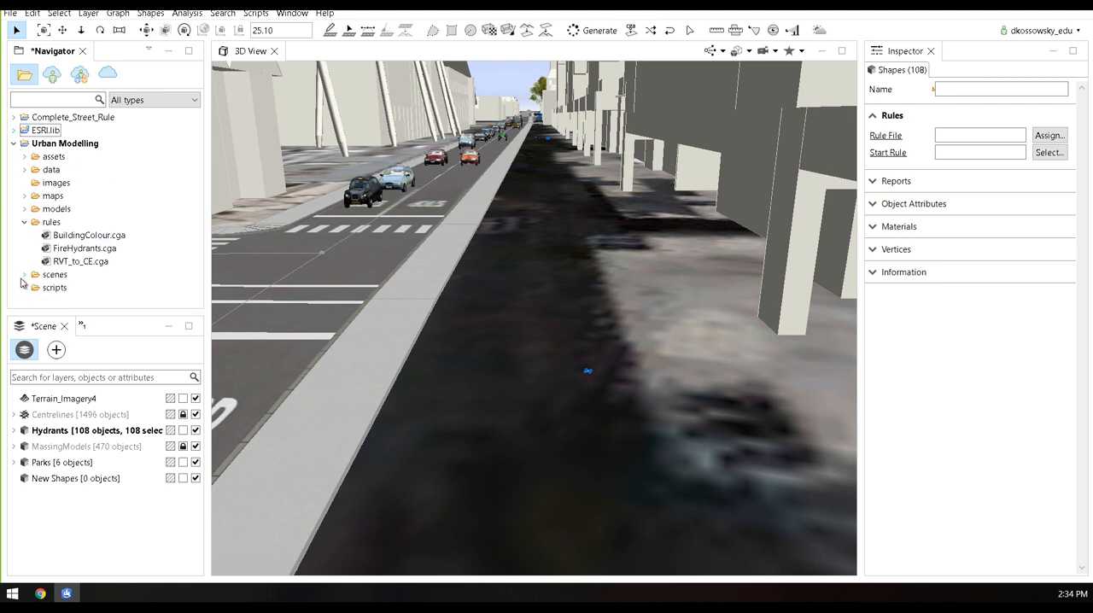
{"action": "left_click_drag", "start_coordinate": [83, 316], "coordinate": [82, 338]}
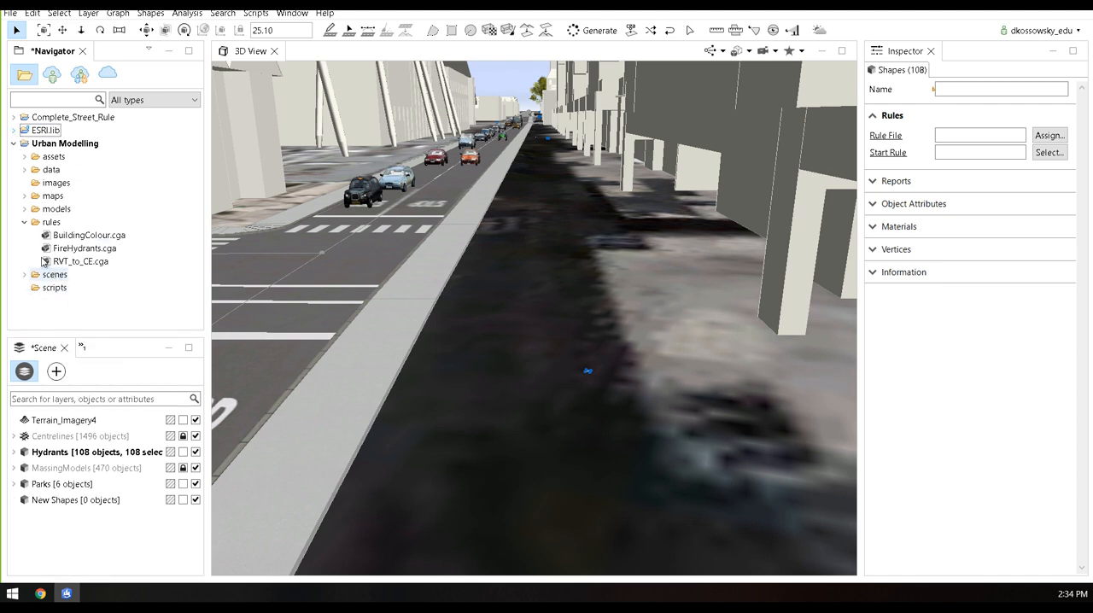
{"action": "double_click", "coordinate": [81, 248]}
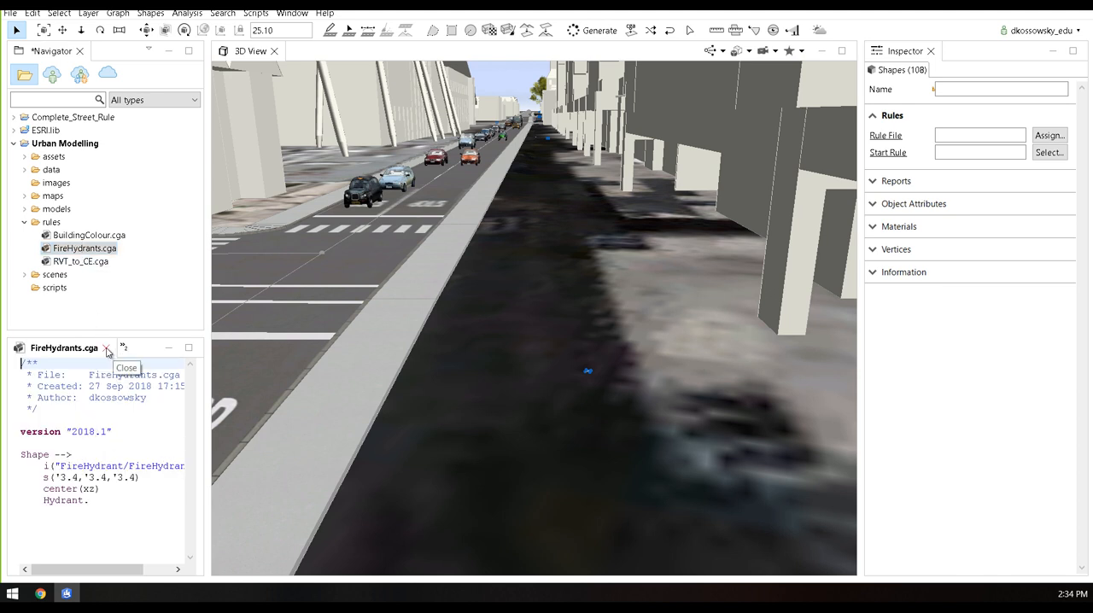
{"action": "left_click", "coordinate": [107, 349]}
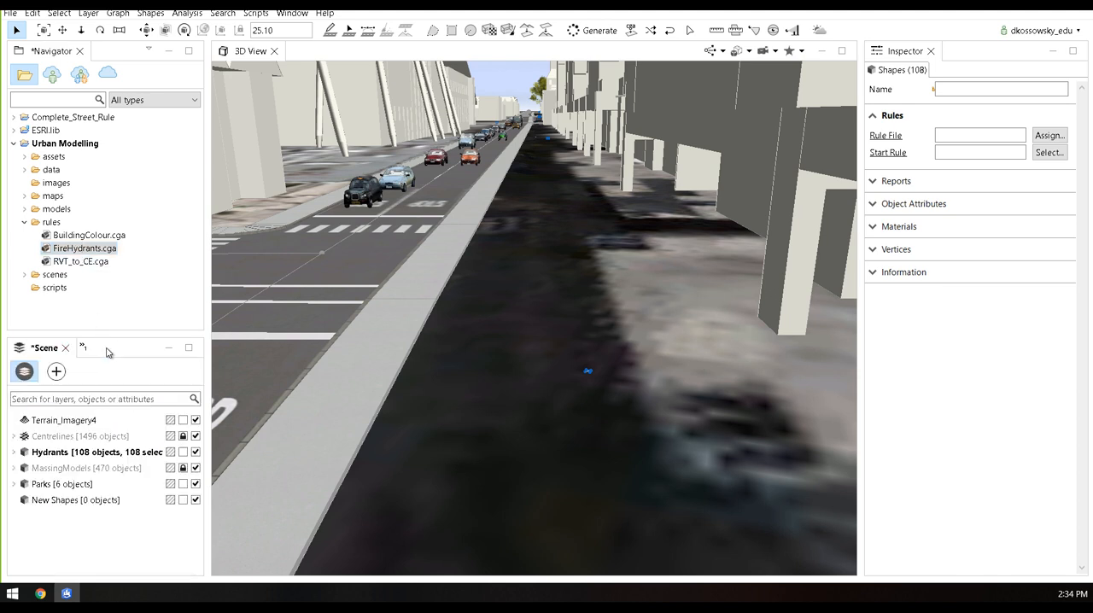
Preview FireHydrant.obj from the project's assets FireHydrant folder, enlarging the preview enough to see the whole model
{"action": "left_click", "coordinate": [25, 157]}
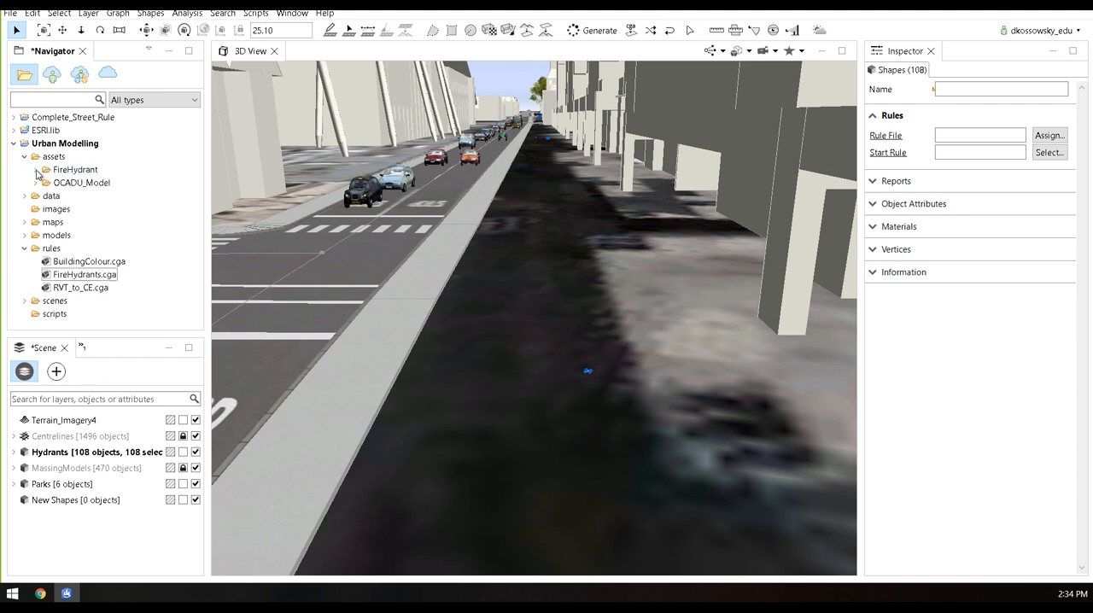
{"action": "left_click", "coordinate": [35, 170]}
{"action": "left_click", "coordinate": [84, 197]}
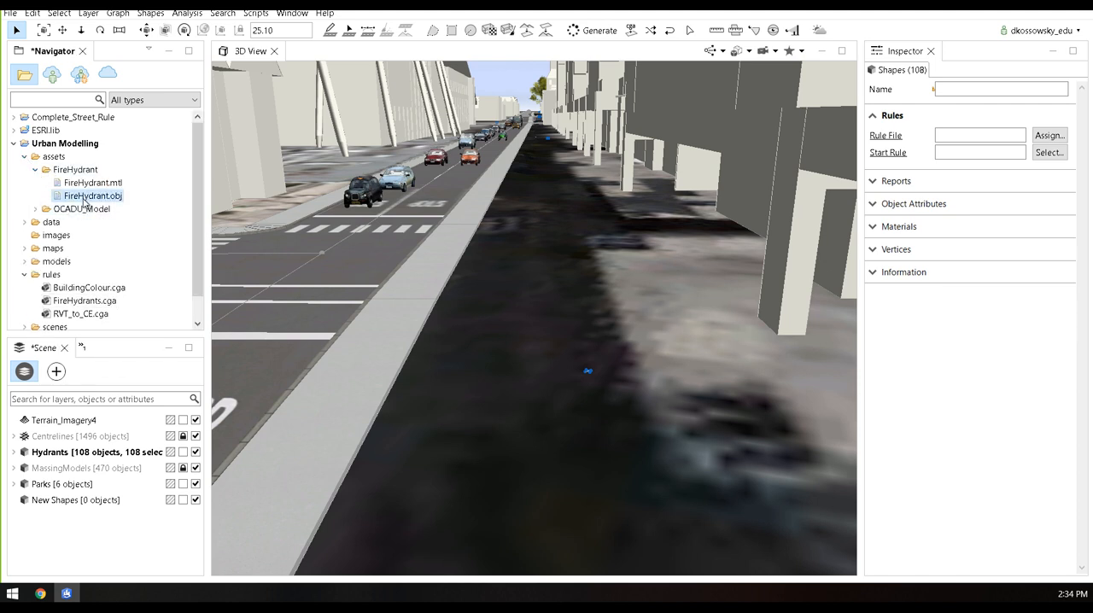
{"action": "left_click_drag", "start_coordinate": [129, 307], "coordinate": [129, 171]}
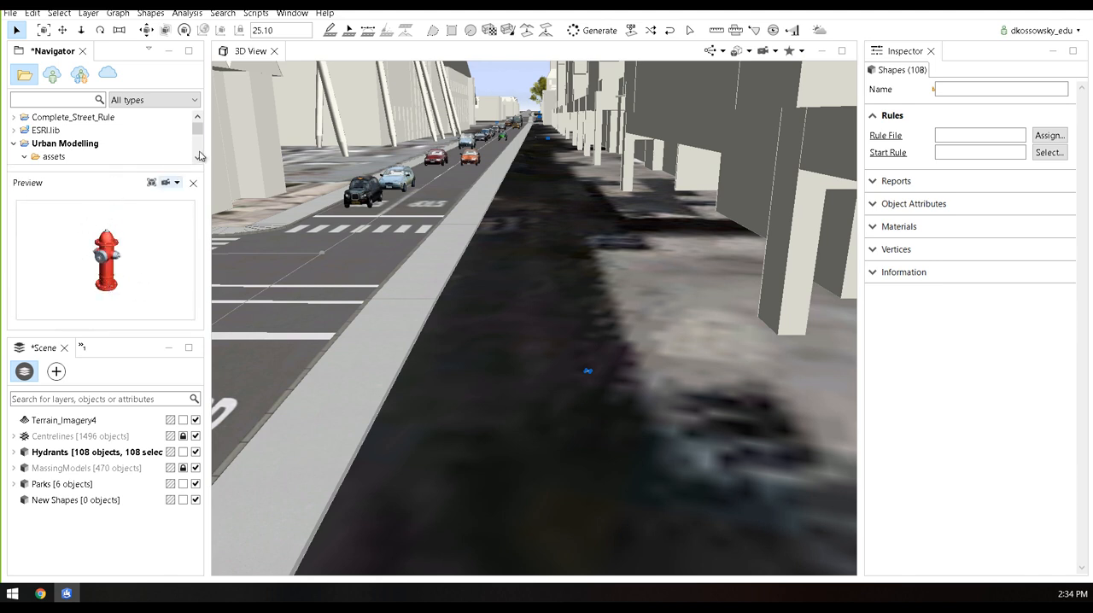
{"action": "left_click_drag", "start_coordinate": [149, 173], "coordinate": [151, 269]}
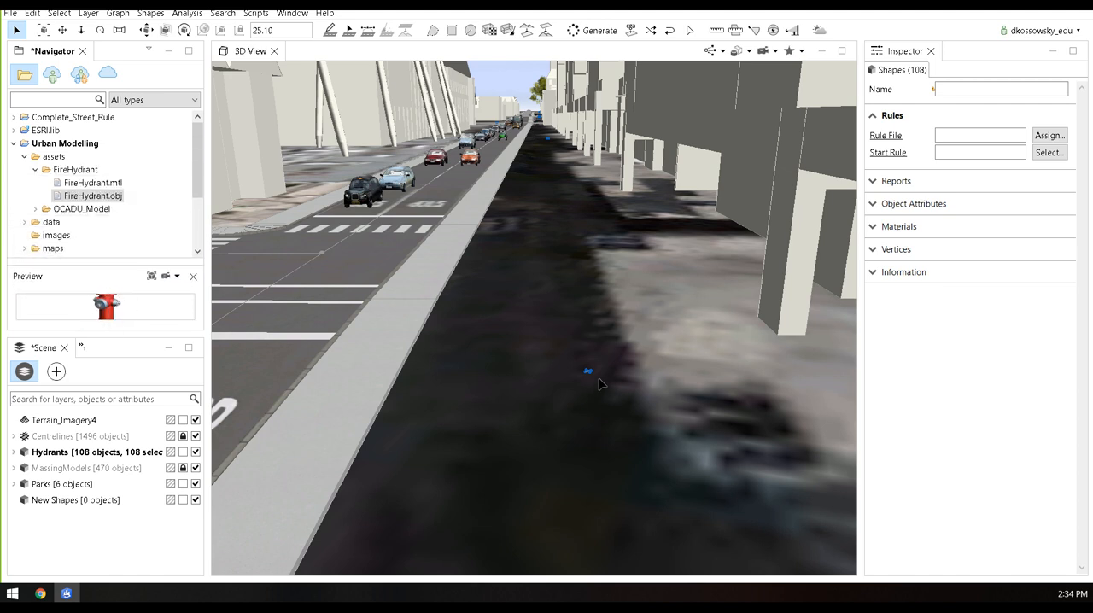
Assign FireHydrants.cga to all selected hydrants, check the generated hydrant beside the street and lock the Hydrants layer
{"action": "left_click_drag", "start_coordinate": [200, 183], "coordinate": [201, 236]}
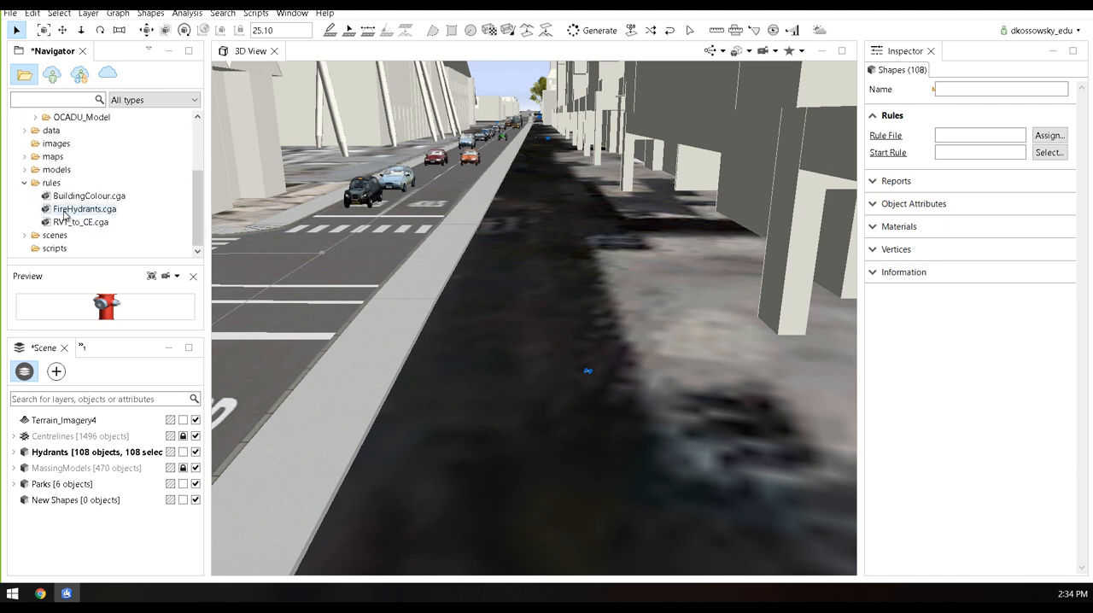
{"action": "left_click_drag", "start_coordinate": [64, 211], "coordinate": [504, 303]}
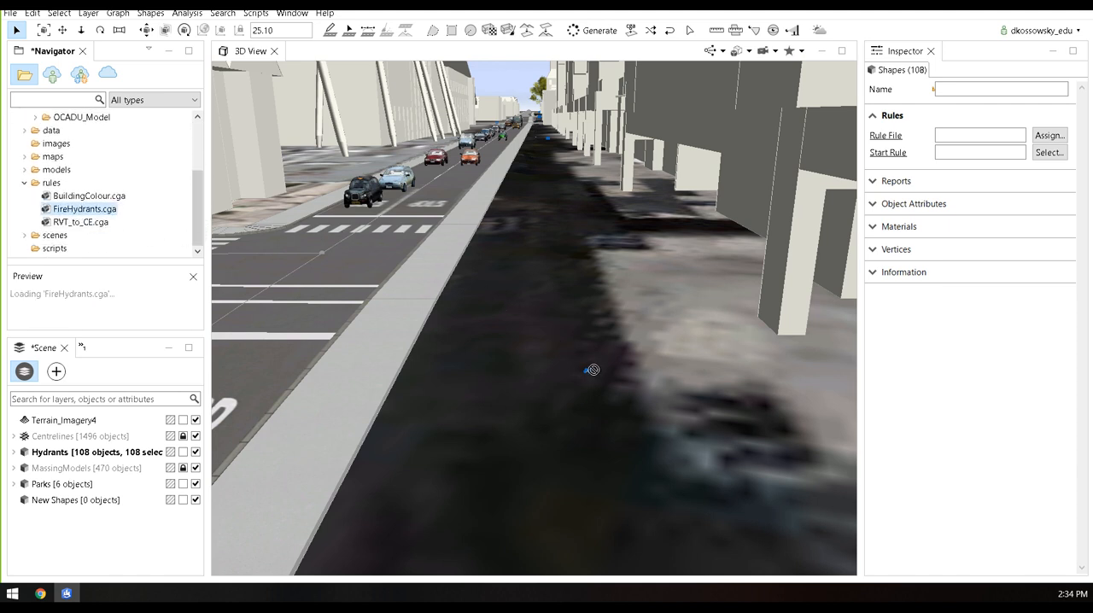
{"action": "left_click_drag", "start_coordinate": [590, 376], "coordinate": [570, 381]}
{"action": "left_click_drag", "start_coordinate": [532, 317], "coordinate": [547, 344], "text": "alt"}
{"action": "scroll", "coordinate": [537, 344], "scroll_direction": "down", "scroll_amount": 5}
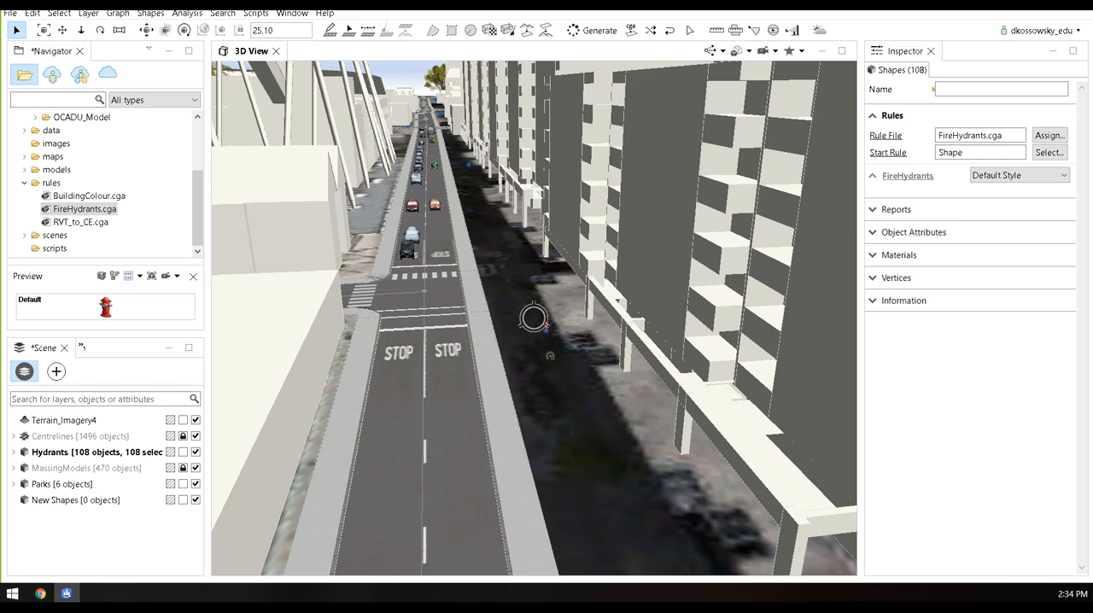
{"action": "left_click_drag", "start_coordinate": [533, 317], "coordinate": [533, 318], "text": "alt"}
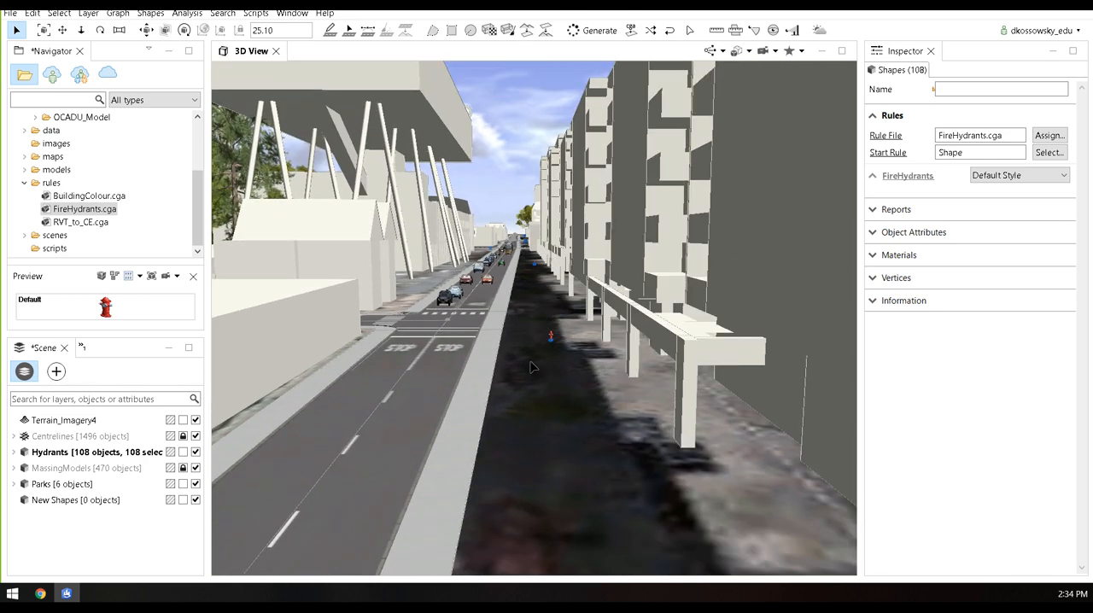
{"action": "mouse_move", "coordinate": [537, 458]}
{"action": "left_mouse_down", "text": "alt"}
{"action": "mouse_move", "coordinate": [526, 399]}
{"action": "mouse_move", "coordinate": [516, 448]}
{"action": "mouse_move", "coordinate": [479, 387]}
{"action": "mouse_move", "coordinate": [550, 459]}
{"action": "left_mouse_up", "text": "alt"}
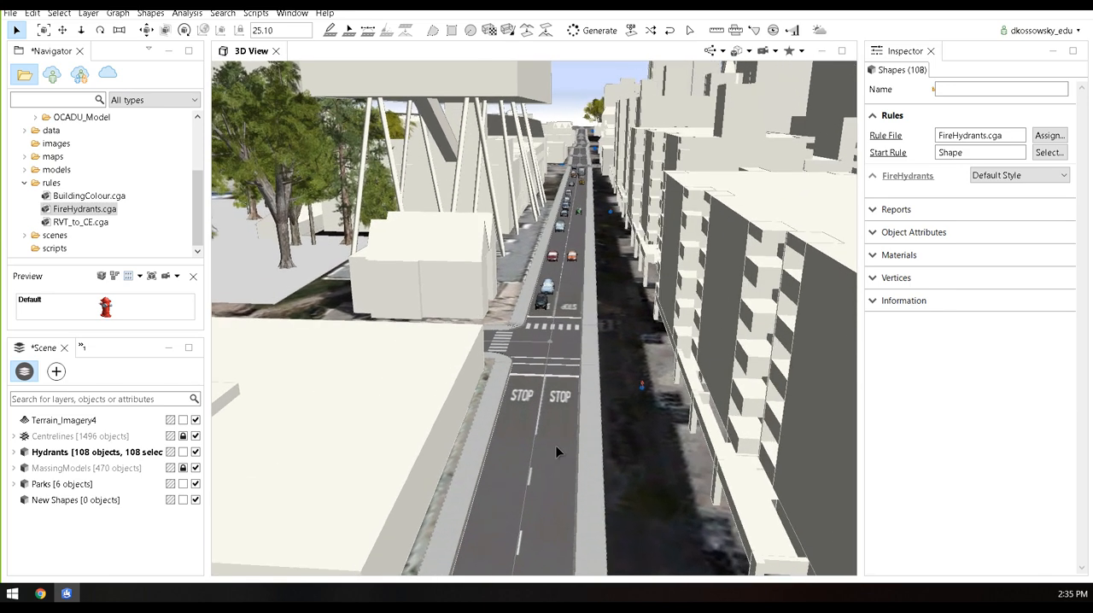
{"action": "left_click", "coordinate": [184, 452]}
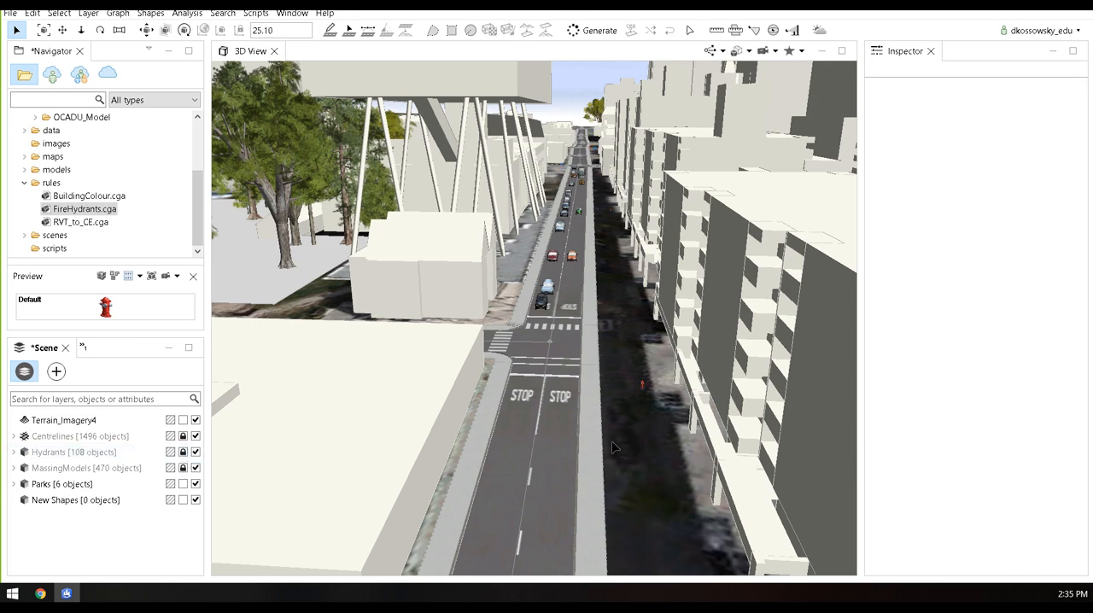
Unlock the MassingModels layer and delete the raised OCAD building massing model beside the park
{"action": "left_click_drag", "start_coordinate": [597, 444], "coordinate": [541, 427], "text": "alt"}
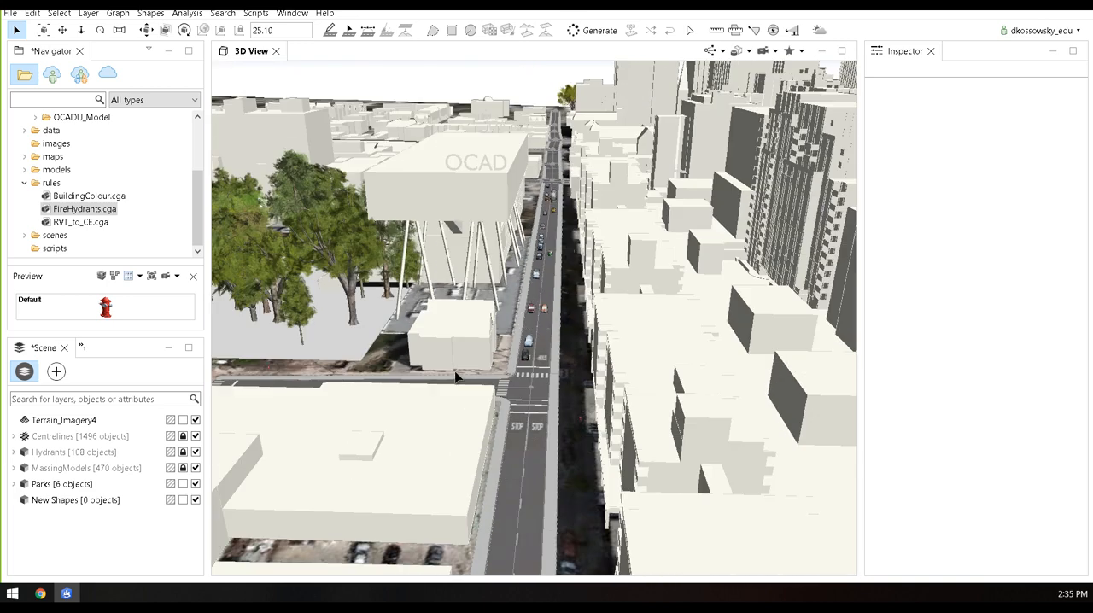
{"action": "left_click_drag", "start_coordinate": [198, 212], "coordinate": [198, 168]}
{"action": "left_click_drag", "start_coordinate": [583, 329], "coordinate": [532, 343], "text": "alt"}
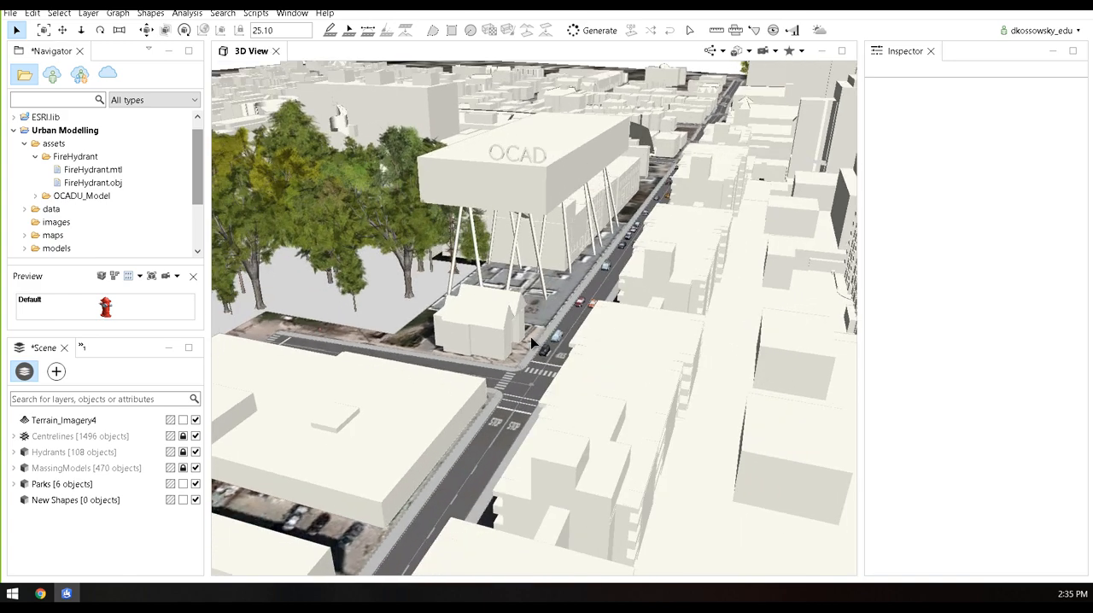
{"action": "left_click_drag", "start_coordinate": [530, 304], "coordinate": [518, 446], "text": "alt"}
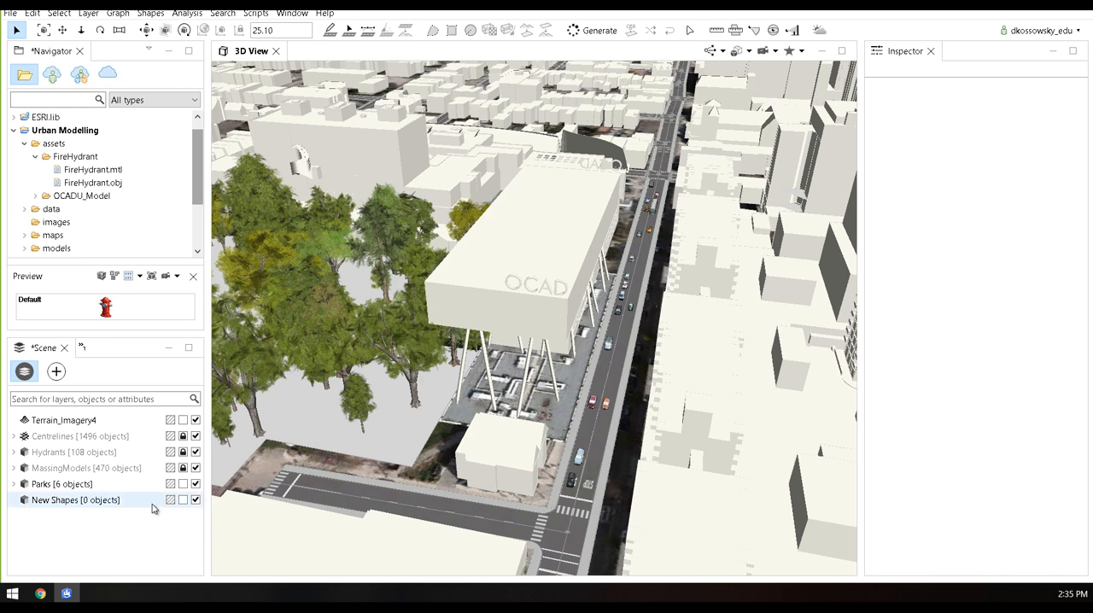
{"action": "left_click", "coordinate": [182, 468]}
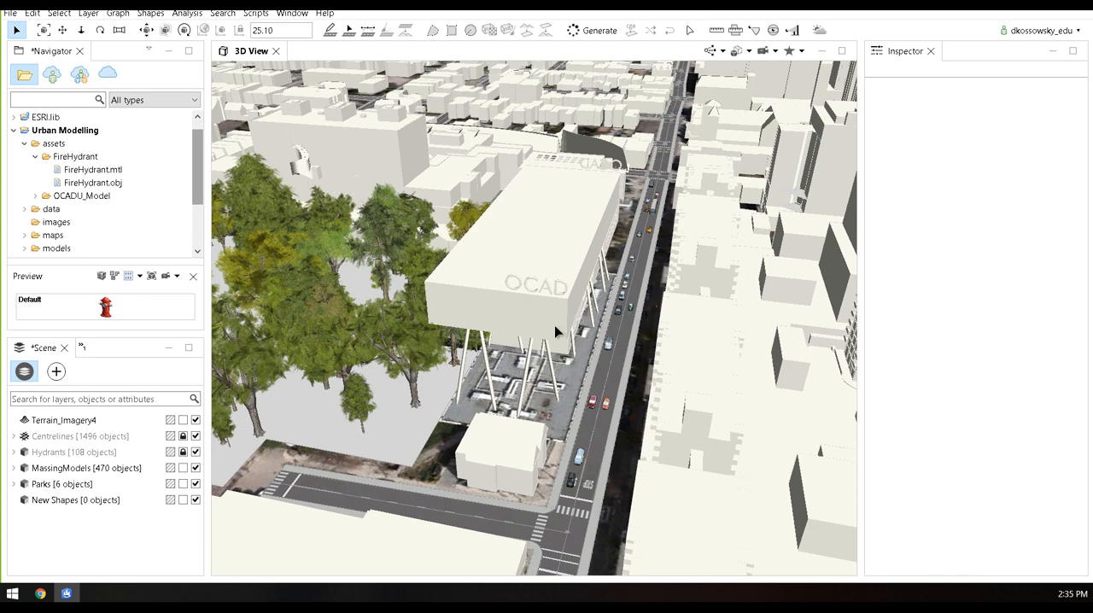
{"action": "left_click_drag", "start_coordinate": [603, 312], "coordinate": [565, 286], "text": "alt"}
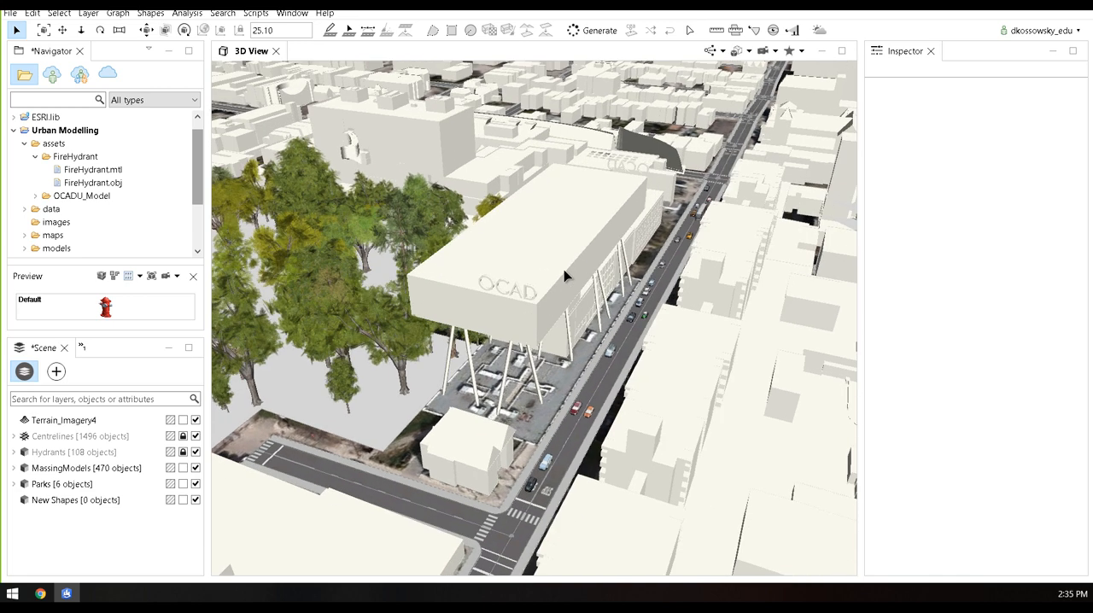
{"action": "left_click", "coordinate": [565, 275]}
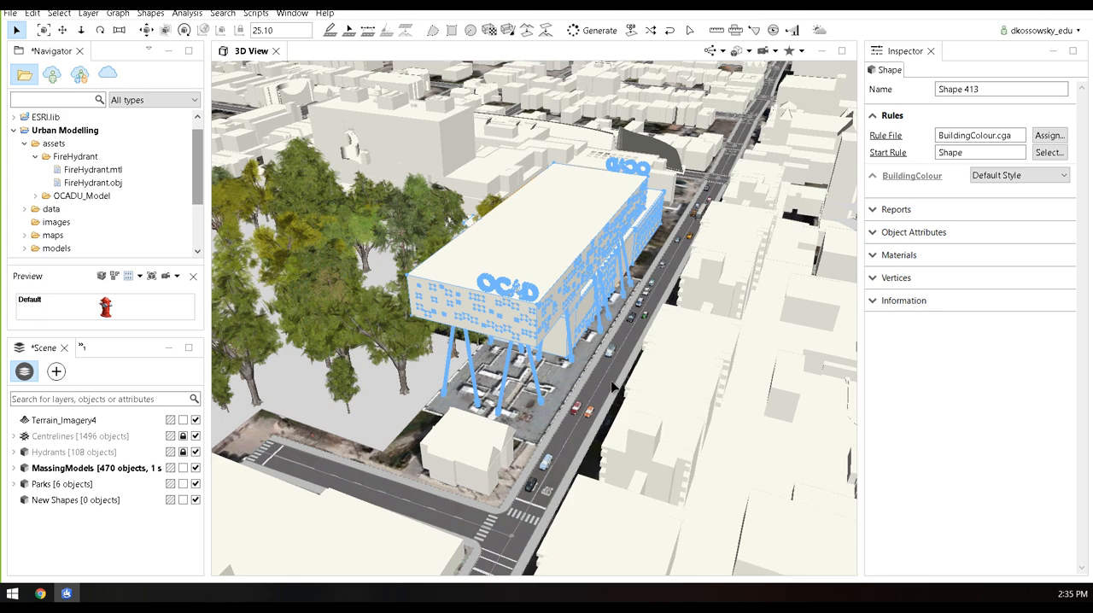
{"action": "key", "text": "Delete"}
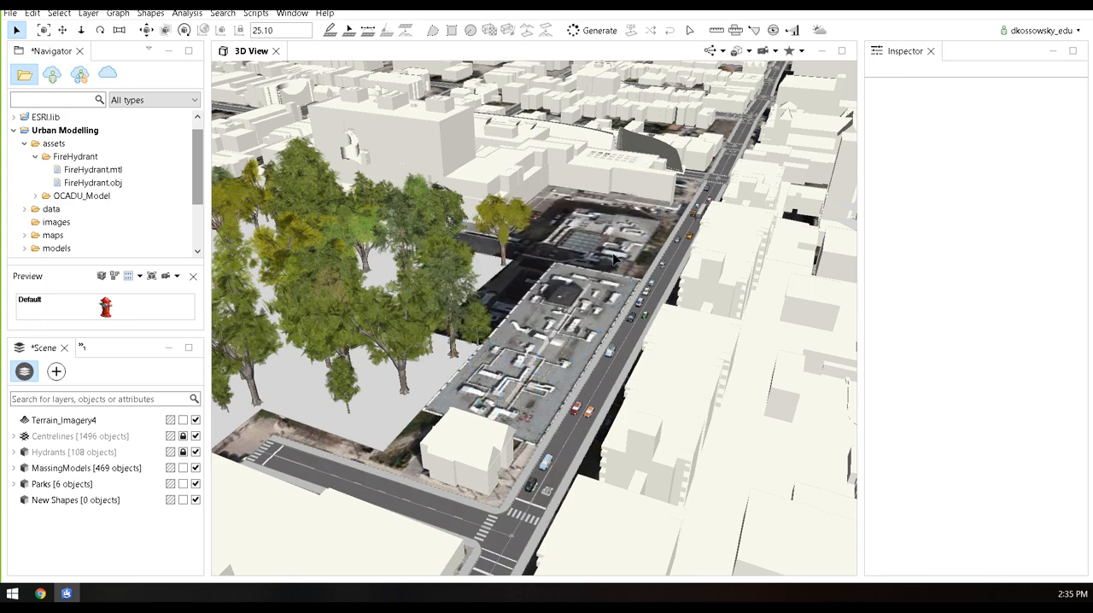
Place OCAD_Model.obj from the assets OCADU_Model folder on the cleared OCAD site as a static model
{"action": "scroll", "coordinate": [619, 359], "scroll_direction": "down", "scroll_amount": 5}
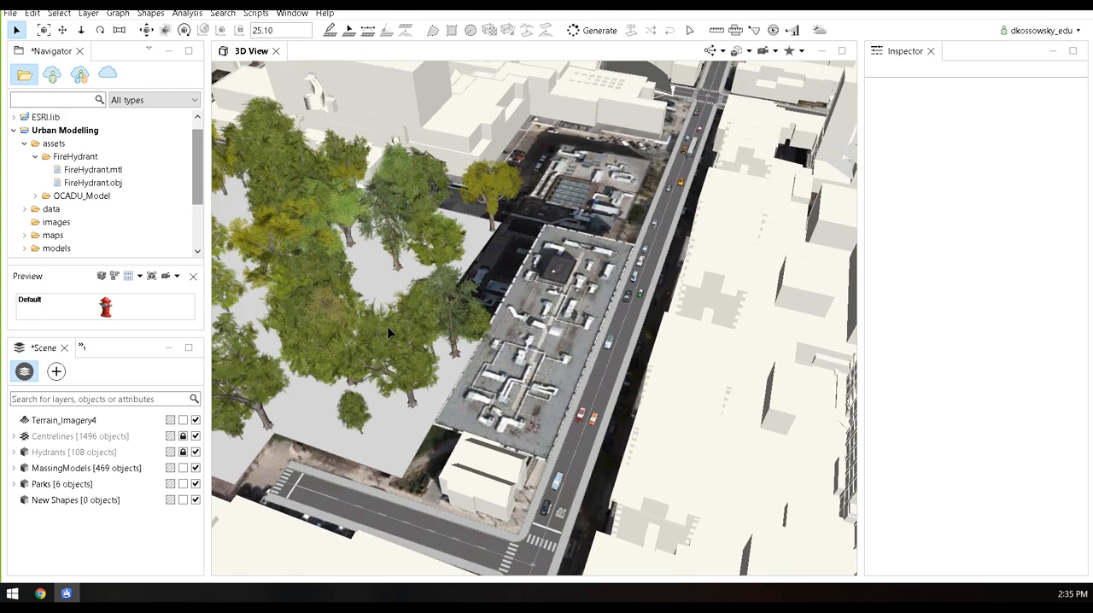
{"action": "left_click", "coordinate": [35, 158]}
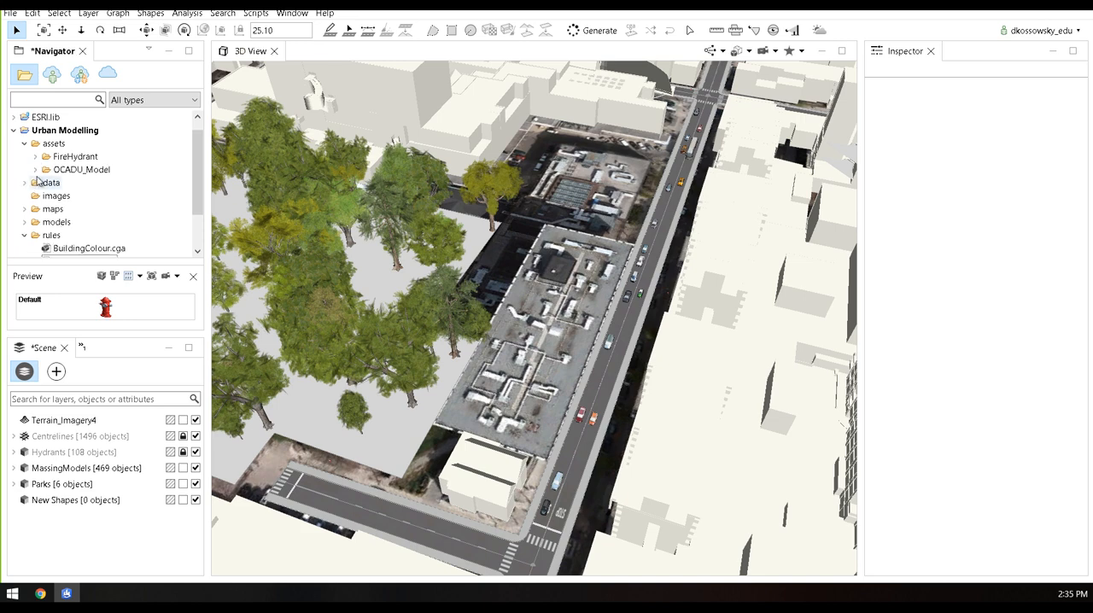
{"action": "left_click", "coordinate": [35, 170]}
{"action": "left_click", "coordinate": [109, 210]}
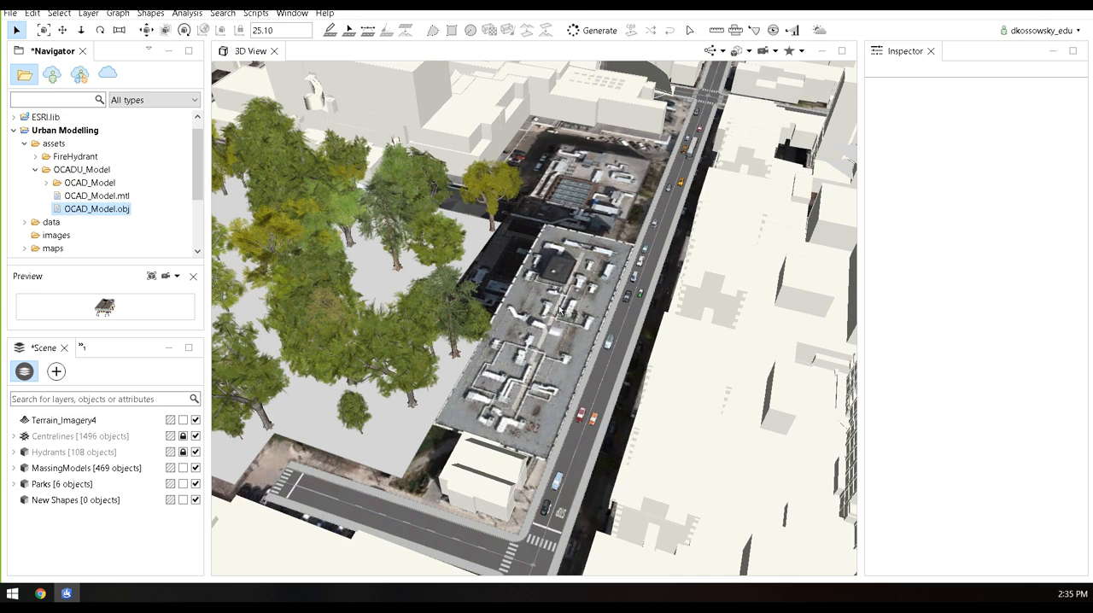
{"action": "left_click_drag", "start_coordinate": [571, 323], "coordinate": [571, 324]}
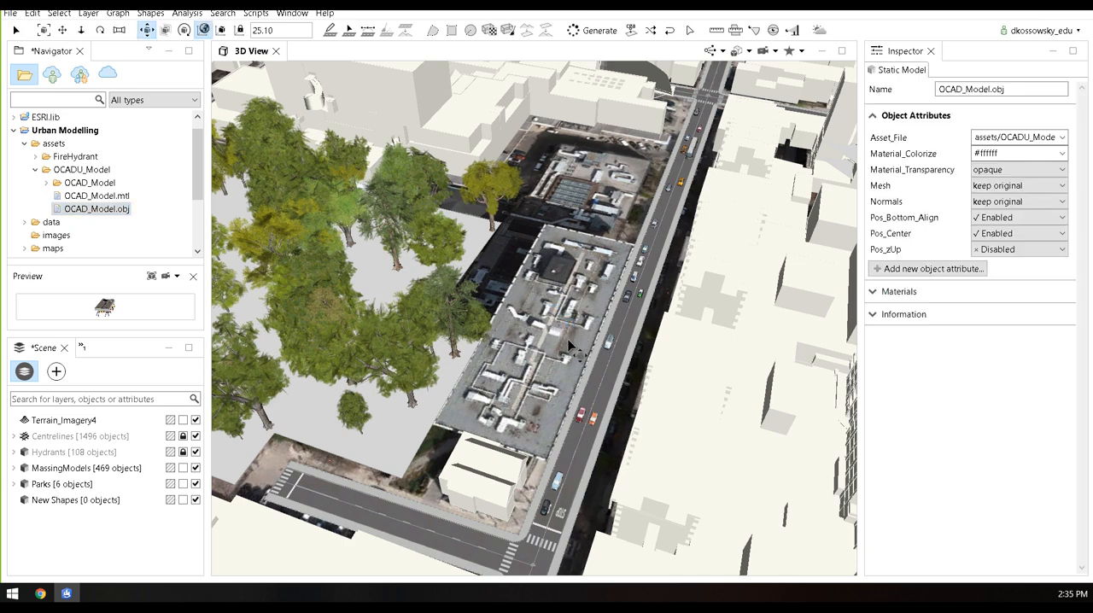
Move the OCAD model horizontally to fit the building footprint in the imagery, by about -6.49, 0, 5.63 and 0.20, 0, 1.25
{"action": "left_click_drag", "start_coordinate": [542, 368], "coordinate": [507, 348], "text": "alt"}
{"action": "scroll", "coordinate": [564, 326], "scroll_direction": "up", "scroll_amount": 3}
{"action": "middle_click_drag", "start_coordinate": [508, 348], "coordinate": [570, 338], "text": "alt"}
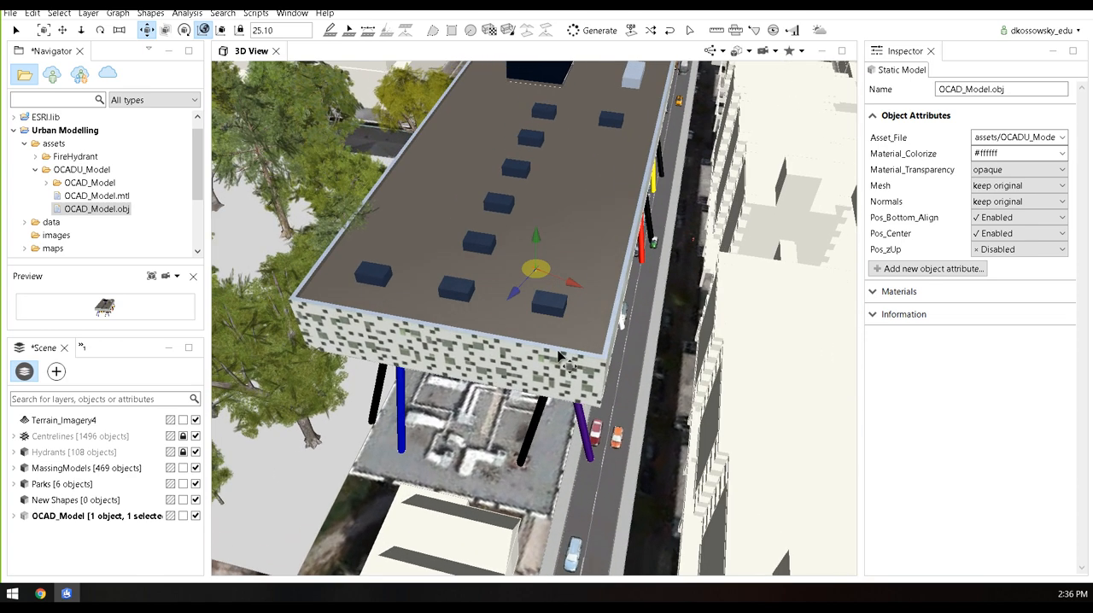
{"action": "left_click_drag", "start_coordinate": [557, 350], "coordinate": [509, 313], "text": "alt"}
{"action": "scroll", "coordinate": [564, 324], "scroll_direction": "down", "scroll_amount": 3}
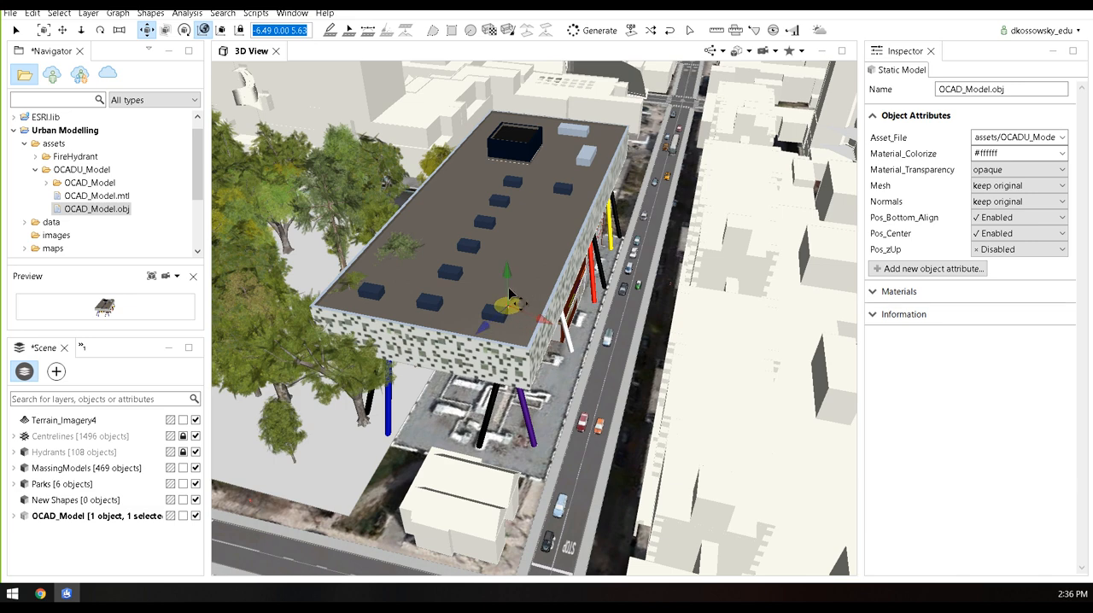
{"action": "left_click_drag", "start_coordinate": [509, 314], "coordinate": [413, 335], "text": "alt"}
{"action": "scroll", "coordinate": [415, 335], "scroll_direction": "down", "scroll_amount": 5}
Clear the OCAD model selection and hide all shapes in the 3D view, with the park and surrounding blocks in view
{"action": "middle_click_drag", "start_coordinate": [416, 334], "coordinate": [509, 412], "text": "alt"}
{"action": "scroll", "coordinate": [504, 410], "scroll_direction": "down", "scroll_amount": 5}
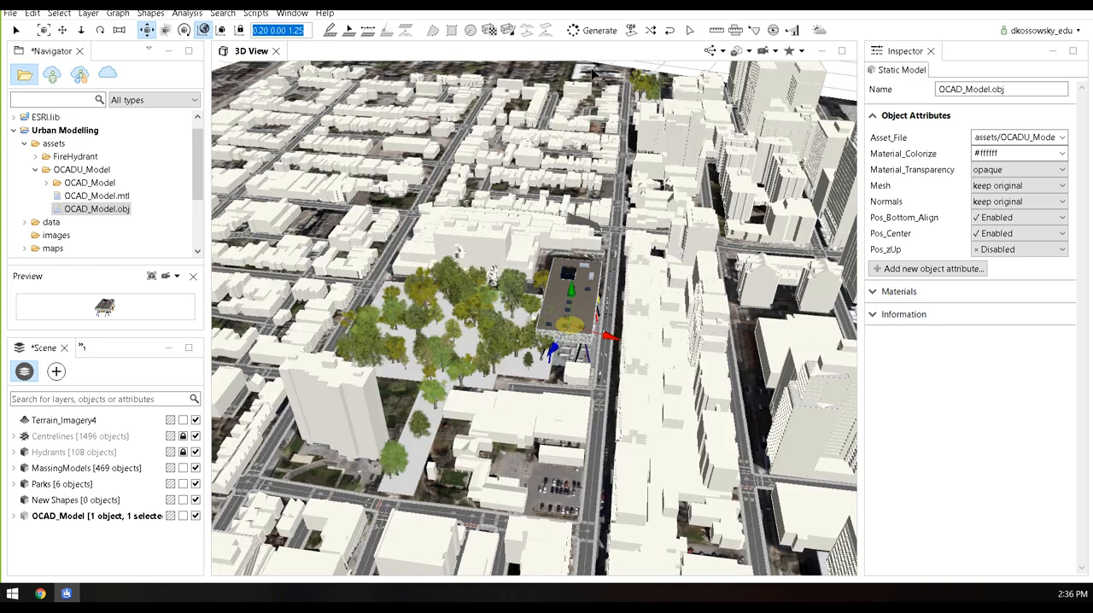
{"action": "left_click", "coordinate": [624, 65]}
{"action": "left_click_drag", "start_coordinate": [514, 423], "coordinate": [523, 400], "text": "alt"}
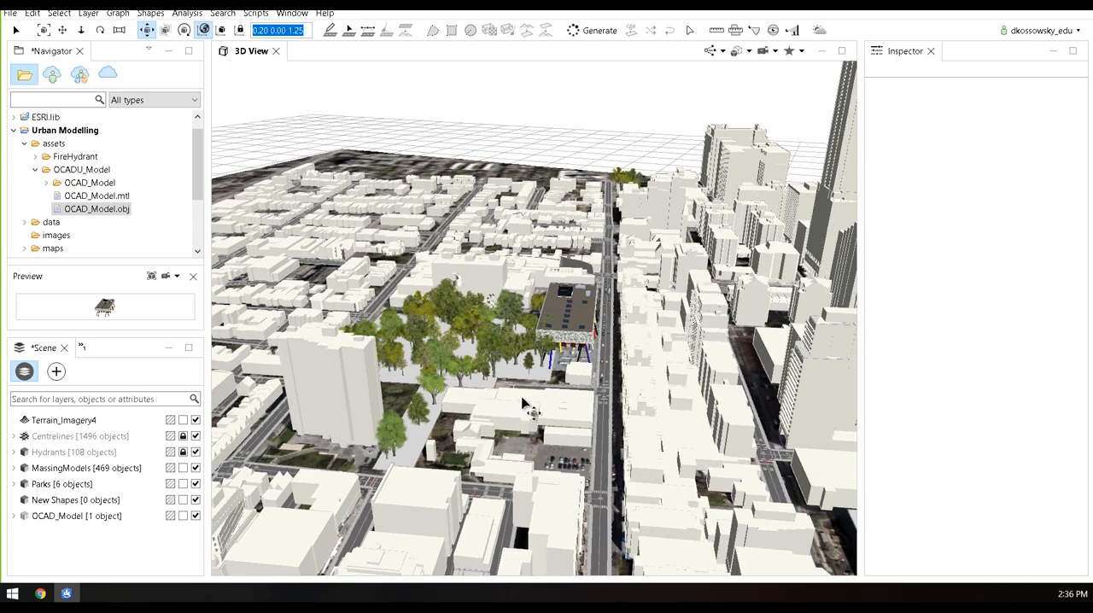
{"action": "left_click_drag", "start_coordinate": [505, 311], "coordinate": [511, 362], "text": "alt"}
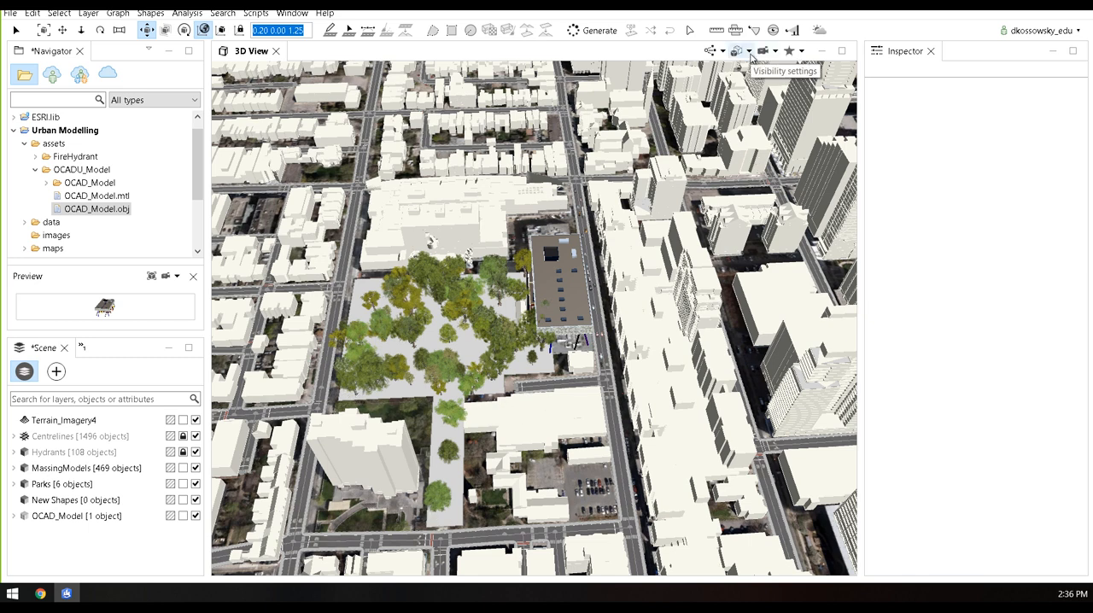
{"action": "left_click", "coordinate": [751, 56]}
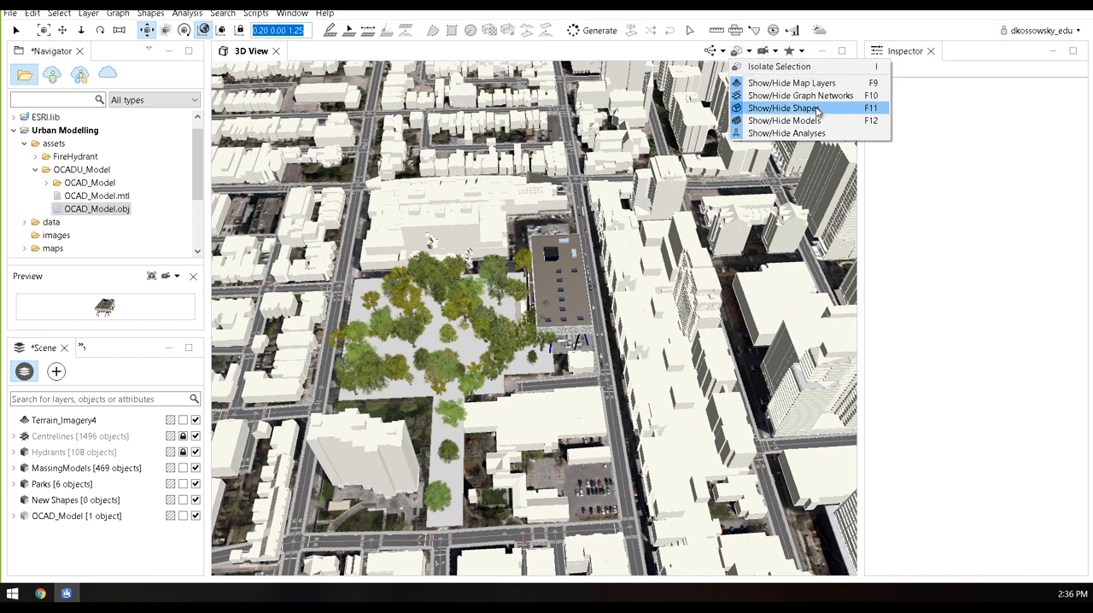
{"action": "left_click", "coordinate": [817, 108]}
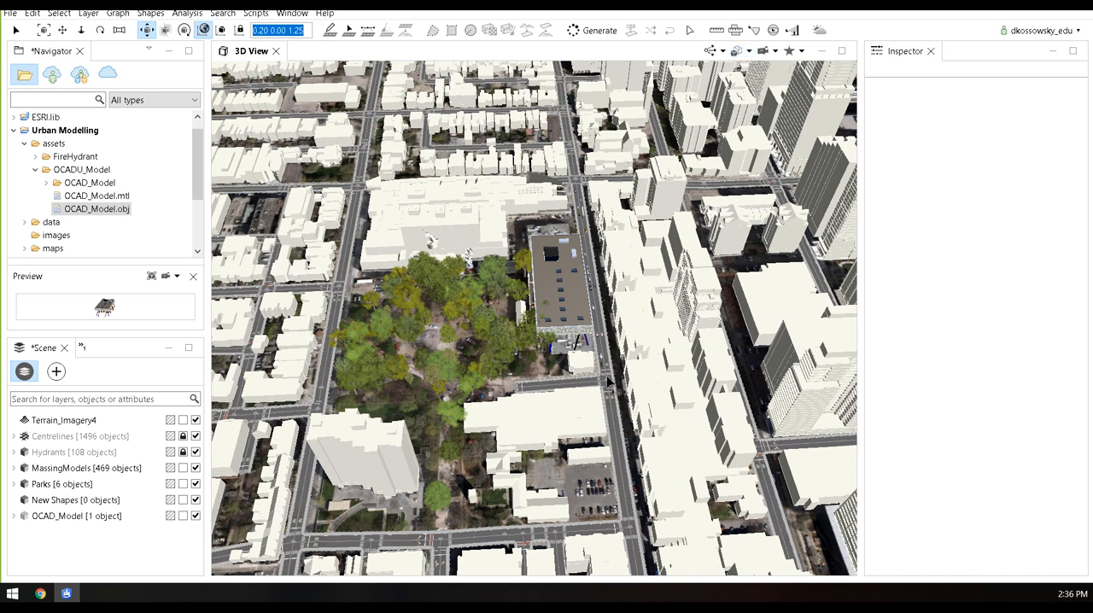
Hide the graph networks in the 3D view
{"action": "left_click", "coordinate": [750, 52]}
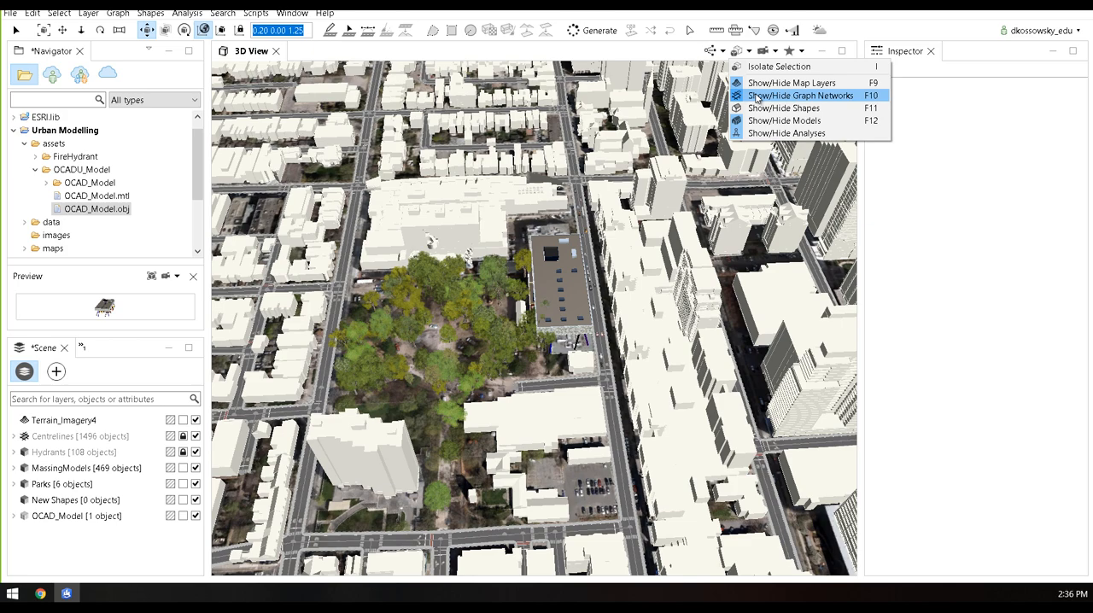
{"action": "left_click", "coordinate": [759, 97]}
Turn on shadows and ambient occlusion for the 3D view of the OCAD model and its adjacent street
{"action": "left_click_drag", "start_coordinate": [632, 418], "coordinate": [581, 364], "text": "alt"}
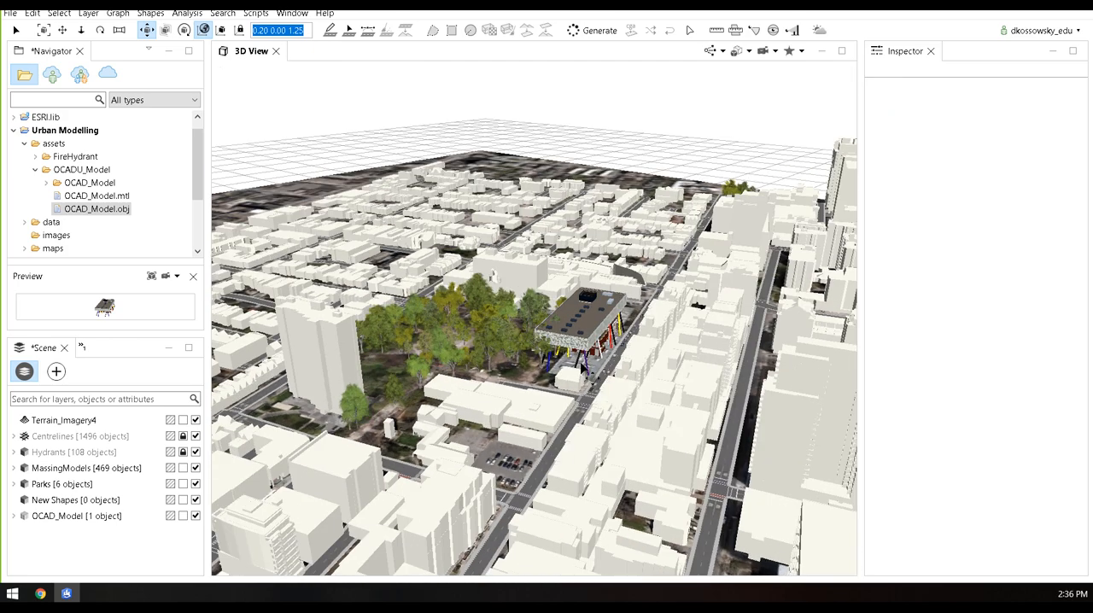
{"action": "scroll", "coordinate": [607, 380], "scroll_direction": "up", "scroll_amount": 3}
{"action": "scroll", "coordinate": [606, 380], "scroll_direction": "up", "scroll_amount": 3}
{"action": "middle_click_drag", "start_coordinate": [593, 419], "coordinate": [510, 379], "text": "alt"}
{"action": "mouse_move", "coordinate": [510, 379]}
{"action": "left_mouse_down", "text": "alt"}
{"action": "mouse_move", "coordinate": [534, 317]}
{"action": "mouse_move", "coordinate": [518, 387]}
{"action": "left_mouse_up", "text": "alt"}
{"action": "scroll", "coordinate": [518, 386], "scroll_direction": "up", "scroll_amount": 1}
{"action": "scroll", "coordinate": [517, 387], "scroll_direction": "up", "scroll_amount": 2}
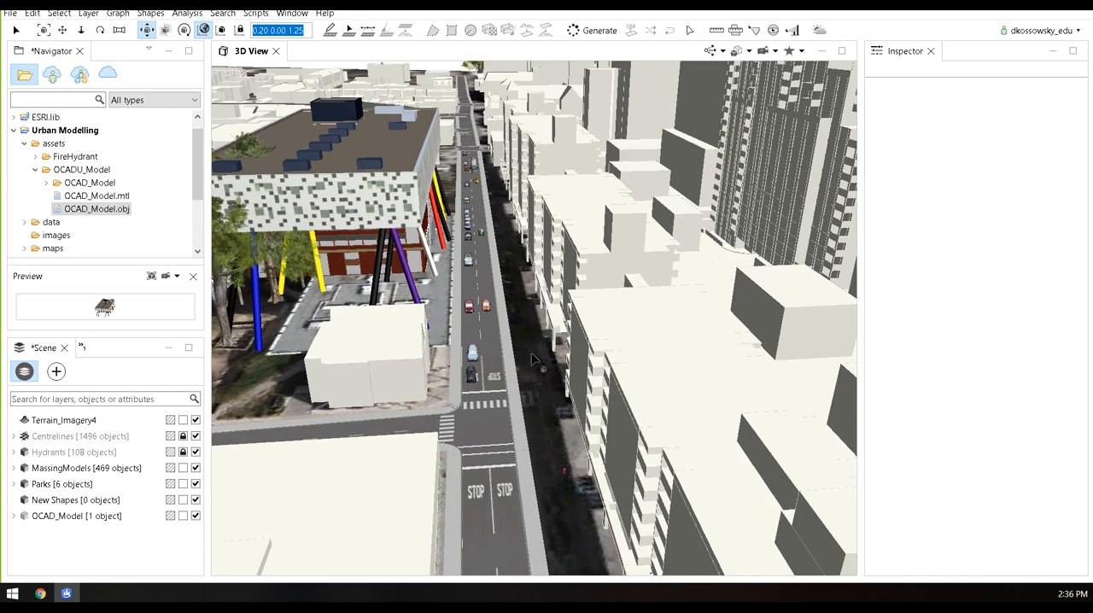
{"action": "left_click", "coordinate": [776, 52]}
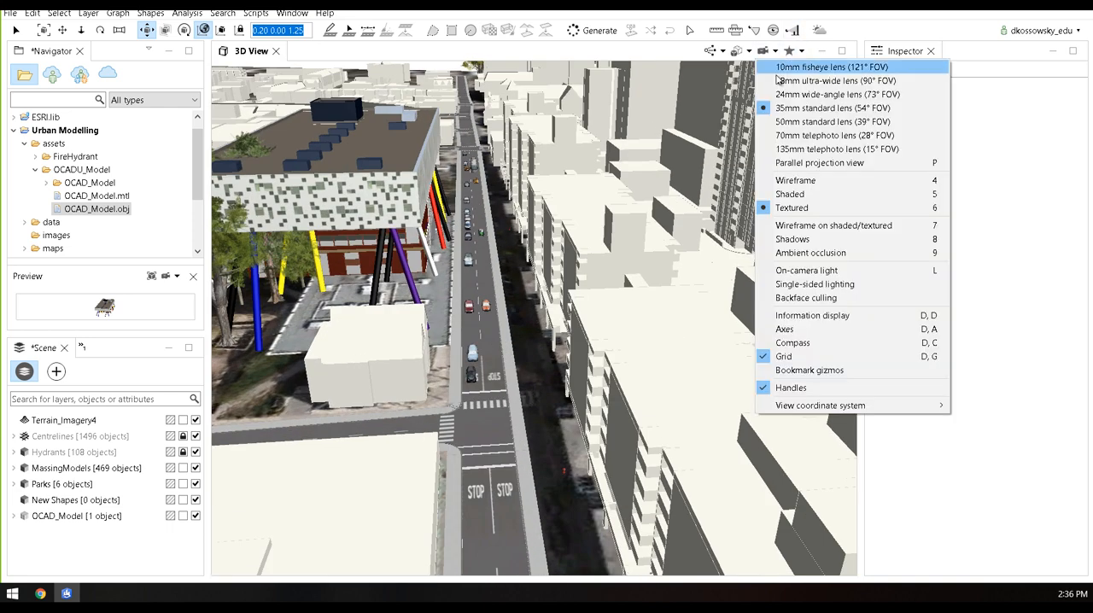
{"action": "left_click", "coordinate": [826, 243]}
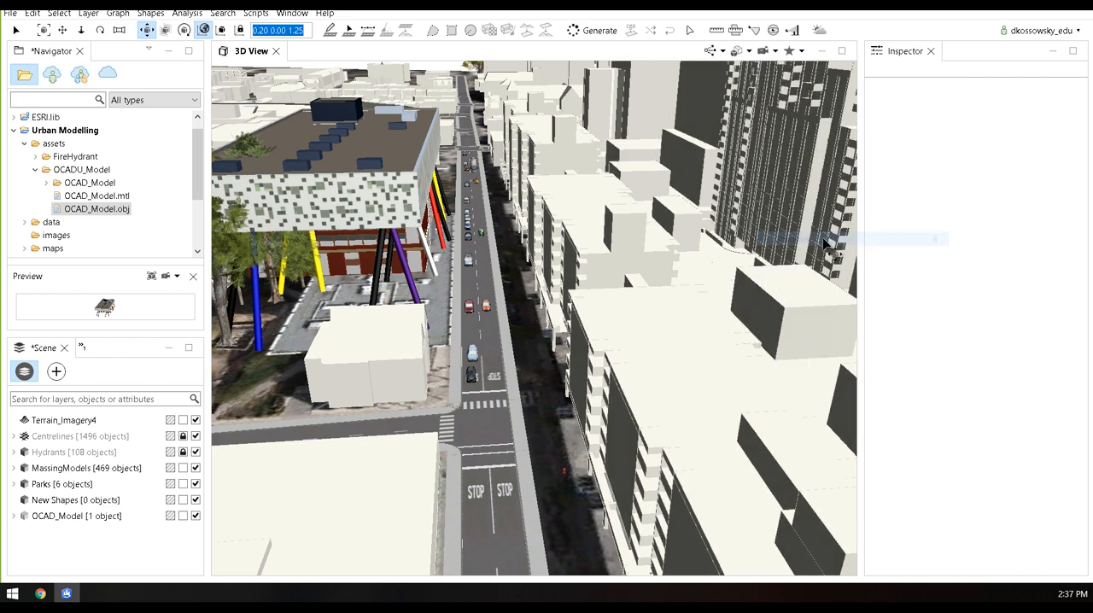
{"action": "left_click", "coordinate": [776, 52]}
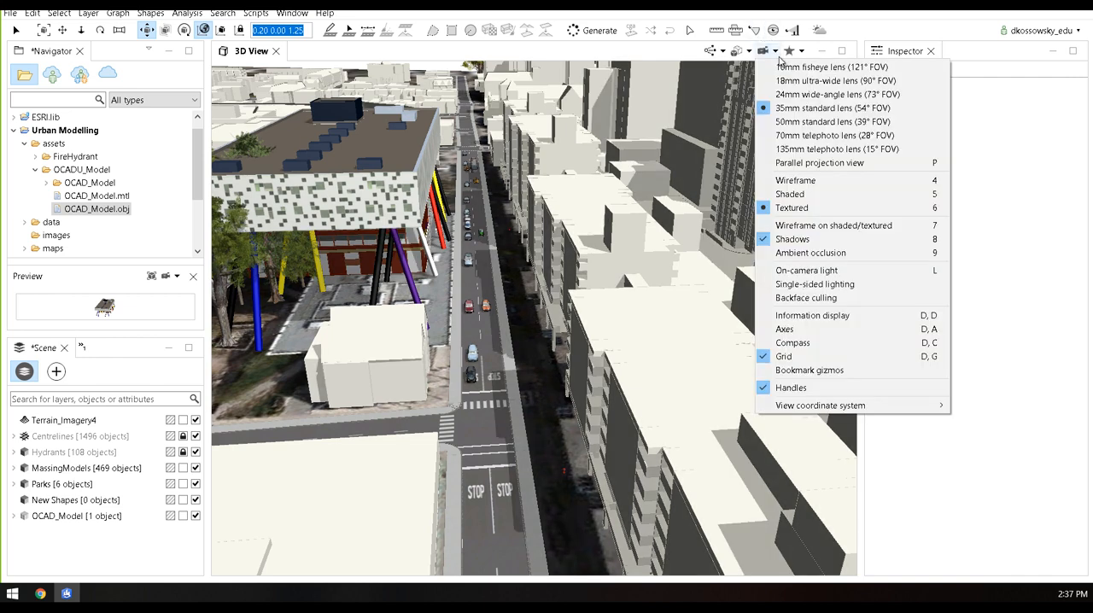
{"action": "left_click", "coordinate": [815, 254]}
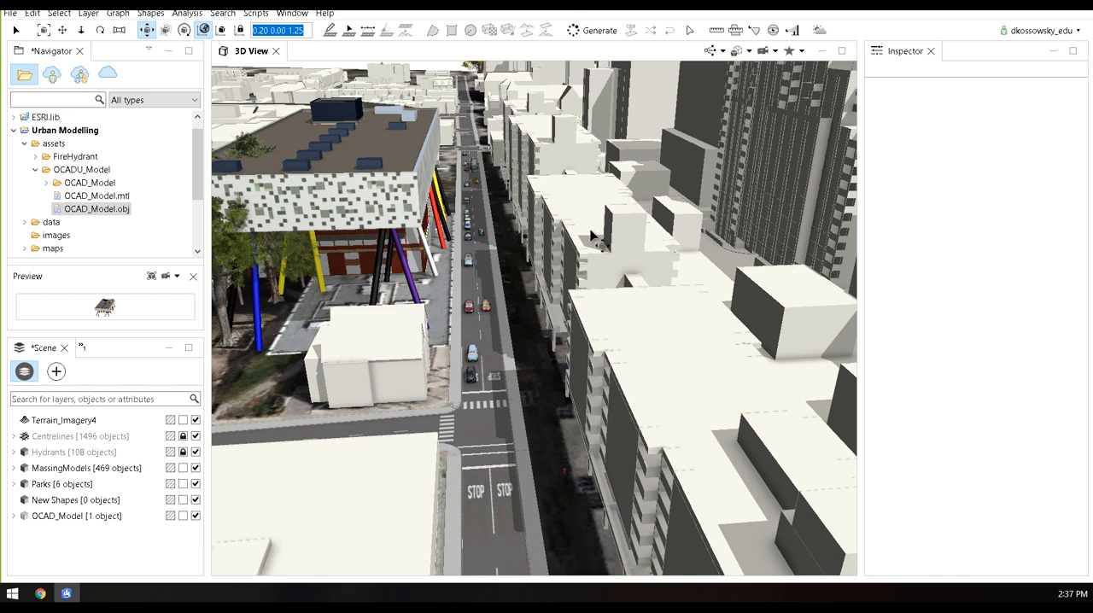
In the scene light settings, set the solar elevation angle to 42.9 and the solar azimuth angle to 91.7
{"action": "scroll", "coordinate": [534, 317], "scroll_direction": "down", "scroll_amount": 10}
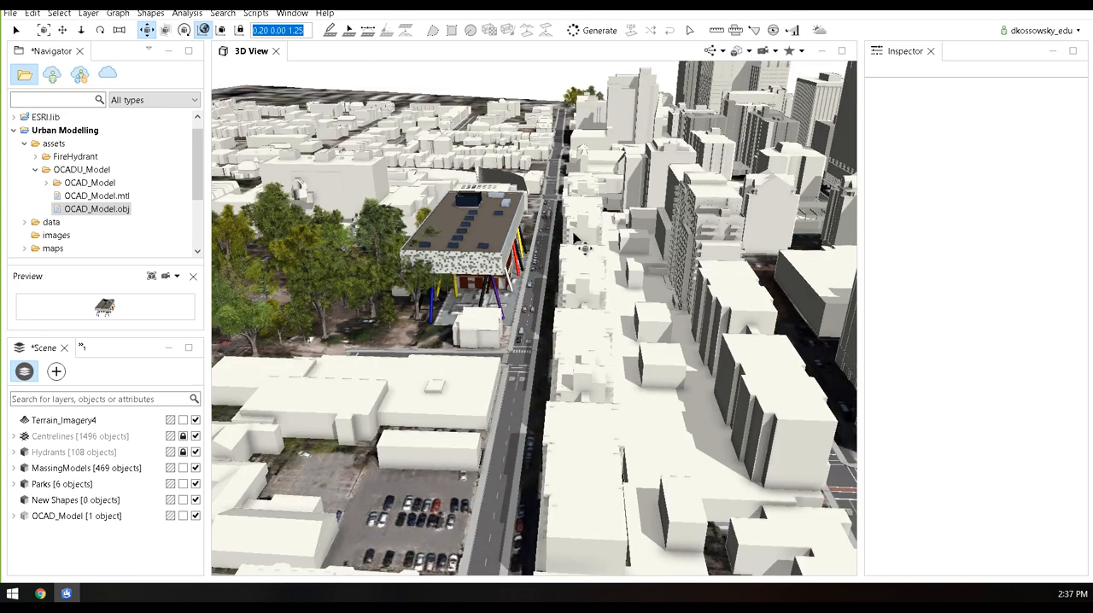
{"action": "middle_click_drag", "start_coordinate": [551, 304], "coordinate": [553, 367]}
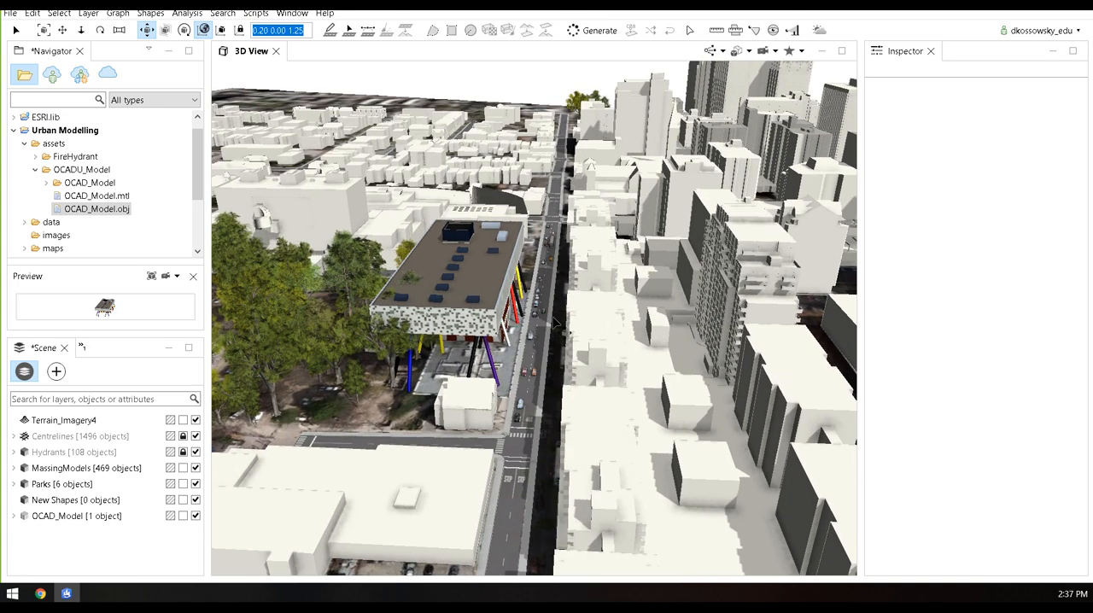
{"action": "left_click_drag", "start_coordinate": [504, 338], "coordinate": [577, 300], "text": "alt"}
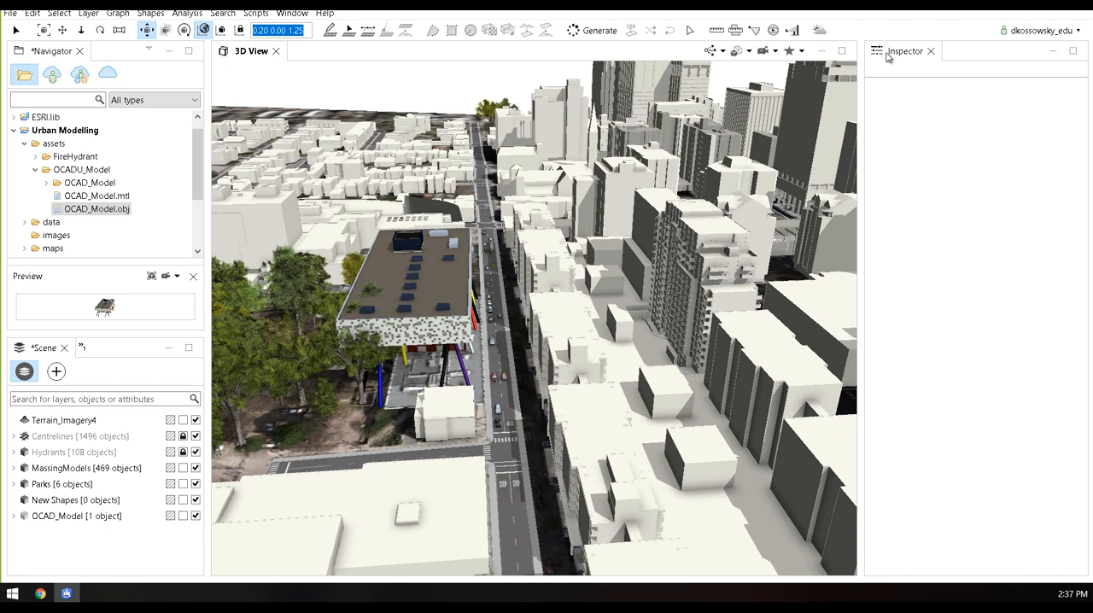
{"action": "left_click", "coordinate": [819, 31]}
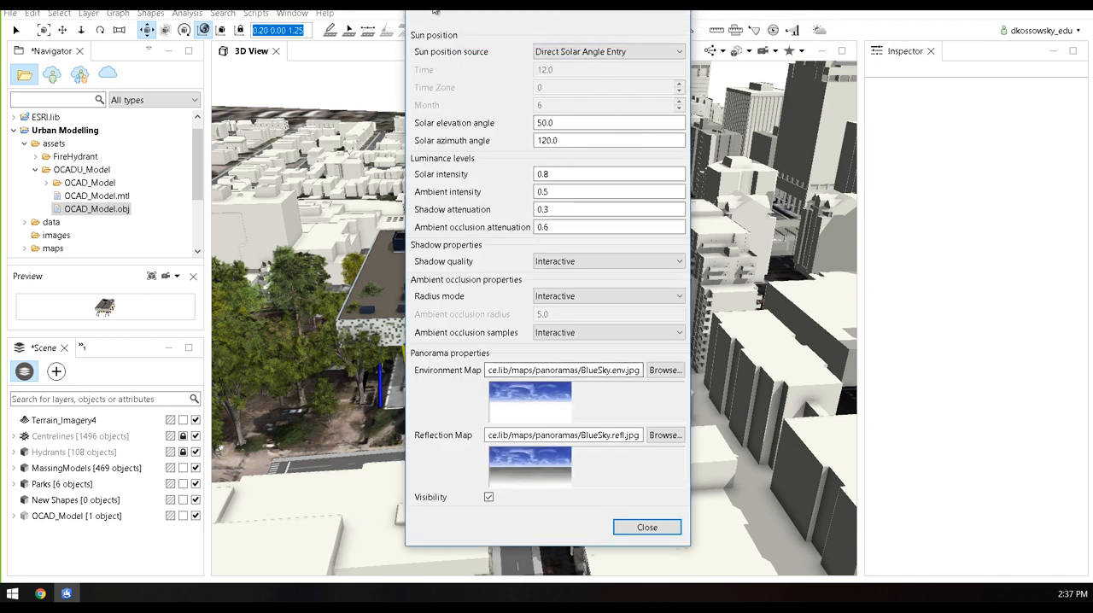
{"action": "left_click_drag", "start_coordinate": [446, 17], "coordinate": [708, 24]}
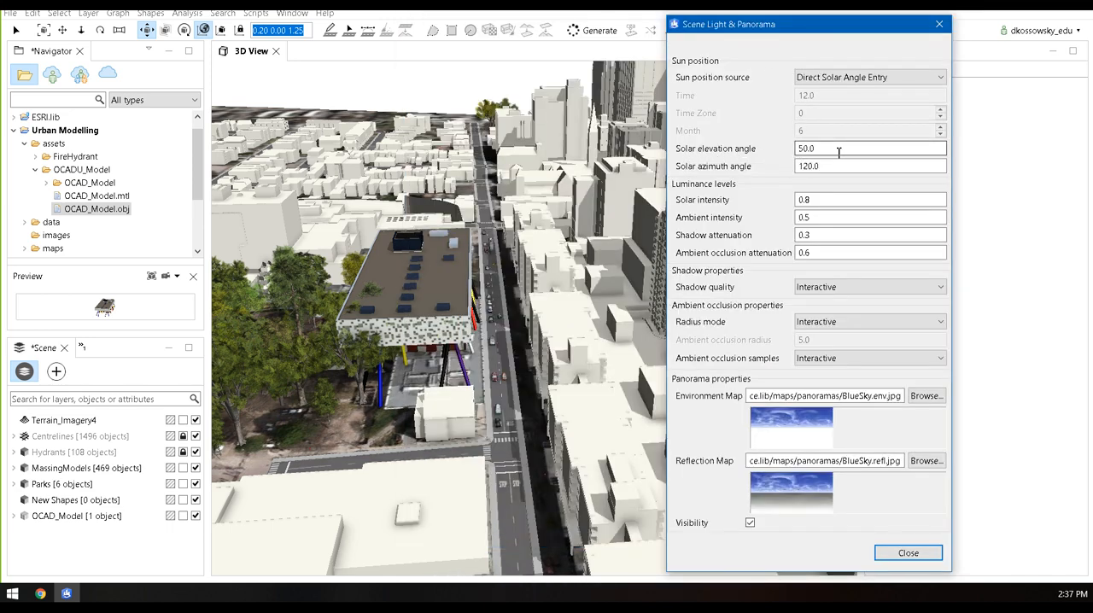
{"action": "left_click", "coordinate": [822, 149]}
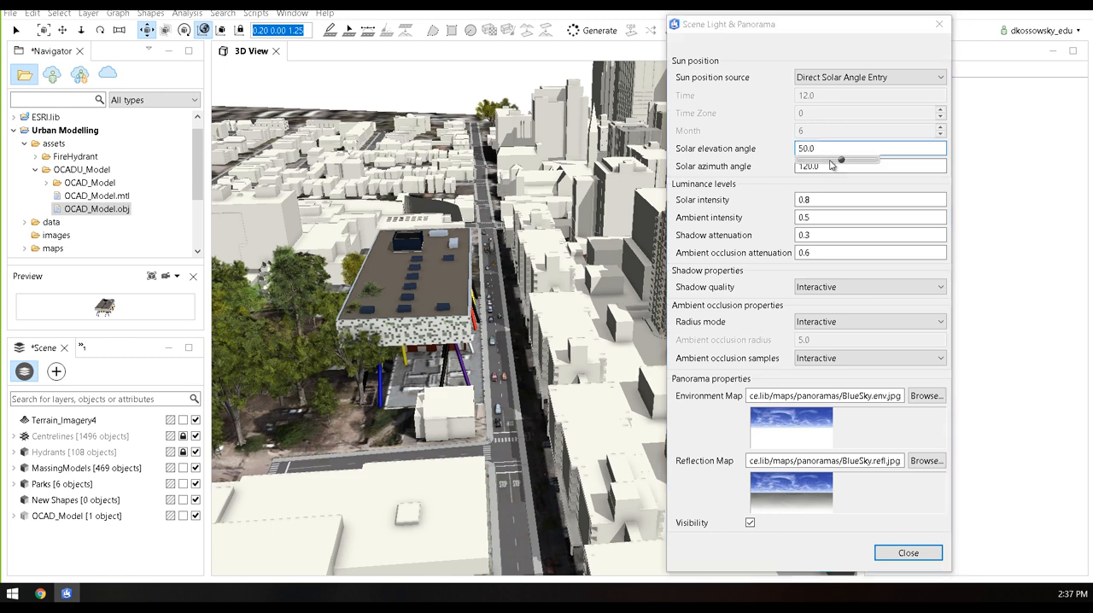
{"action": "mouse_move", "coordinate": [841, 164]}
{"action": "left_mouse_down"}
{"action": "mouse_move", "coordinate": [816, 164]}
{"action": "mouse_move", "coordinate": [837, 165]}
{"action": "left_mouse_up"}
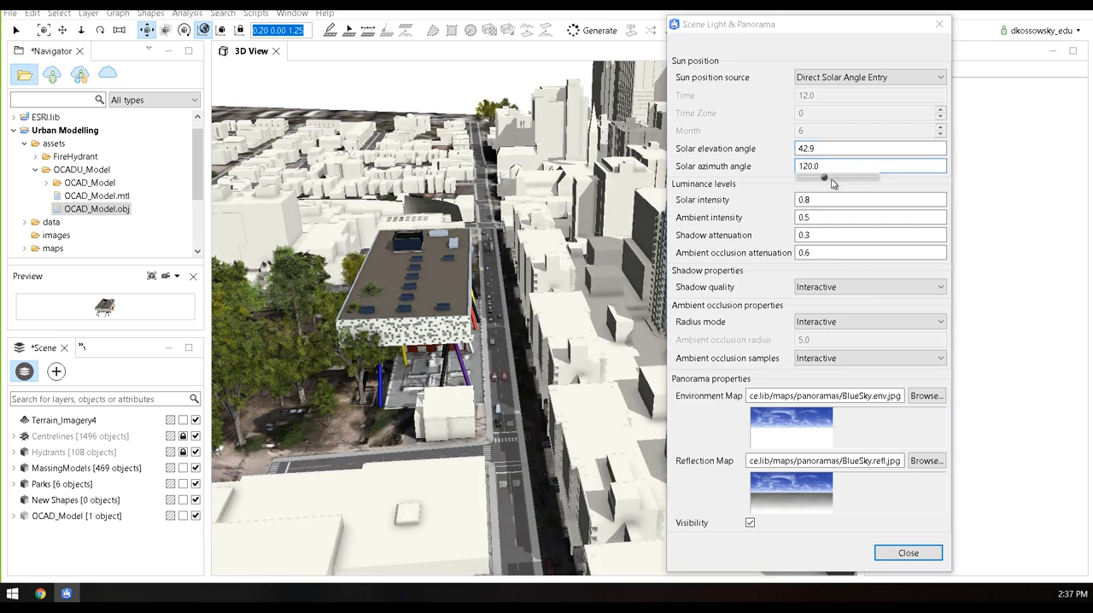
{"action": "mouse_move", "coordinate": [826, 181]}
{"action": "left_mouse_down"}
{"action": "mouse_move", "coordinate": [838, 178]}
{"action": "mouse_move", "coordinate": [816, 181]}
{"action": "left_mouse_up"}
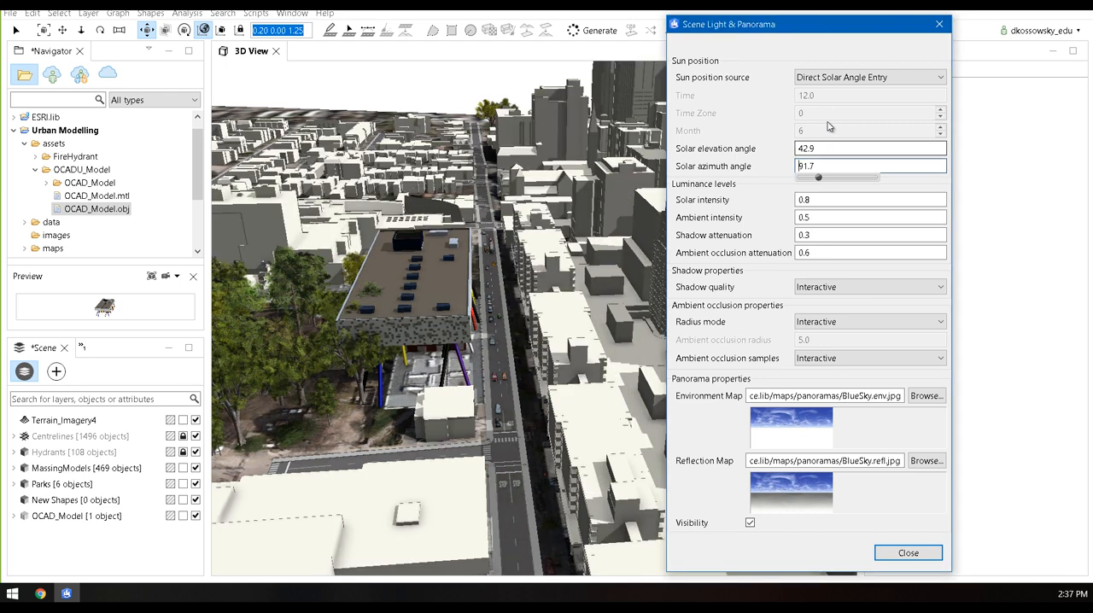
Try Time and Month as the sun position source and return to Direct Solar Angle Entry
{"action": "left_click", "coordinate": [819, 78]}
{"action": "left_click", "coordinate": [820, 91]}
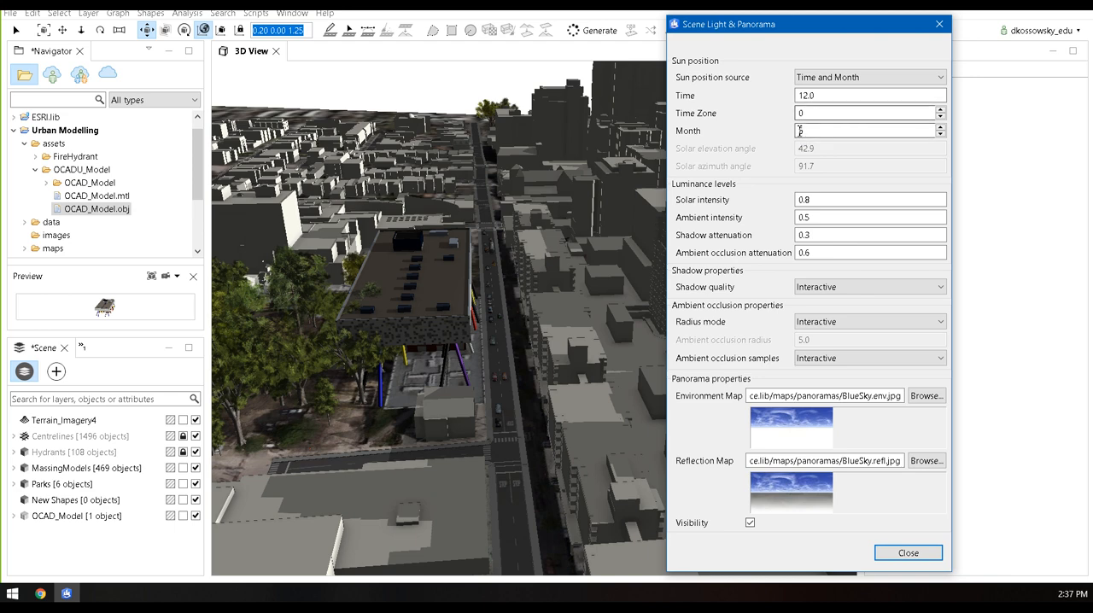
{"action": "left_click", "coordinate": [842, 79]}
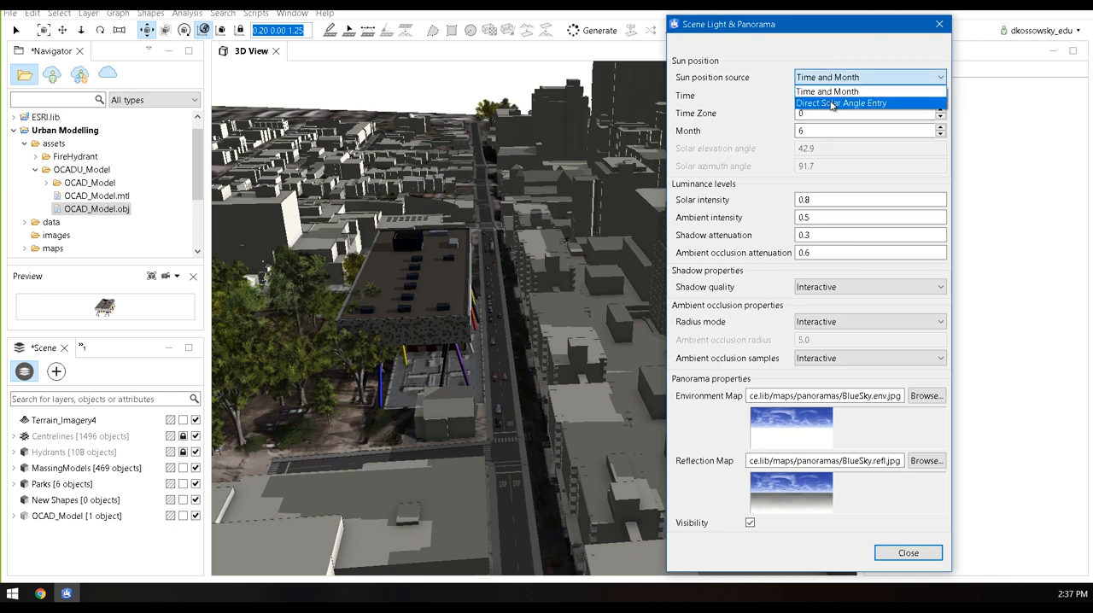
{"action": "left_click", "coordinate": [833, 105]}
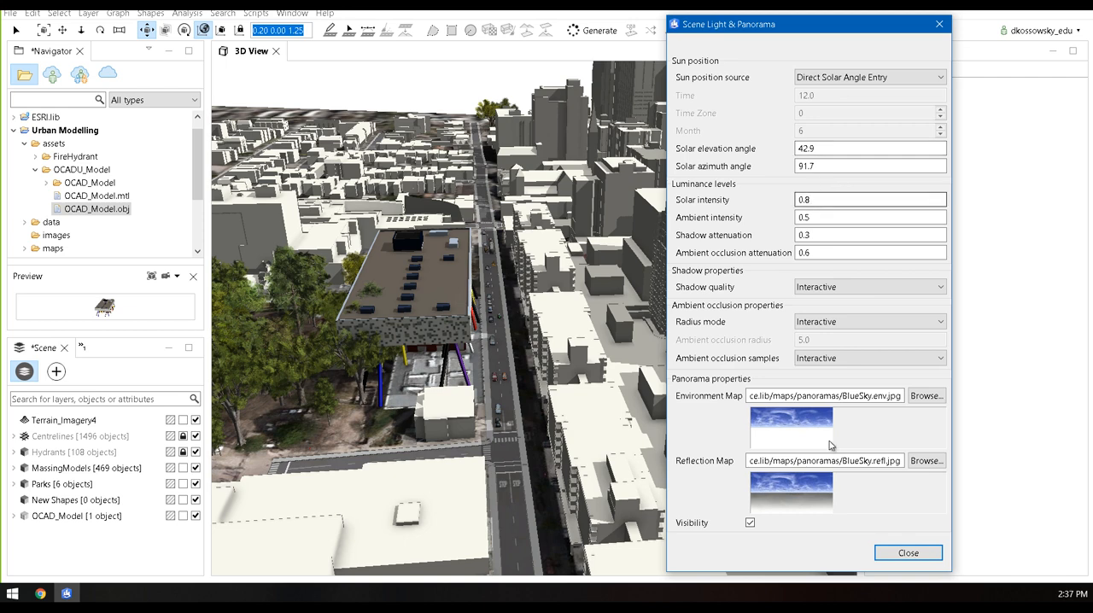
Close the light settings and create a view dome centred on the street intersection beside the OCAD model, with a view distance of about 93
{"action": "left_click", "coordinate": [893, 548]}
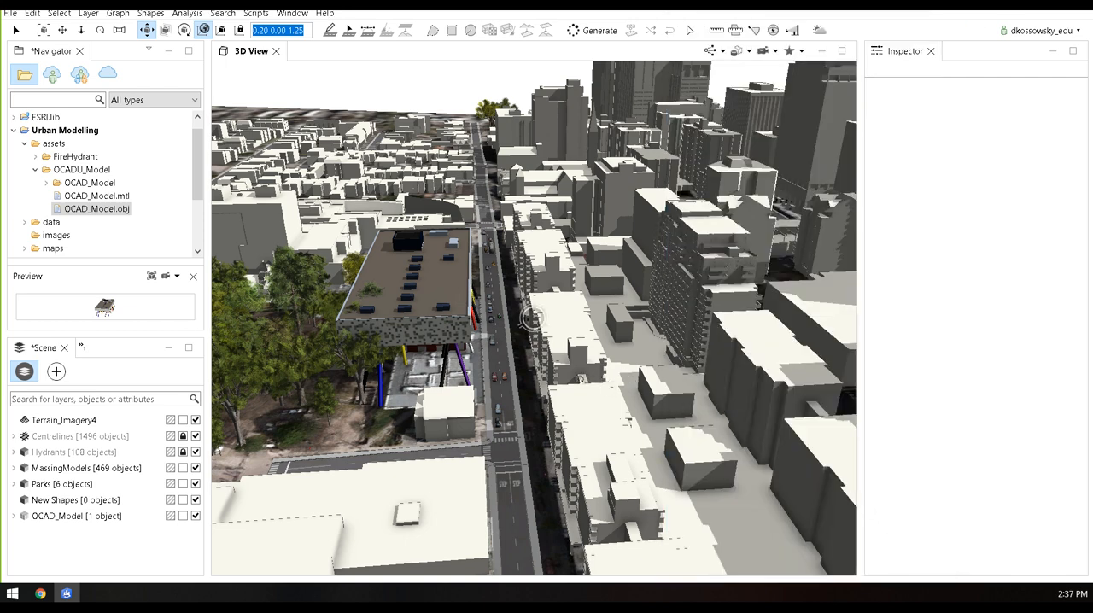
{"action": "left_click_drag", "start_coordinate": [585, 375], "coordinate": [608, 387], "text": "alt"}
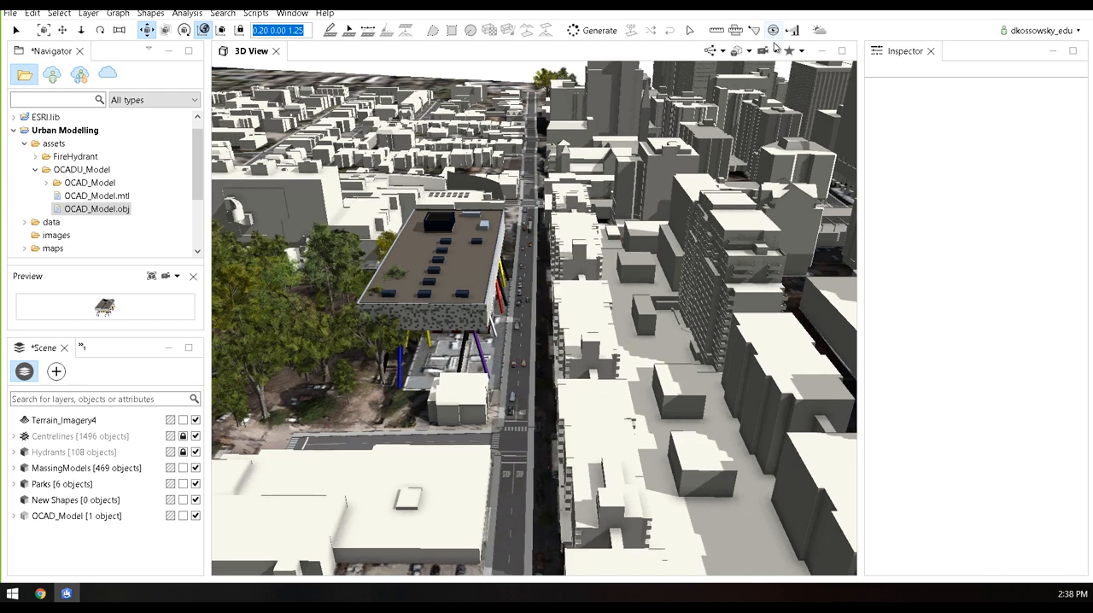
{"action": "left_click", "coordinate": [774, 30]}
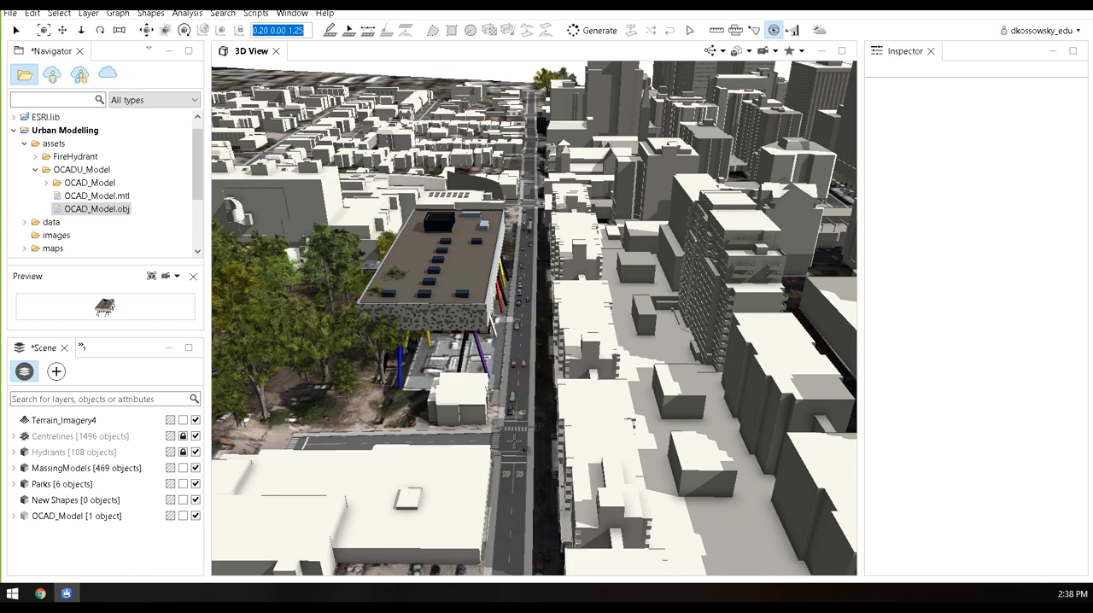
{"action": "left_click", "coordinate": [516, 441]}
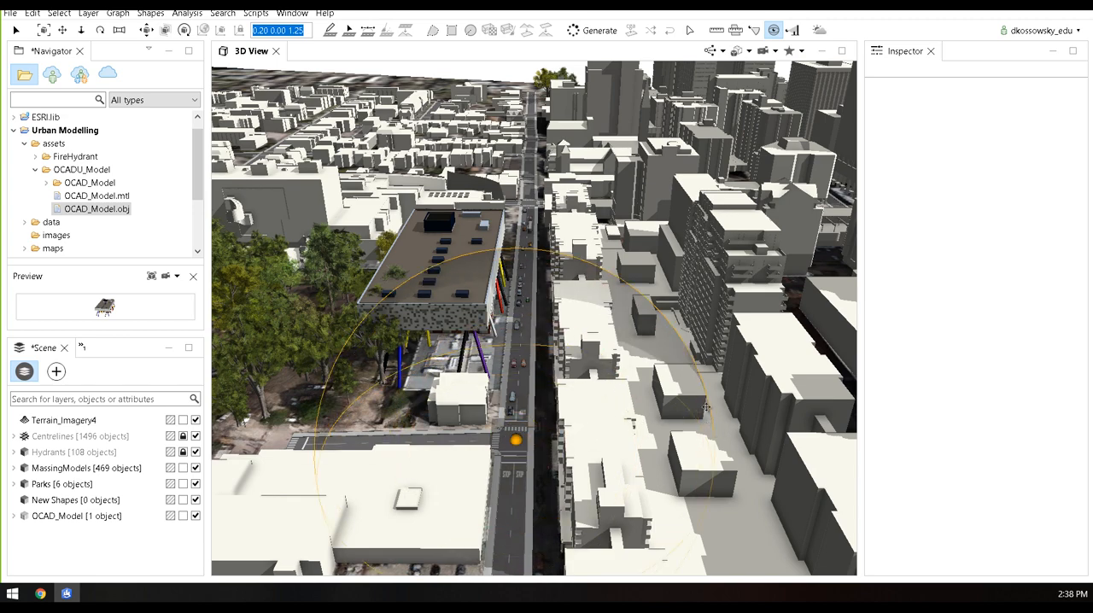
{"action": "middle_click_drag", "start_coordinate": [706, 408], "coordinate": [738, 332], "text": "alt"}
{"action": "left_click_drag", "start_coordinate": [738, 332], "coordinate": [744, 363], "text": "alt"}
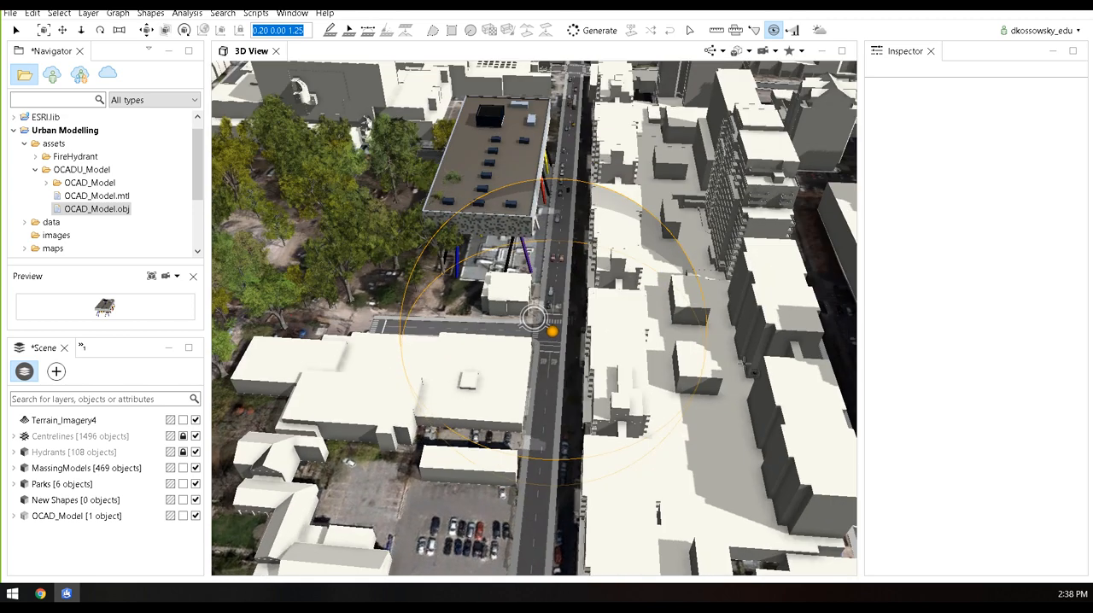
{"action": "left_click", "coordinate": [827, 359]}
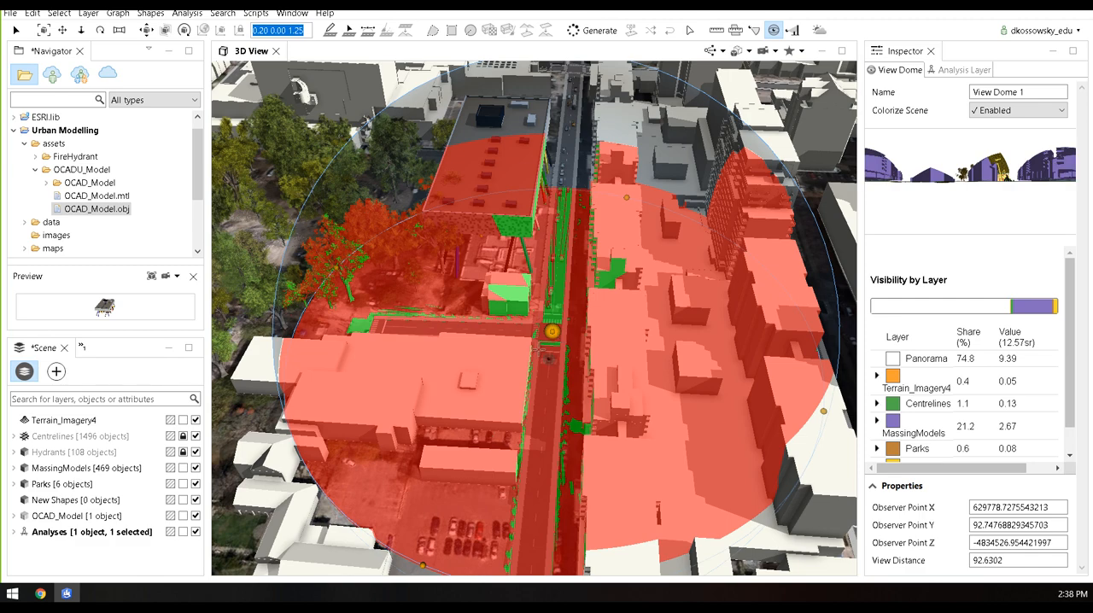
Raise the view dome's observer point vertically above the intersection to a Y position of about 94.25
{"action": "scroll", "coordinate": [551, 345], "scroll_direction": "up", "scroll_amount": 4}
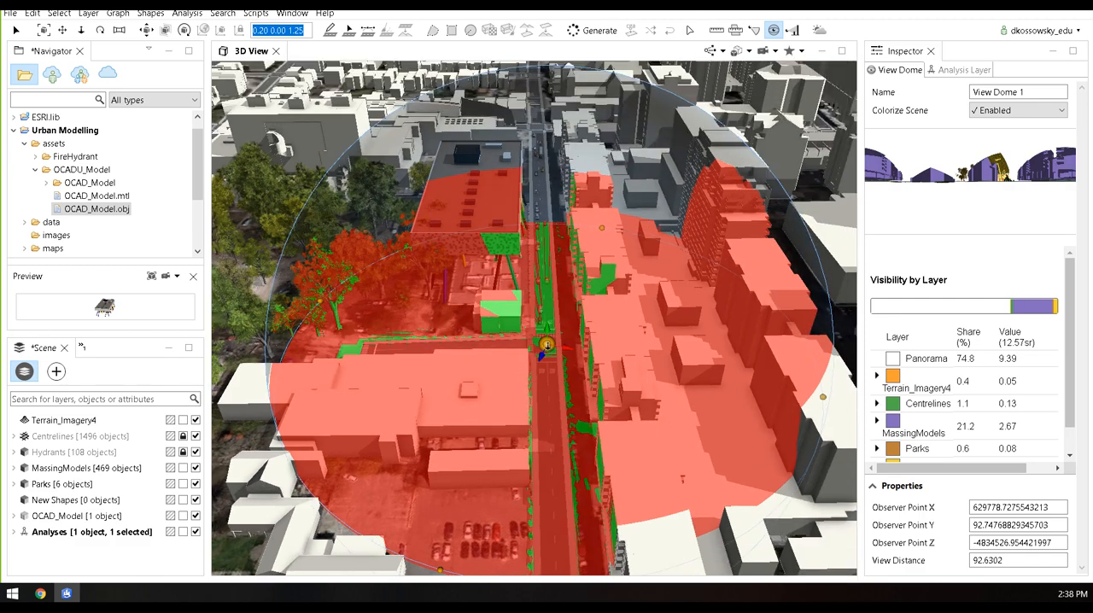
{"action": "scroll", "coordinate": [548, 333], "scroll_direction": "up", "scroll_amount": 2}
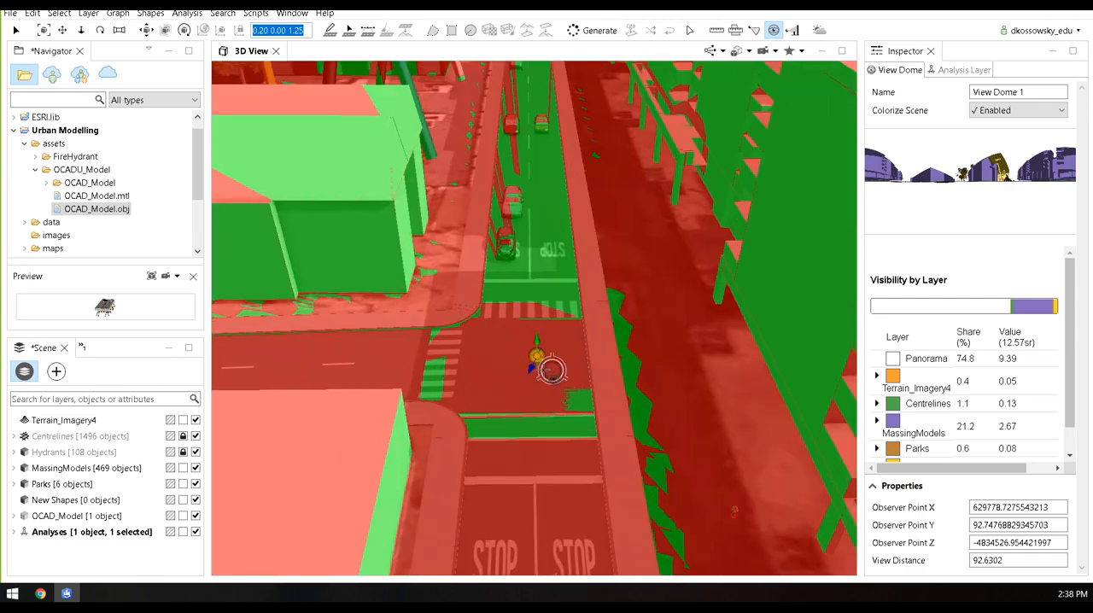
{"action": "scroll", "coordinate": [534, 342], "scroll_direction": "up", "scroll_amount": 2}
{"action": "left_click_drag", "start_coordinate": [530, 345], "coordinate": [541, 297], "text": "alt"}
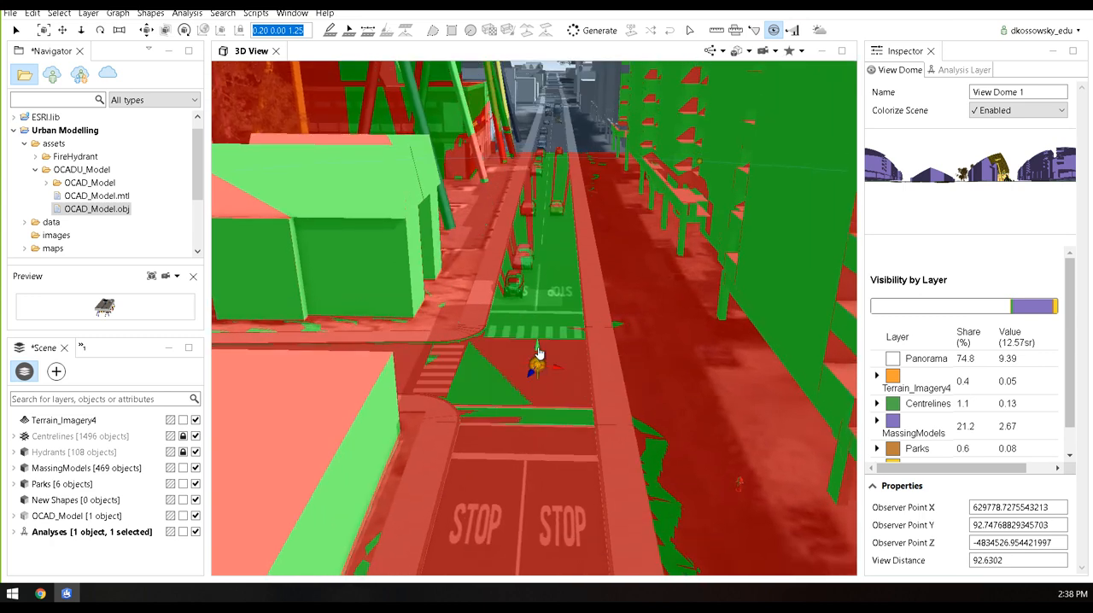
{"action": "mouse_move", "coordinate": [539, 346]}
{"action": "left_mouse_down"}
{"action": "mouse_move", "coordinate": [535, 317]}
{"action": "mouse_move", "coordinate": [528, 331]}
{"action": "left_mouse_up"}
Examine the view dome's coverage at street level around the OCAD model, along with its enlarged panorama and visibility breakdown by layer
{"action": "scroll", "coordinate": [528, 331], "scroll_direction": "up", "scroll_amount": 4}
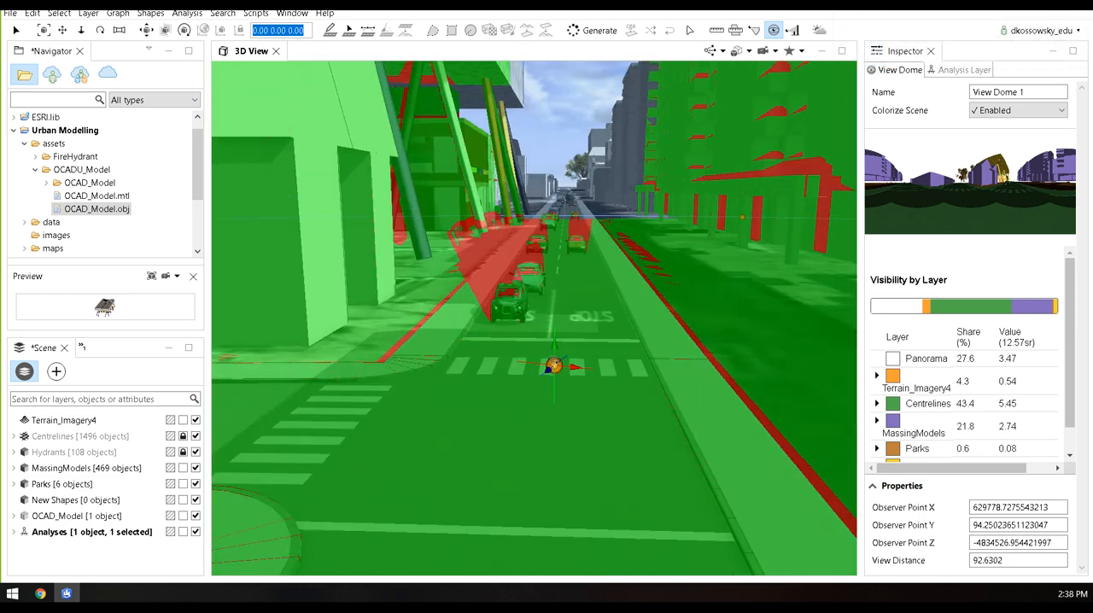
{"action": "scroll", "coordinate": [554, 366], "scroll_direction": "up", "scroll_amount": 4}
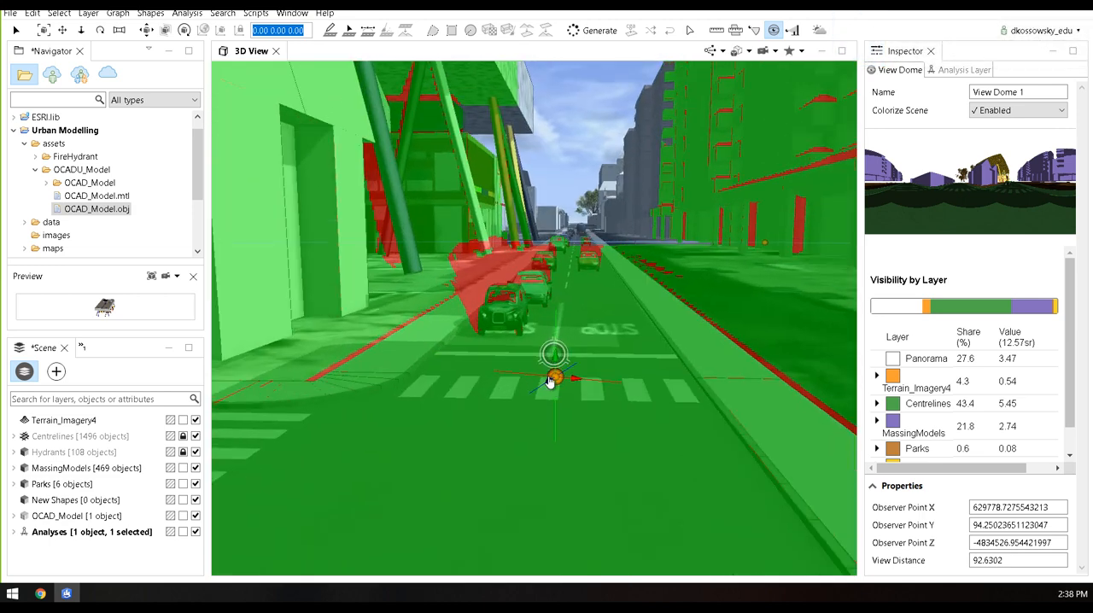
{"action": "scroll", "coordinate": [548, 376], "scroll_direction": "up", "scroll_amount": 2}
{"action": "left_click_drag", "start_coordinate": [547, 376], "coordinate": [483, 361], "text": "alt"}
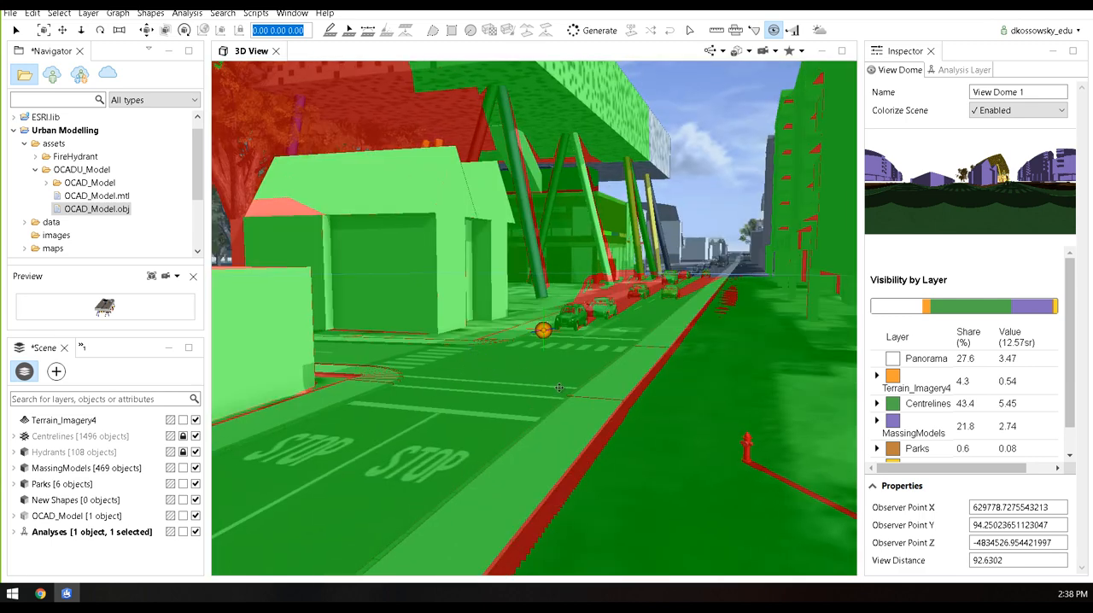
{"action": "scroll", "coordinate": [563, 389], "scroll_direction": "up", "scroll_amount": 3}
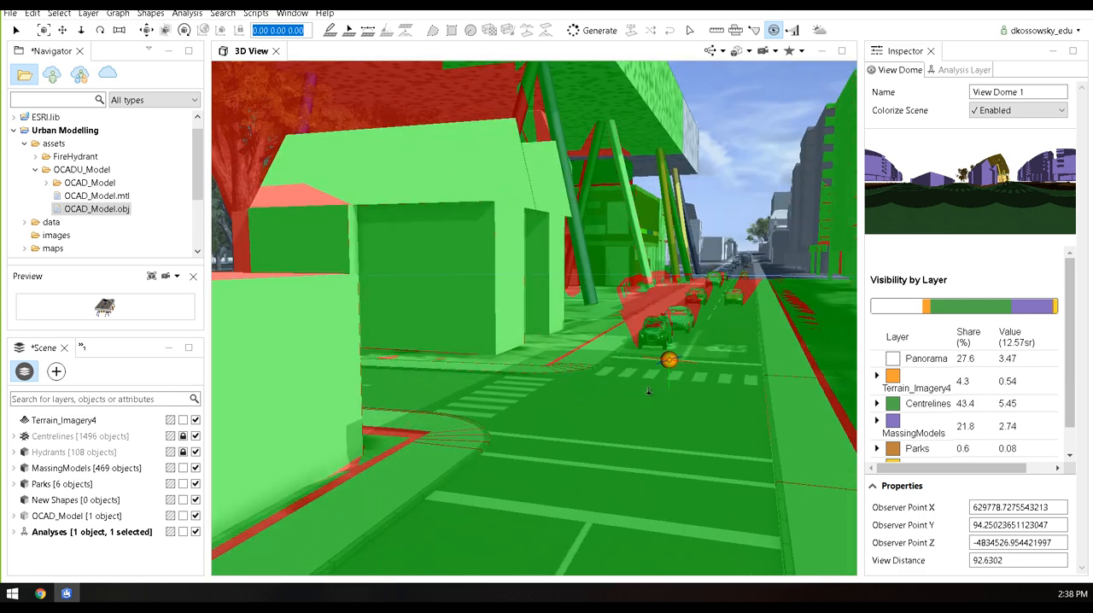
{"action": "scroll", "coordinate": [649, 391], "scroll_direction": "down", "scroll_amount": 3}
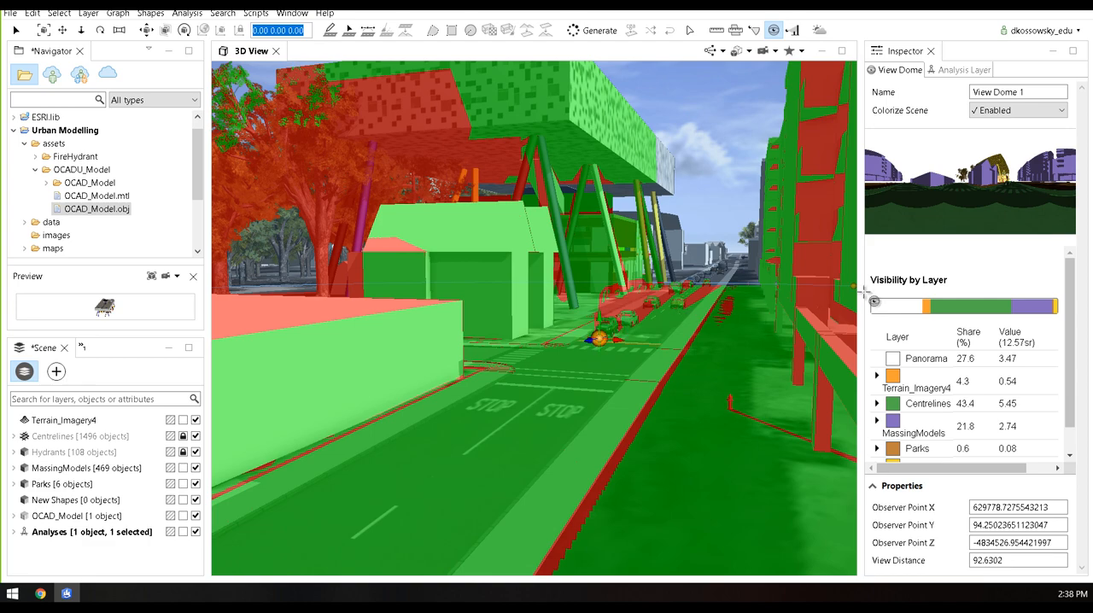
{"action": "left_click_drag", "start_coordinate": [861, 269], "coordinate": [652, 283]}
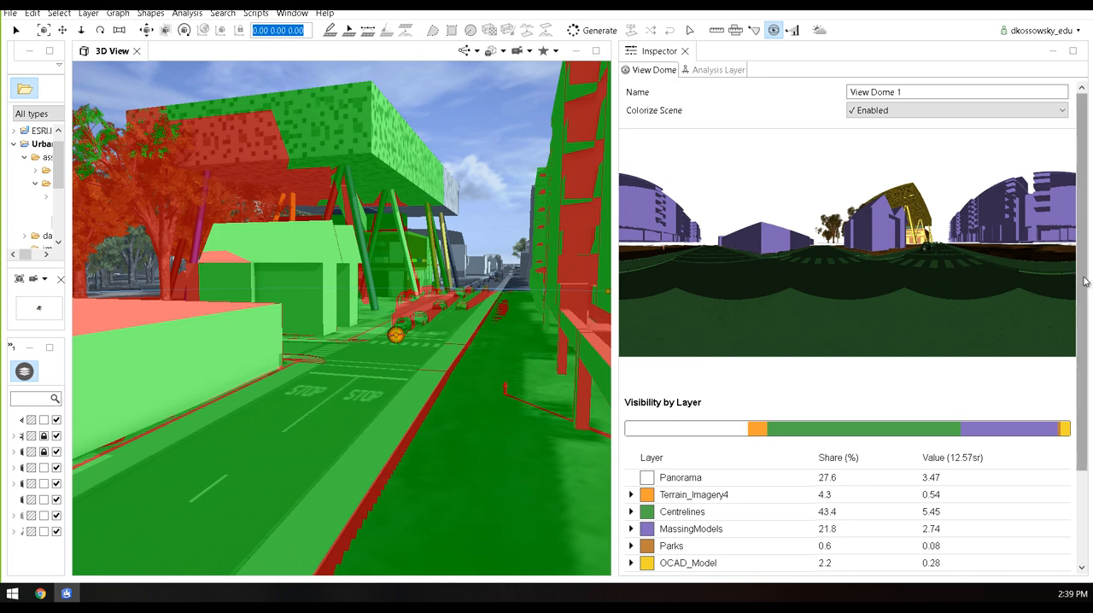
{"action": "left_click_drag", "start_coordinate": [1085, 282], "coordinate": [1088, 353]}
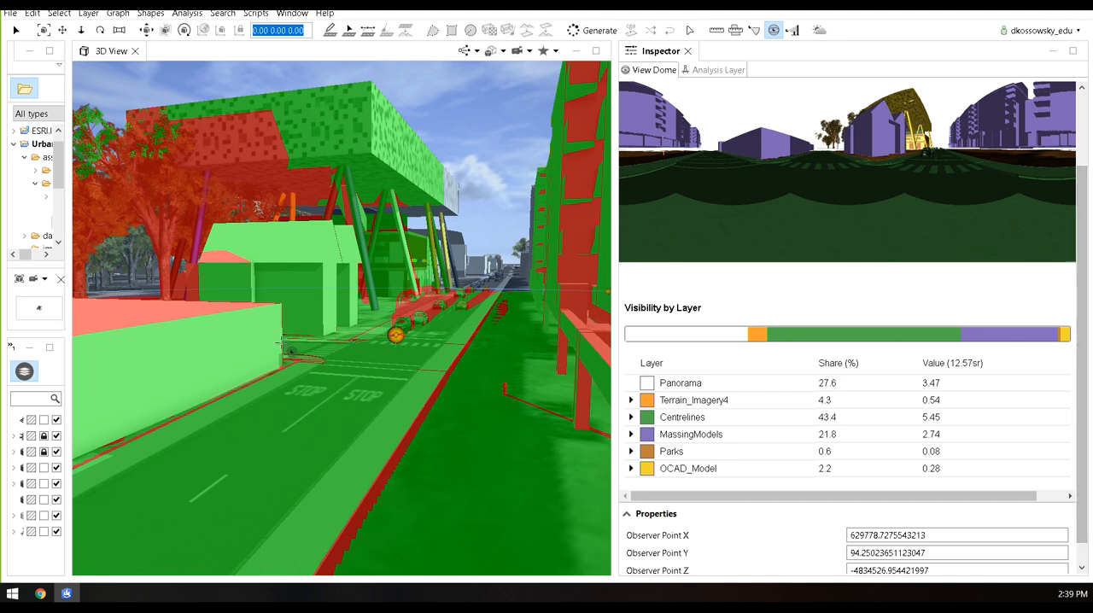
Widen the scene layer list and hide the Analyses layer
{"action": "left_click_drag", "start_coordinate": [68, 332], "coordinate": [215, 333]}
{"action": "left_click", "coordinate": [204, 532]}
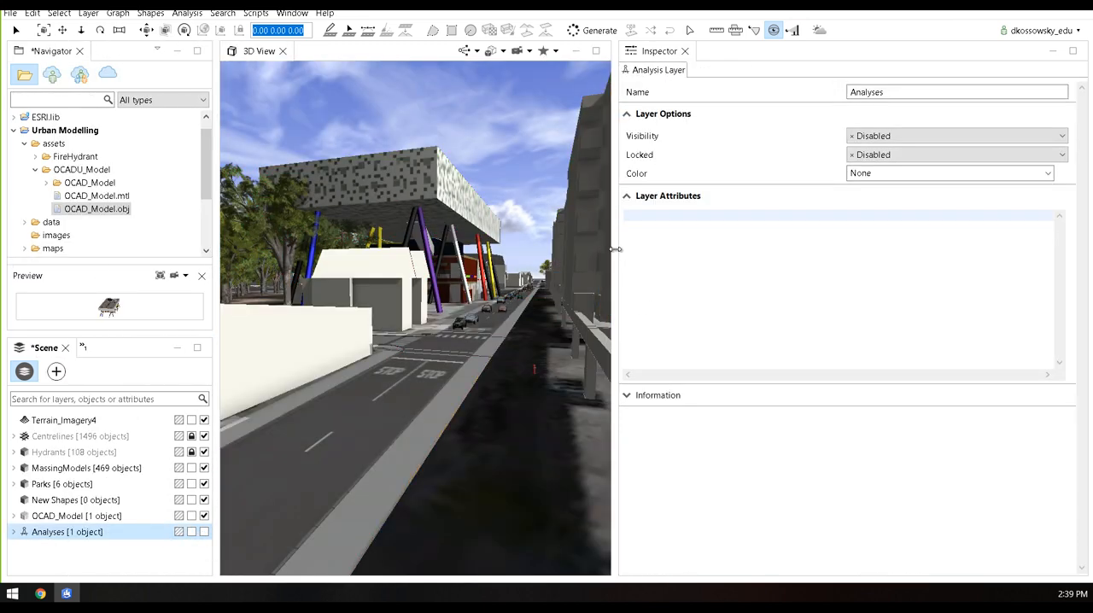
Enlarge the 3D view by narrowing the Inspector, then the Navigator and Scene area, and show the OCAD surroundings from above
{"action": "left_click_drag", "start_coordinate": [616, 249], "coordinate": [921, 248]}
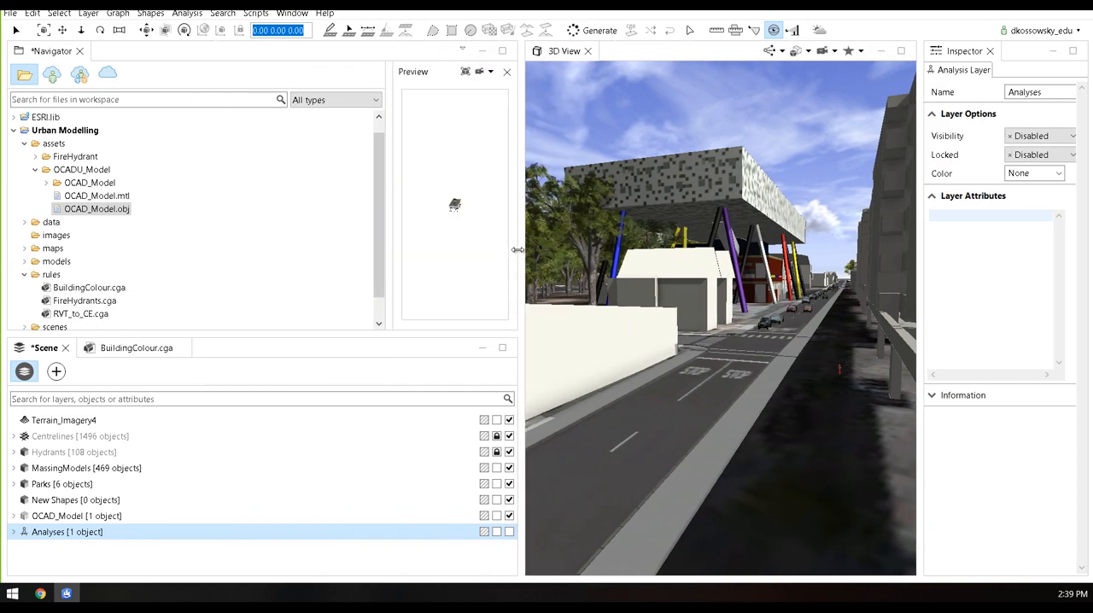
{"action": "left_click_drag", "start_coordinate": [517, 250], "coordinate": [264, 250]}
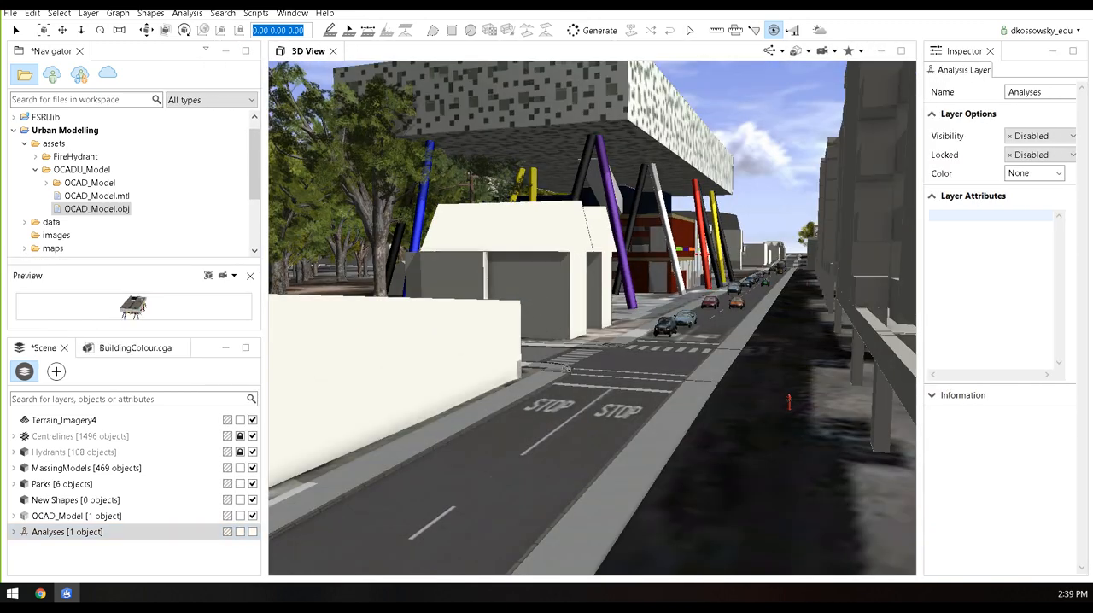
{"action": "middle_click_drag", "start_coordinate": [568, 369], "coordinate": [602, 384]}
{"action": "scroll", "coordinate": [610, 392], "scroll_direction": "down", "scroll_amount": 8}
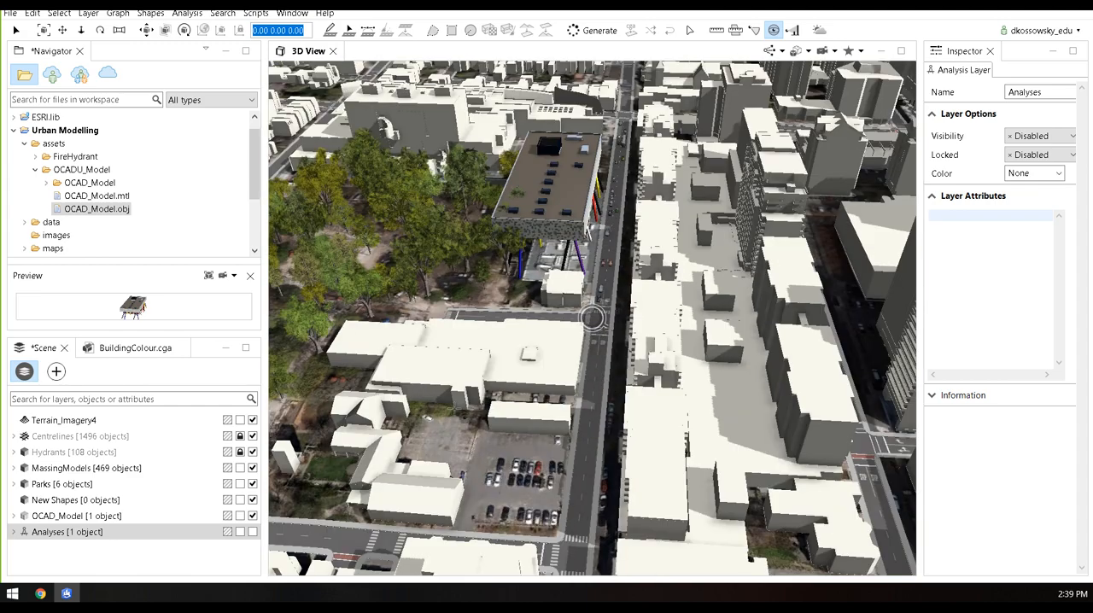
Unlock the Hydrants and Centrelines layers and select all objects in the scene
{"action": "left_click", "coordinate": [241, 452]}
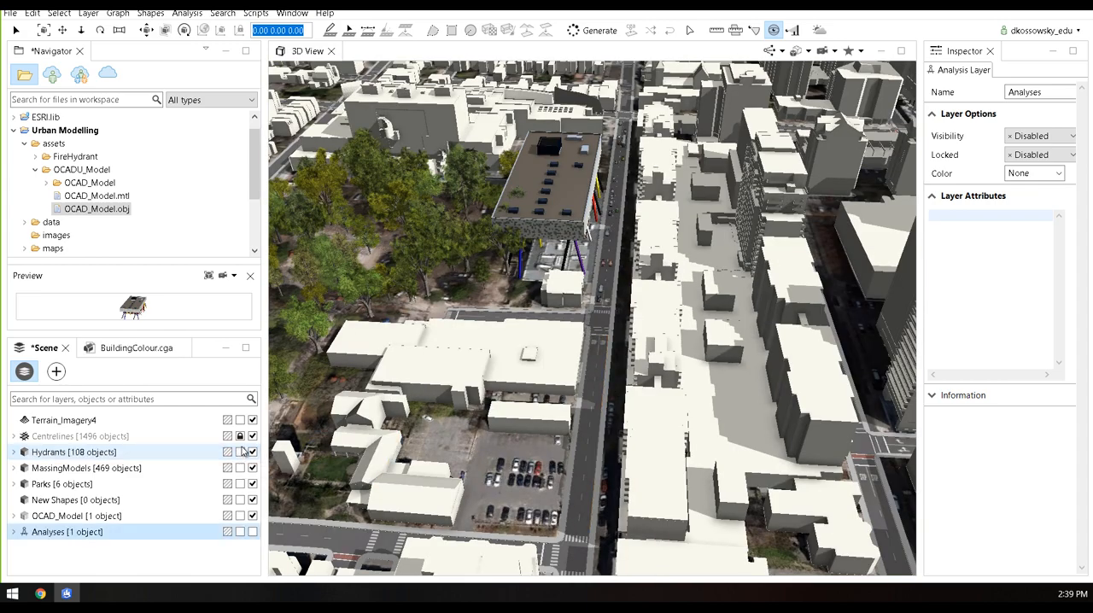
{"action": "left_click", "coordinate": [240, 436]}
{"action": "scroll", "coordinate": [593, 319], "scroll_direction": "up", "scroll_amount": 3}
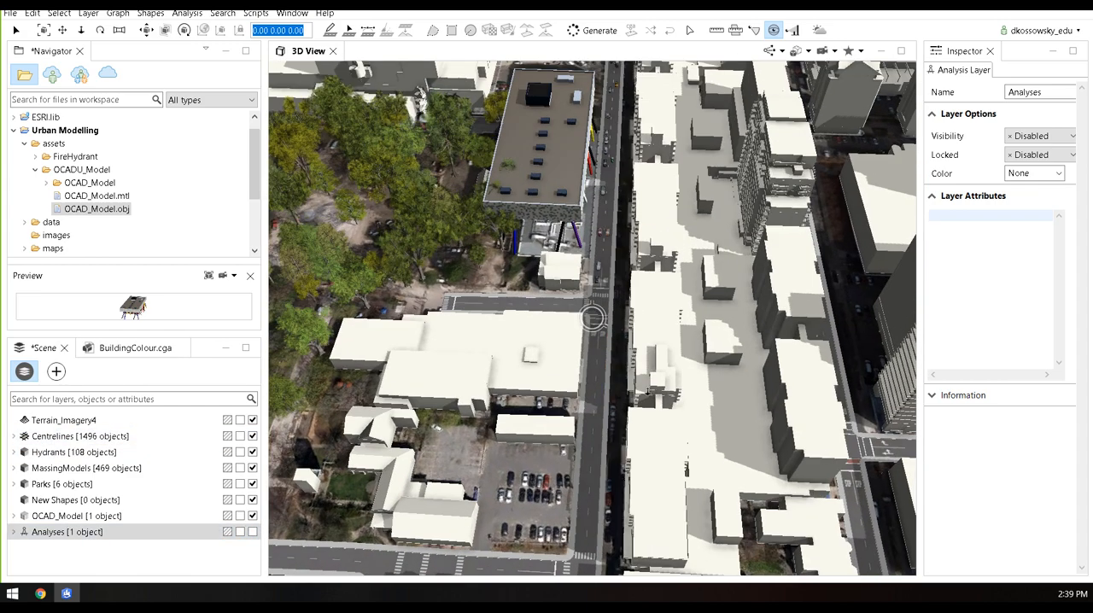
{"action": "scroll", "coordinate": [593, 319], "scroll_direction": "down", "scroll_amount": 5}
{"action": "scroll", "coordinate": [593, 318], "scroll_direction": "down", "scroll_amount": 3}
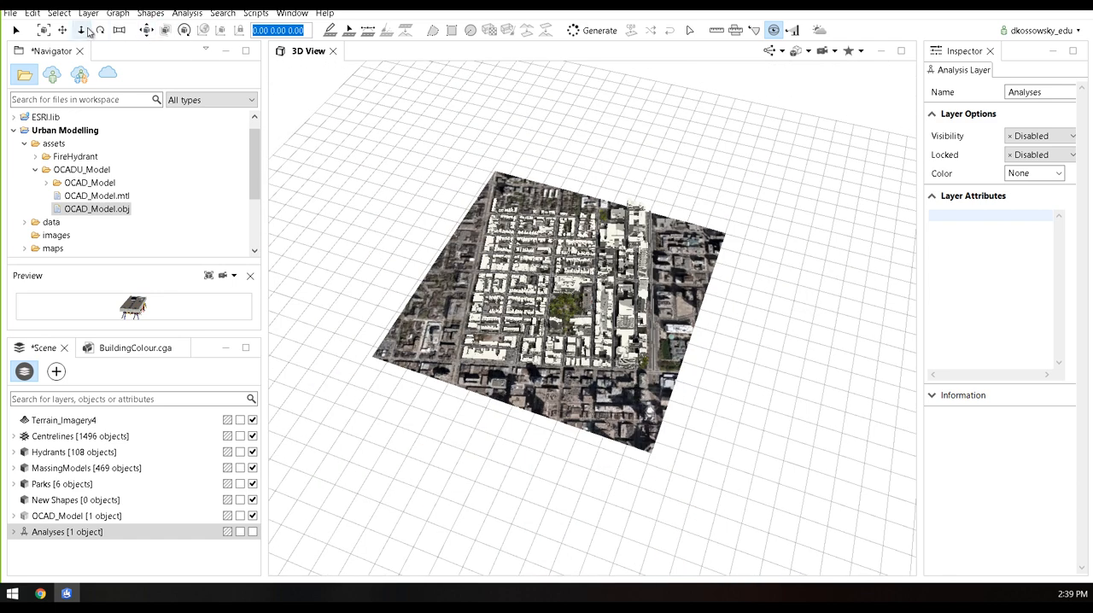
{"action": "left_click", "coordinate": [59, 13]}
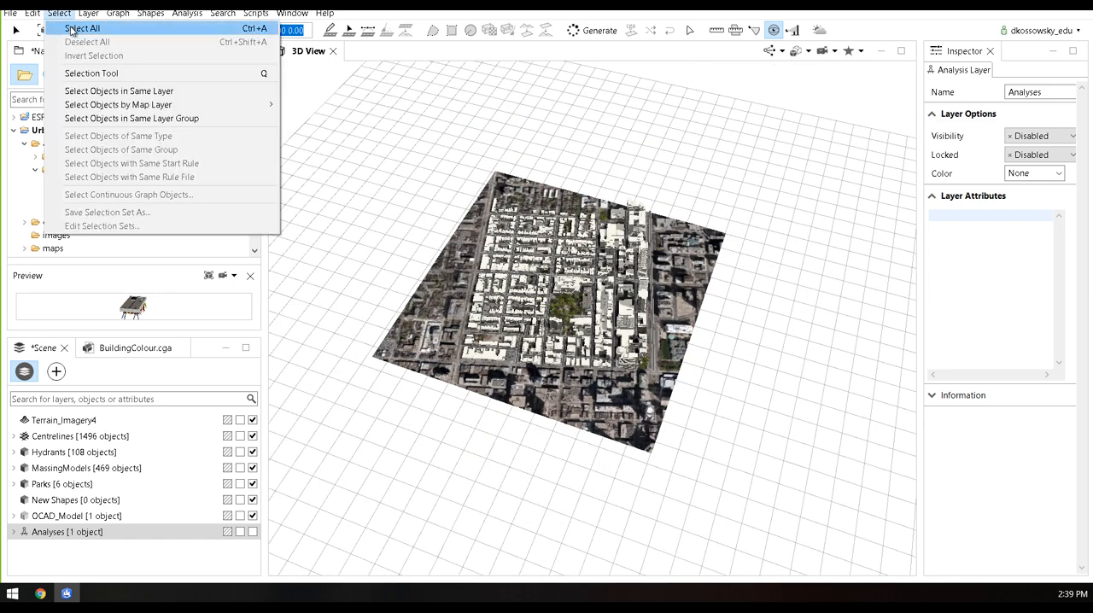
{"action": "left_click", "coordinate": [72, 31]}
{"action": "left_click_drag", "start_coordinate": [470, 314], "coordinate": [556, 331], "text": "alt"}
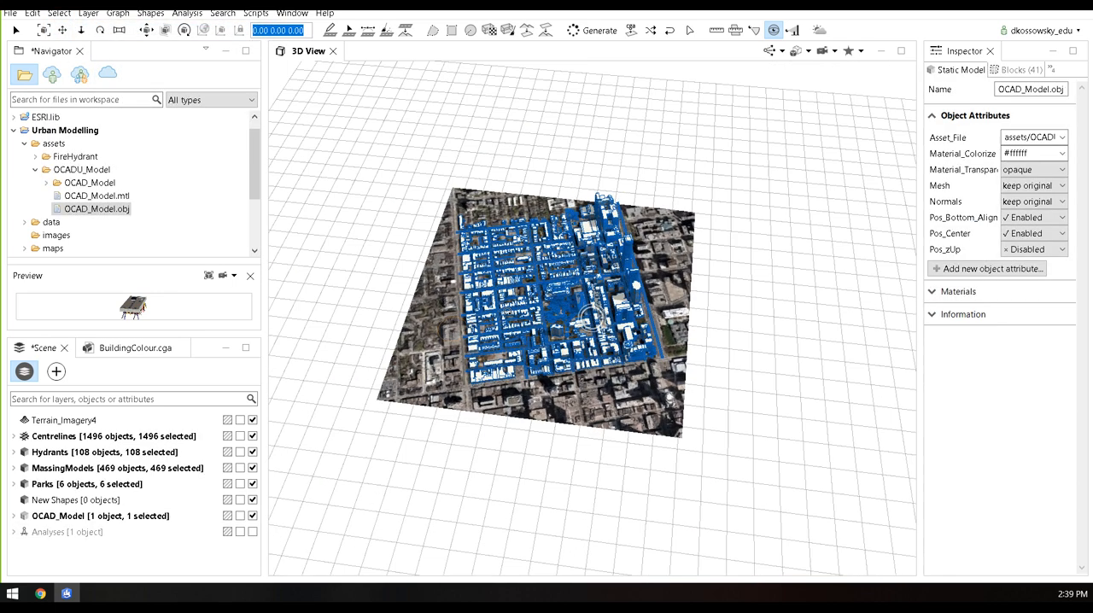
{"action": "scroll", "coordinate": [590, 321], "scroll_direction": "up", "scroll_amount": 5}
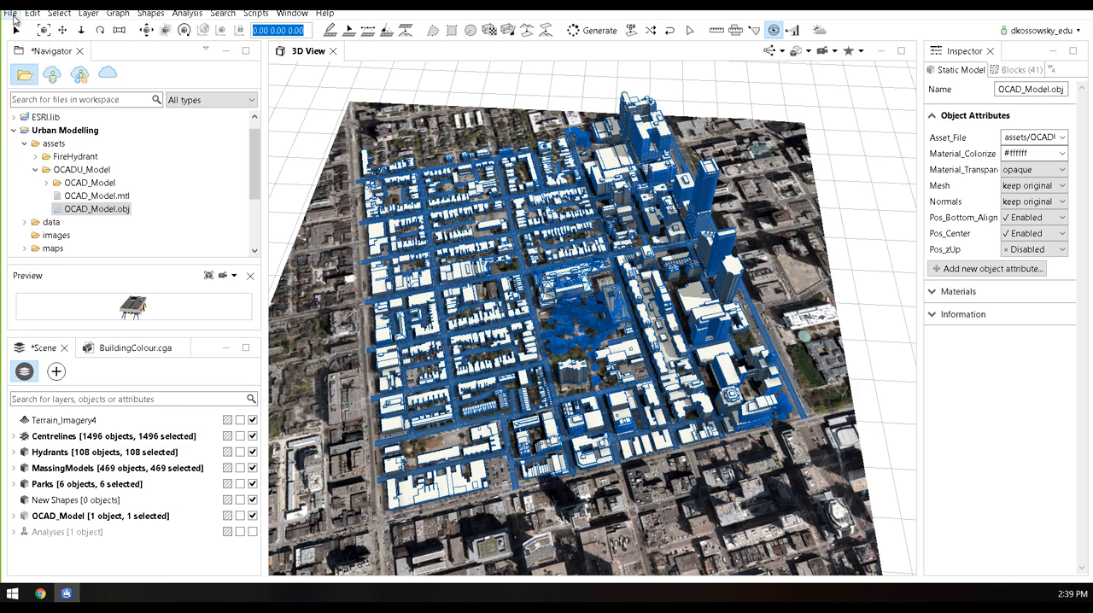
Review the CityEngine WebScene model export settings and per-layer options for the selected objects, and close them without exporting
{"action": "left_click", "coordinate": [10, 13]}
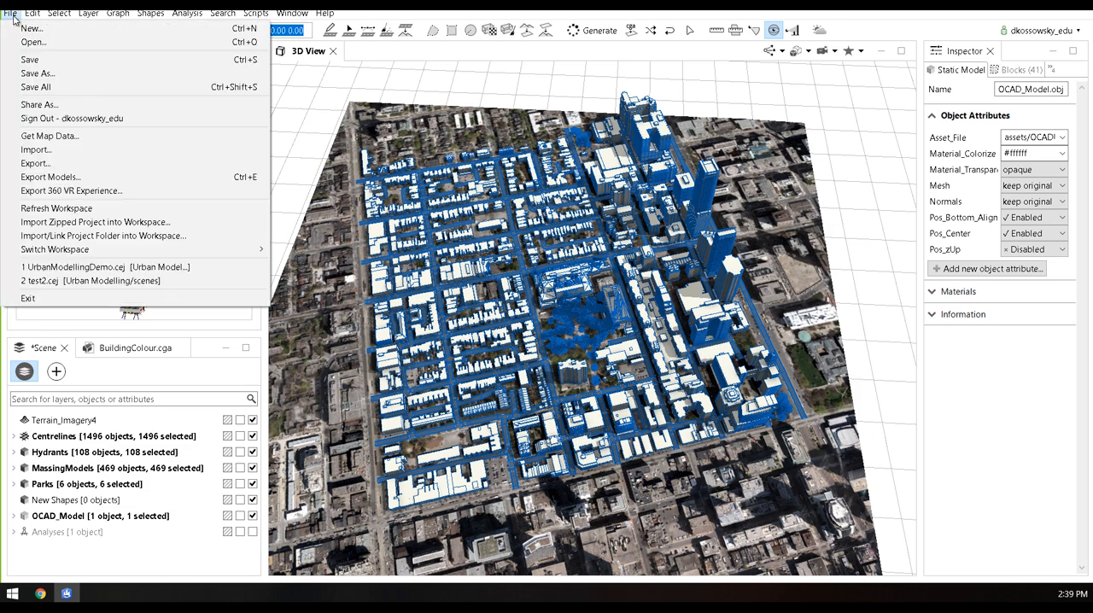
{"action": "left_click", "coordinate": [68, 178]}
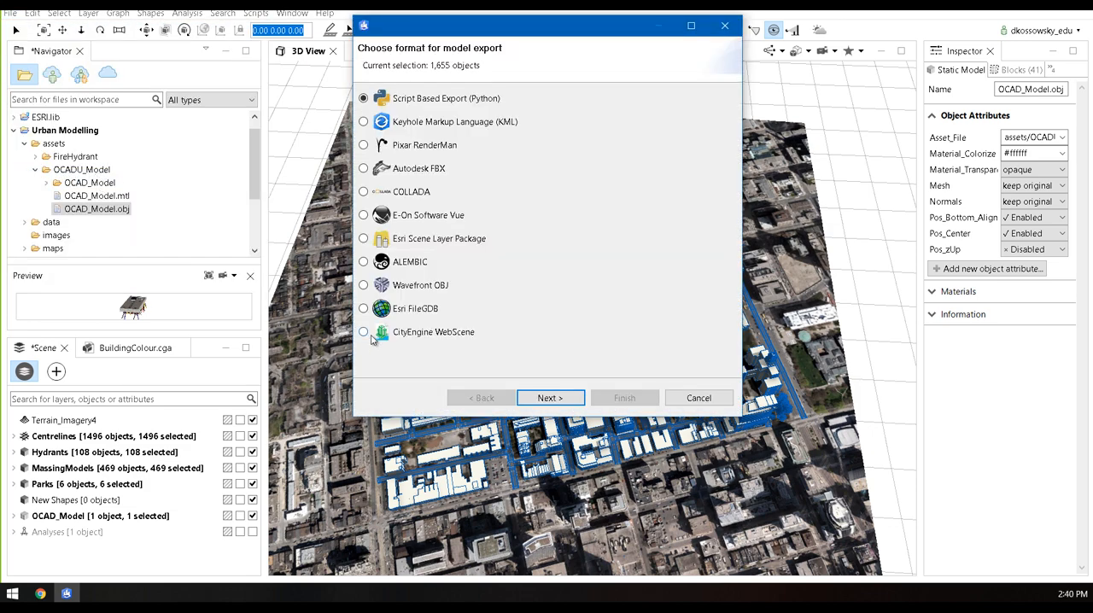
{"action": "left_click", "coordinate": [363, 332]}
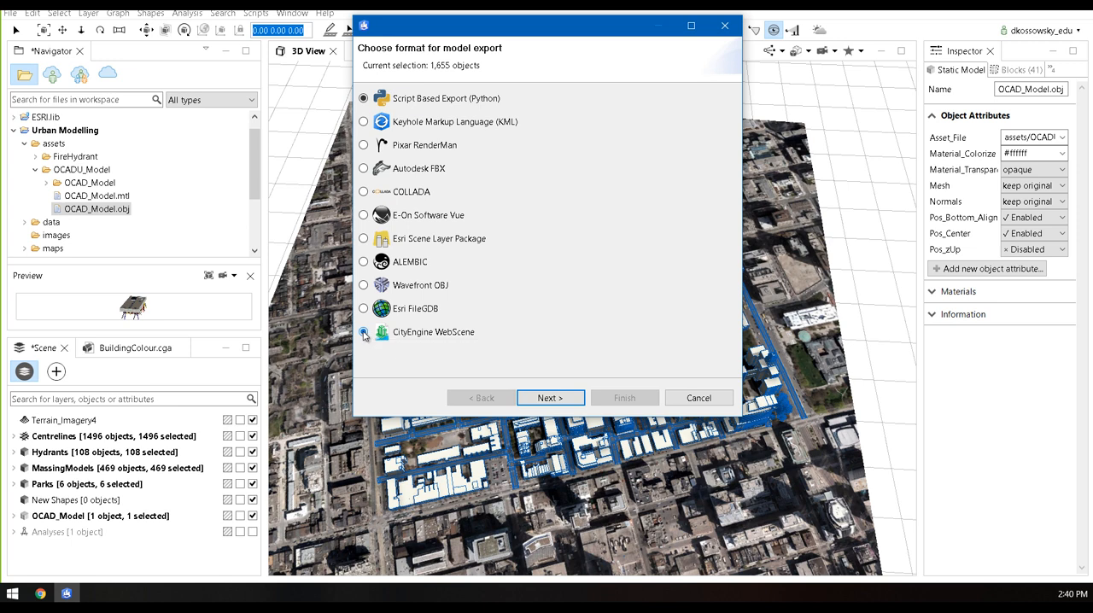
{"action": "left_click", "coordinate": [542, 398]}
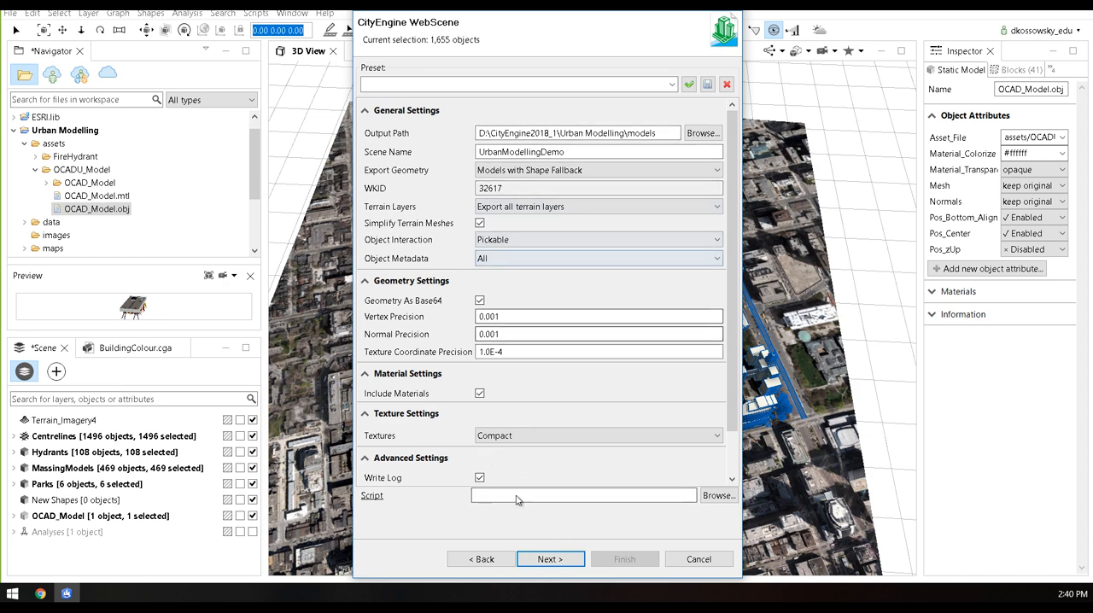
{"action": "left_click", "coordinate": [550, 561]}
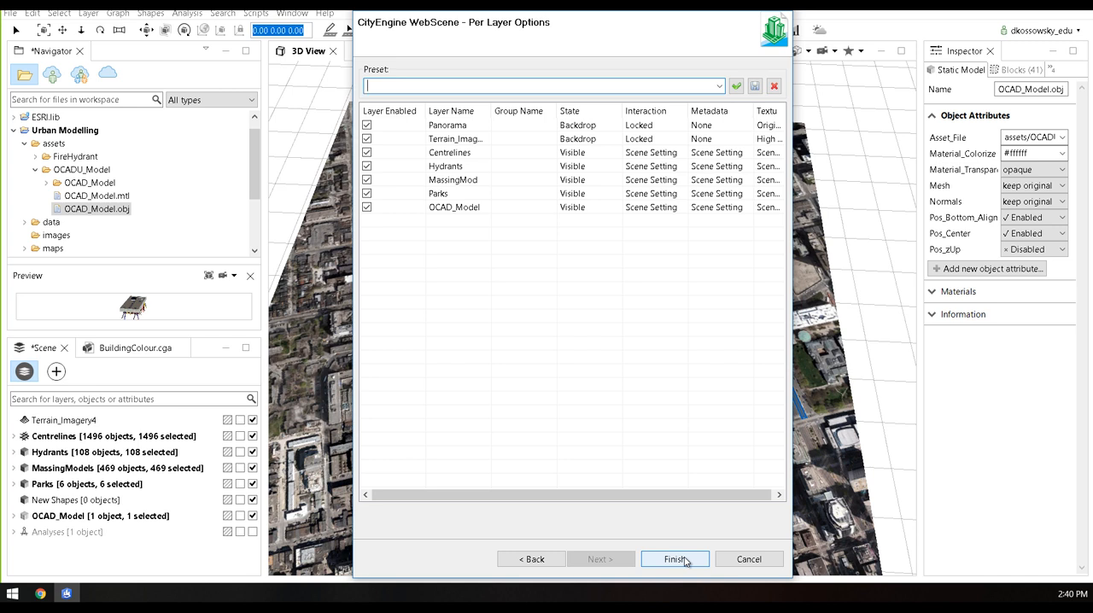
{"action": "left_click", "coordinate": [749, 560]}
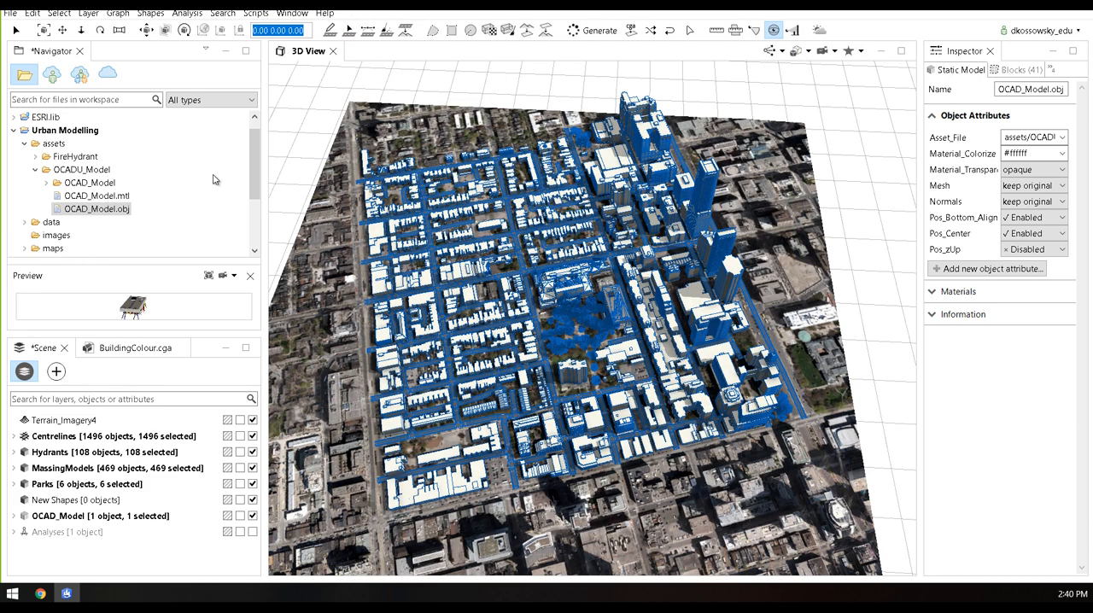
Review the sharing options for UrbanModelling_100218.3ws in the models folder and close them without sharing
{"action": "scroll", "coordinate": [249, 180], "scroll_direction": "down", "scroll_amount": 2}
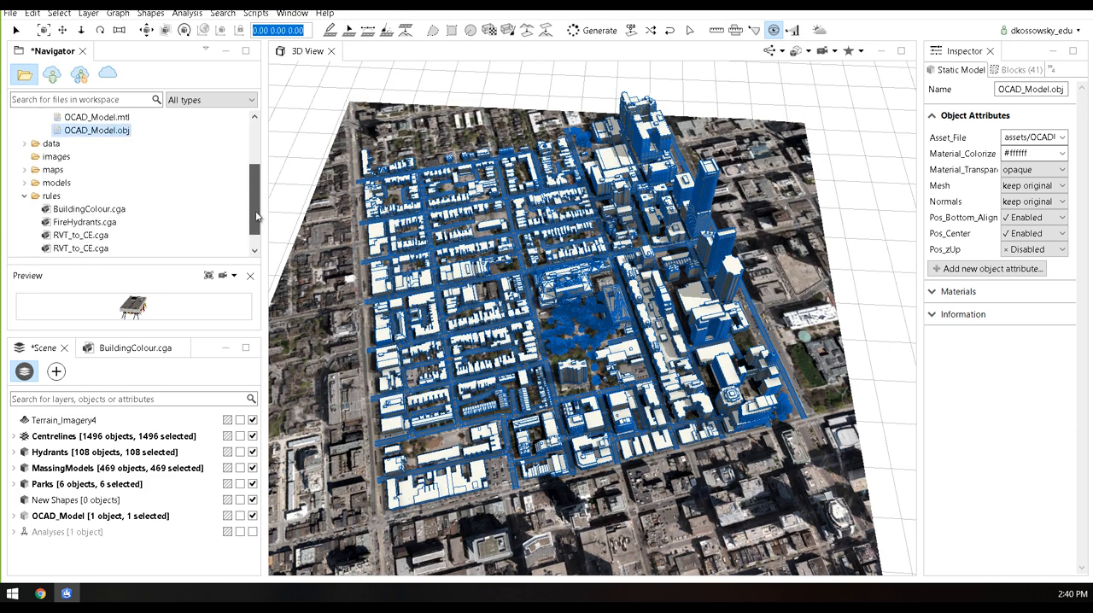
{"action": "left_click", "coordinate": [25, 182]}
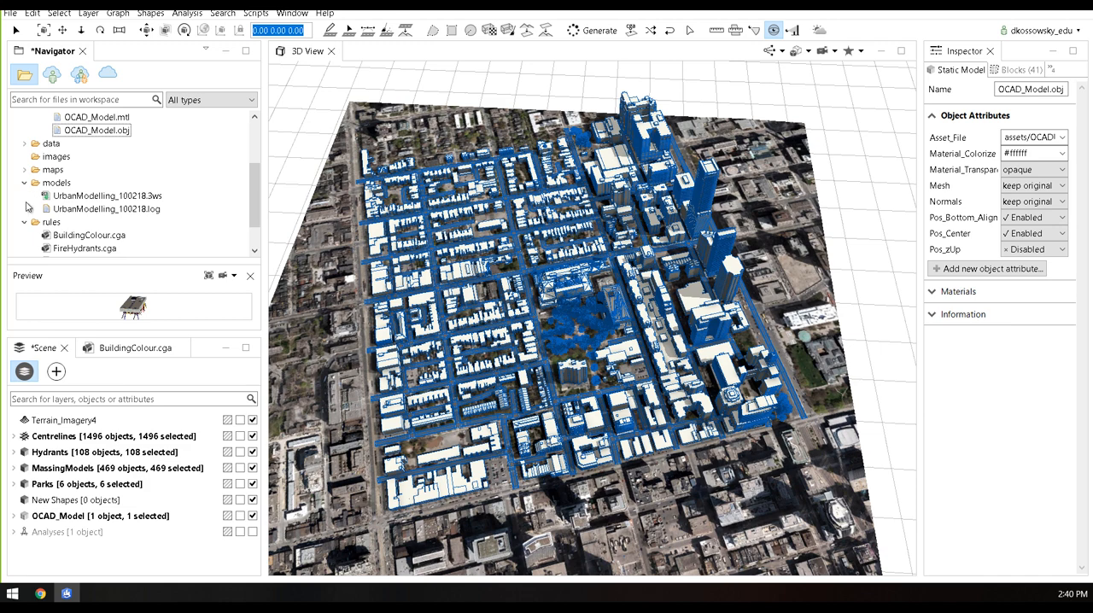
{"action": "right_click", "coordinate": [131, 202]}
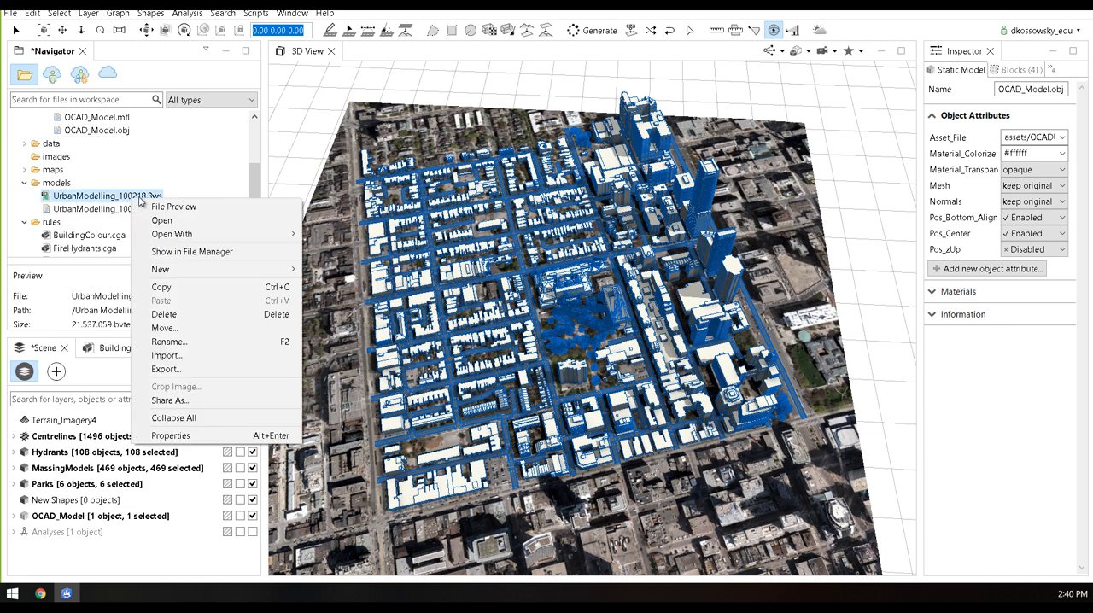
{"action": "left_click", "coordinate": [188, 401]}
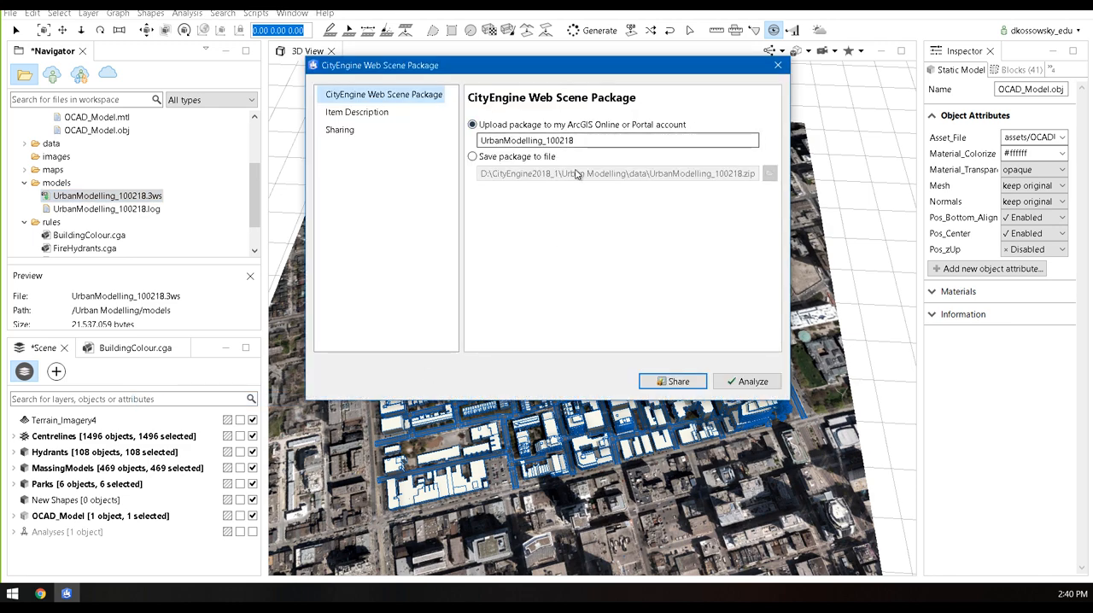
{"action": "left_click", "coordinate": [778, 70]}
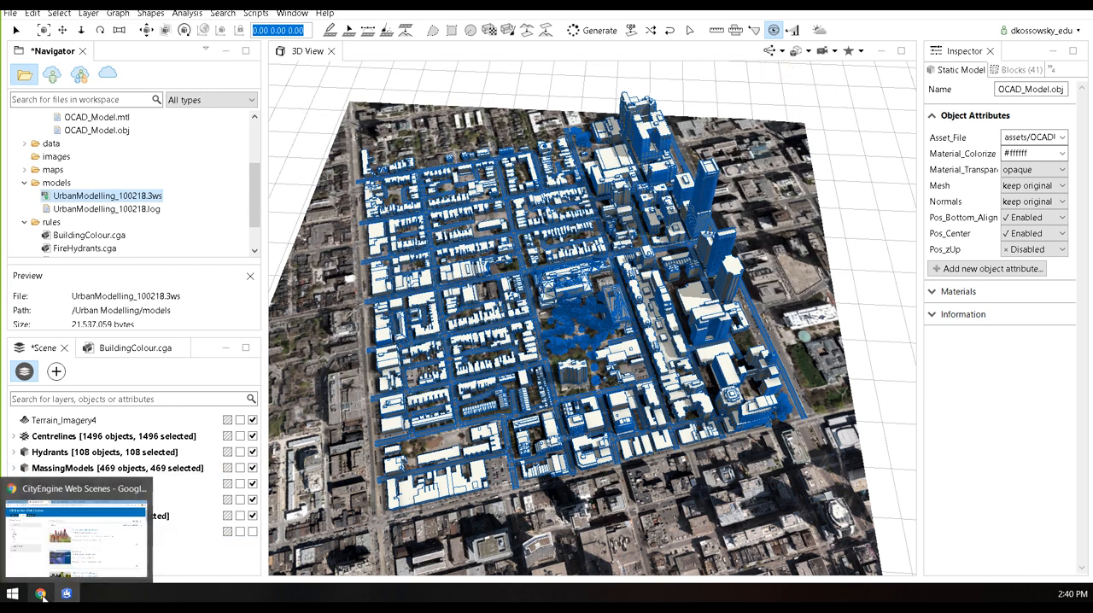
Switch to Chrome and open the UrbanModelling_100218 item in the CityEngine web scene viewer
{"action": "left_click", "coordinate": [148, 527]}
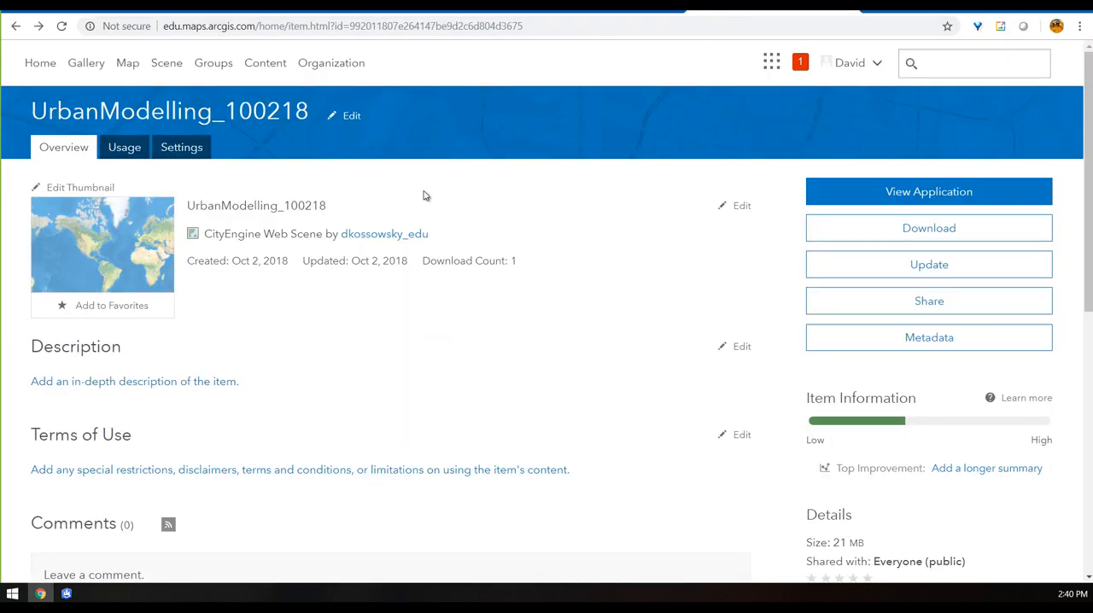
{"action": "mouse_move", "coordinate": [147, 261]}
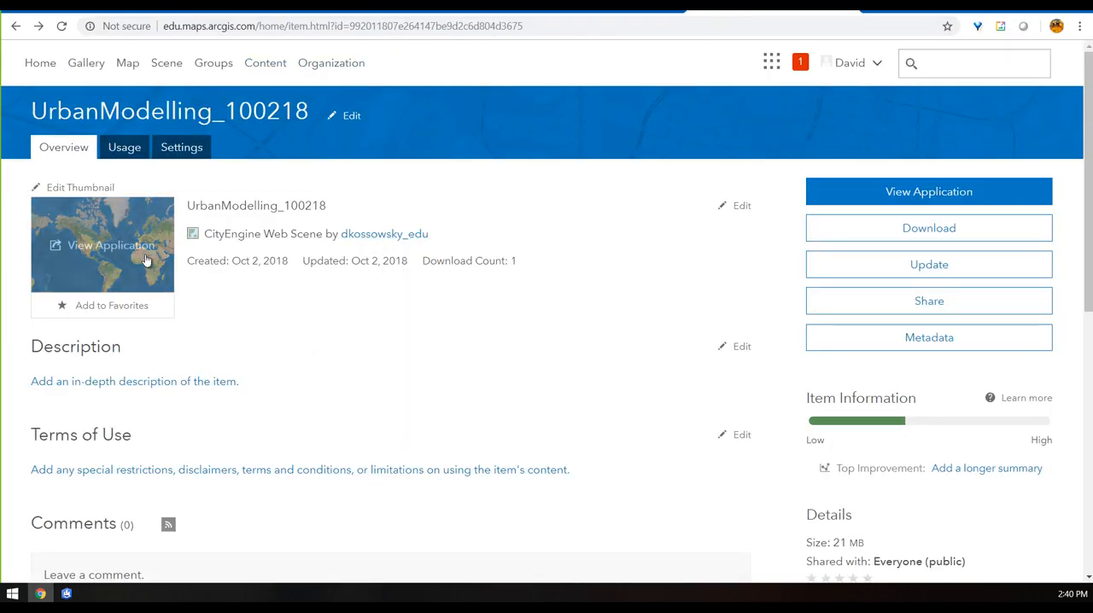
{"action": "left_click", "coordinate": [875, 200]}
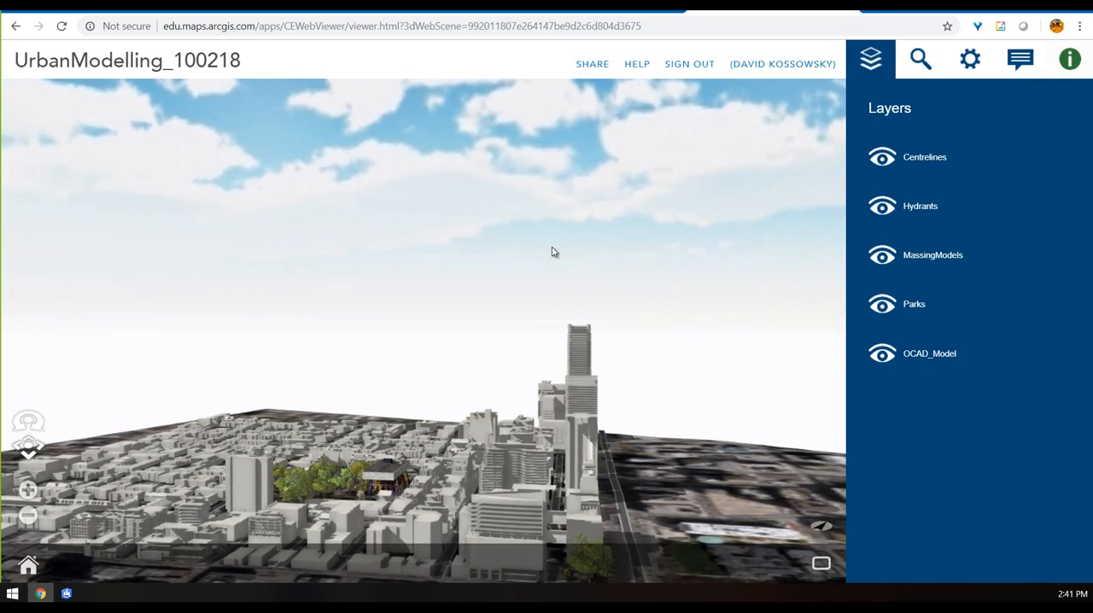
View the web scene from above and toggle the MassingModels layer off and back on to examine the streets beneath
{"action": "left_click_drag", "start_coordinate": [390, 411], "coordinate": [517, 392]}
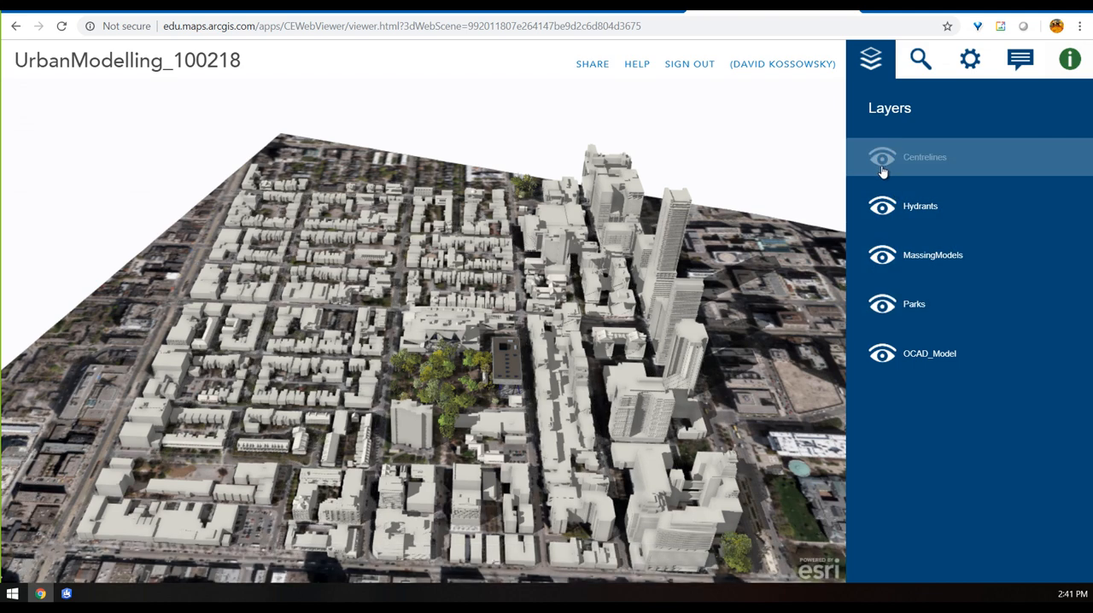
{"action": "left_click", "coordinate": [882, 258]}
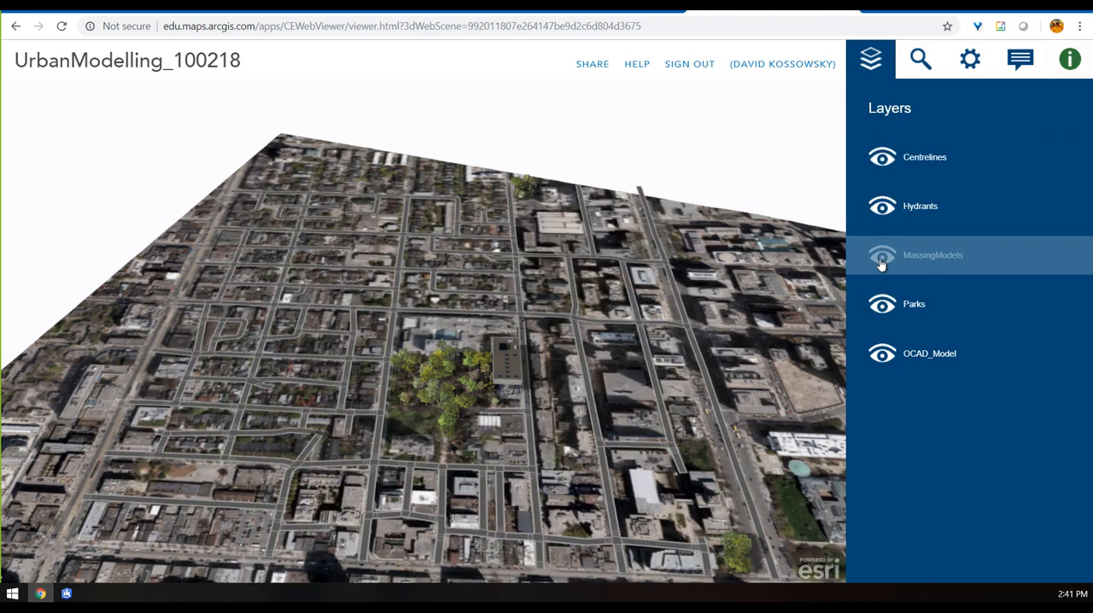
{"action": "left_click", "coordinate": [882, 258]}
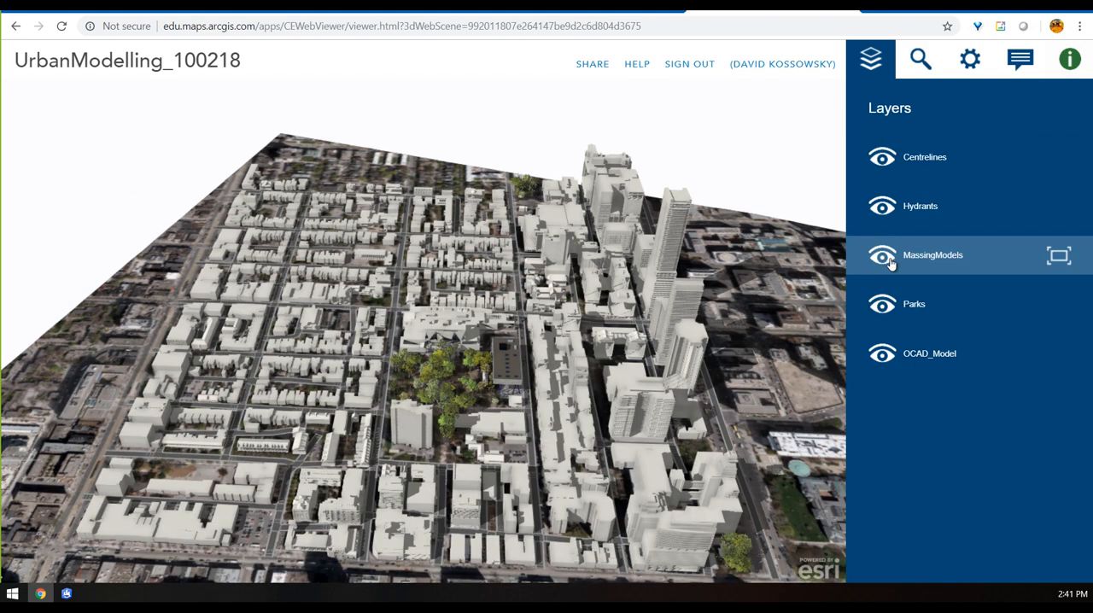
Set the web scene's sunlight time to 2:15 PM and open its comments
{"action": "left_click", "coordinate": [972, 60]}
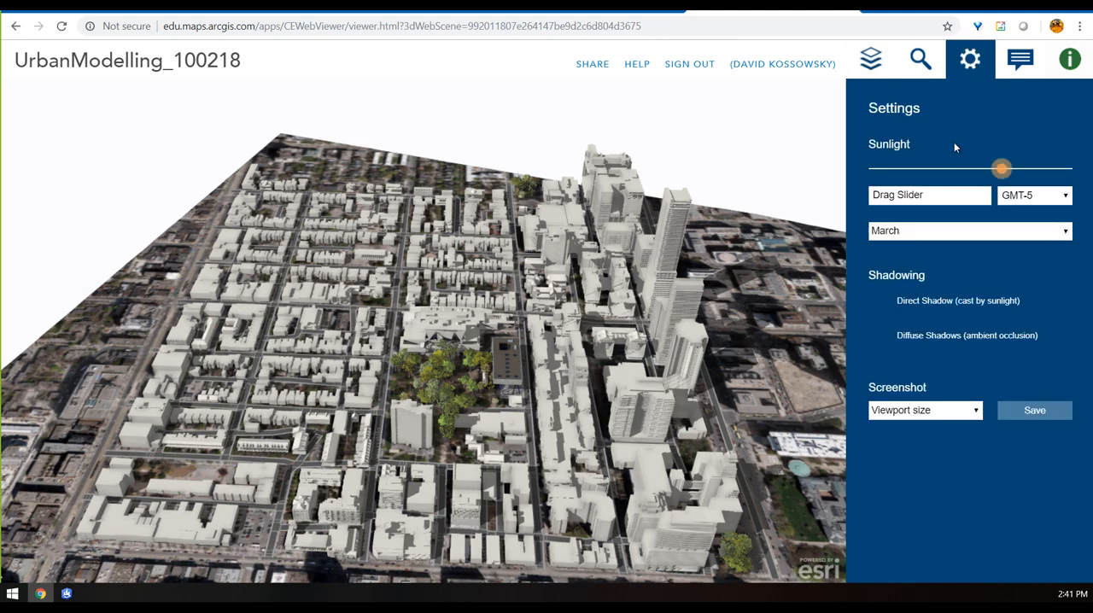
{"action": "left_click", "coordinate": [989, 170]}
{"action": "mouse_move", "coordinate": [987, 173]}
{"action": "left_mouse_down"}
{"action": "mouse_move", "coordinate": [915, 171]}
{"action": "mouse_move", "coordinate": [1026, 170]}
{"action": "mouse_move", "coordinate": [907, 170]}
{"action": "mouse_move", "coordinate": [1003, 171]}
{"action": "left_mouse_up"}
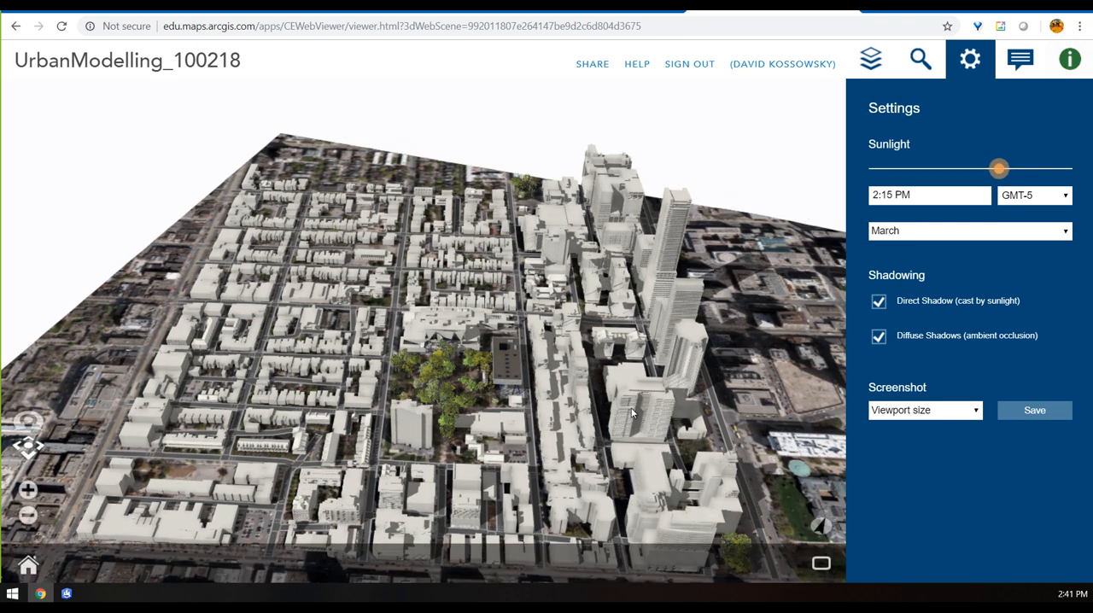
{"action": "left_click", "coordinate": [1018, 60]}
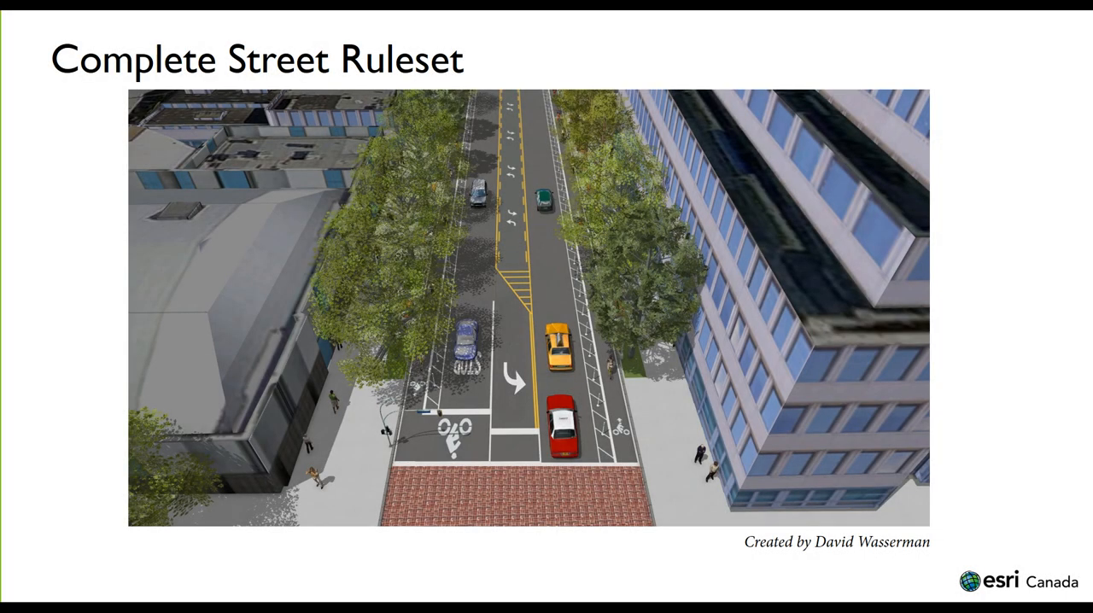
{"action": "key", "text": "Right"}
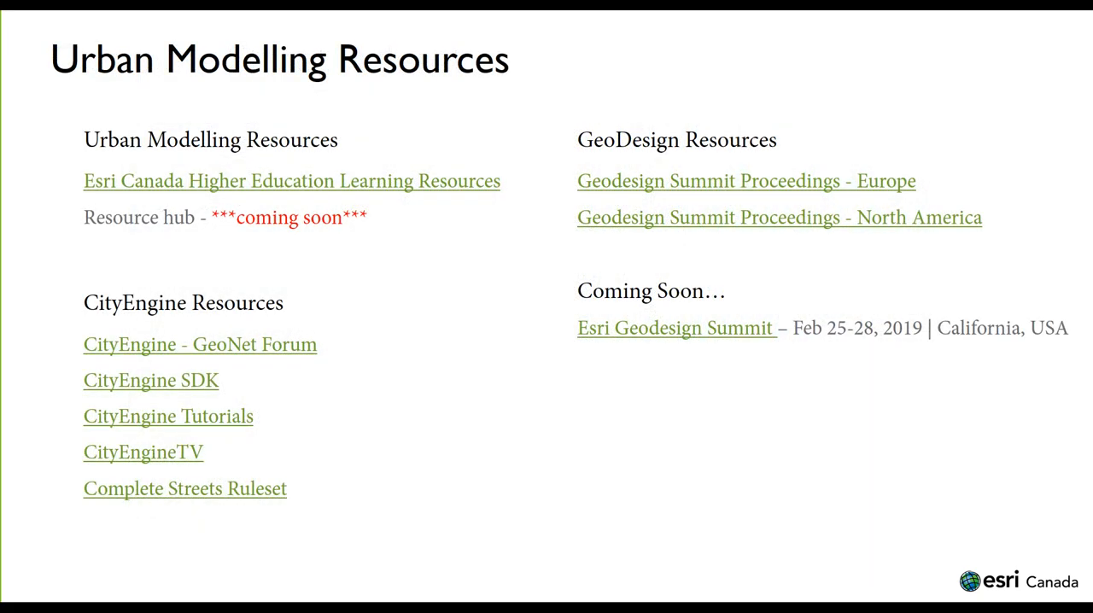
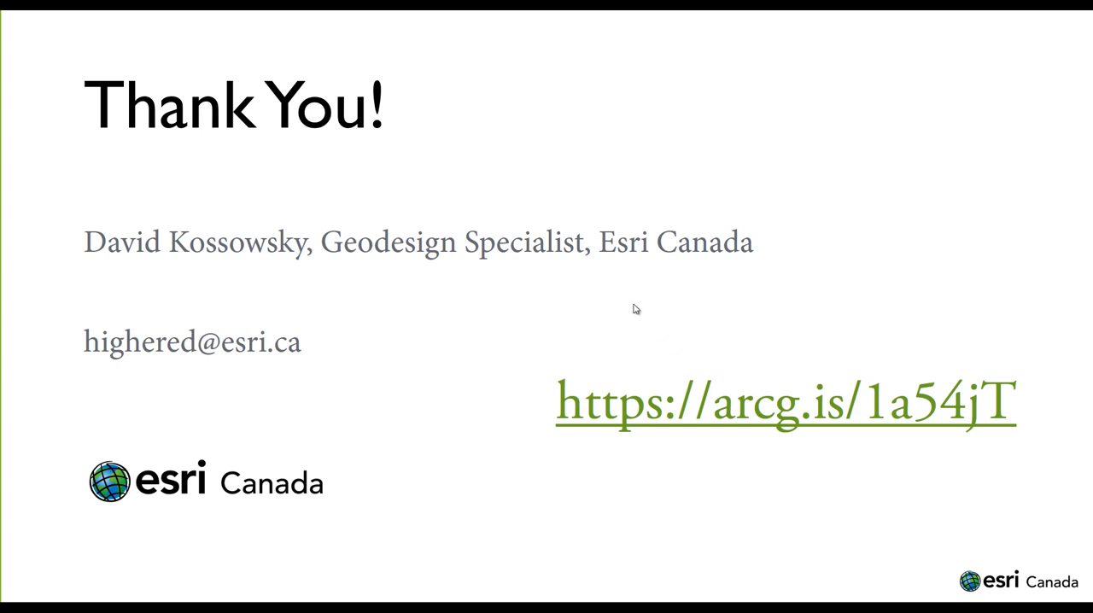
Leave the closing presentation slide and switch to CityEngine with the OCAD urban model scene
{"action": "left_click", "coordinate": [535, 320]}
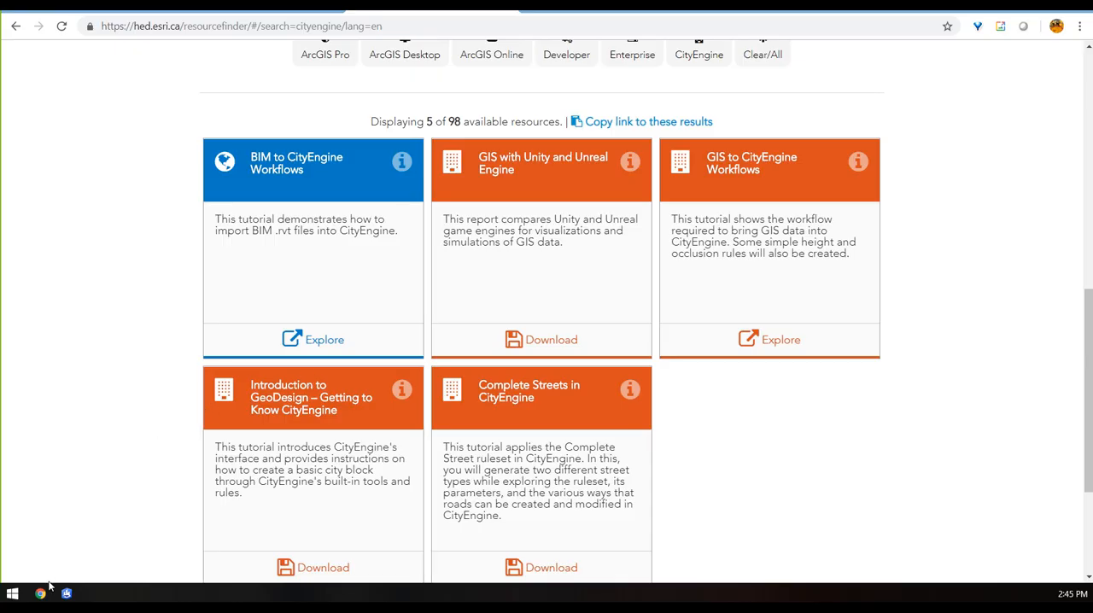
{"action": "left_click", "coordinate": [67, 593]}
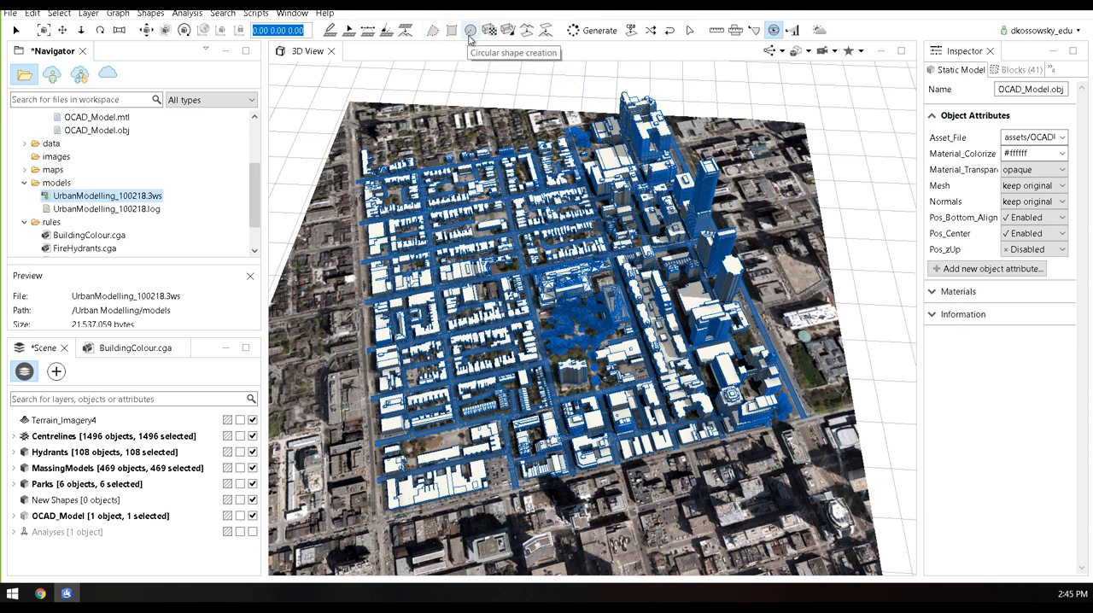
{"action": "left_click", "coordinate": [368, 30]}
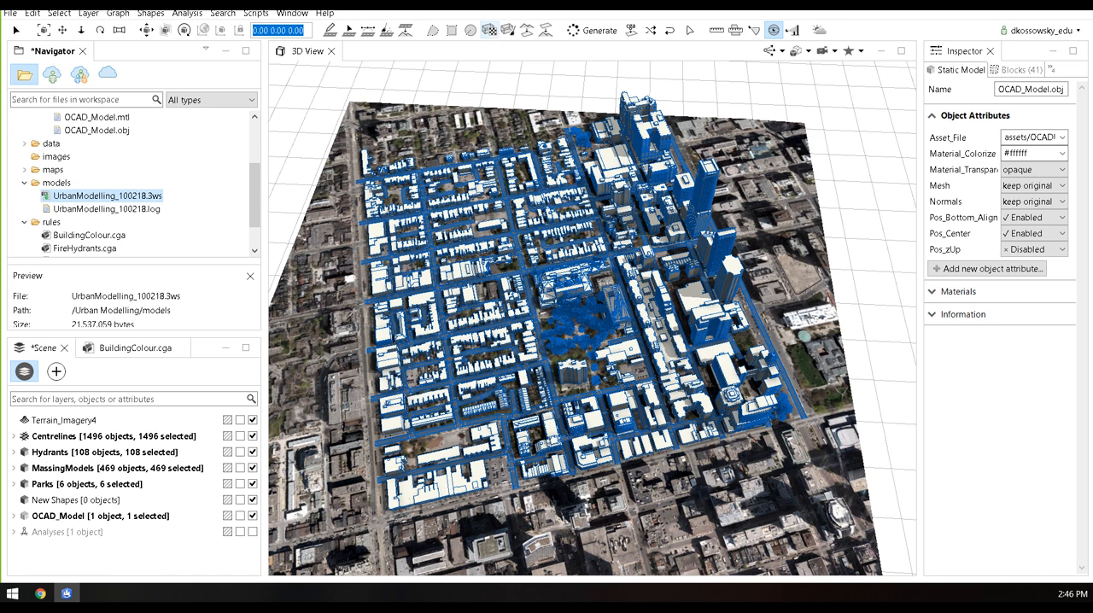
Review the general export destinations and the model export formats for the selected scene objects, cancelling both without exporting
{"action": "left_click", "coordinate": [10, 13]}
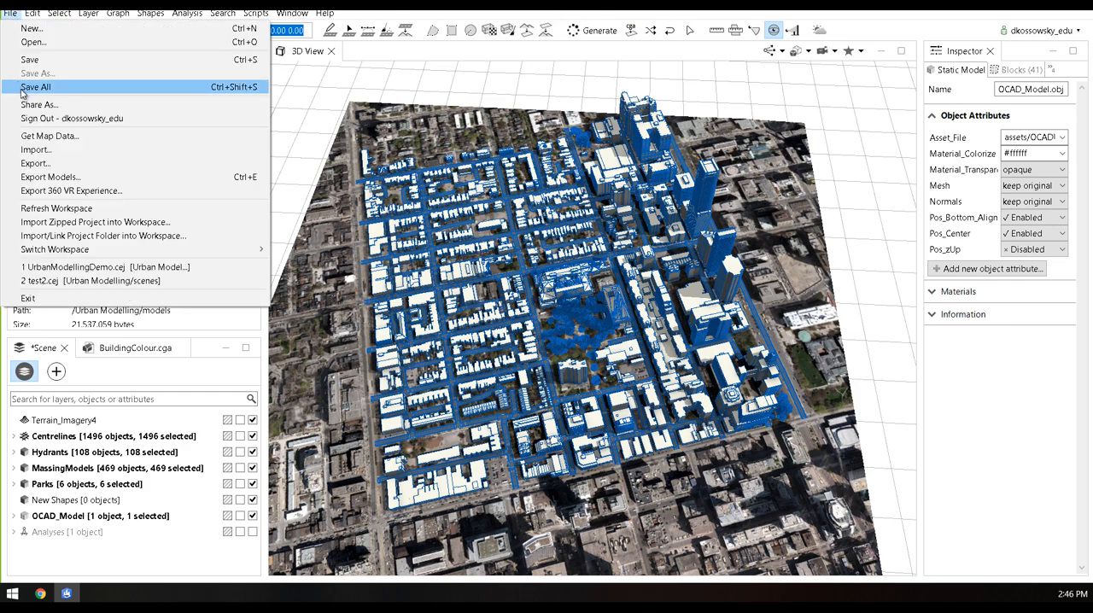
{"action": "left_click", "coordinate": [71, 170]}
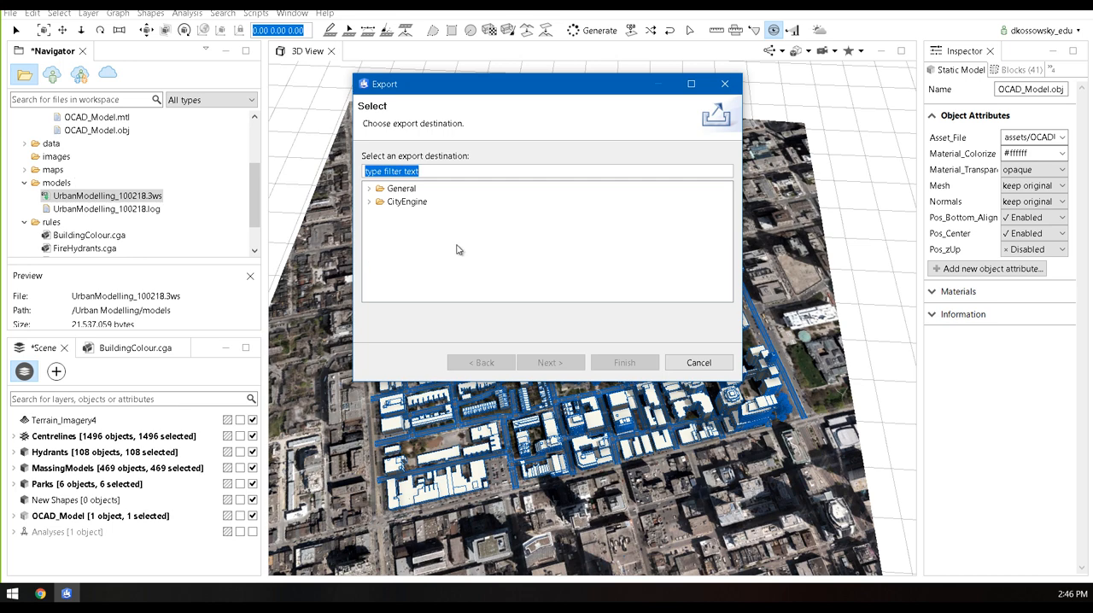
{"action": "left_click", "coordinate": [699, 362]}
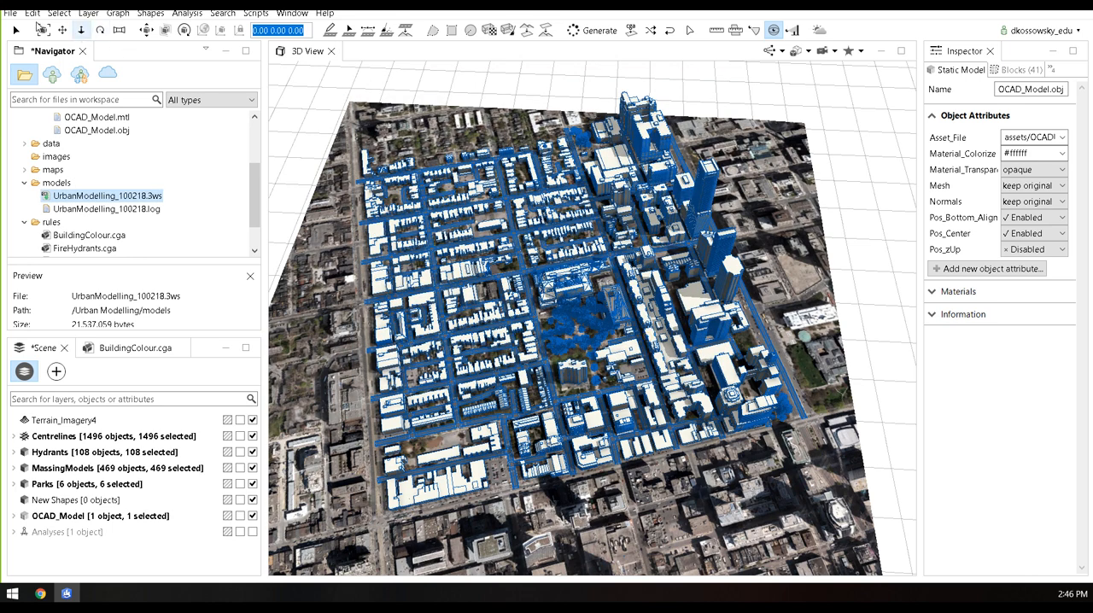
{"action": "left_click", "coordinate": [10, 12]}
{"action": "left_click", "coordinate": [43, 177]}
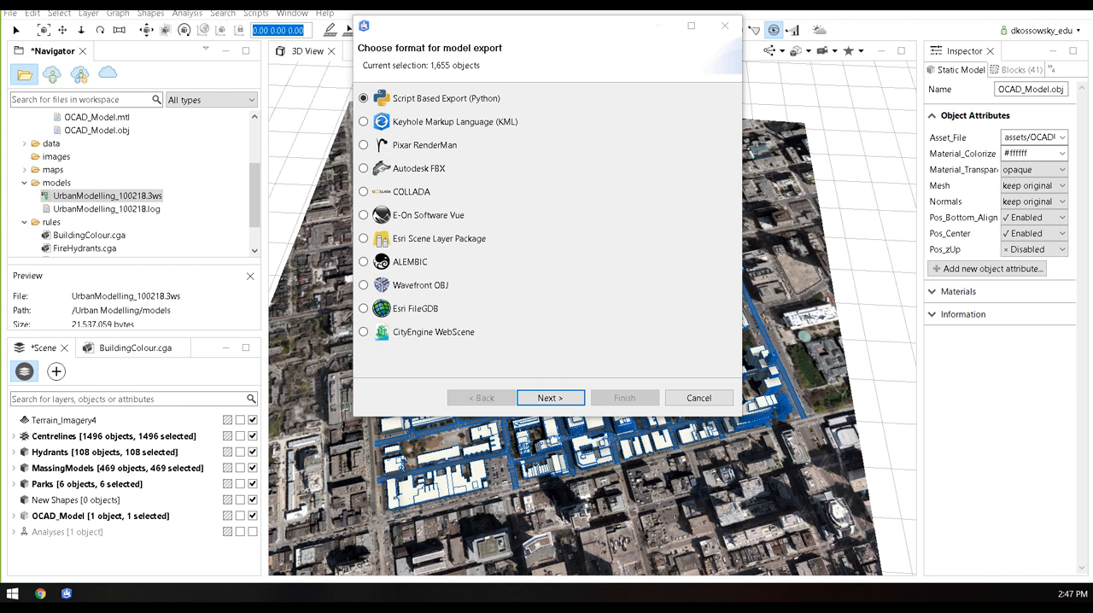
{"action": "left_click", "coordinate": [697, 398]}
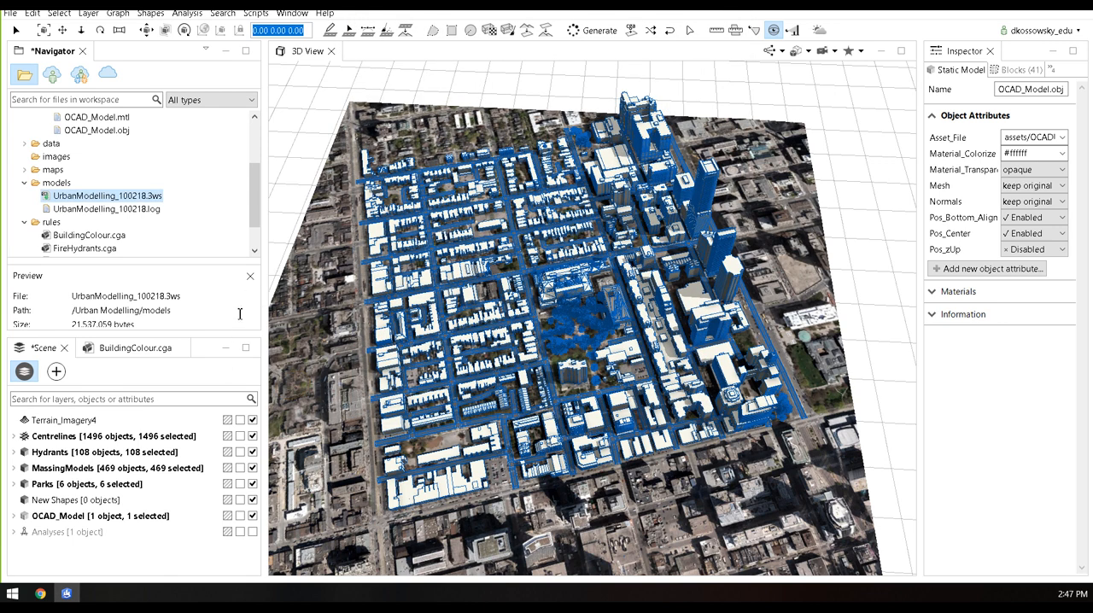
Create a CGA rule file named test.cga in the rules folder and view it enlarged before restoring the layout
{"action": "left_click_drag", "start_coordinate": [253, 210], "coordinate": [261, 234]}
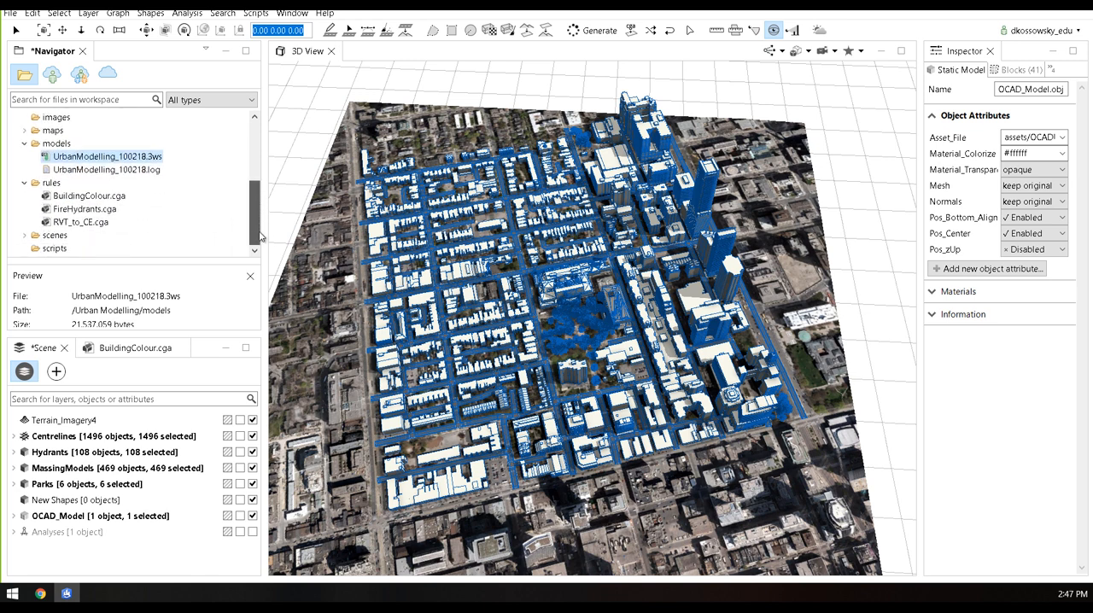
{"action": "left_click", "coordinate": [24, 144]}
{"action": "left_click", "coordinate": [29, 184]}
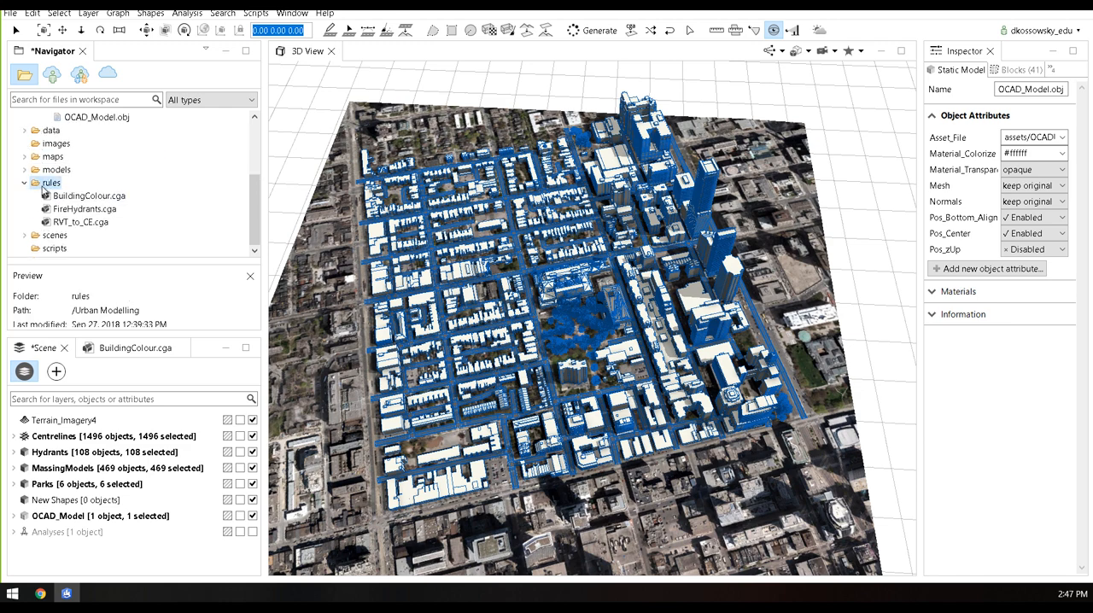
{"action": "right_click", "coordinate": [45, 185]}
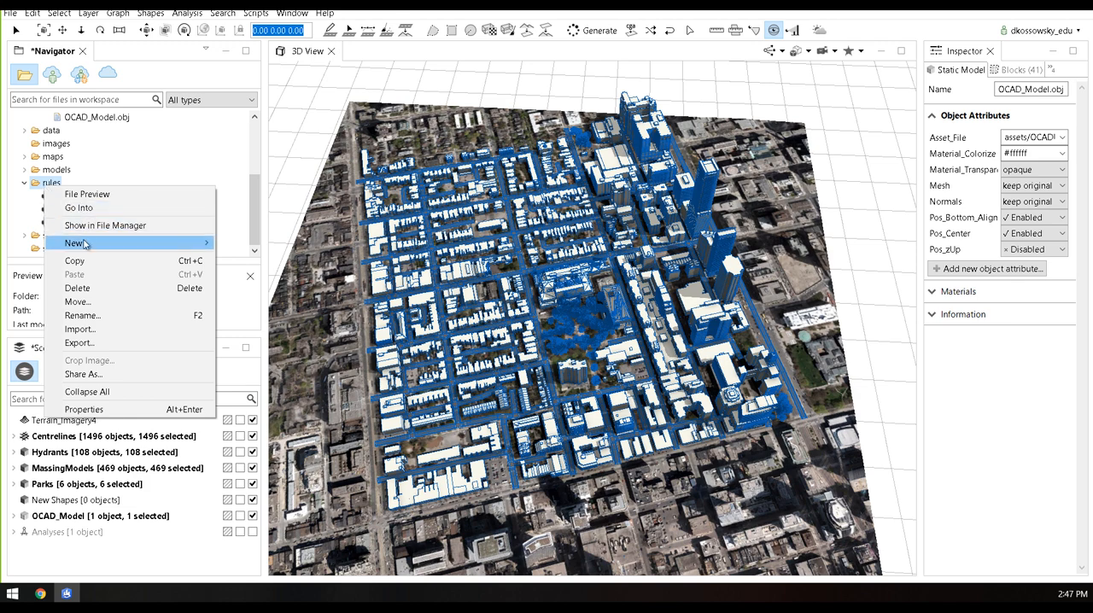
{"action": "mouse_move", "coordinate": [86, 245]}
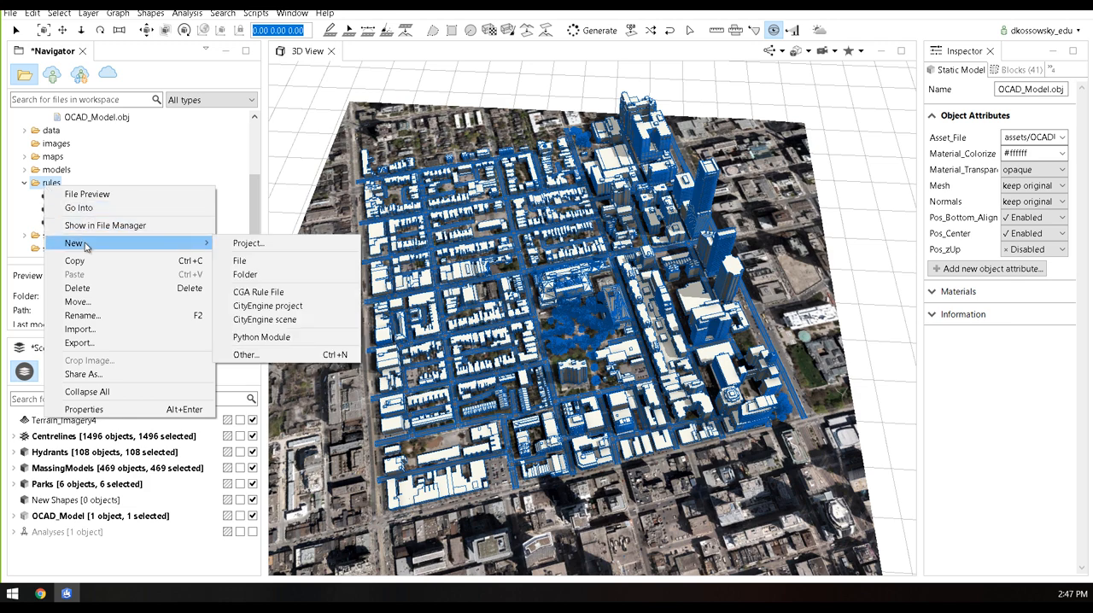
{"action": "left_click", "coordinate": [273, 293]}
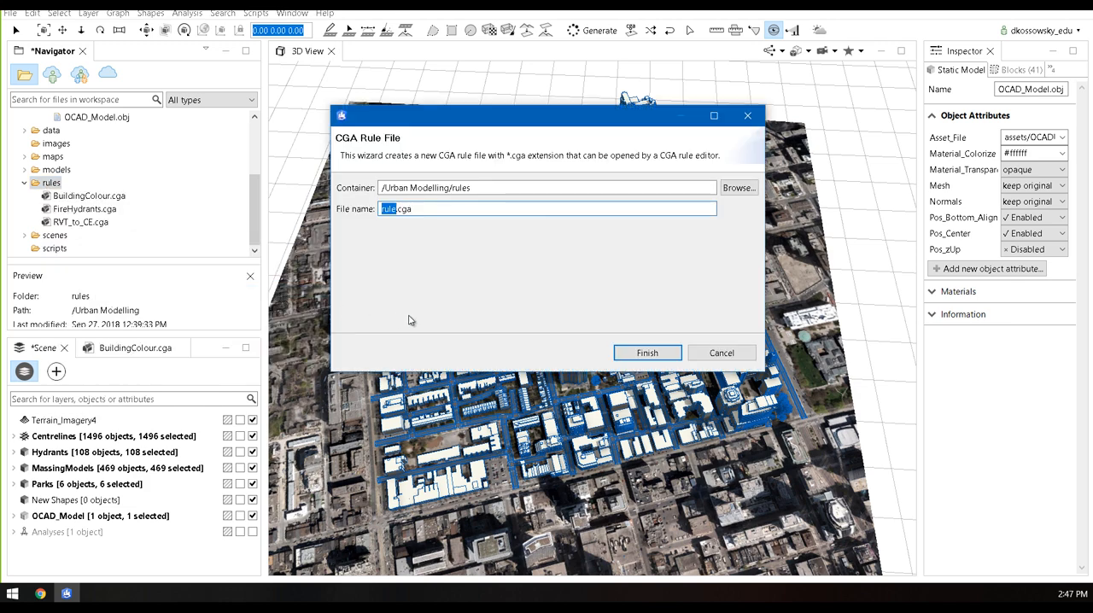
{"action": "type", "text": "test"}
{"action": "left_click", "coordinate": [632, 354]}
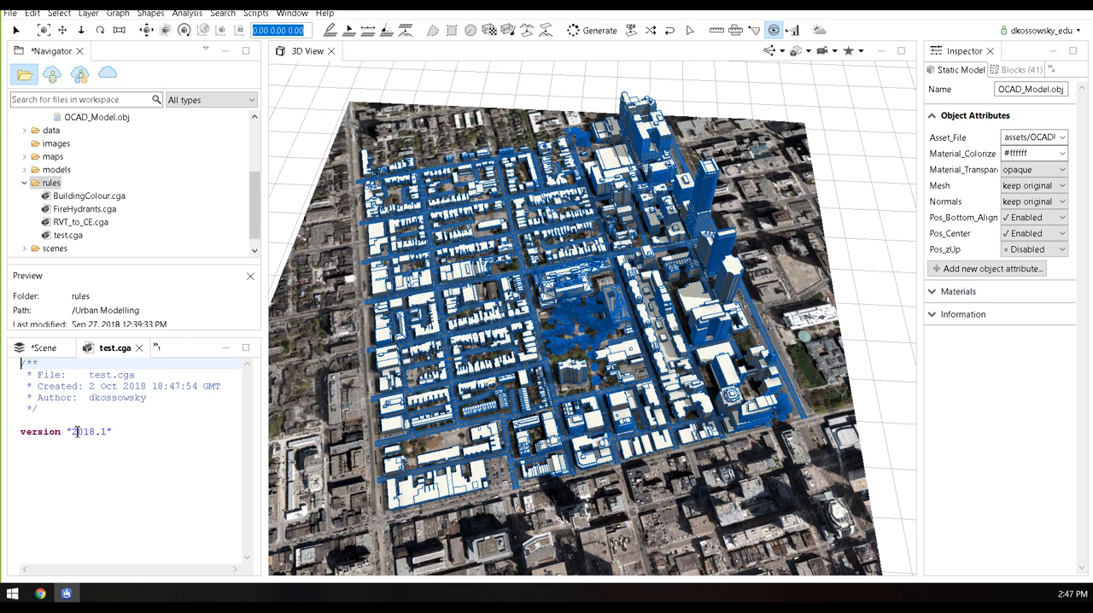
{"action": "left_click", "coordinate": [246, 349]}
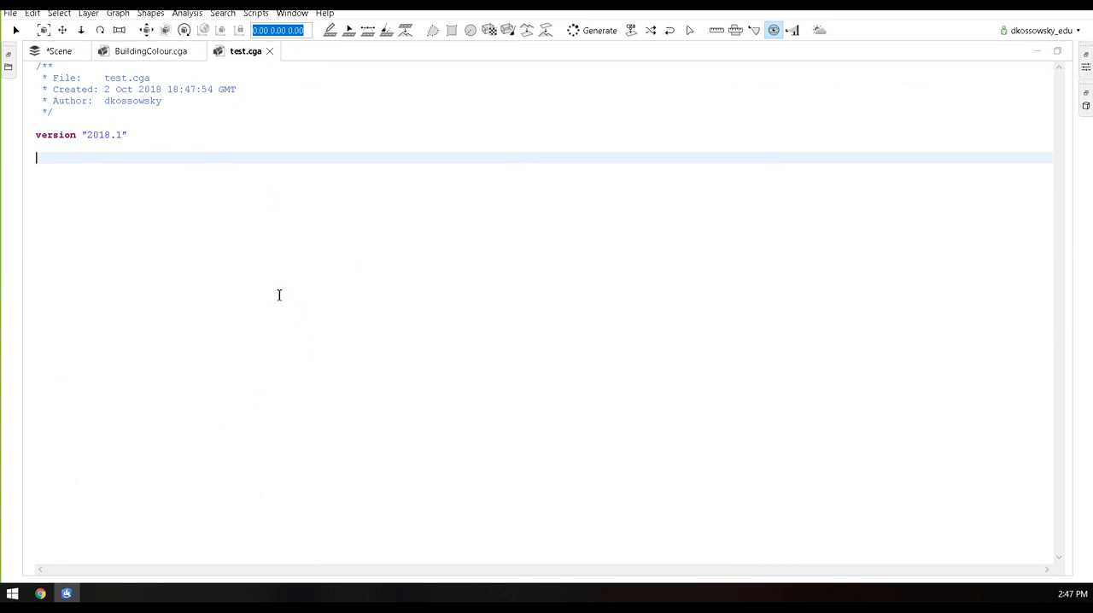
{"action": "left_click", "coordinate": [1057, 51]}
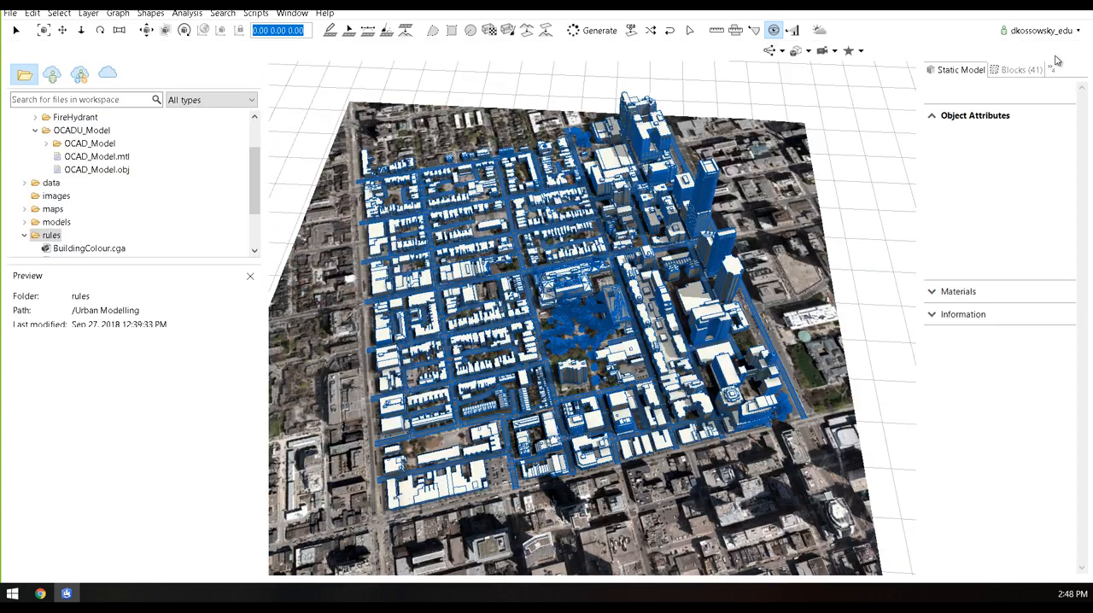
Open the online CityEngine tutorials, look through the tutorial list, and open the website's CGA section
{"action": "left_click", "coordinate": [326, 12]}
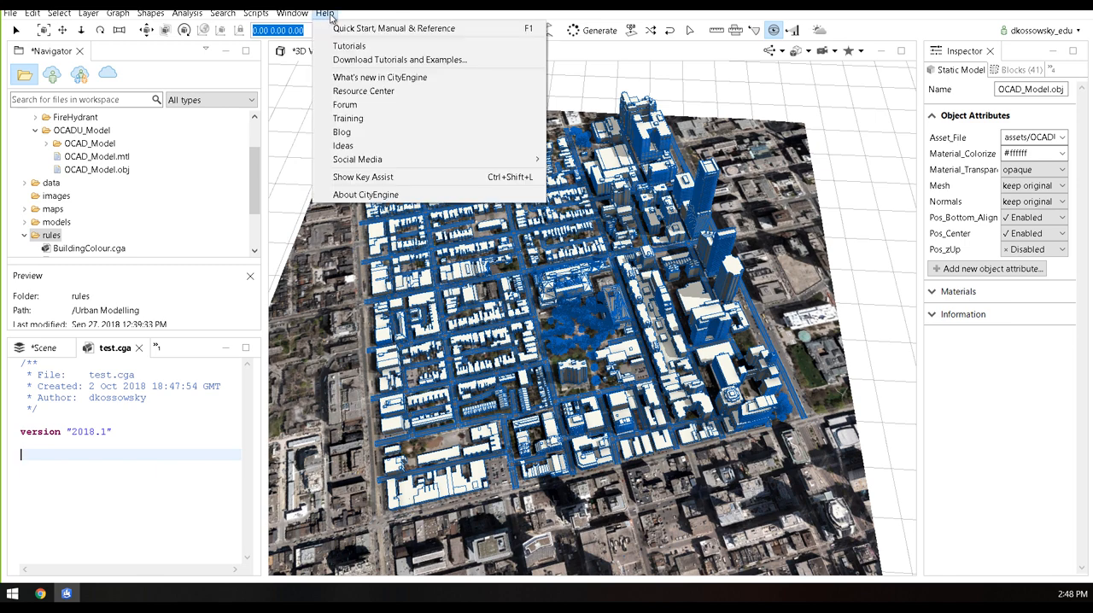
{"action": "left_click", "coordinate": [372, 55]}
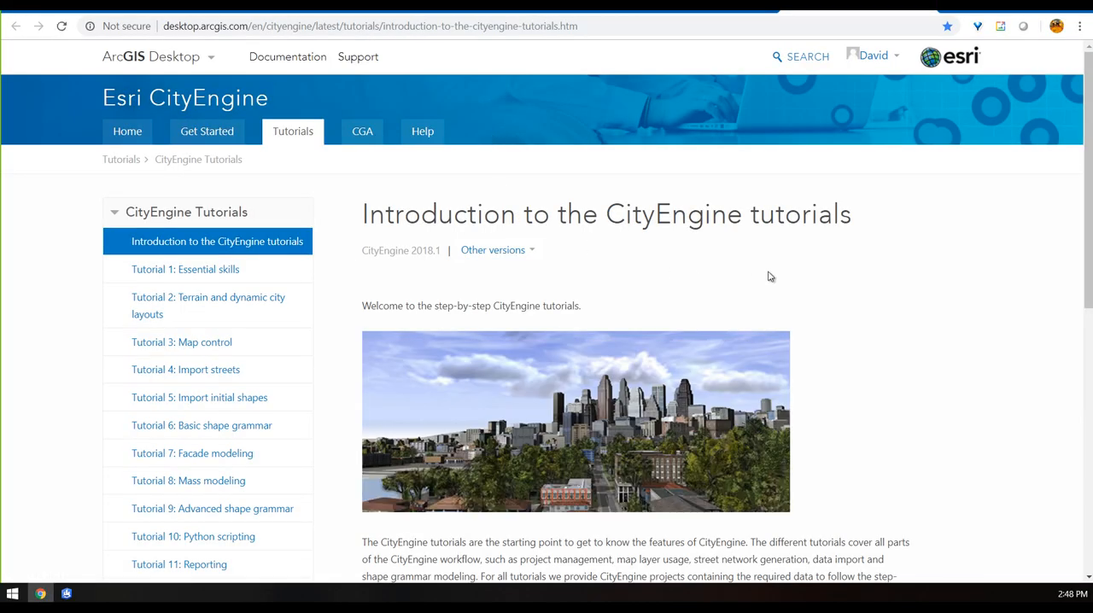
{"action": "scroll", "coordinate": [768, 276], "scroll_direction": "down", "scroll_amount": 3}
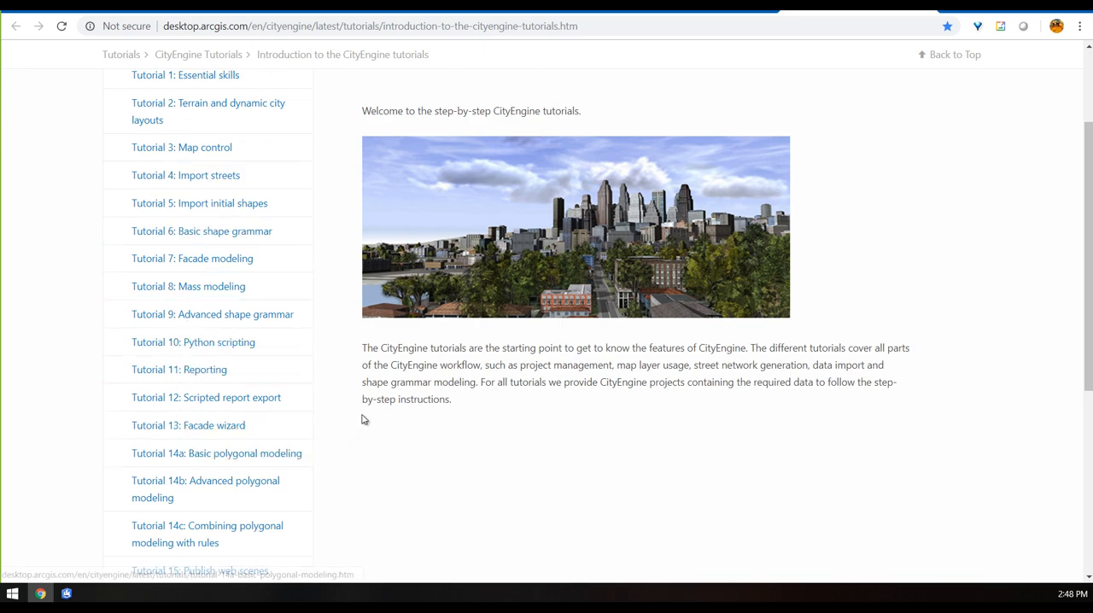
{"action": "scroll", "coordinate": [362, 415], "scroll_direction": "up", "scroll_amount": 3}
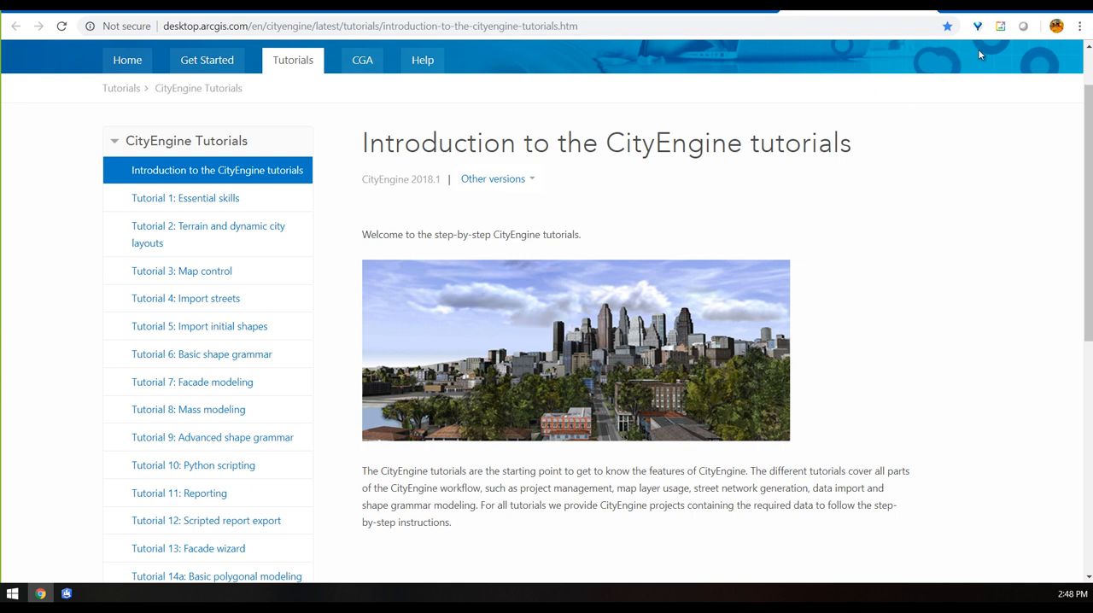
{"action": "left_click", "coordinate": [362, 61]}
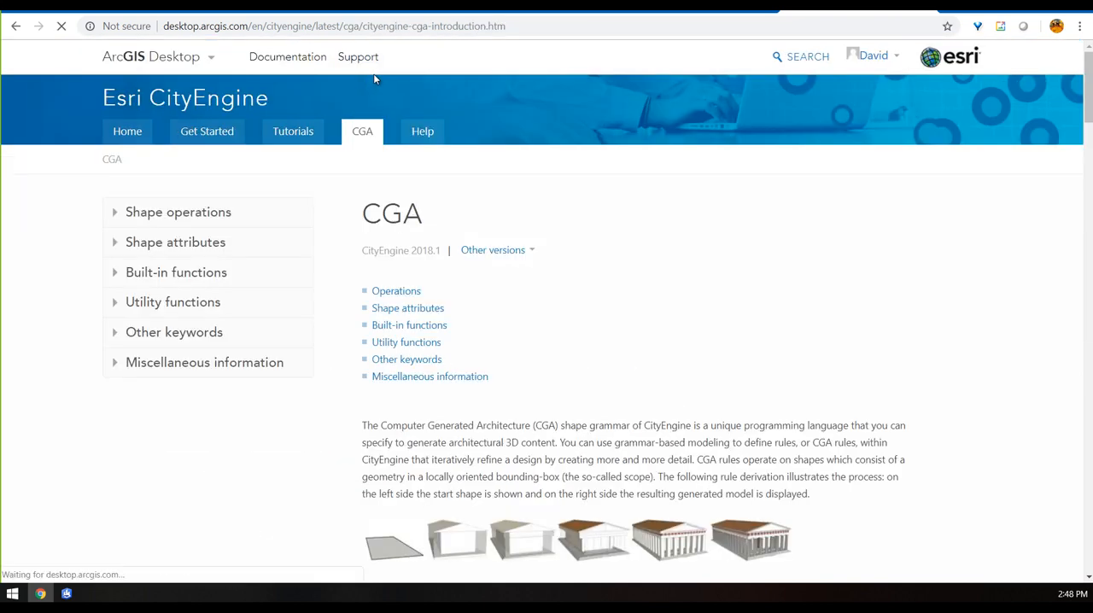
Switch back to CityEngine, open the CGA rule reference in the built-in help, and browse its operations
{"action": "key", "text": "alt+Tab"}
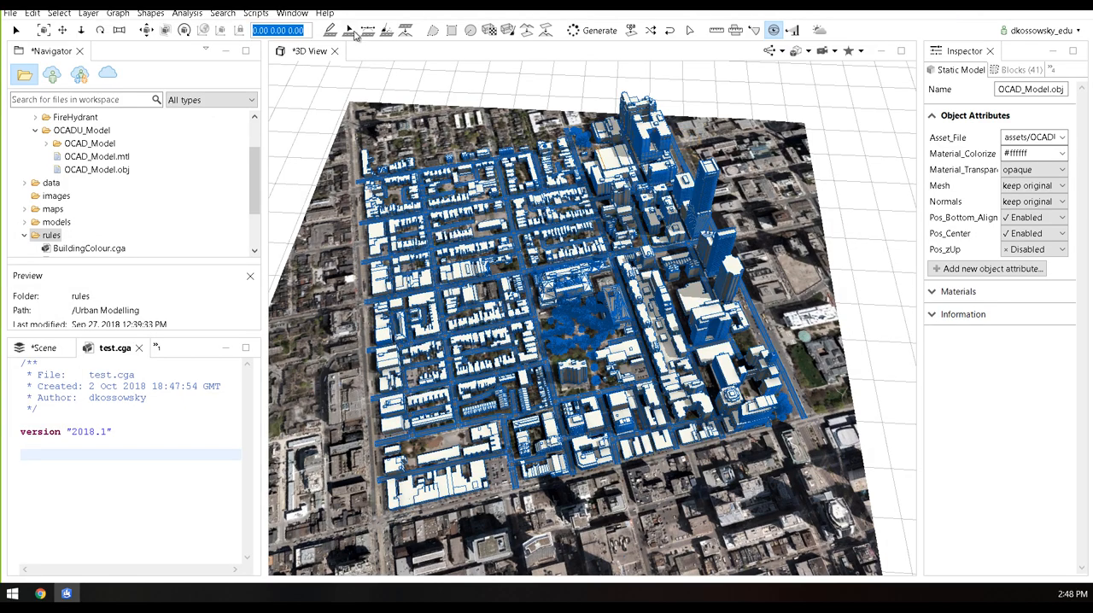
{"action": "left_click", "coordinate": [324, 13]}
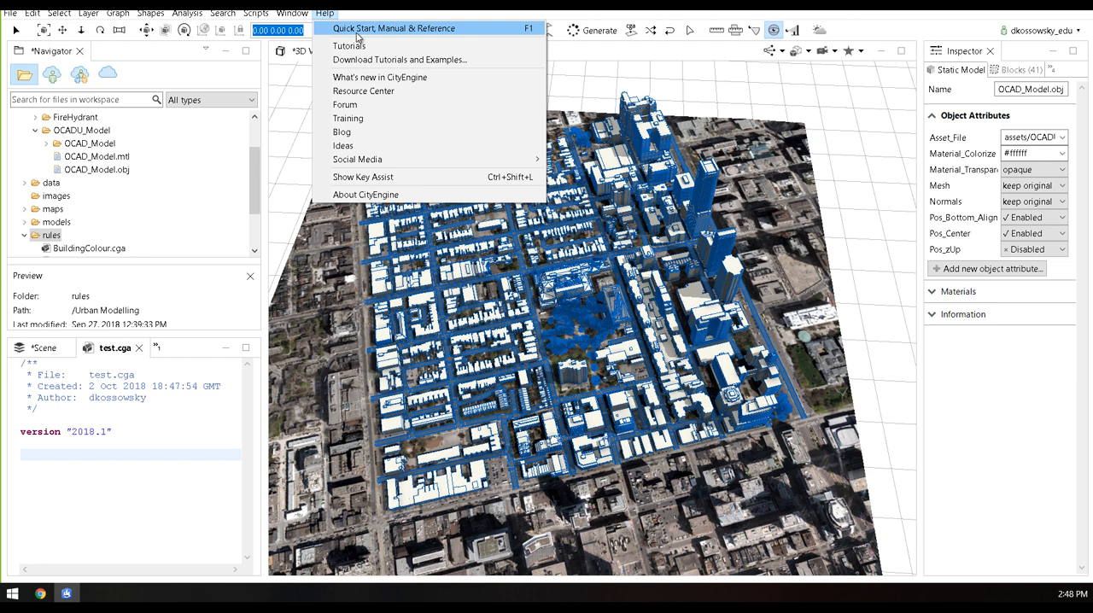
{"action": "left_click", "coordinate": [357, 30]}
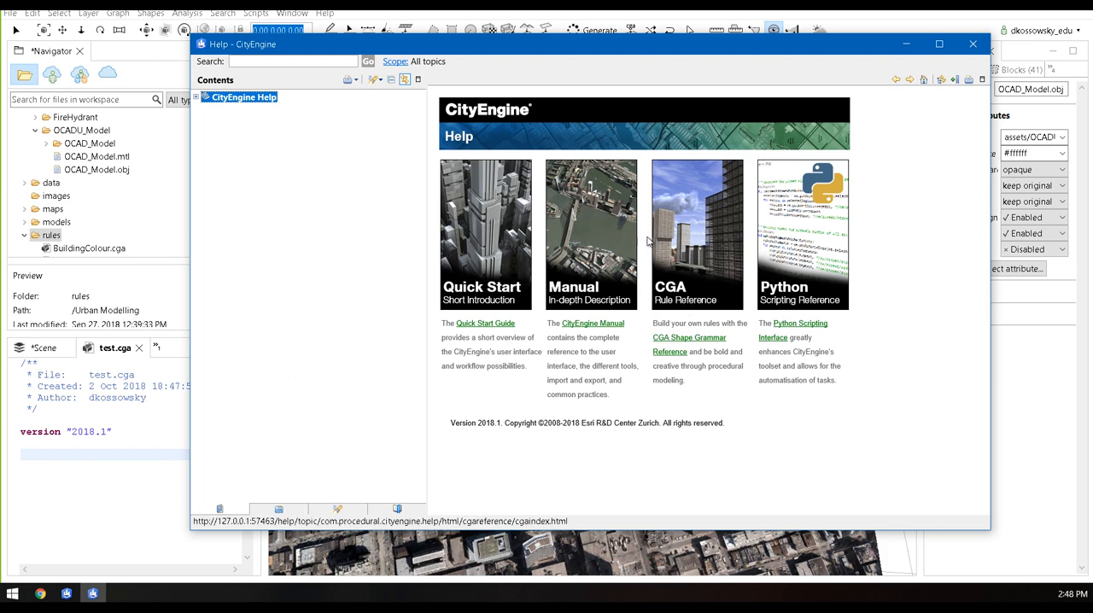
{"action": "left_click", "coordinate": [714, 264]}
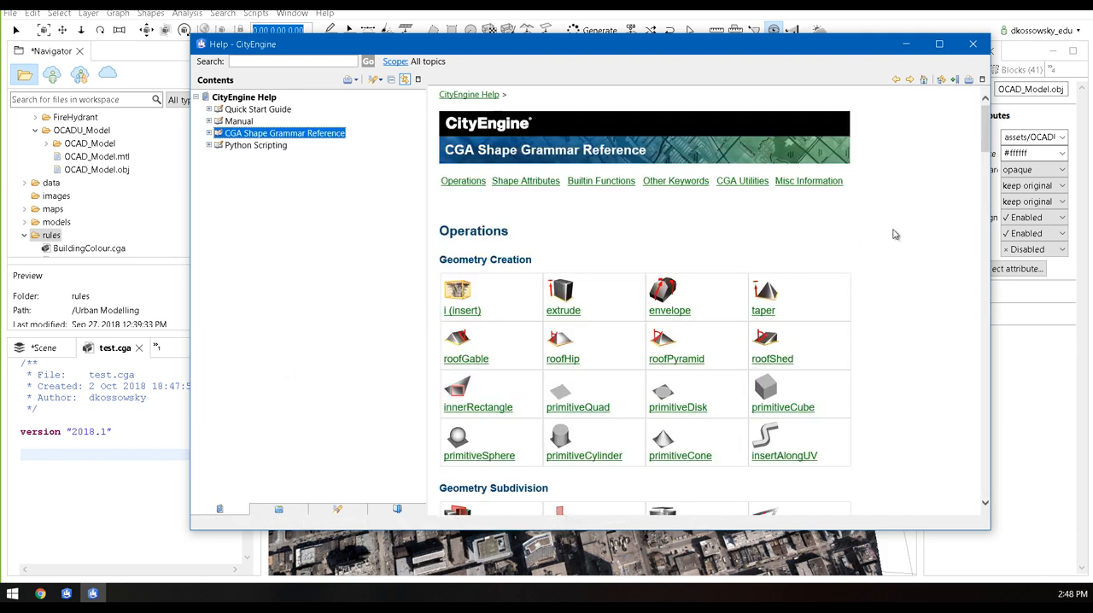
{"action": "left_click_drag", "start_coordinate": [986, 147], "coordinate": [985, 162]}
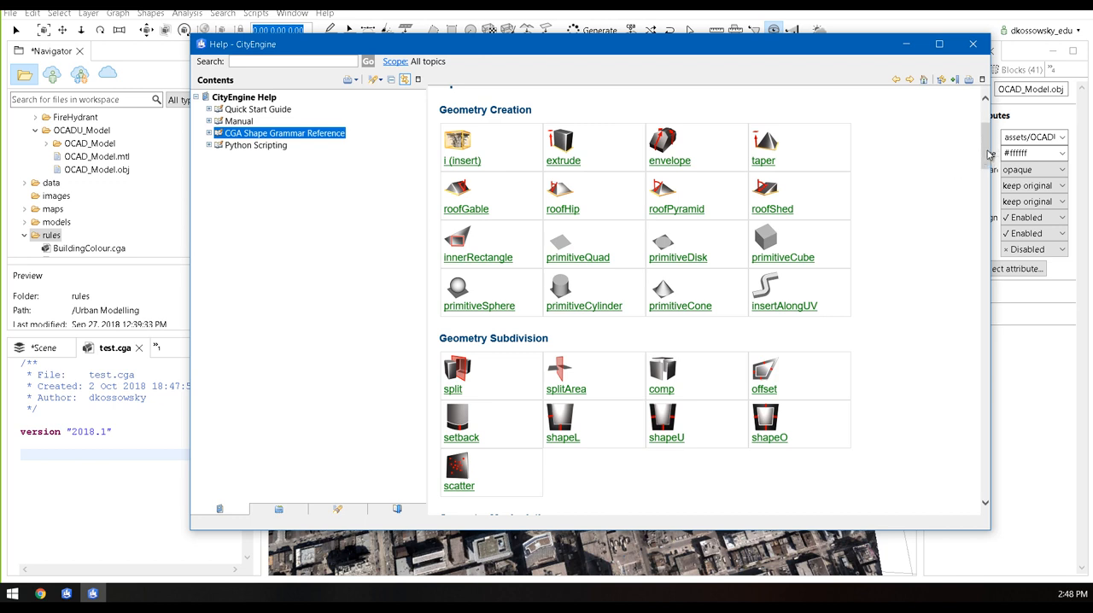
{"action": "left_click_drag", "start_coordinate": [988, 154], "coordinate": [998, 217]}
Search the CGA reference for "extrude" and open that operation's help page
{"action": "key", "text": "ctrl+f"}
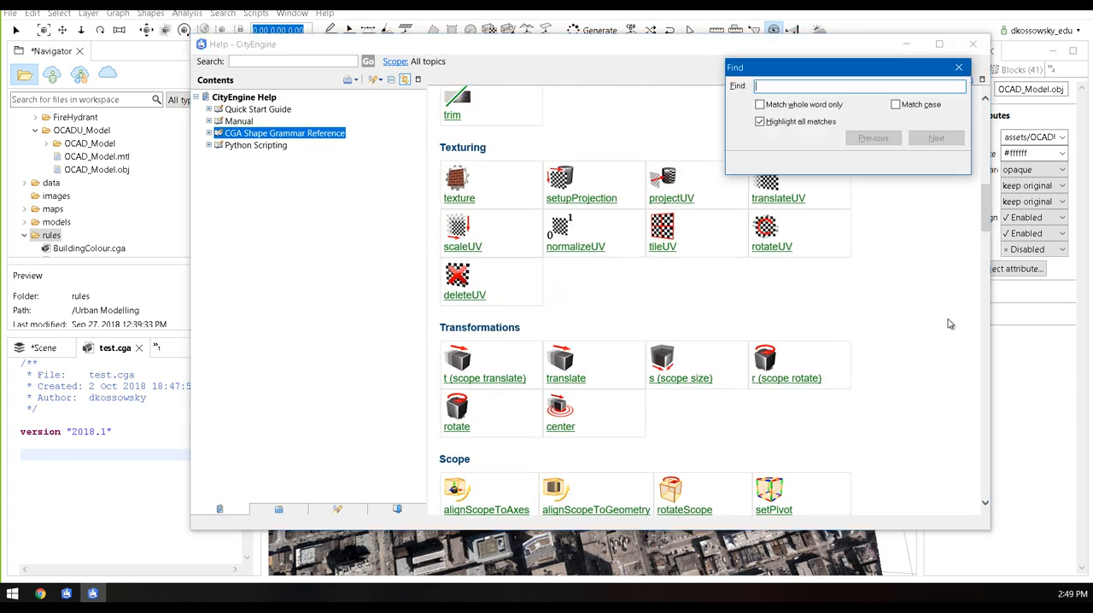
{"action": "type", "text": "extrude"}
{"action": "left_click", "coordinate": [945, 323]}
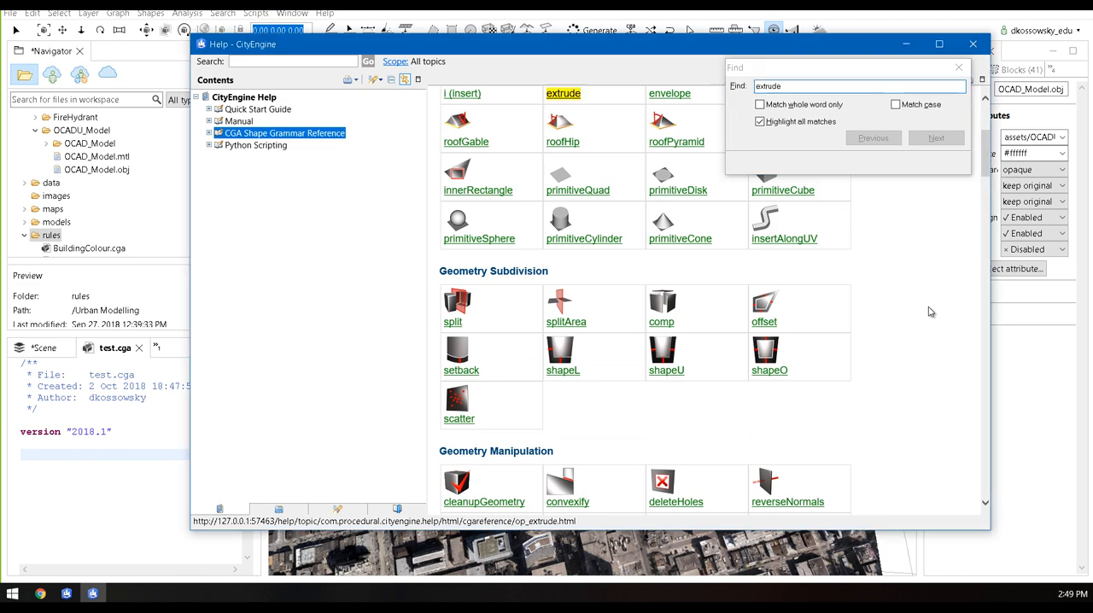
{"action": "scroll", "coordinate": [876, 246], "scroll_direction": "up", "scroll_amount": 3}
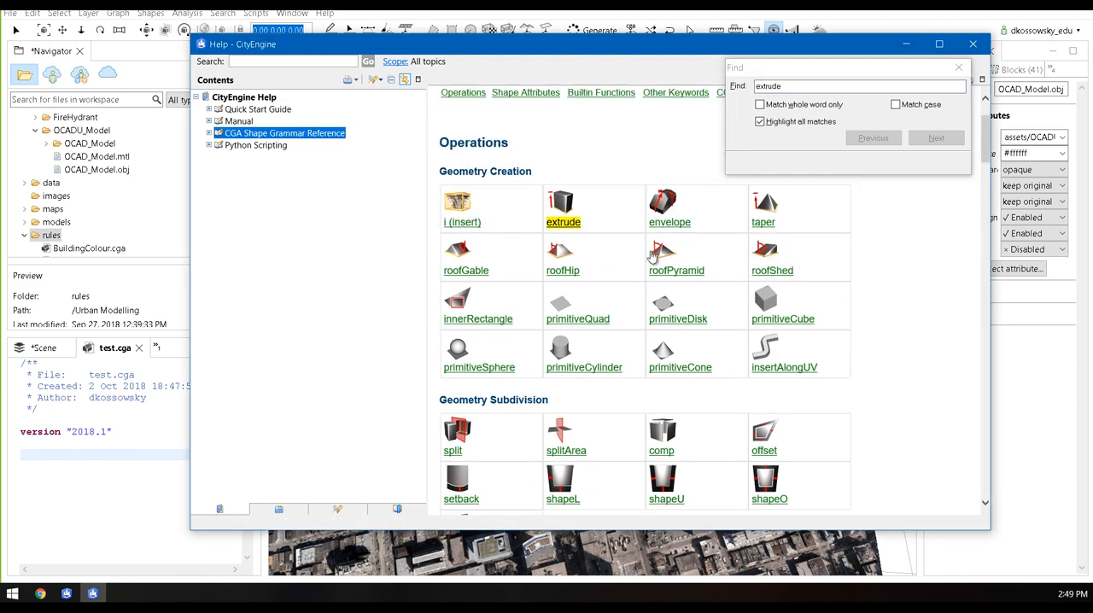
{"action": "left_click", "coordinate": [557, 223]}
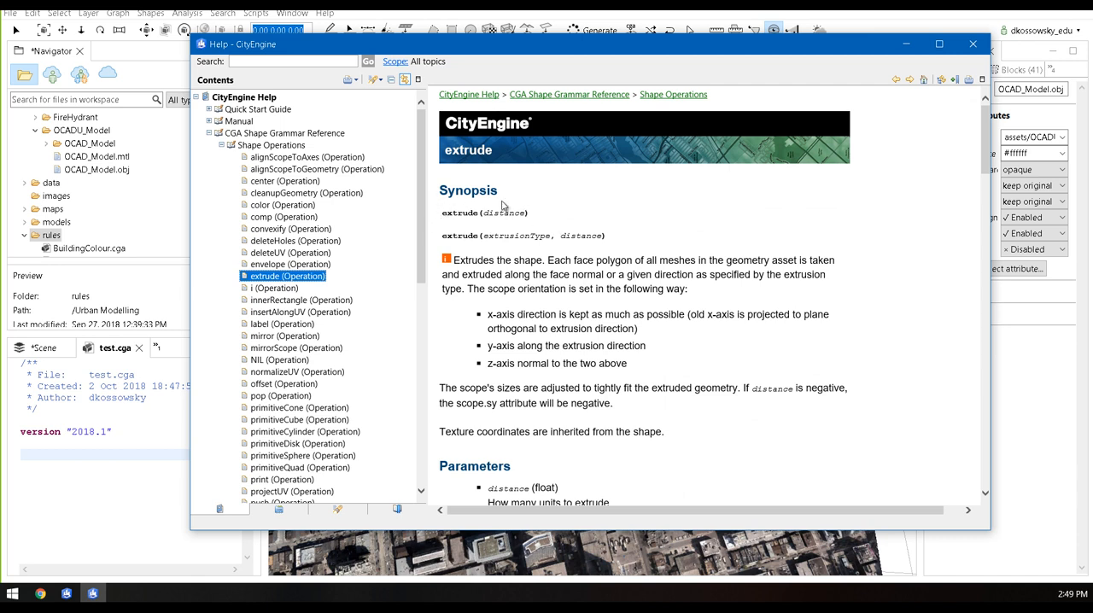
Examine the extrude operation's distance parameter and Lot rule examples, and return to the CGA Shape Grammar Reference overview
{"action": "left_click_drag", "start_coordinate": [443, 213], "coordinate": [527, 215]}
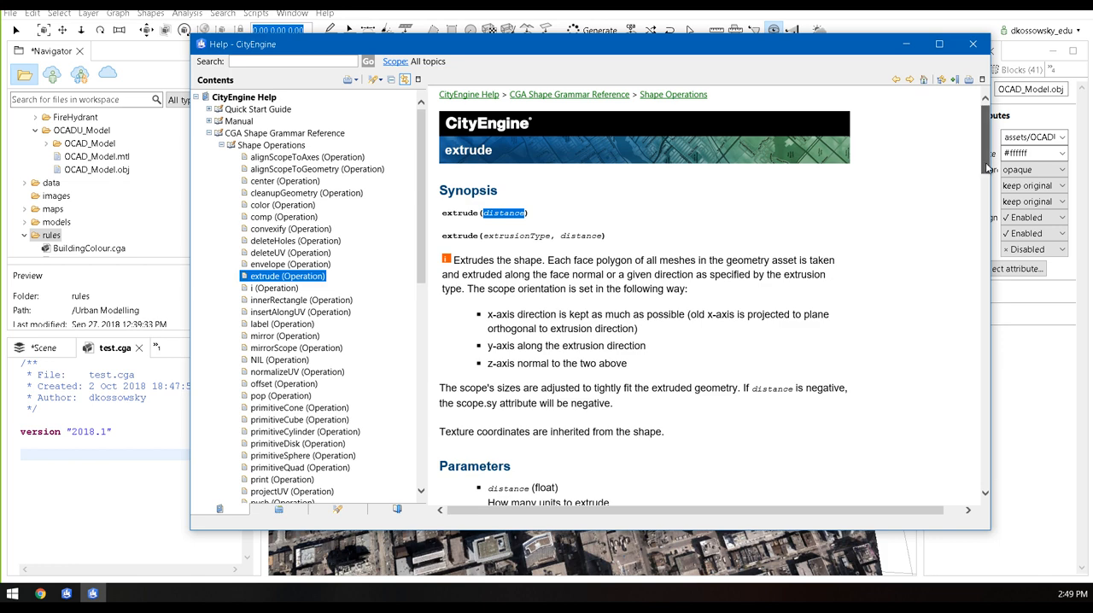
{"action": "left_click_drag", "start_coordinate": [985, 171], "coordinate": [976, 317]}
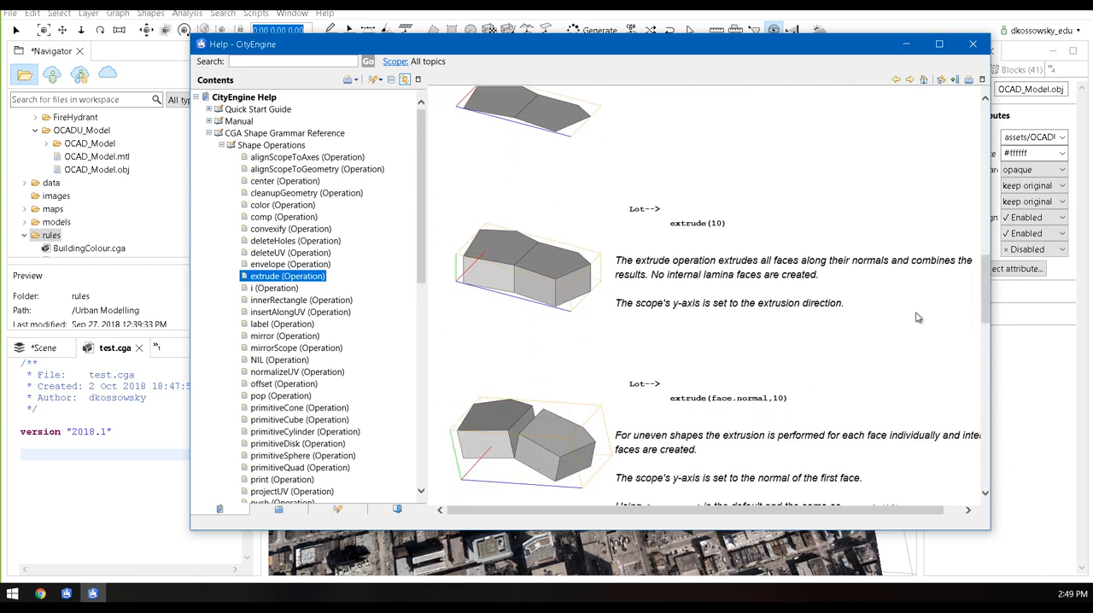
{"action": "scroll", "coordinate": [699, 237], "scroll_direction": "down", "scroll_amount": 4}
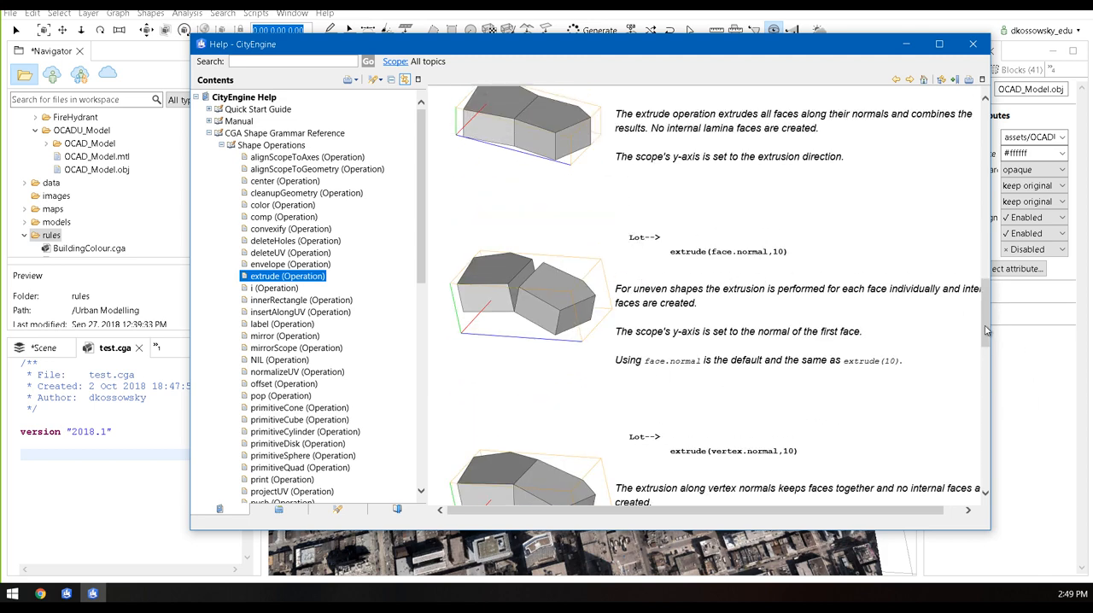
{"action": "left_click_drag", "start_coordinate": [987, 333], "coordinate": [963, 126]}
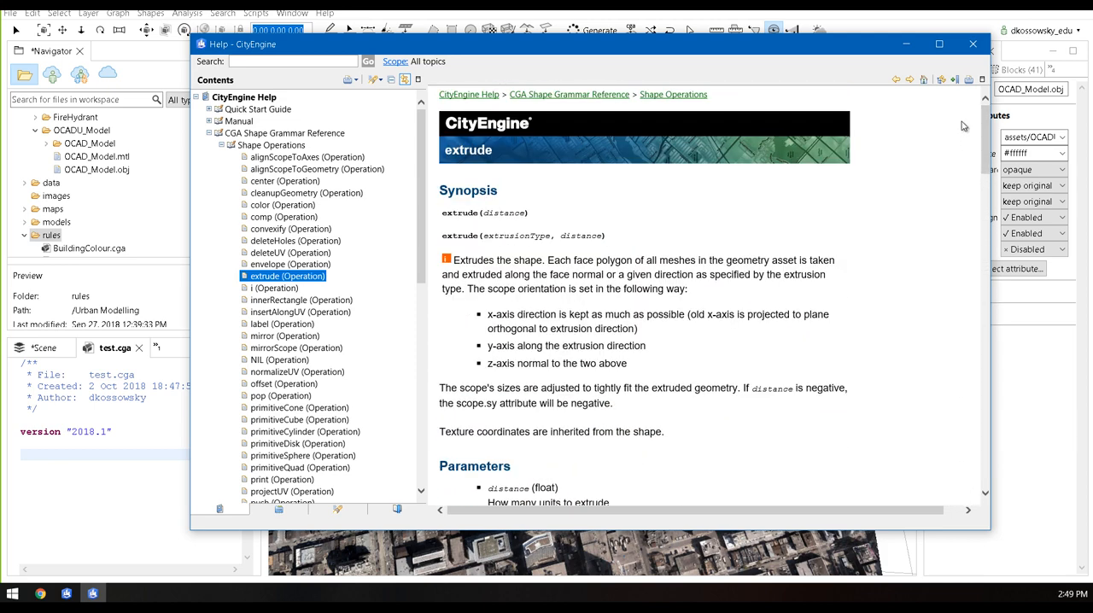
{"action": "left_click", "coordinate": [619, 99]}
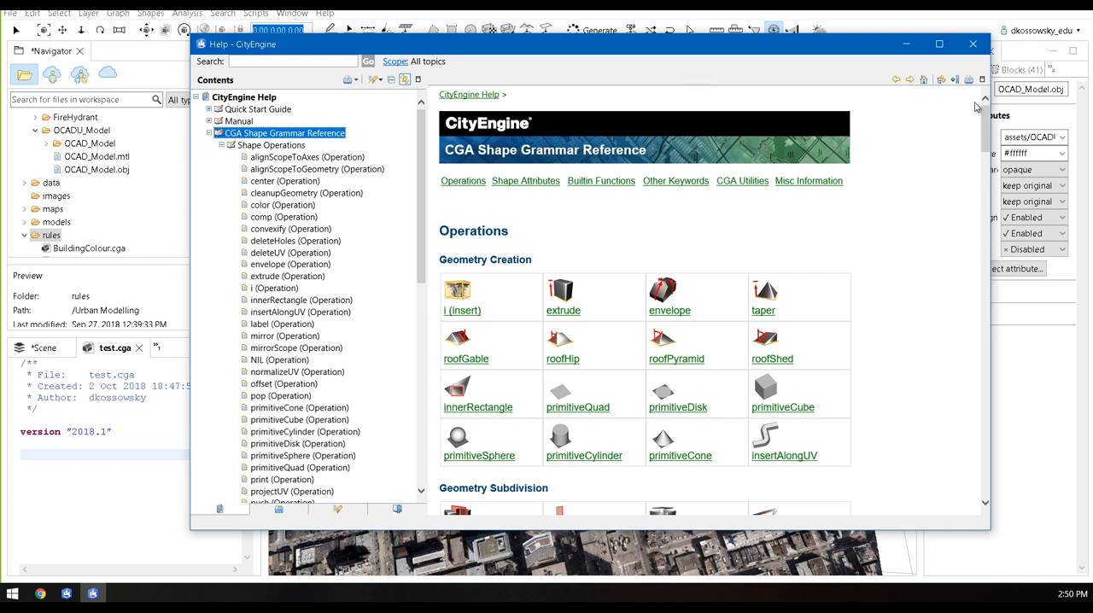
Close the help window, review the 360 VR Experience export settings for the scene, and leave them without exporting
{"action": "left_click", "coordinate": [973, 45]}
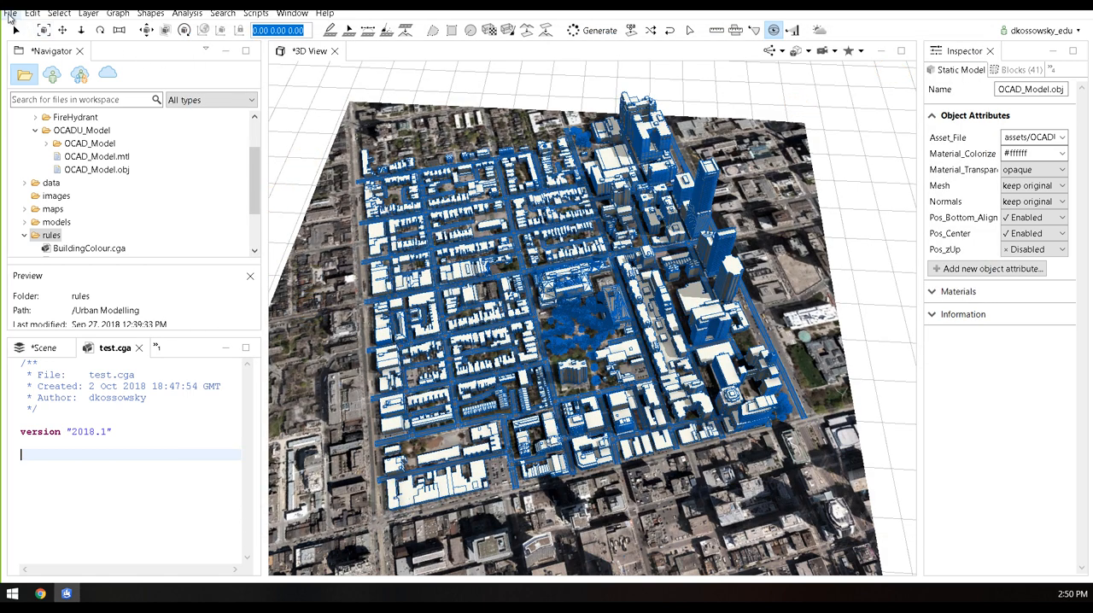
{"action": "left_click", "coordinate": [10, 14]}
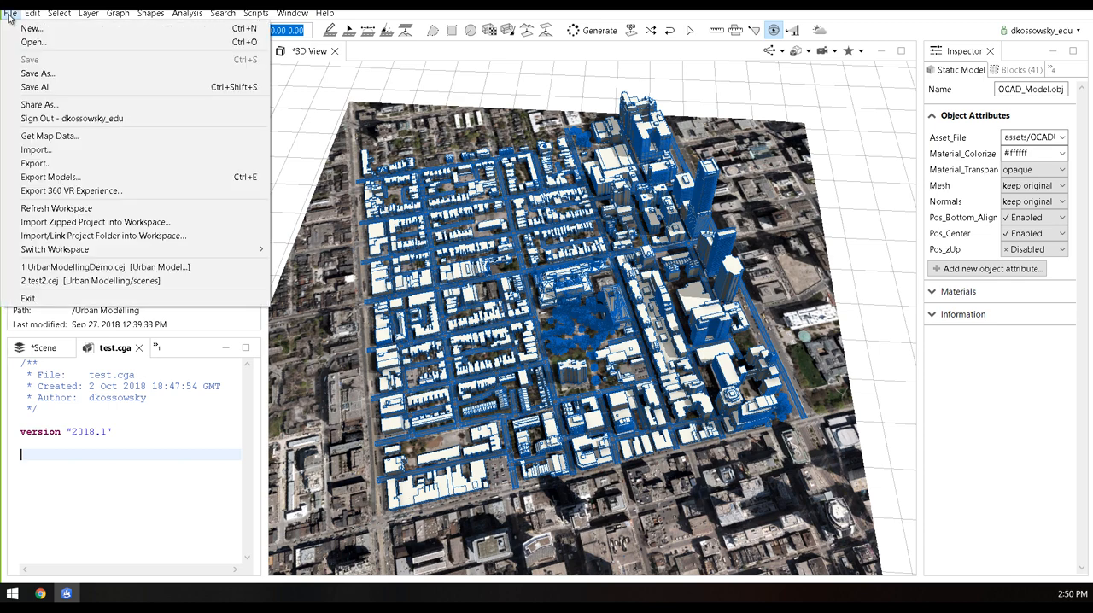
{"action": "left_click", "coordinate": [91, 193]}
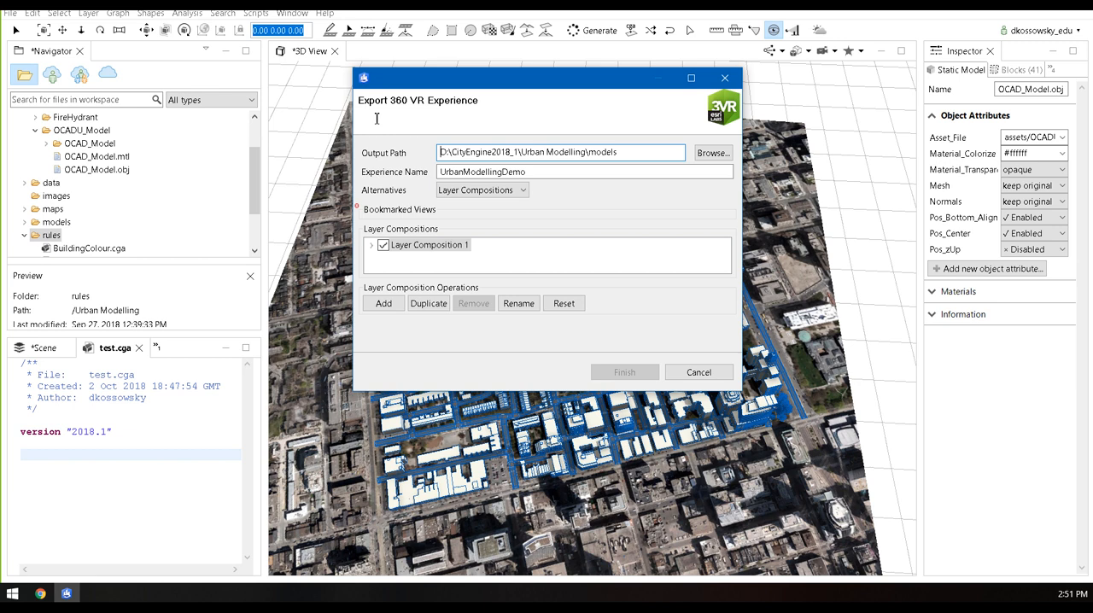
{"action": "left_click", "coordinate": [717, 375]}
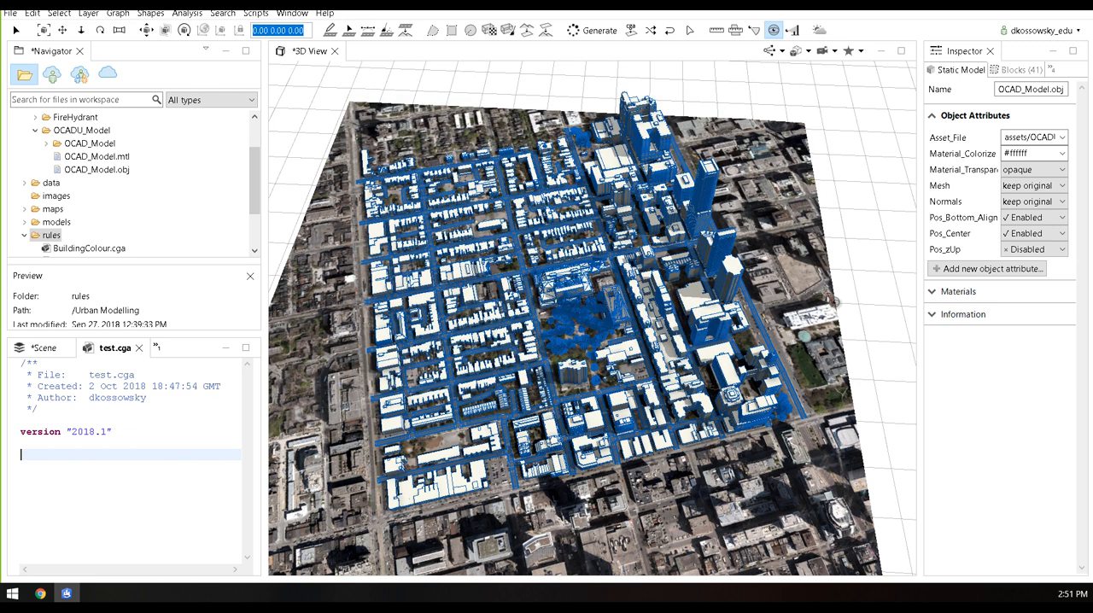
Select a single building shape along the wide avenue, widen the Inspector, and show the building's object attributes
{"action": "left_click", "coordinate": [17, 29]}
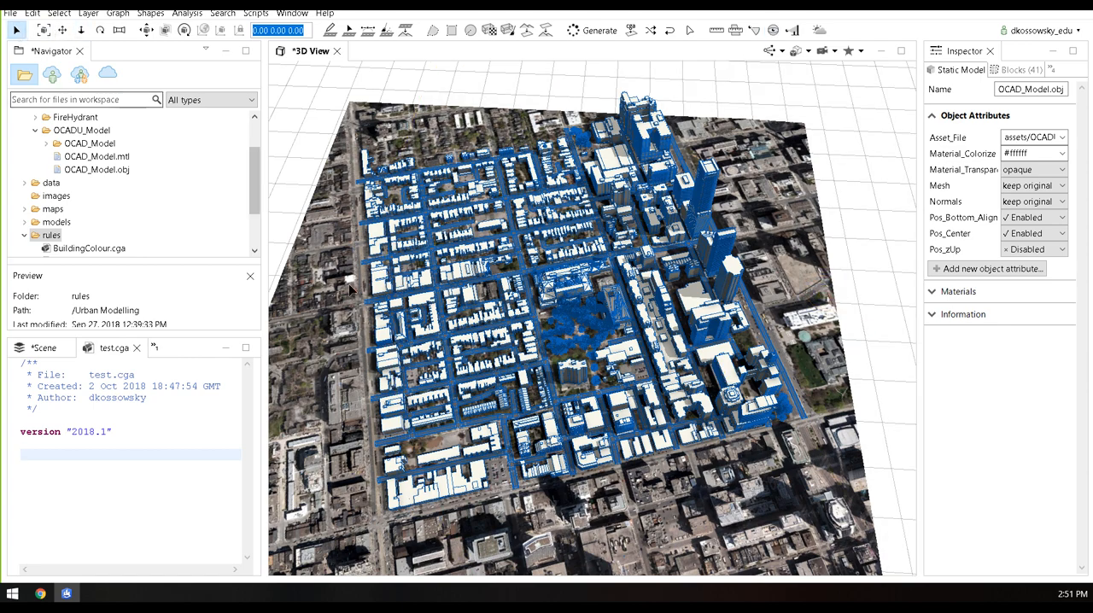
{"action": "left_click", "coordinate": [359, 344]}
{"action": "scroll", "coordinate": [374, 334], "scroll_direction": "up", "scroll_amount": 6}
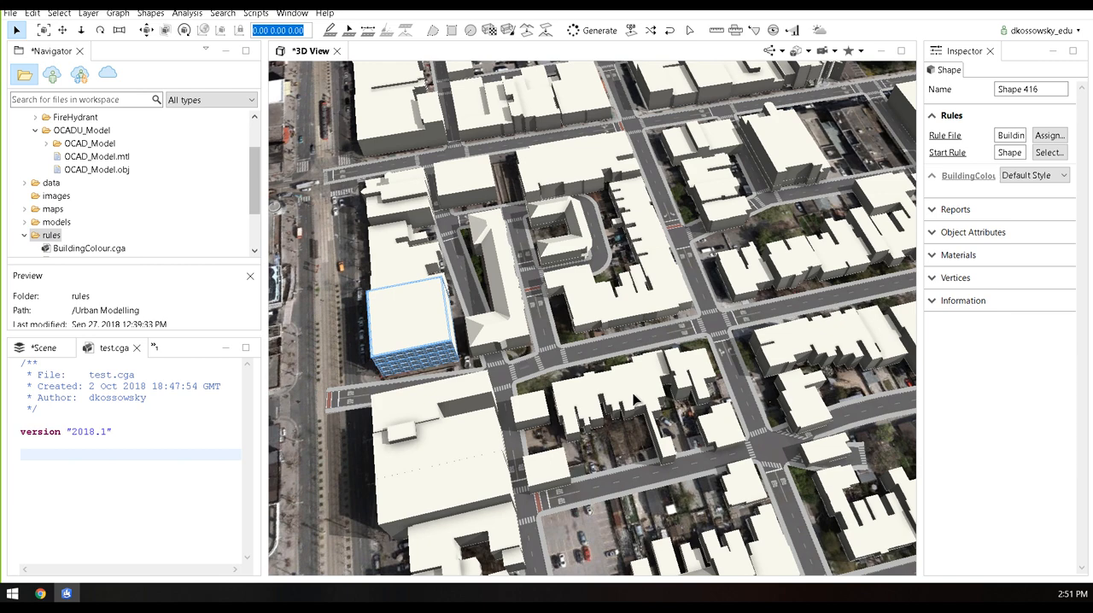
{"action": "left_click_drag", "start_coordinate": [651, 364], "coordinate": [671, 278], "text": "alt"}
{"action": "left_click_drag", "start_coordinate": [923, 242], "coordinate": [733, 242]}
{"action": "left_click", "coordinate": [742, 234]}
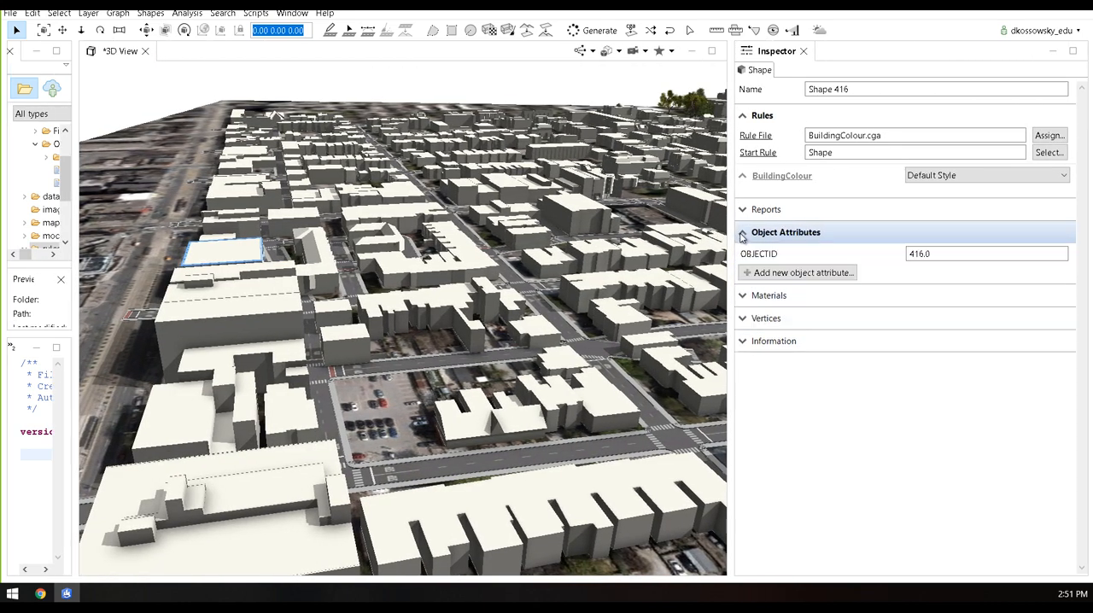
Select the street segment beside the parking lot block, collapse its reports, and examine its object attributes and street rule parameters
{"action": "left_click_drag", "start_coordinate": [653, 254], "coordinate": [551, 457], "text": "alt"}
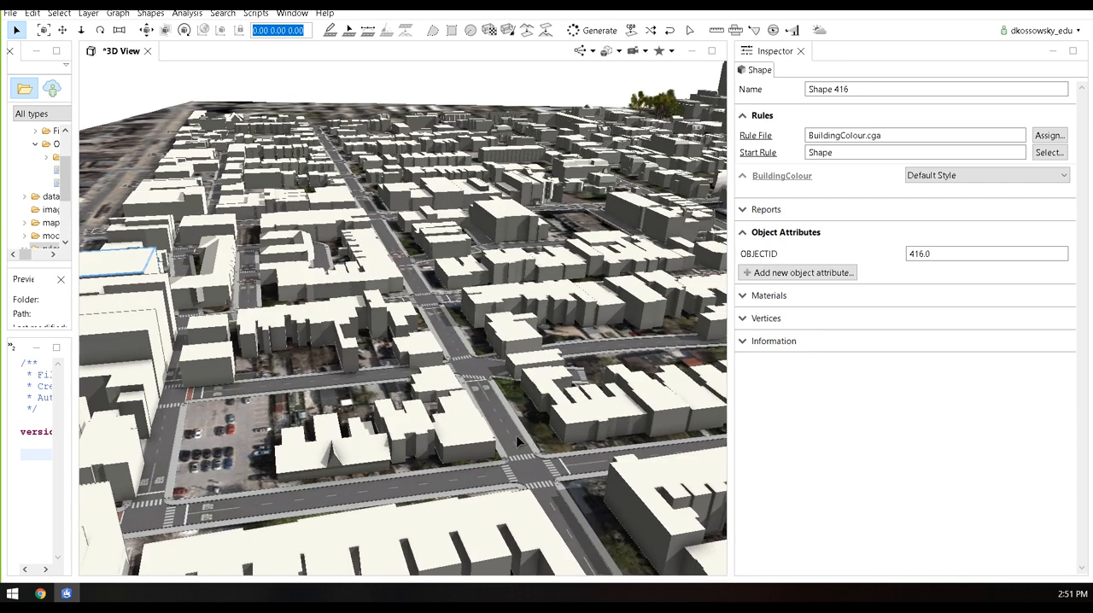
{"action": "left_click", "coordinate": [516, 433]}
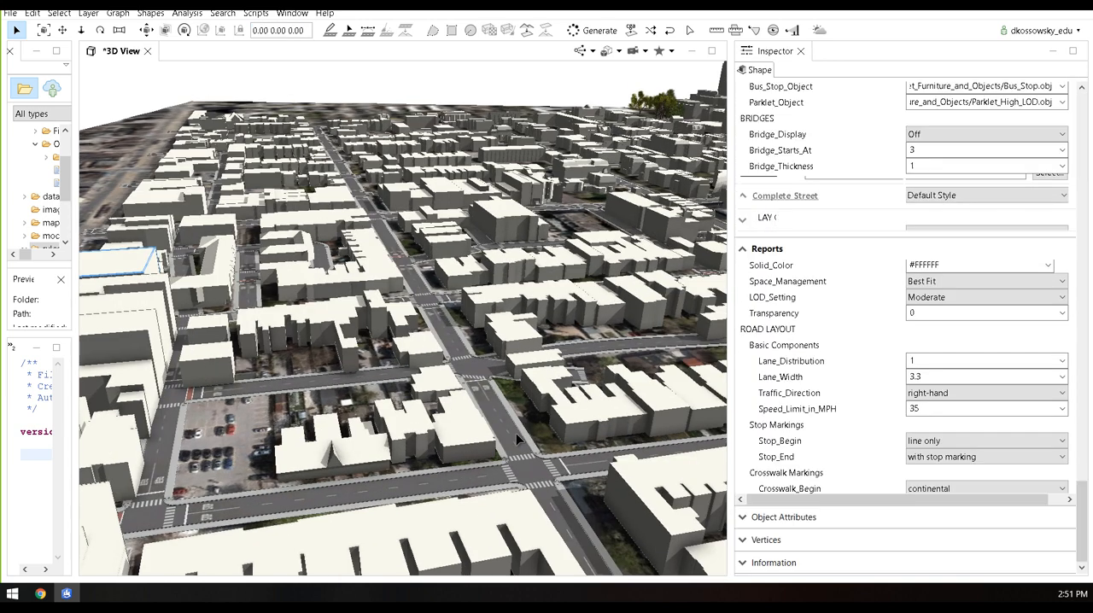
{"action": "left_click", "coordinate": [745, 250]}
{"action": "left_click", "coordinate": [1025, 518]}
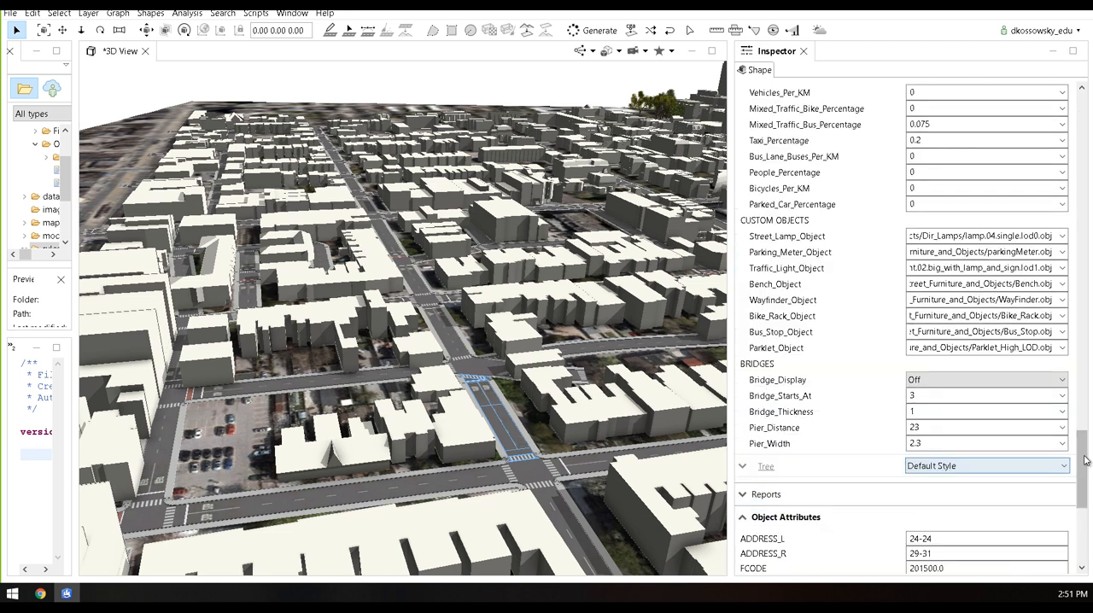
{"action": "scroll", "coordinate": [1028, 501], "scroll_direction": "down", "scroll_amount": 6}
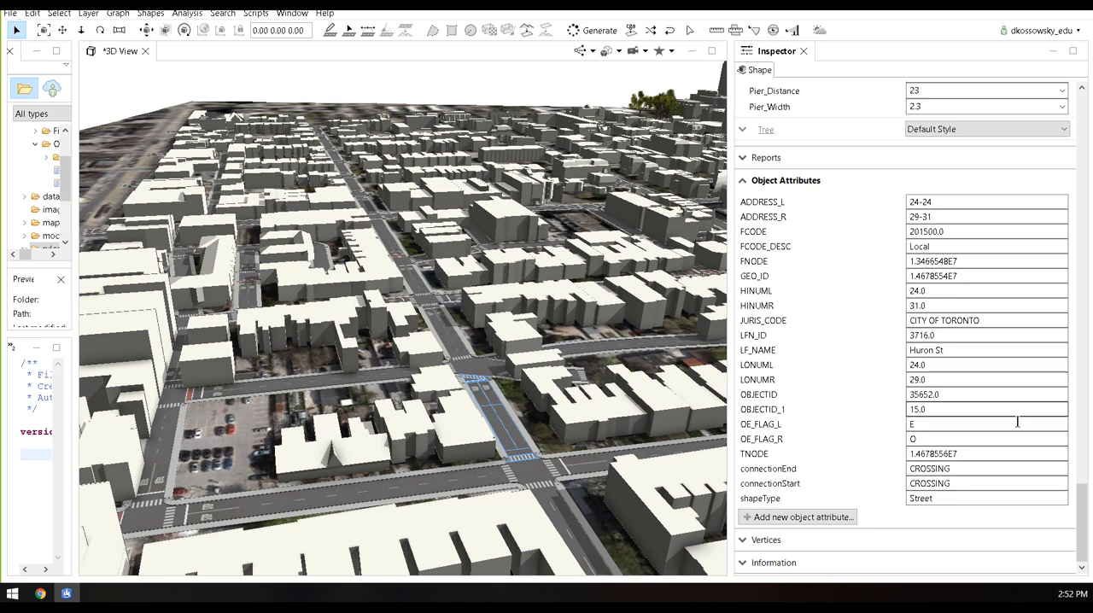
{"action": "left_click_drag", "start_coordinate": [1081, 510], "coordinate": [1090, 453]}
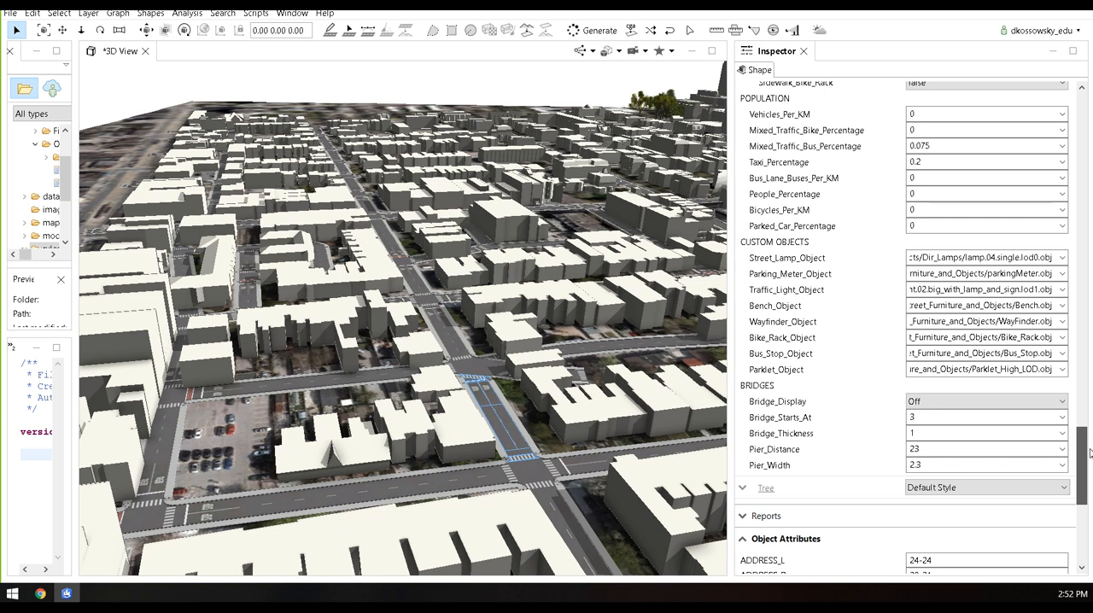